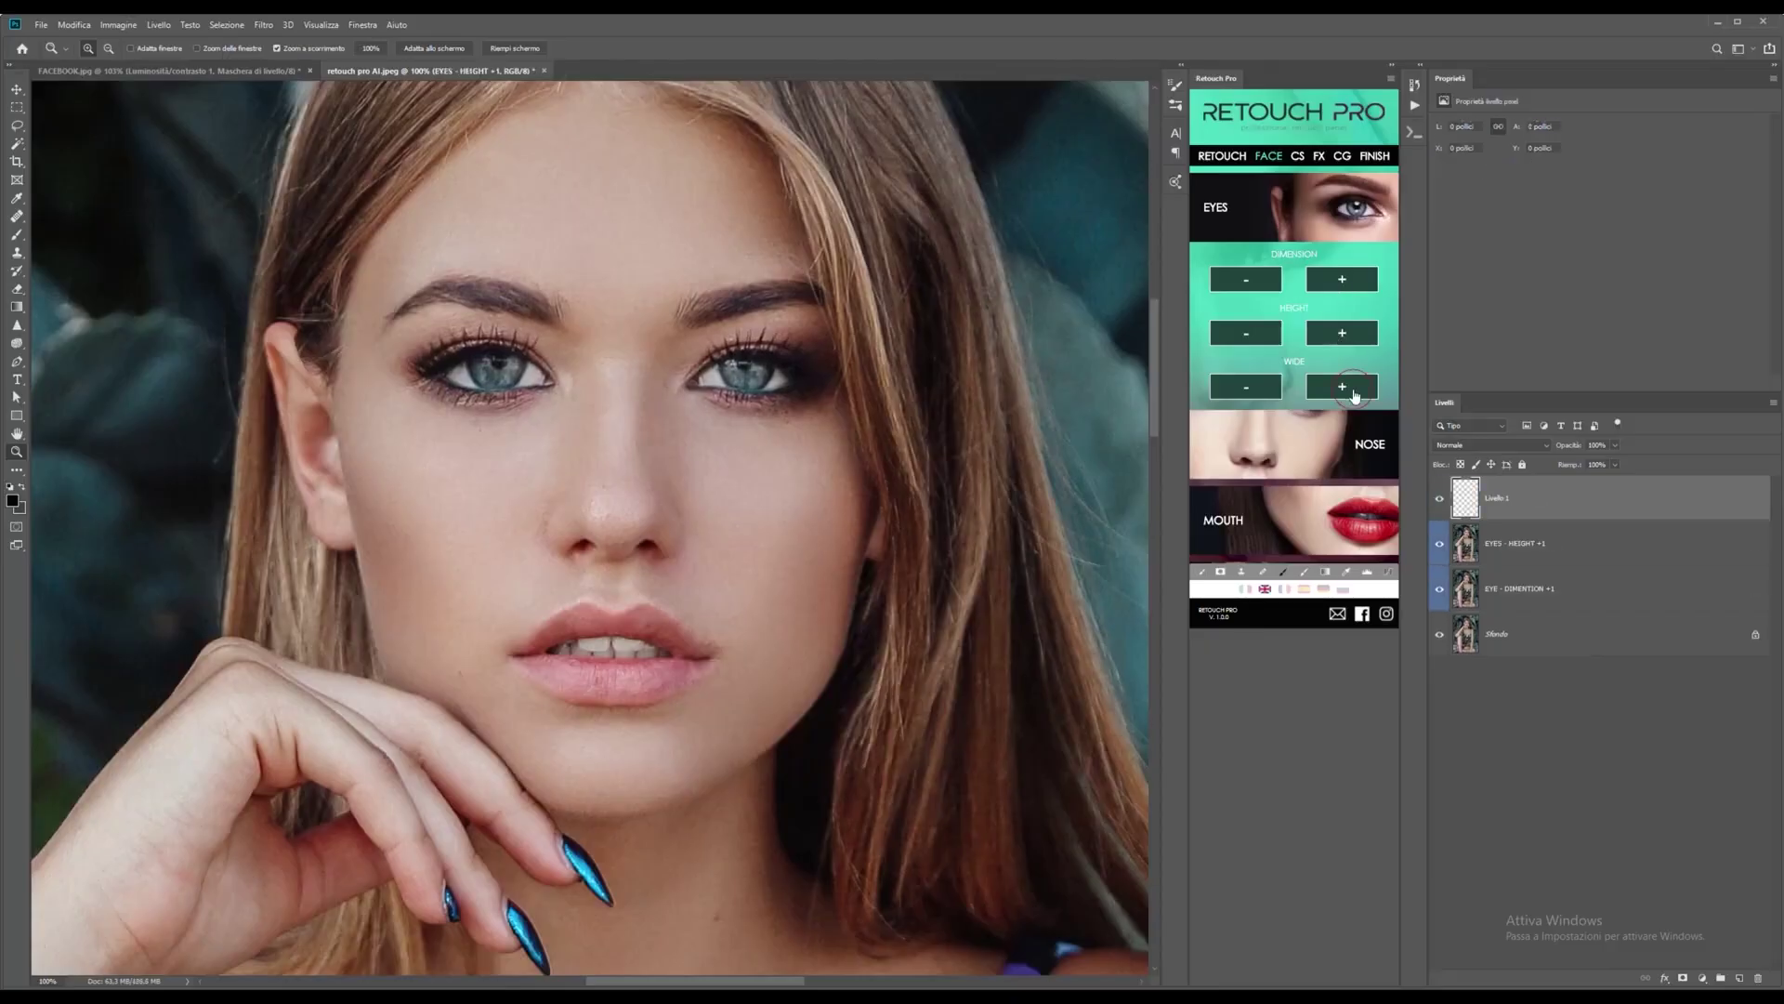
# Step: Hide the EYES - WIDE +1 layer to compare, then raise the top lip three steps
pyautogui.click(1440, 502)
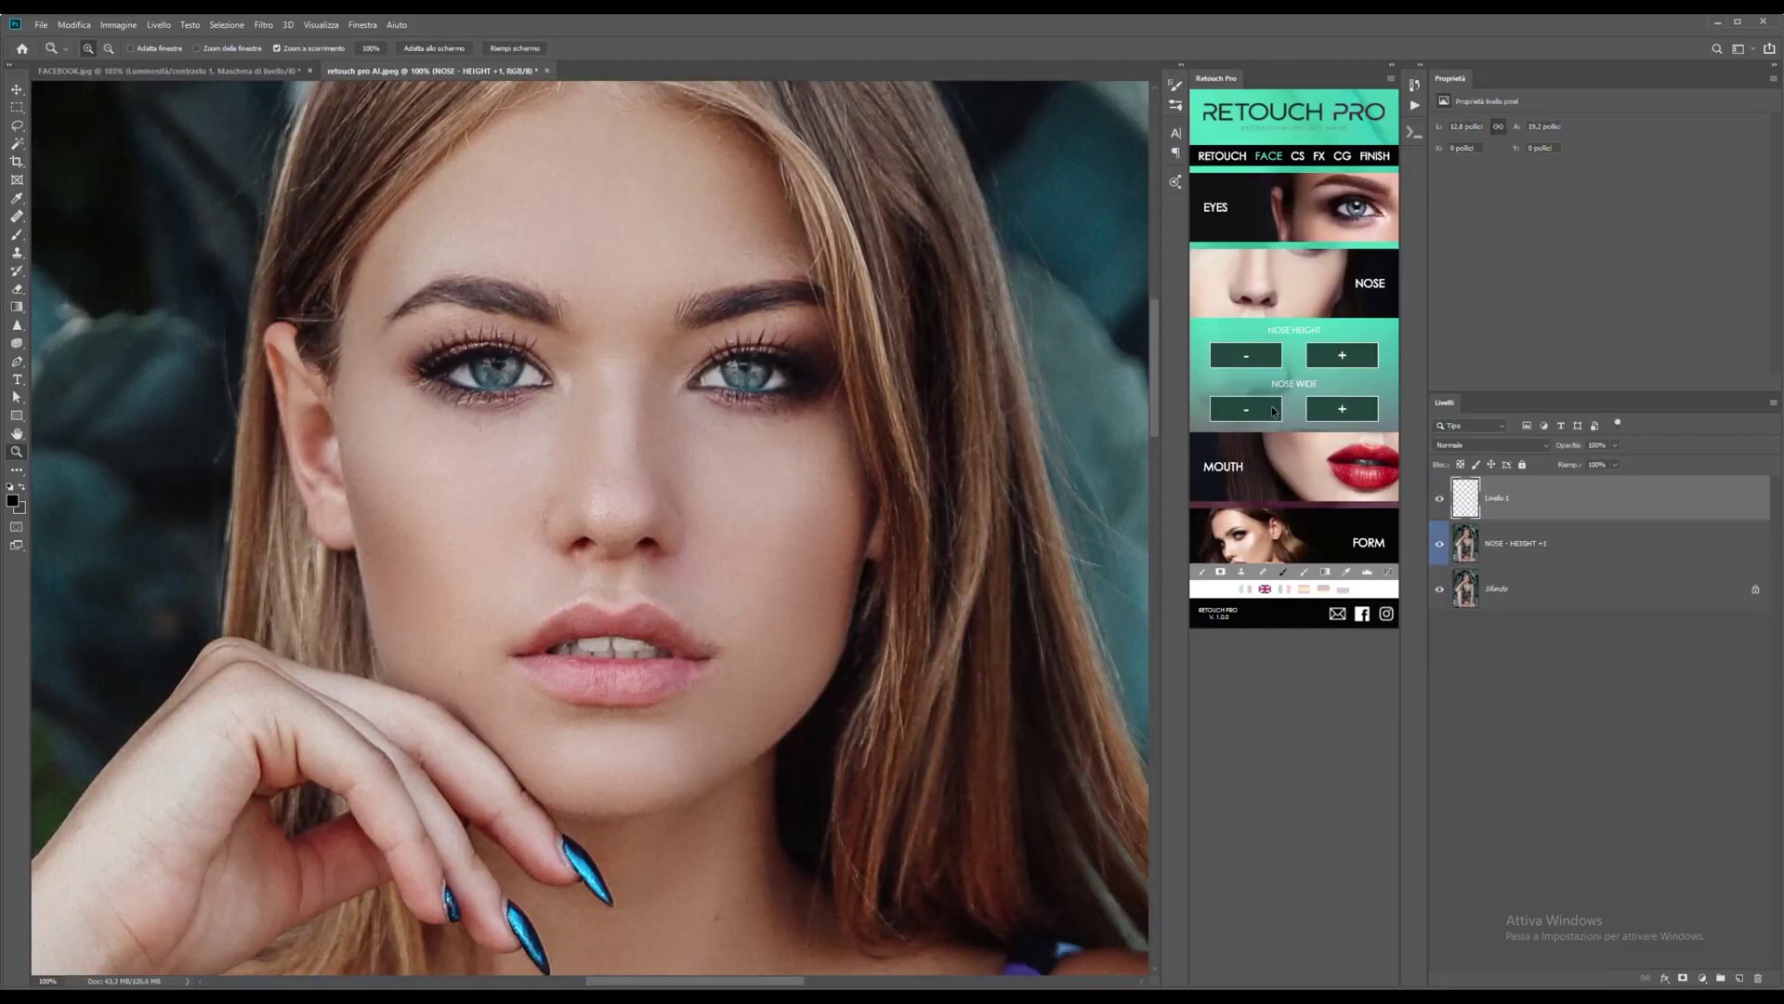
pyautogui.click(1294, 520)
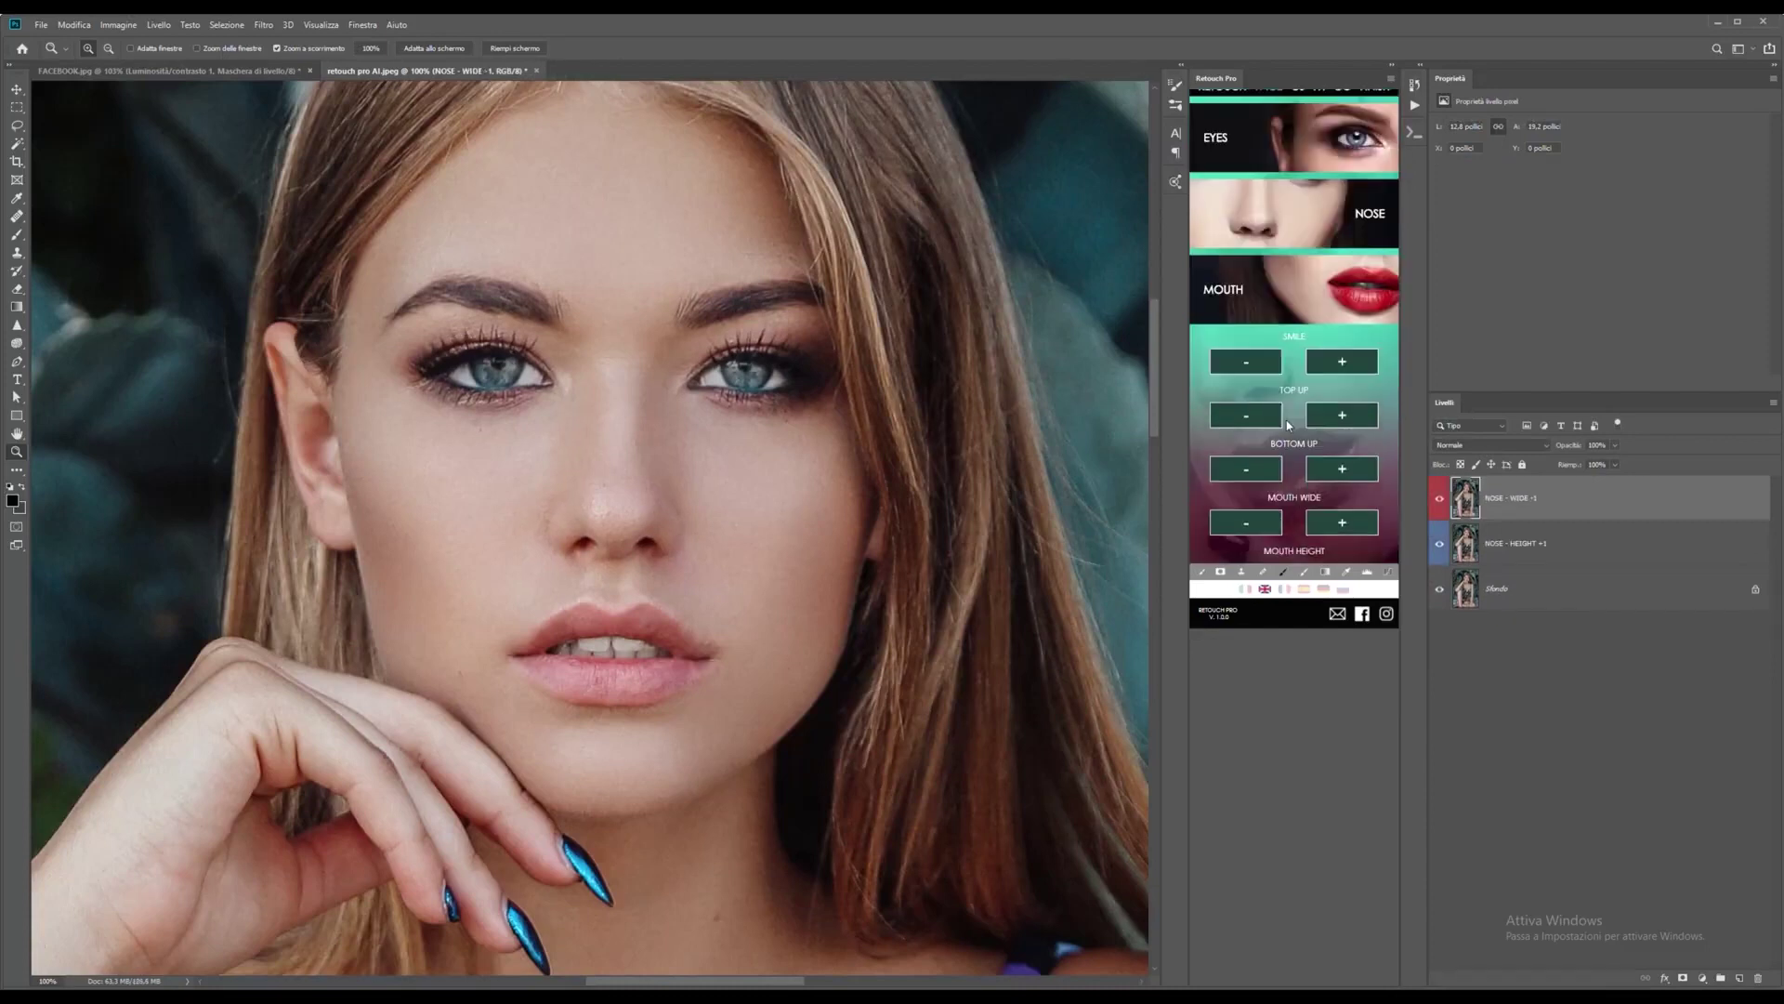
pyautogui.click(1341, 414)
pyautogui.click(1342, 414)
pyautogui.click(1342, 415)
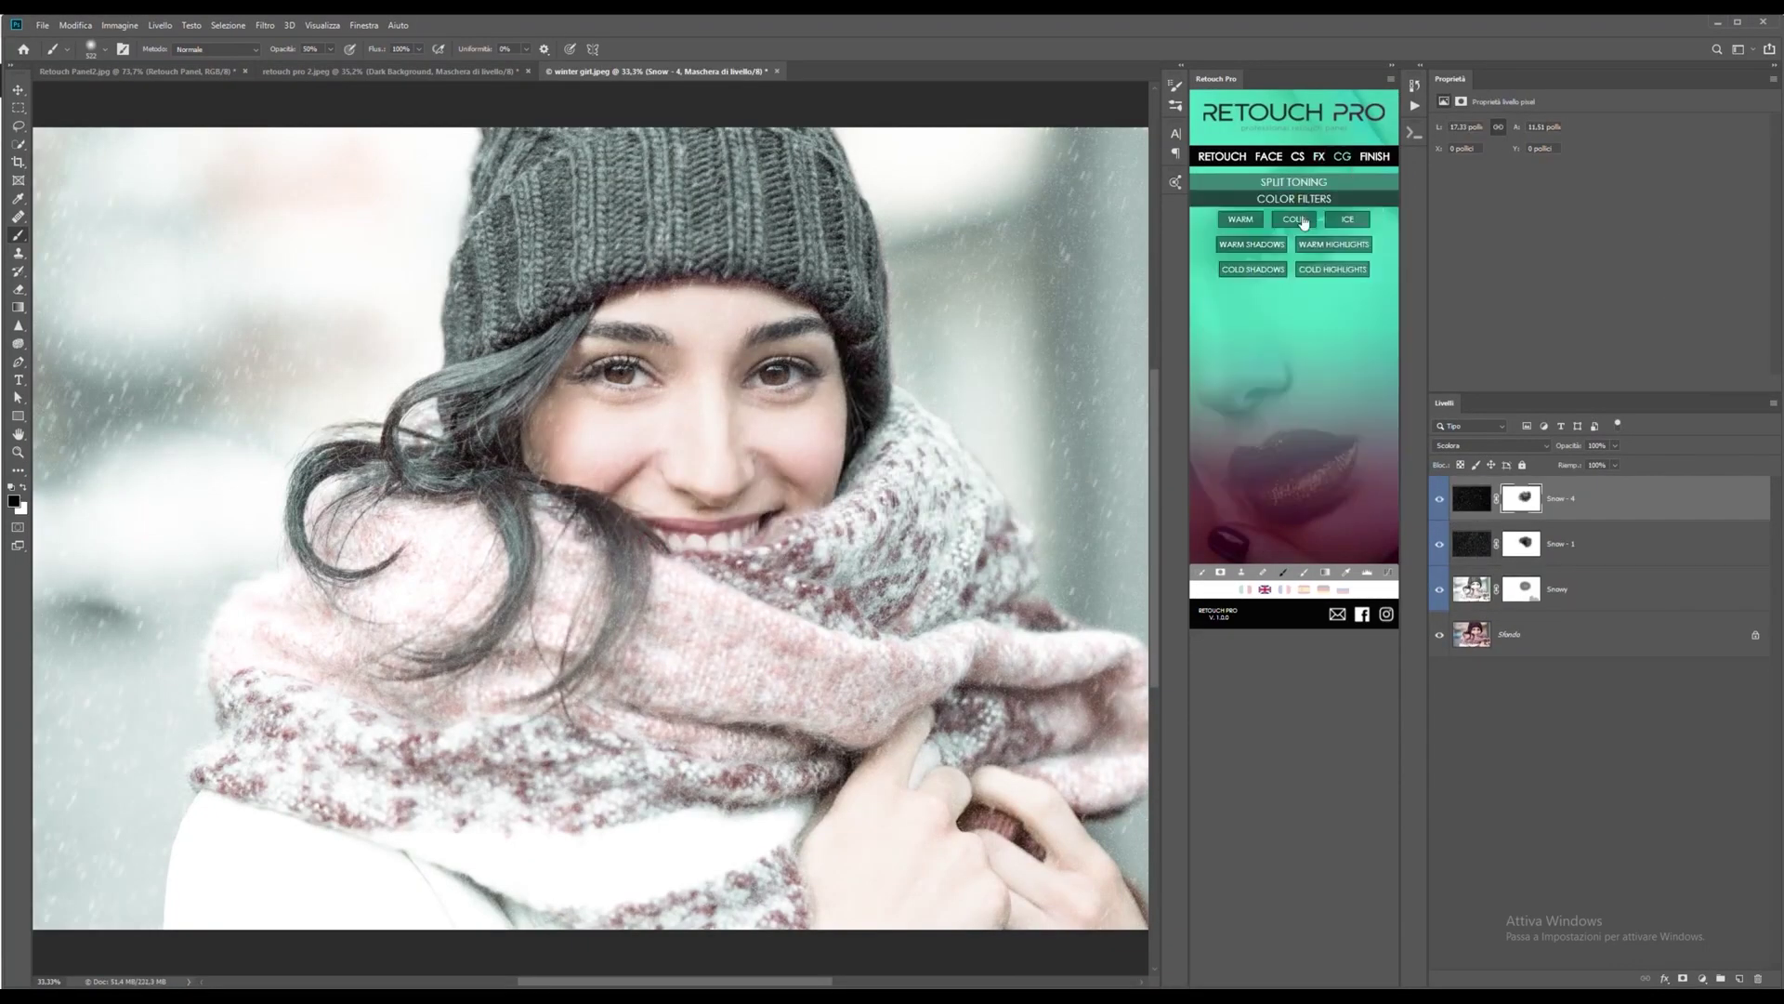
# Step: Apply the Summer and Glamour colour looks, then add the Retouch Pro Panel to the cart
pyautogui.click(1255, 204)
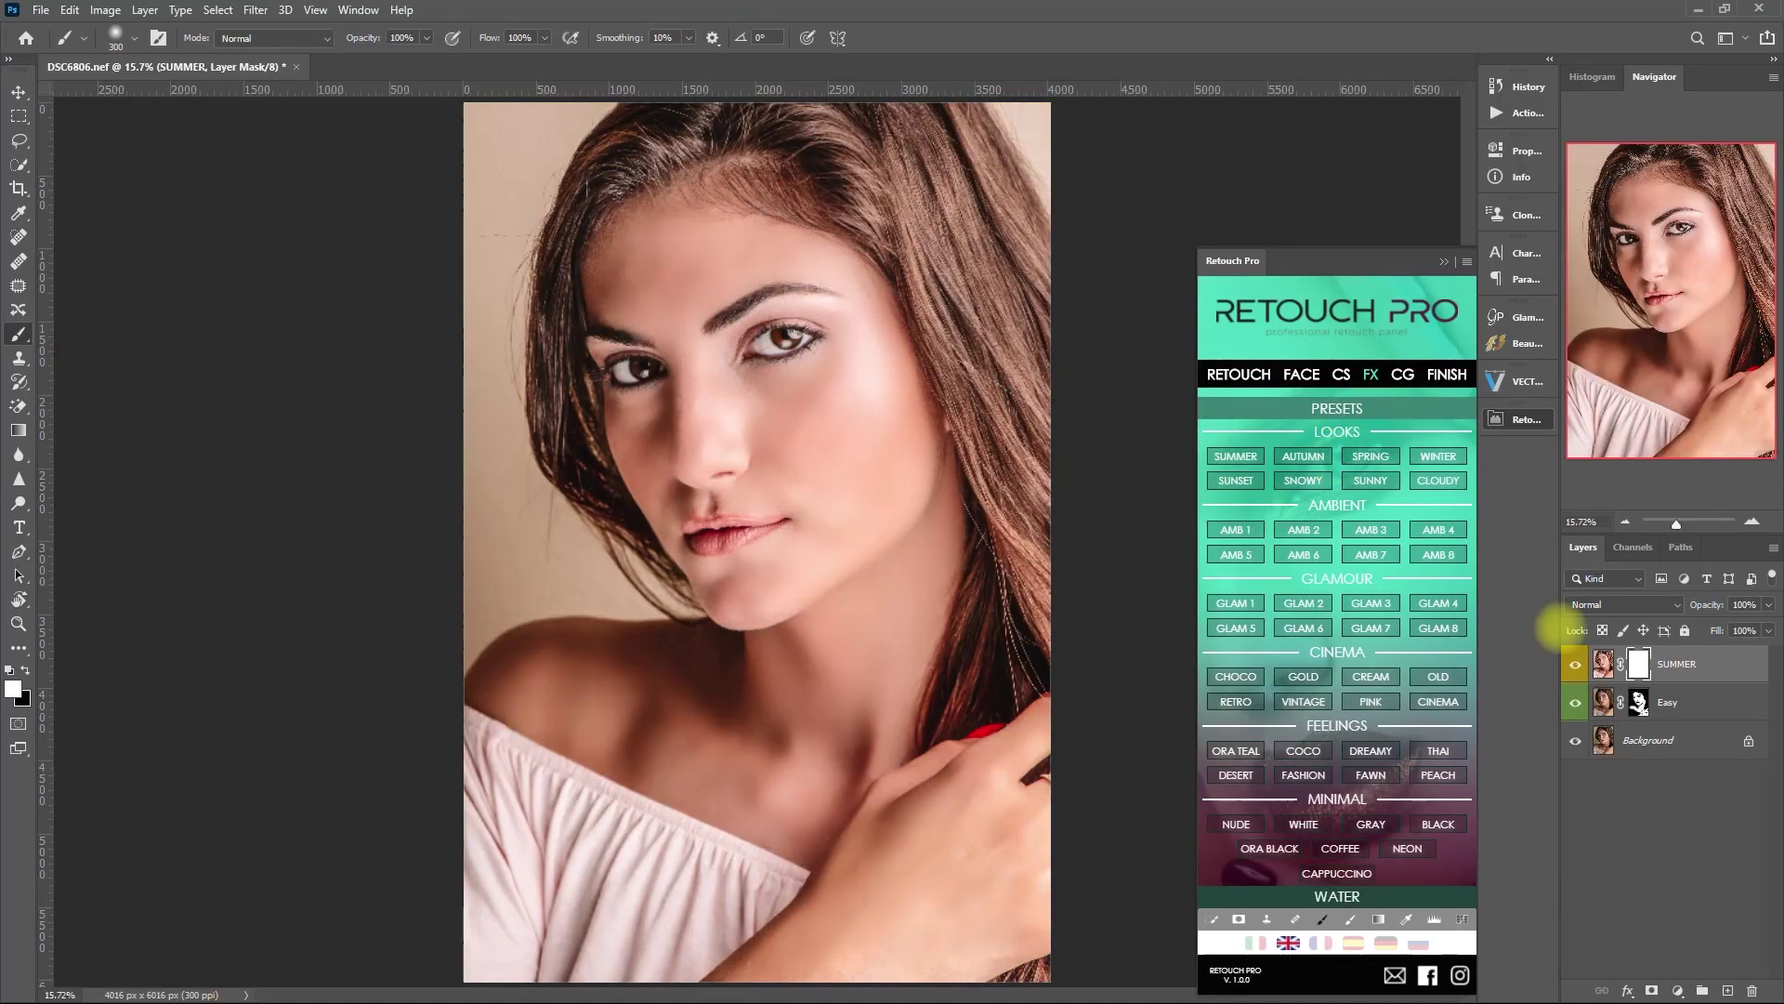
pyautogui.click(1438, 479)
pyautogui.click(1438, 554)
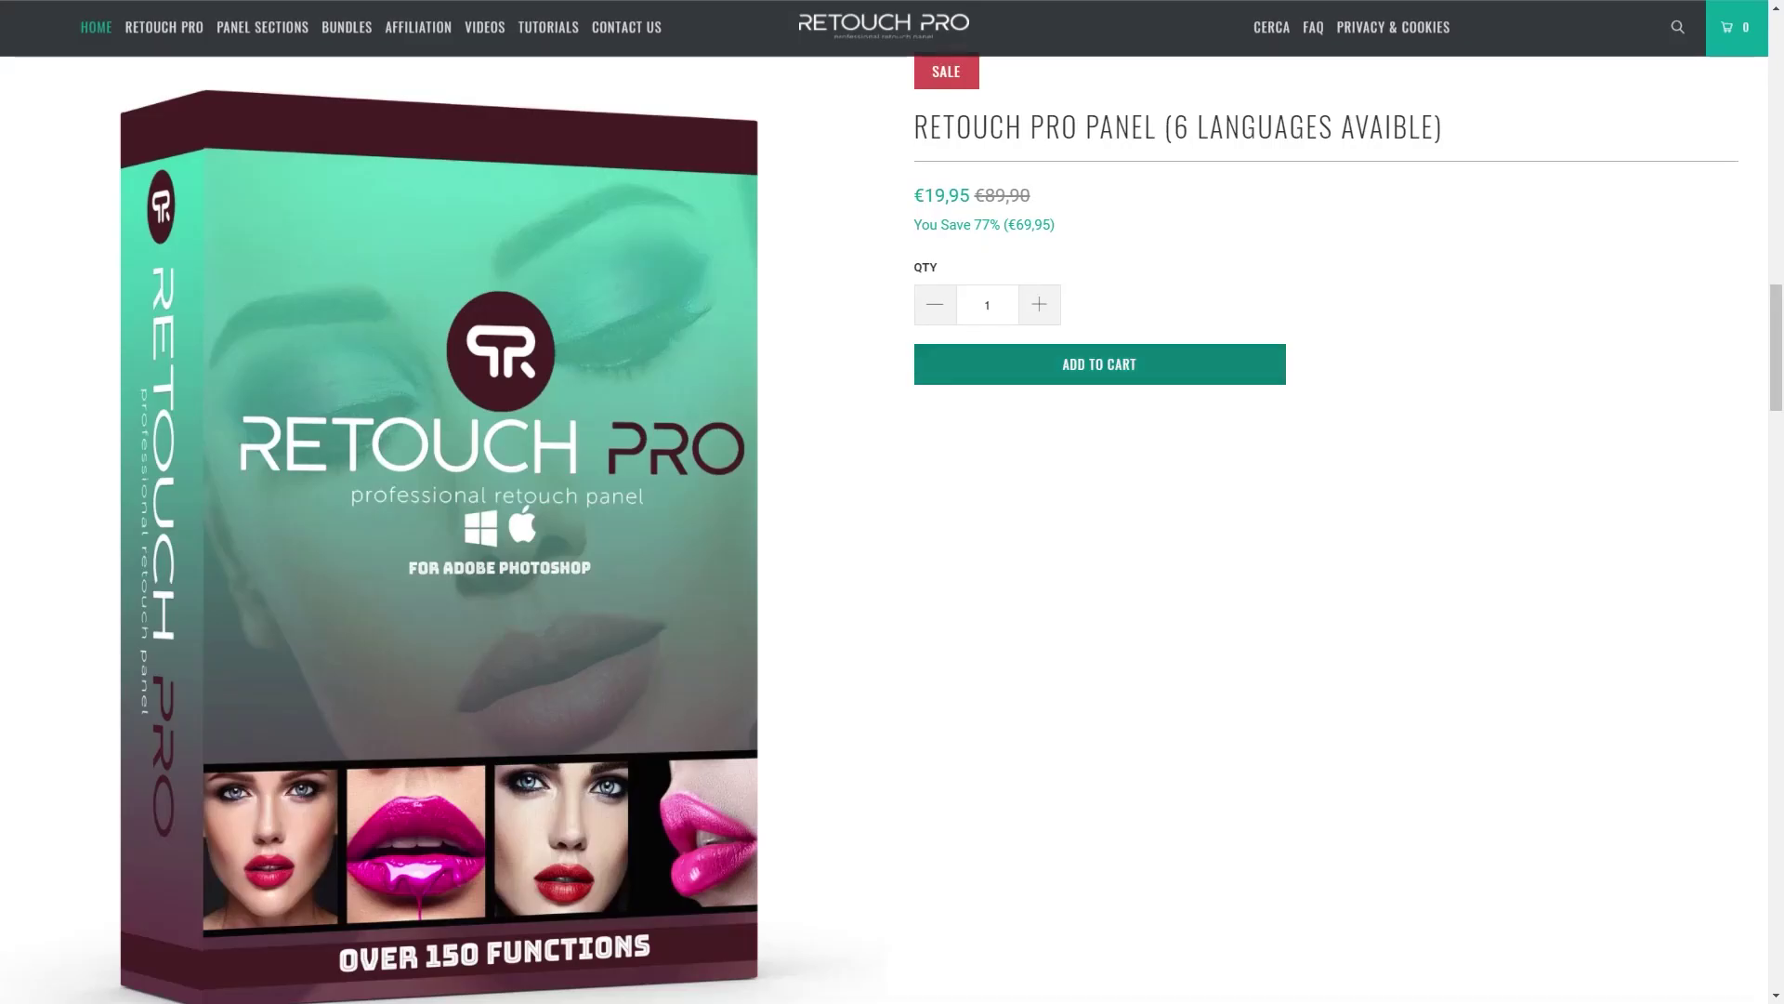
pyautogui.click(1099, 363)
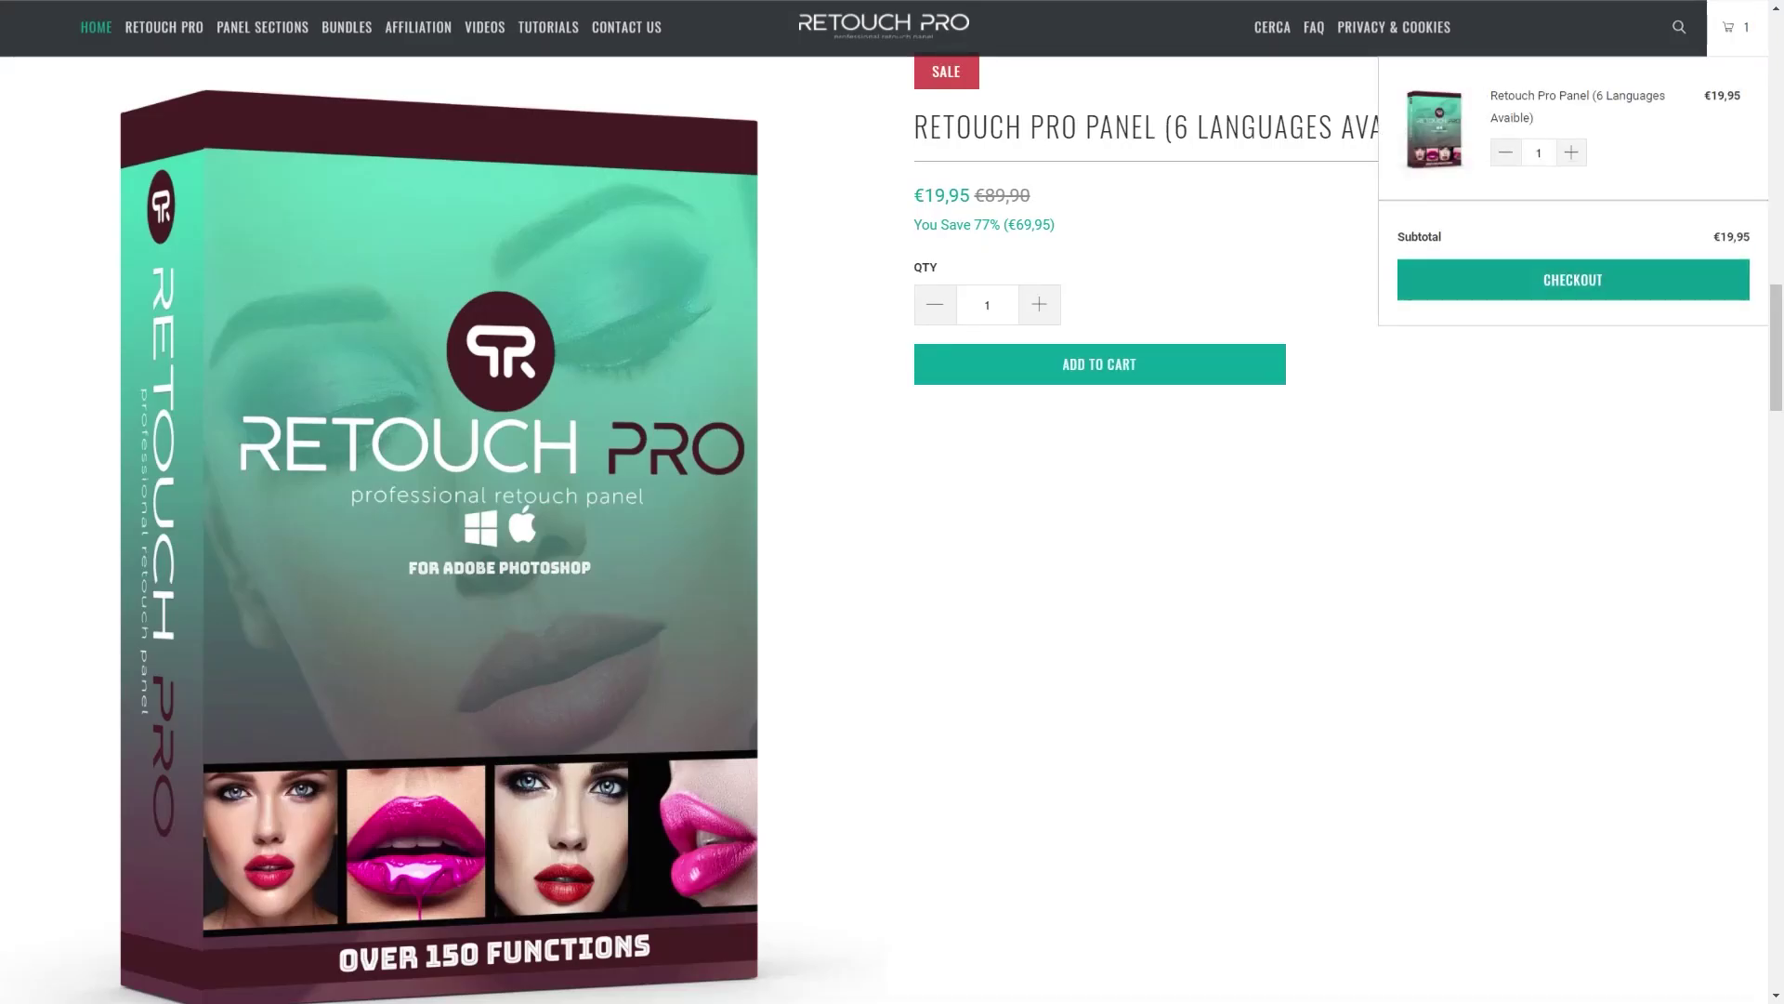
# Step: Proceed to checkout and apply the discount code, bringing the total to €18,96
pyautogui.click(1572, 280)
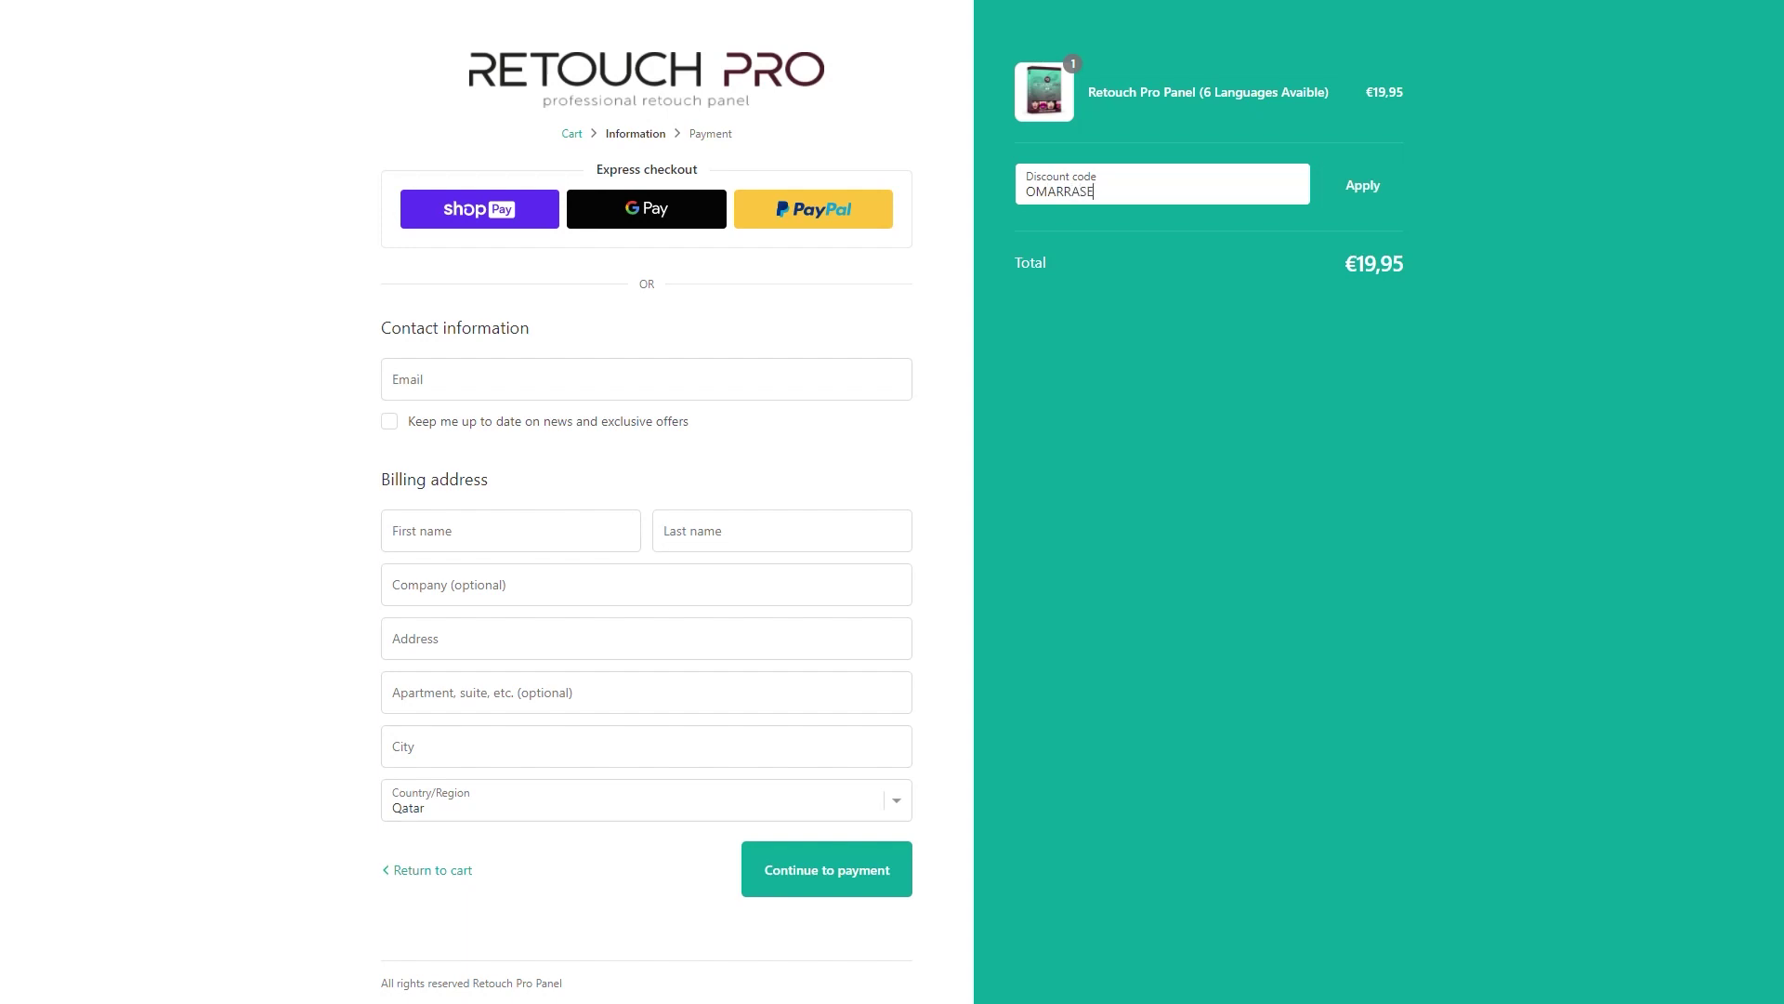
pyautogui.press('Return')
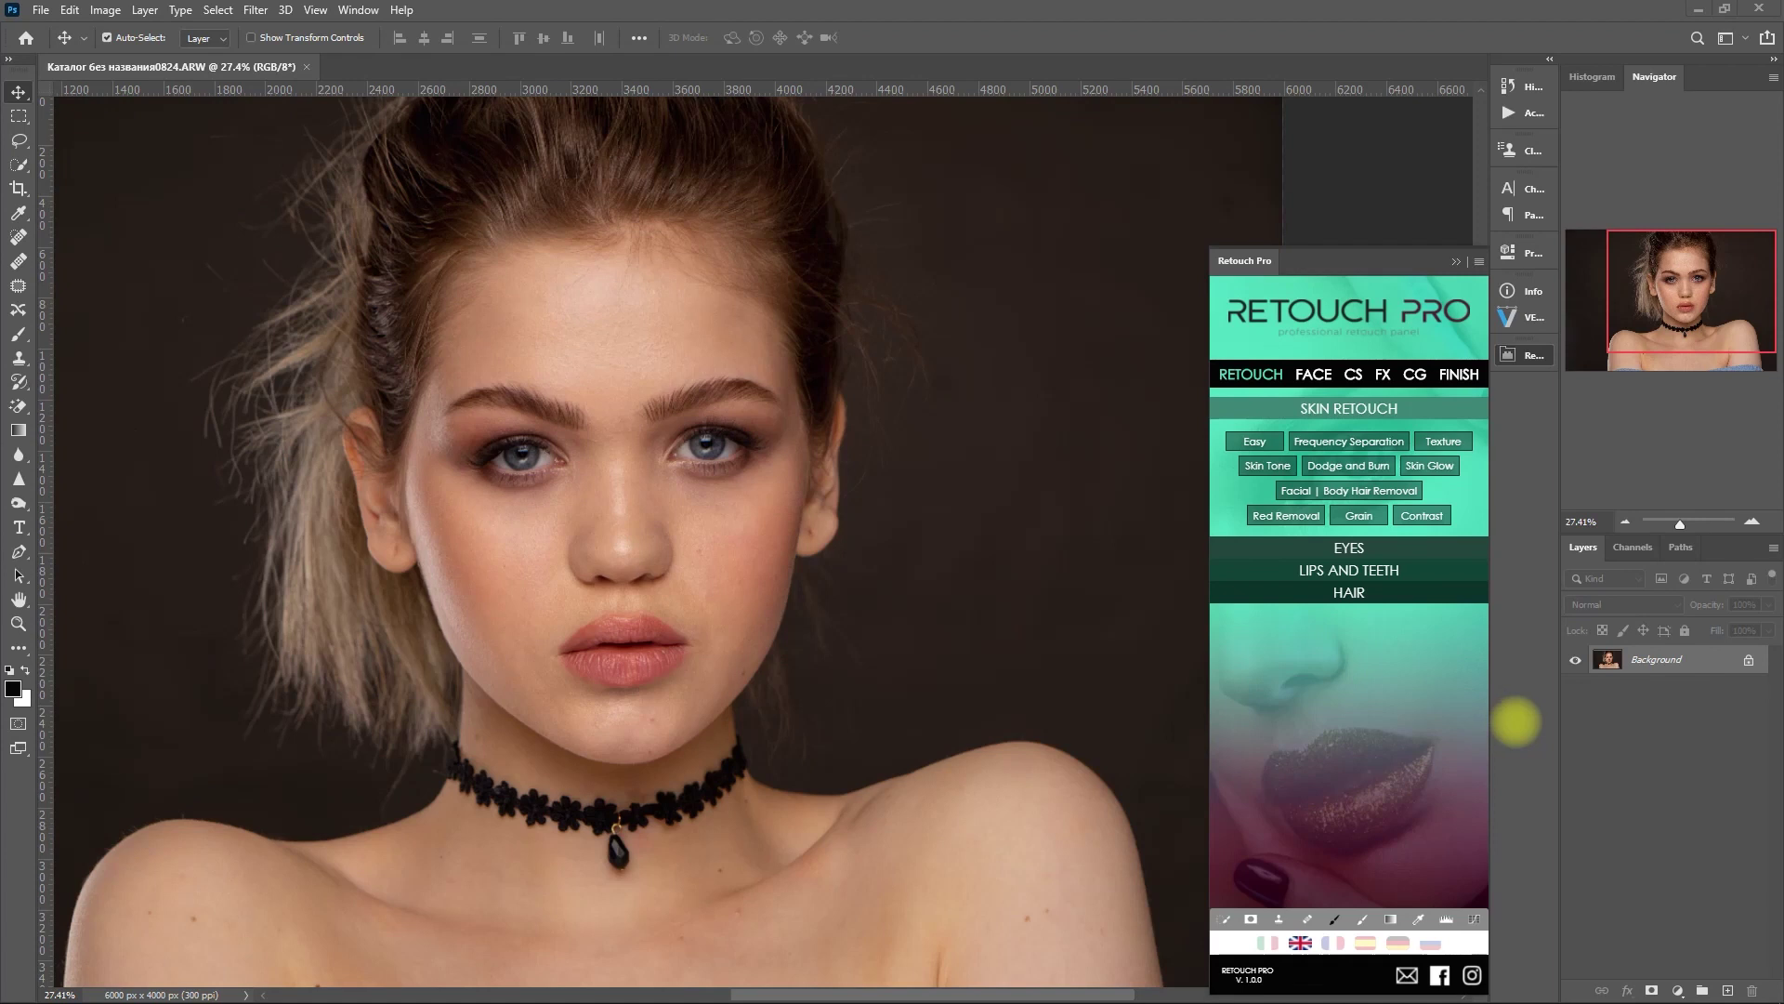
# Step: Collapse Retouch Pro, duplicate the portrait layer with Ctrl+J, and pick the Spot Healing Brush
pyautogui.click(1456, 262)
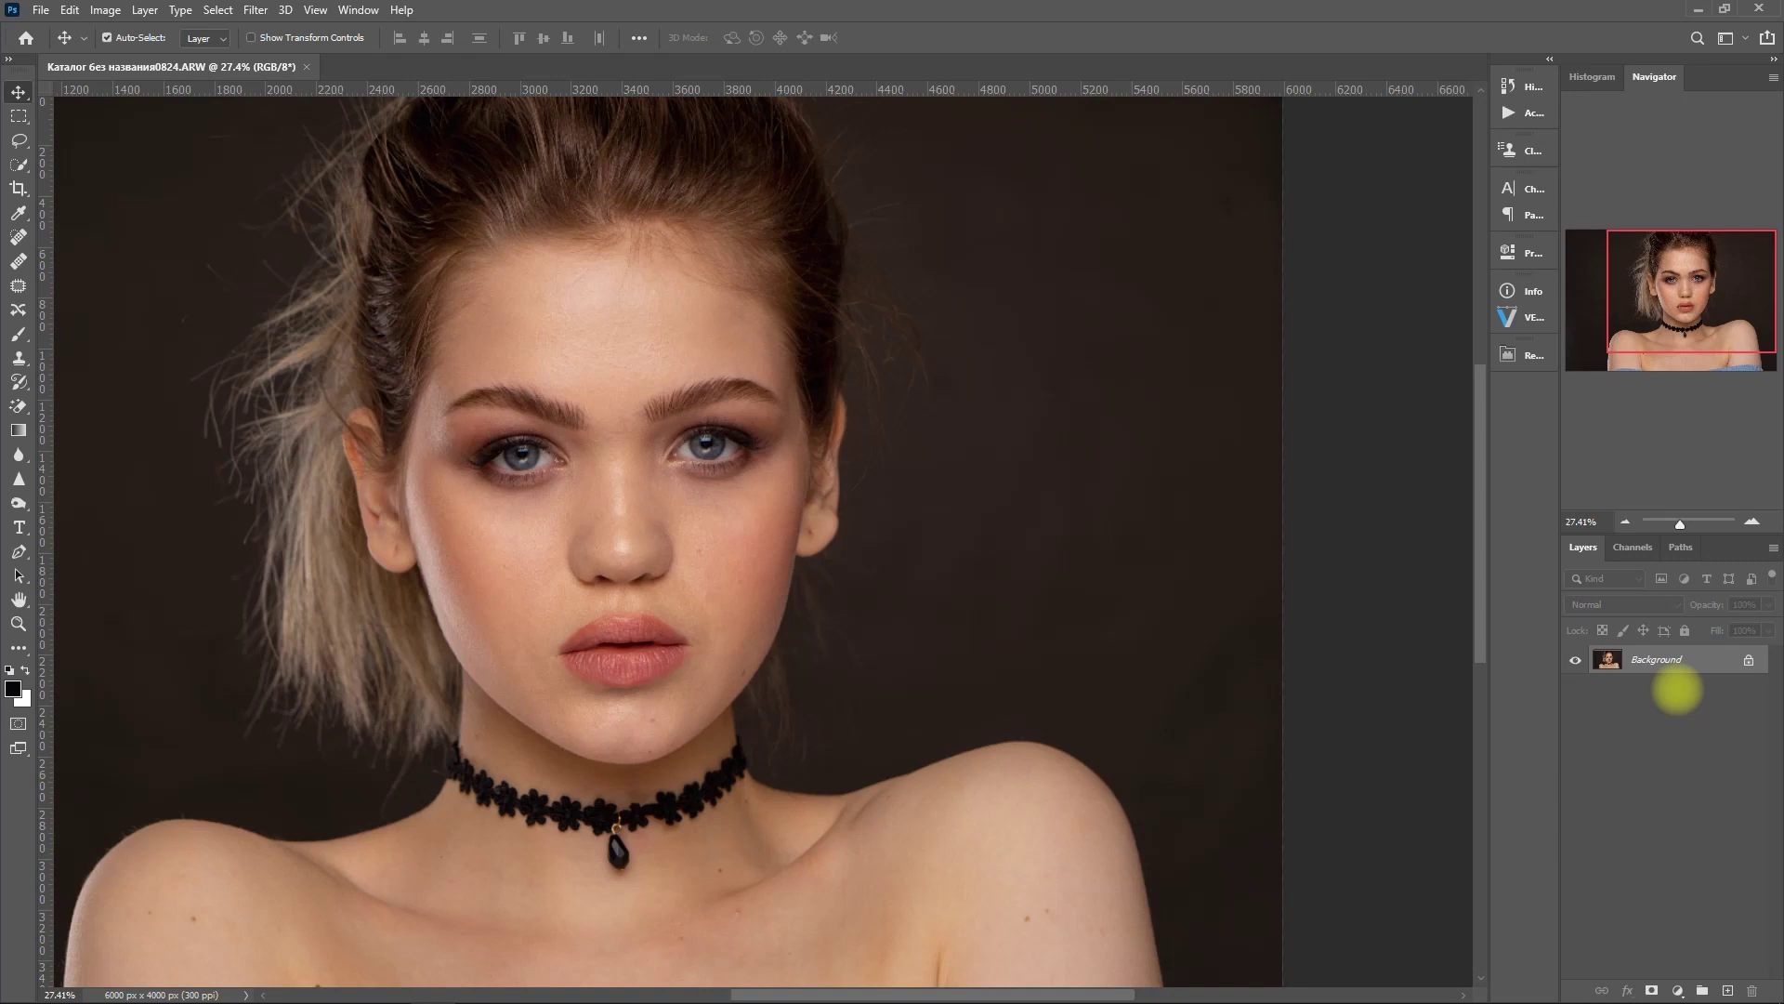
pyautogui.hotkey('ctrl', 'j')
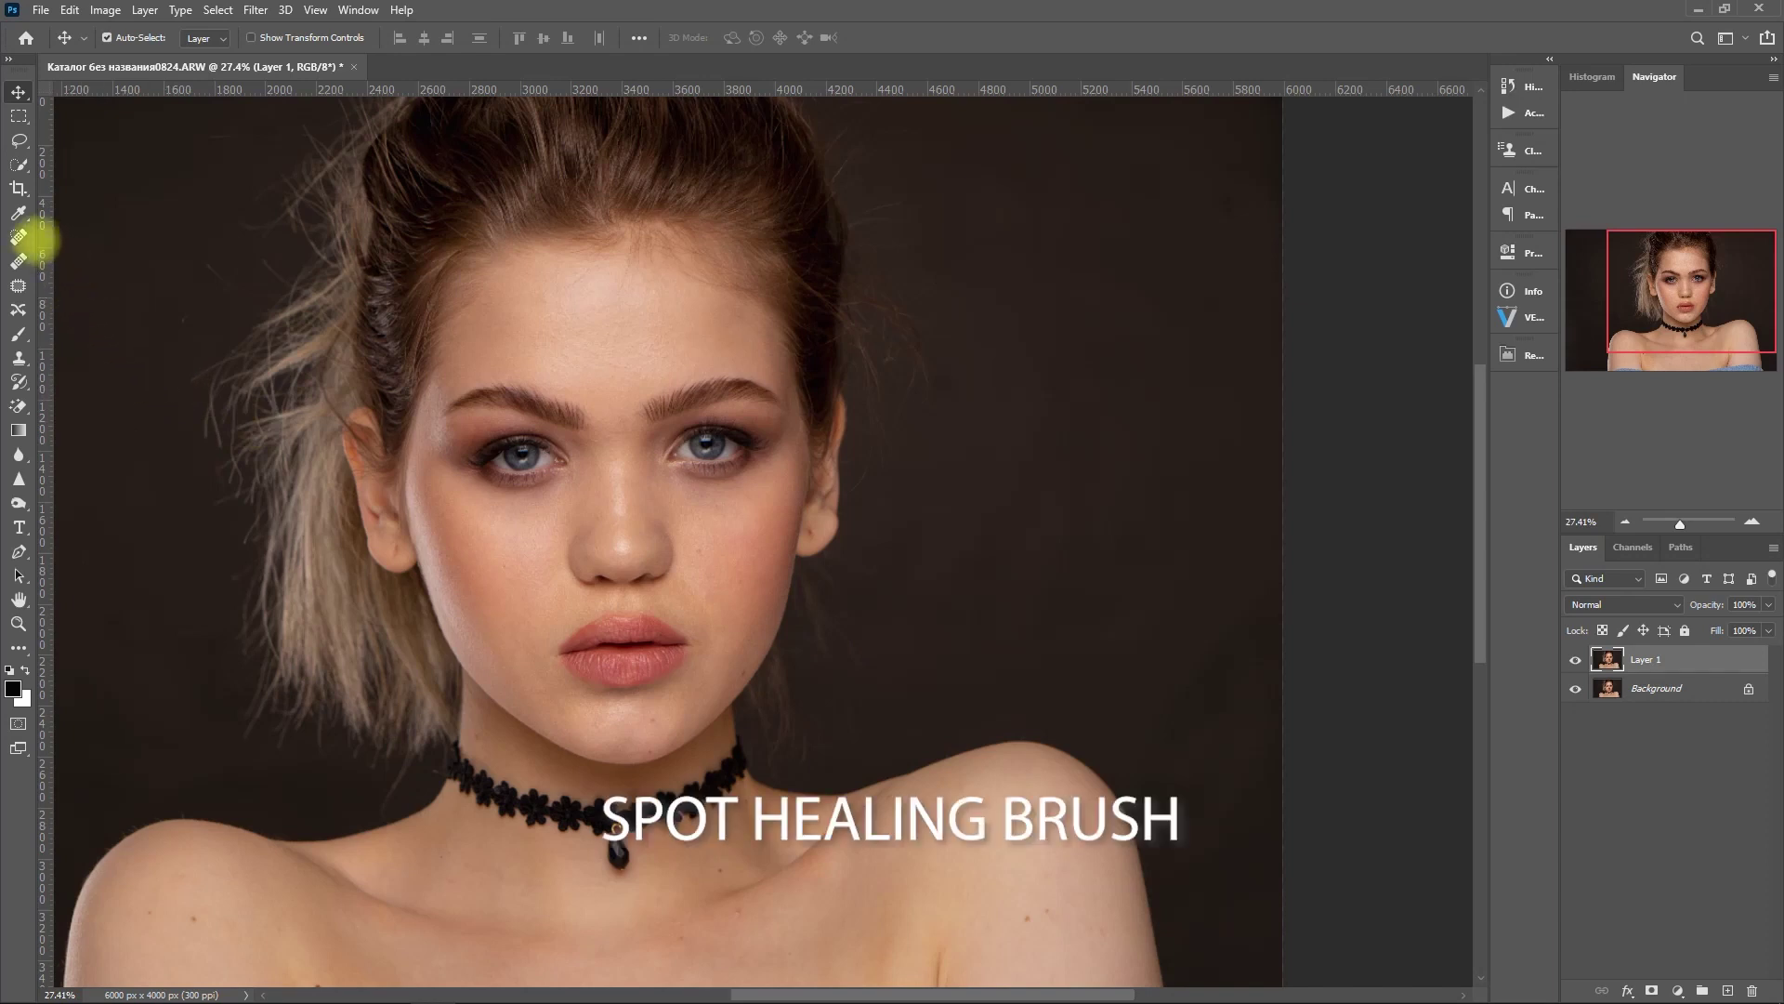
pyautogui.click(17, 236)
# Step: Heal facial blemishes with a 40 then 25 px brush, then run Retouch Pro's Easy retouch
pyautogui.scroll(3, 503, 557)
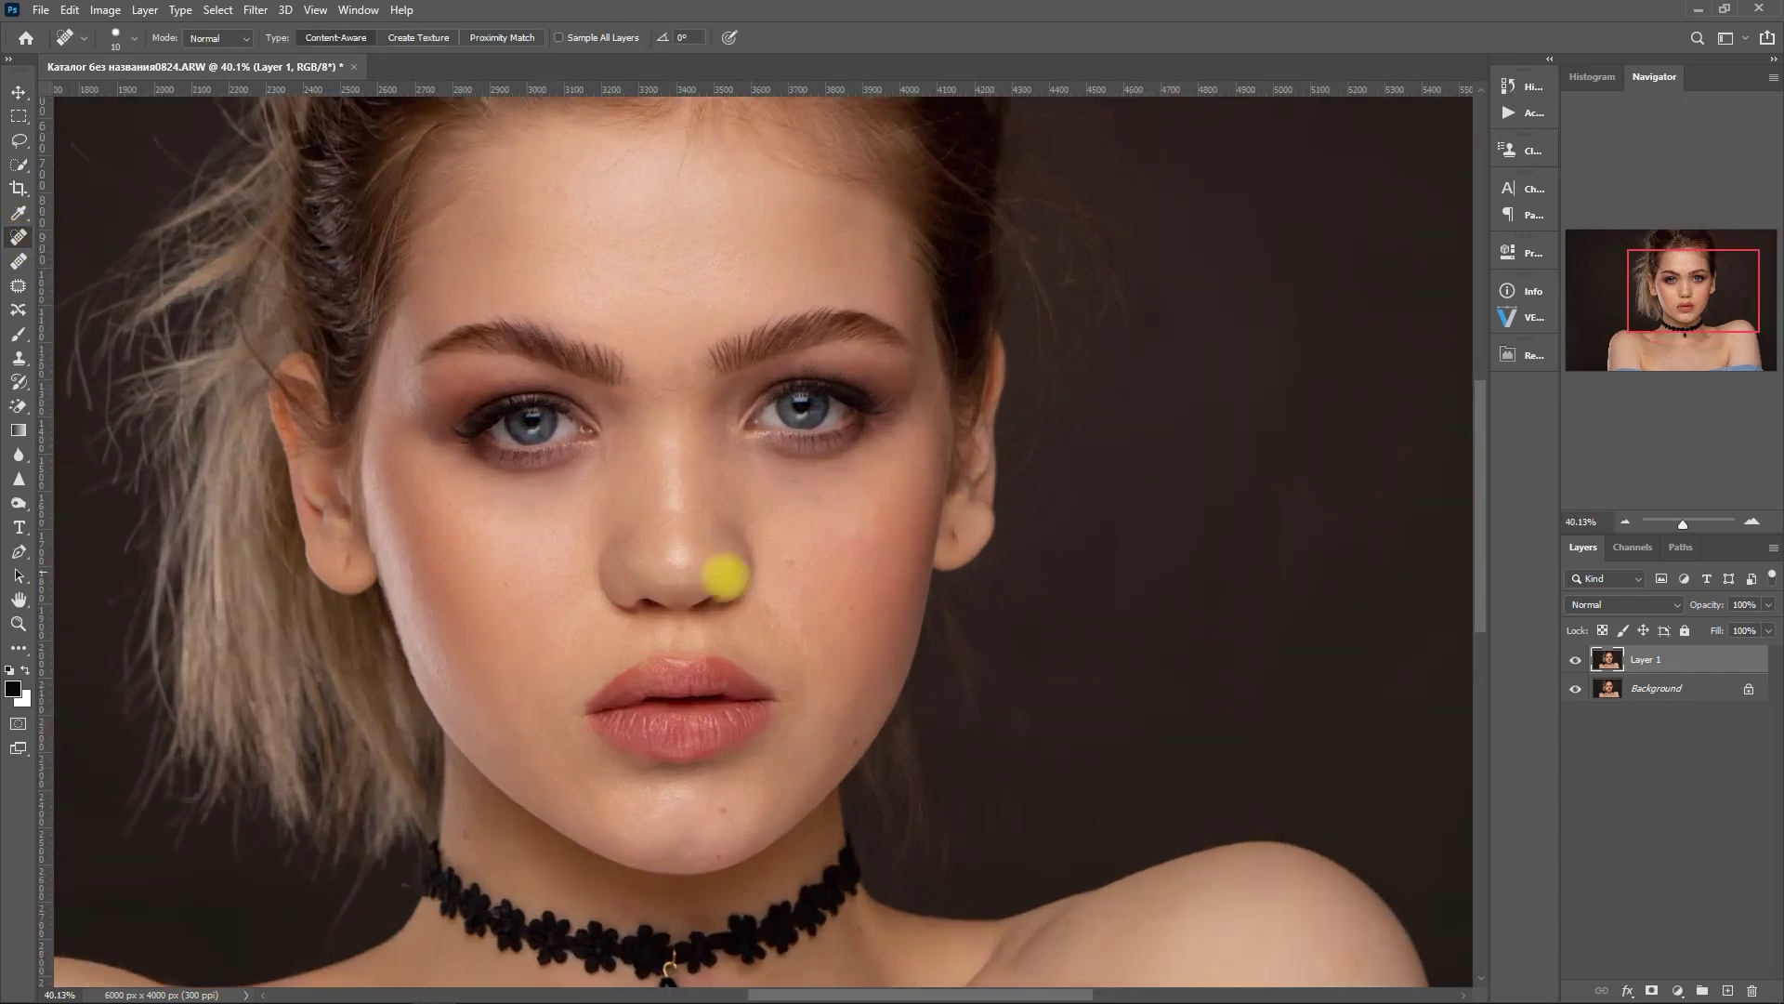
pyautogui.press(']')
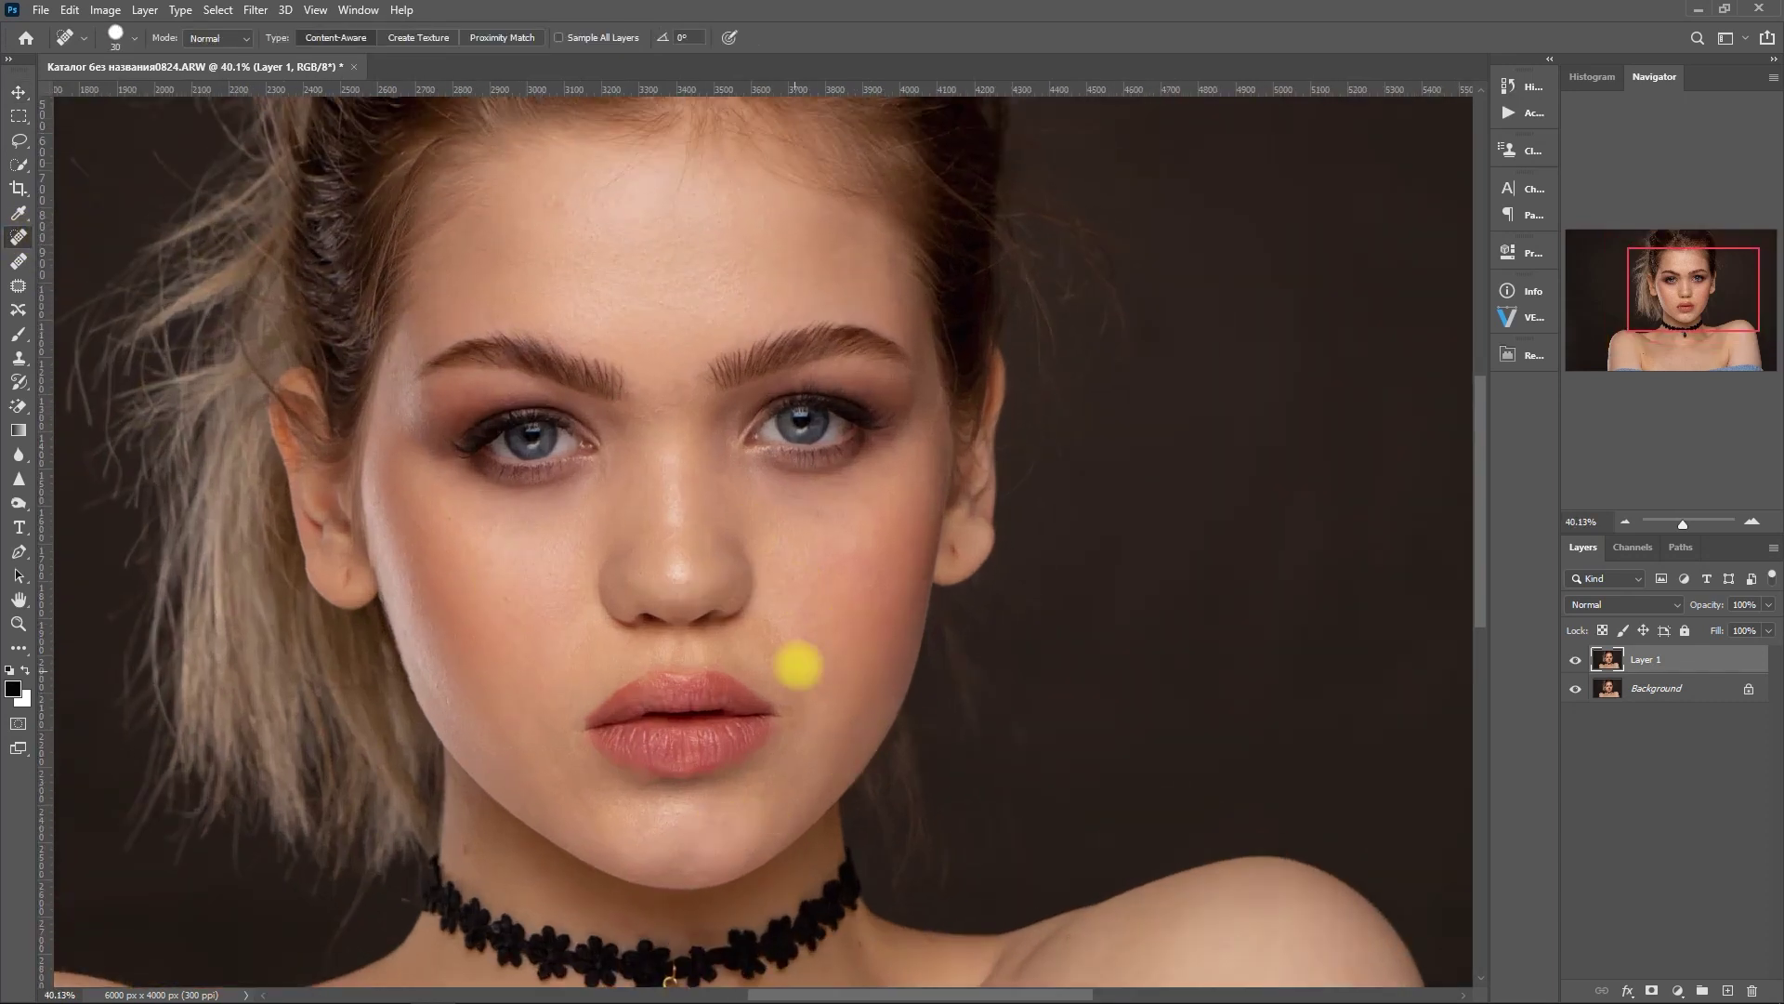
pyautogui.scroll(-3, 467, 780)
pyautogui.press(']')
pyautogui.scroll(-2, 849, 941)
pyautogui.press(']')
pyautogui.scroll(-3, 742, 858)
pyautogui.scroll(-1, 1136, 873)
pyautogui.scroll(1, 570, 773)
pyautogui.press('[')
pyautogui.press('[')
pyautogui.press('[')
pyautogui.hscroll(-3, 152, 645)
pyautogui.scroll(8, 995, 549)
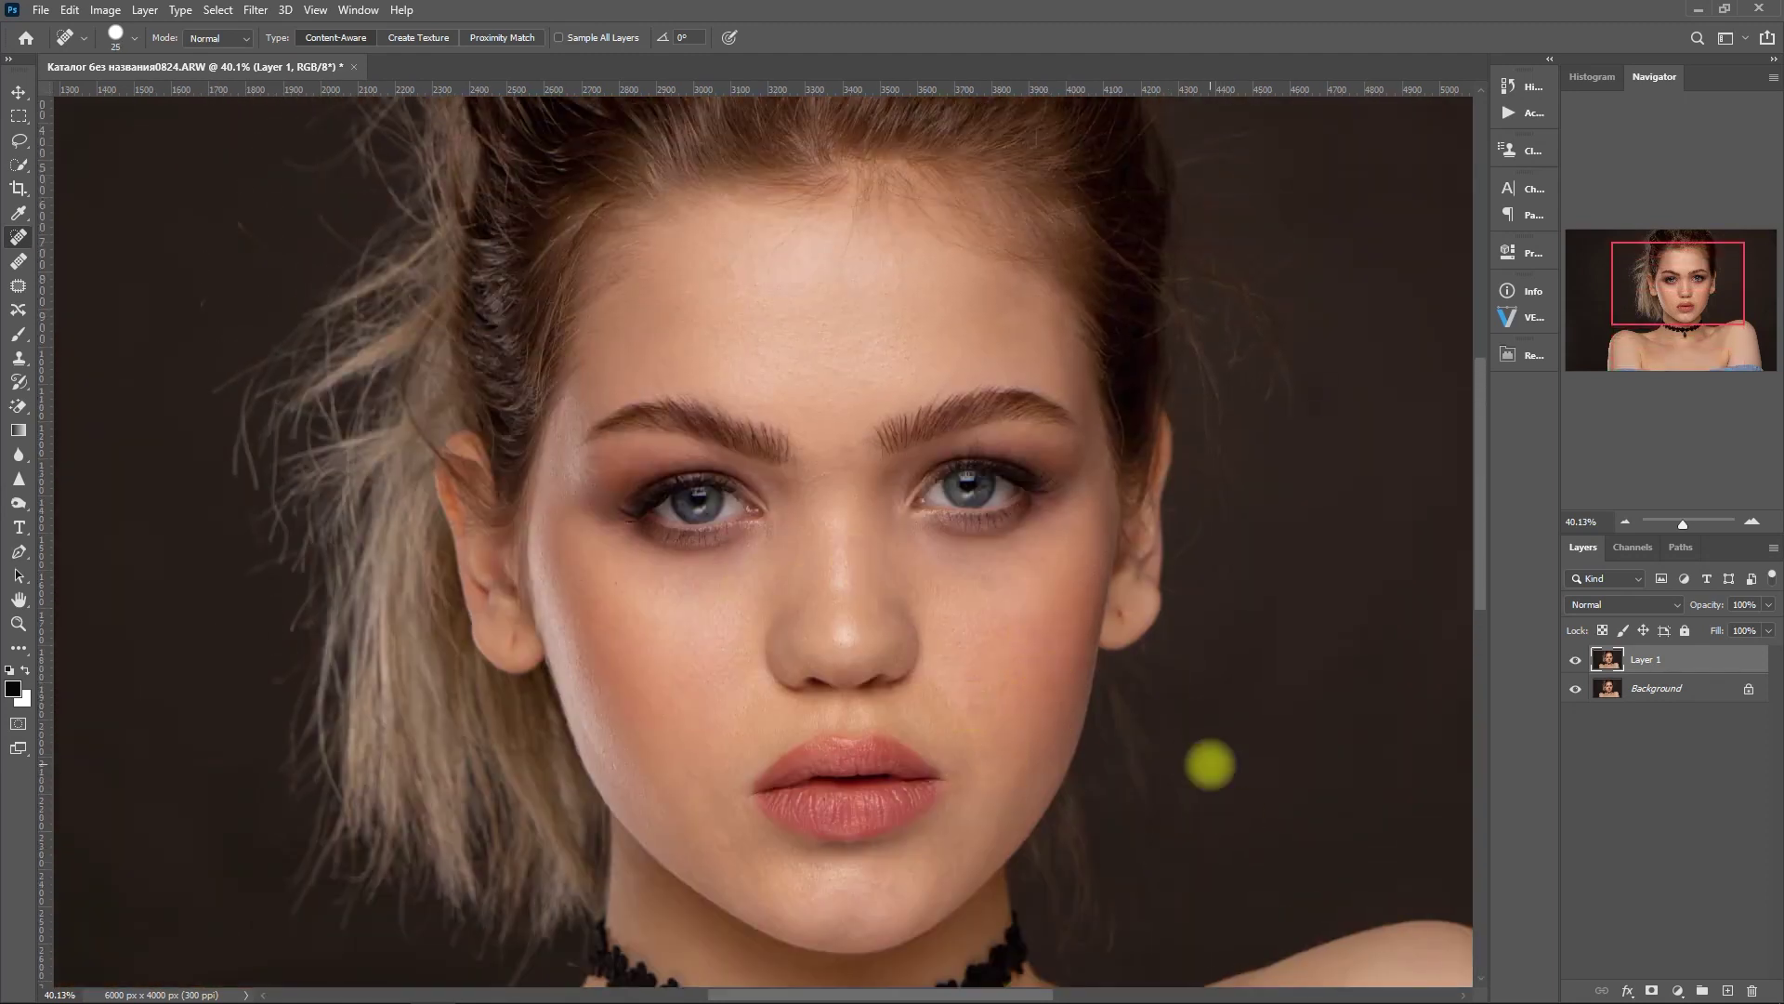
pyautogui.hscroll(3, 1194, 677)
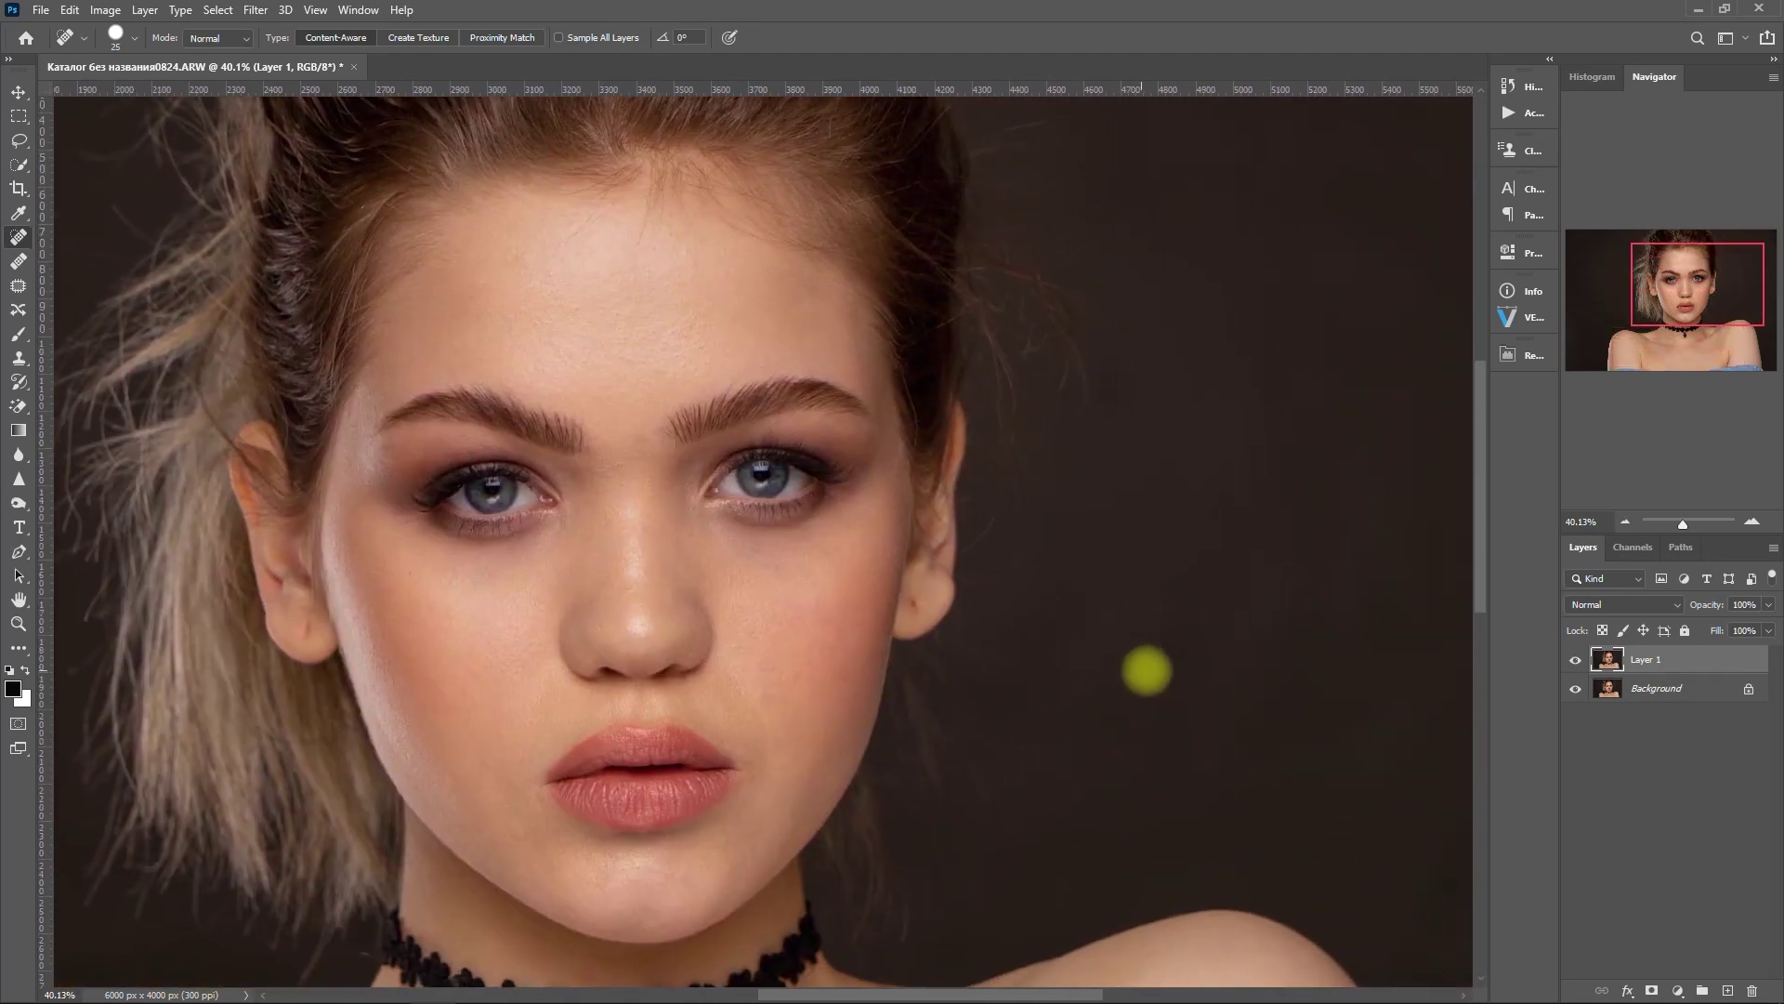
pyautogui.click(1522, 358)
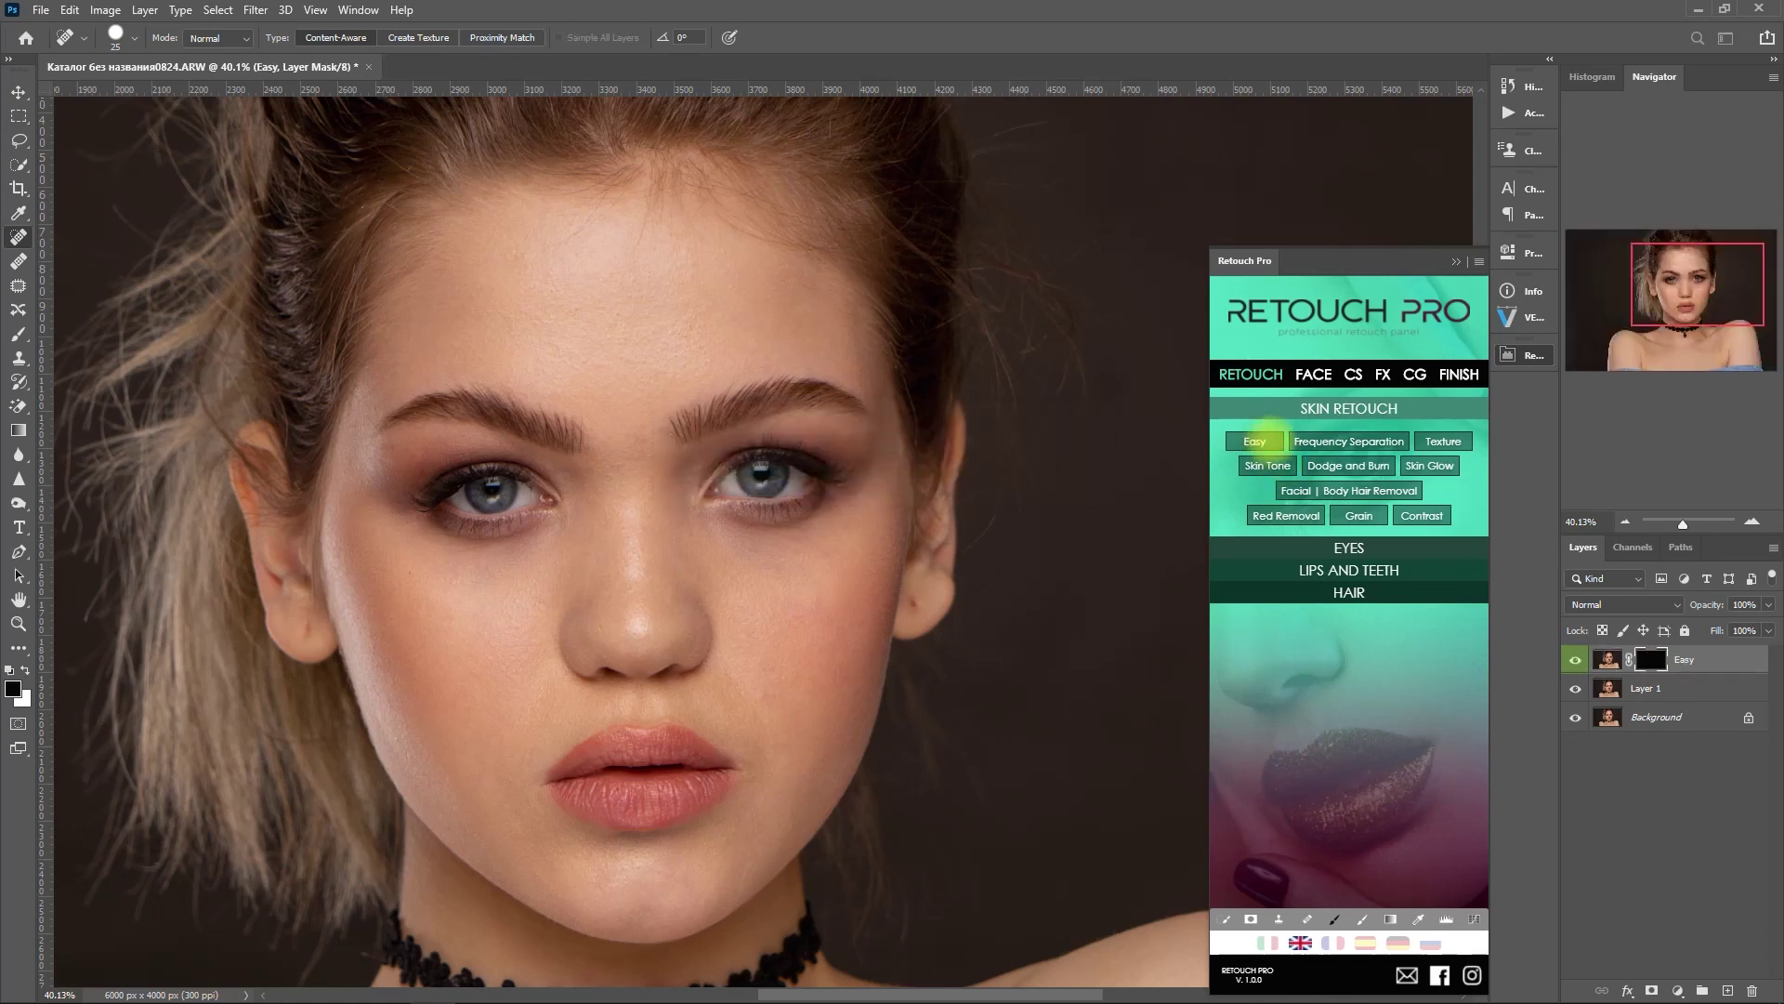
# Step: With a white brush, paint the Easy mask over the skin around the left eye
pyautogui.click(1455, 261)
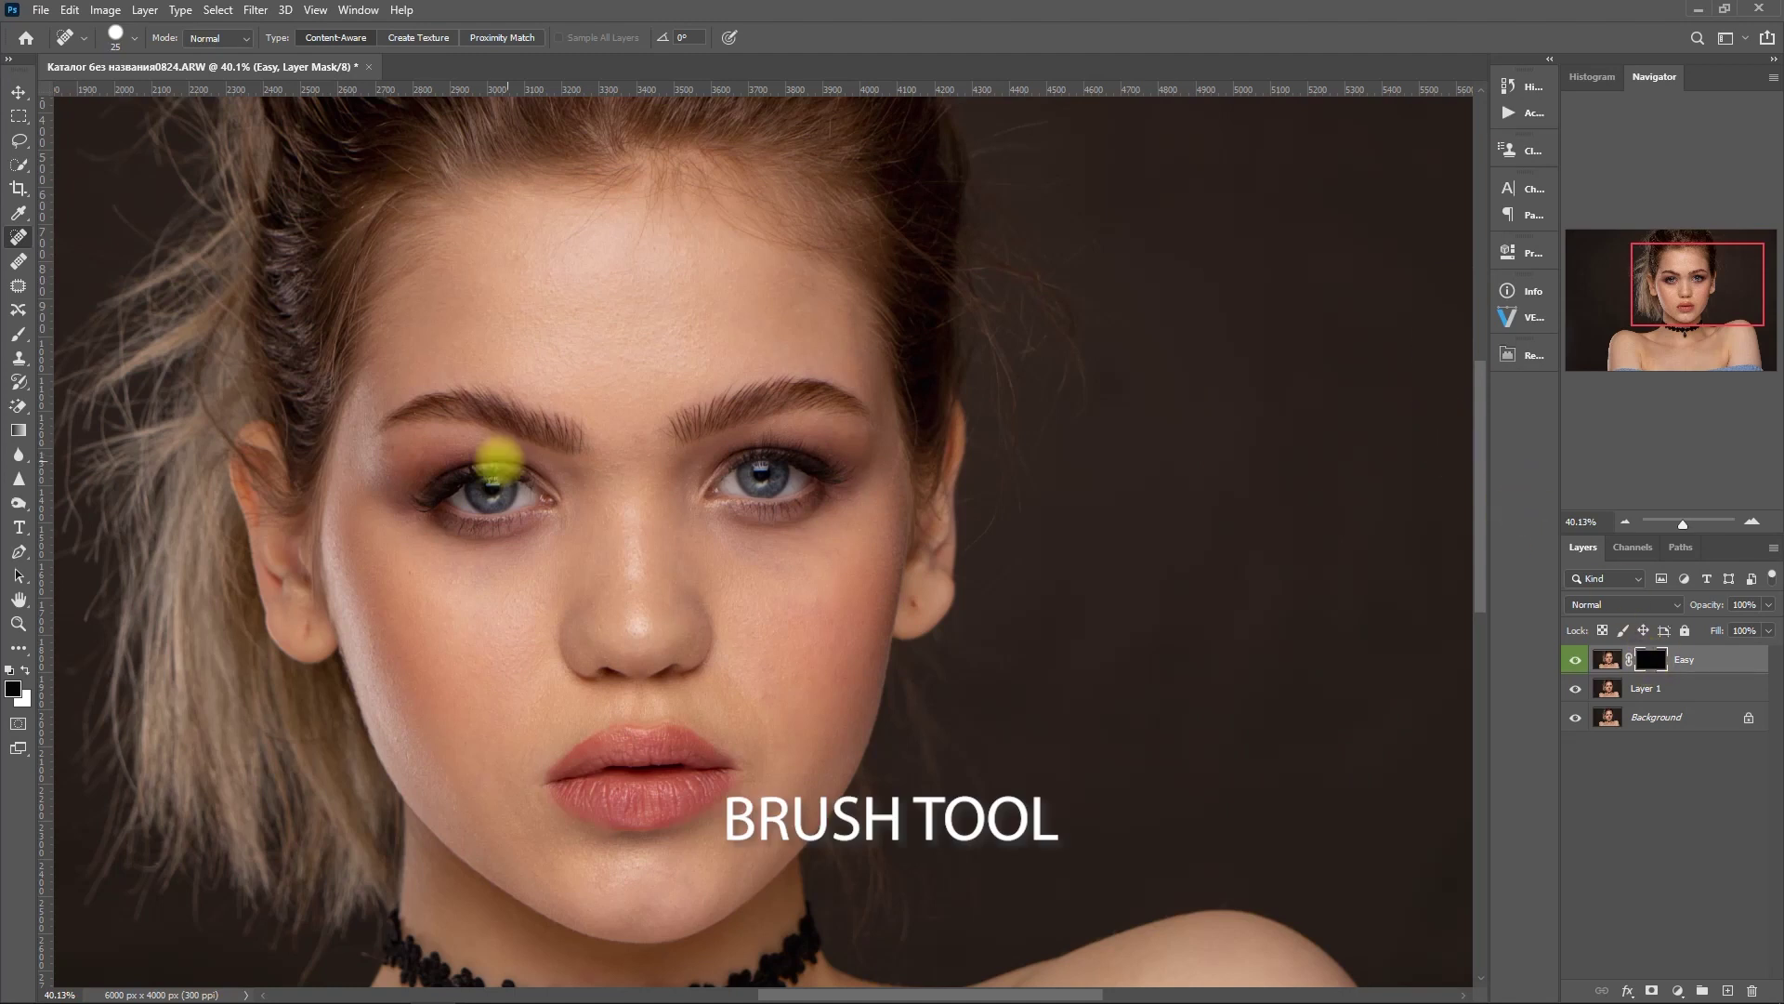
pyautogui.click(18, 334)
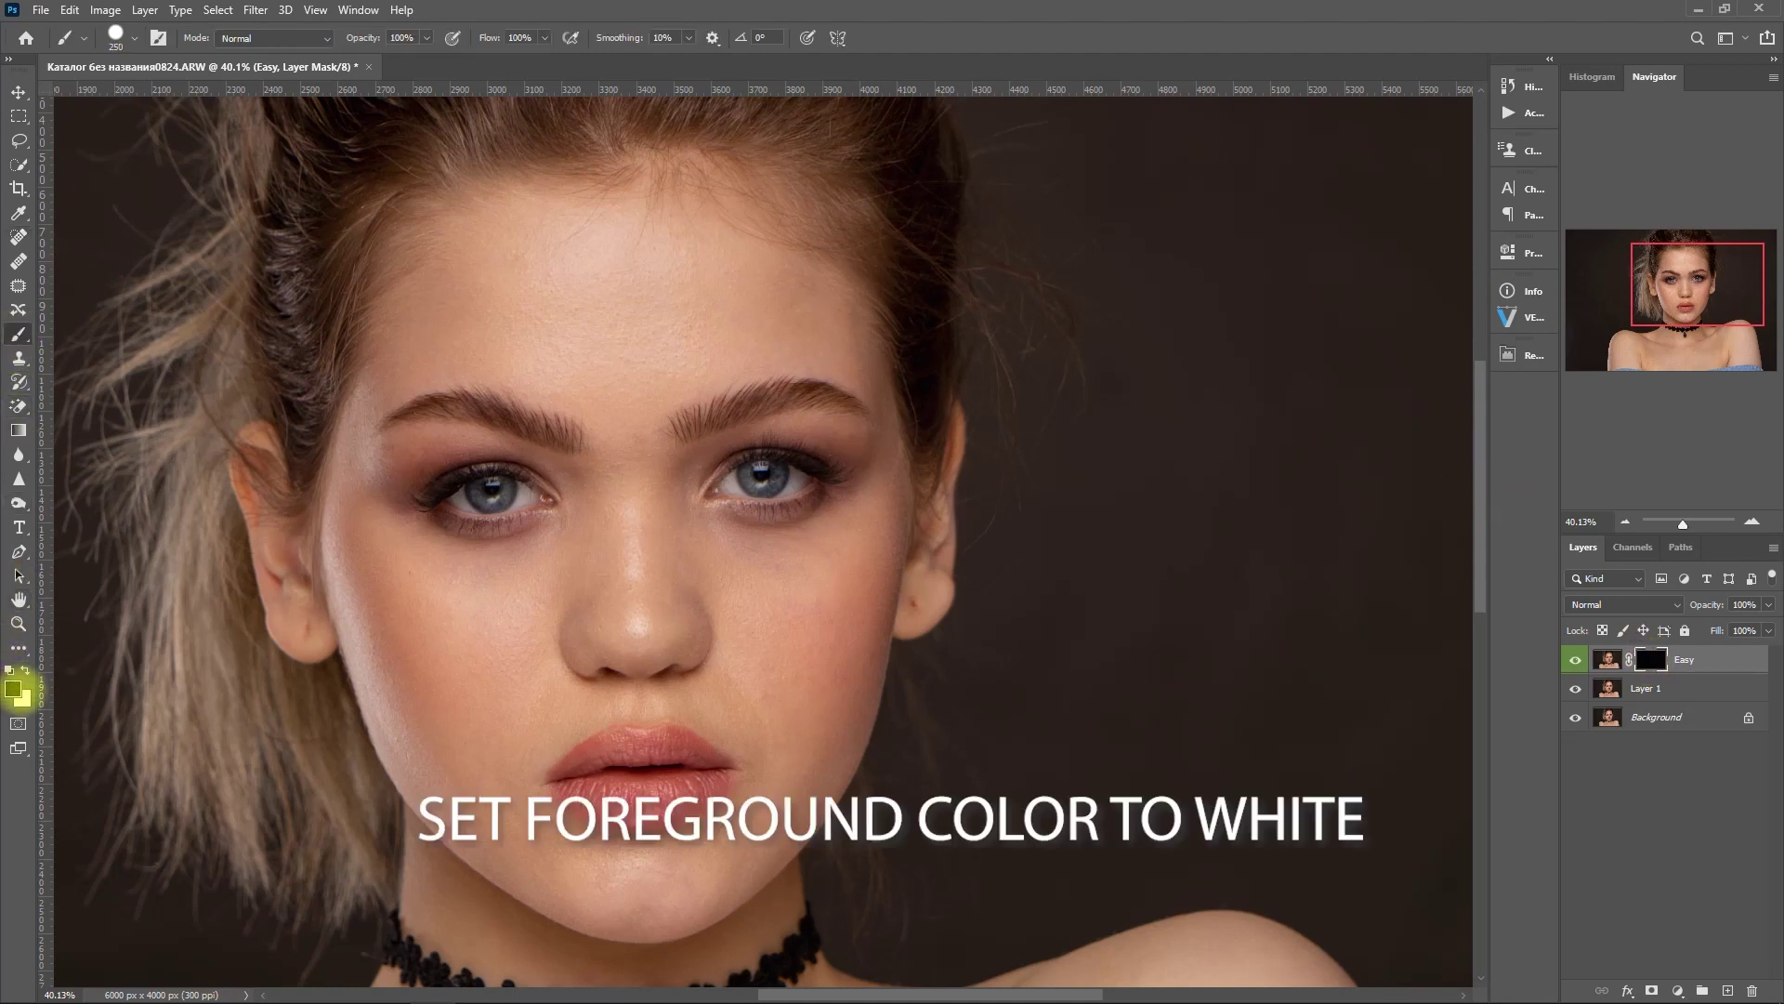
pyautogui.press('x')
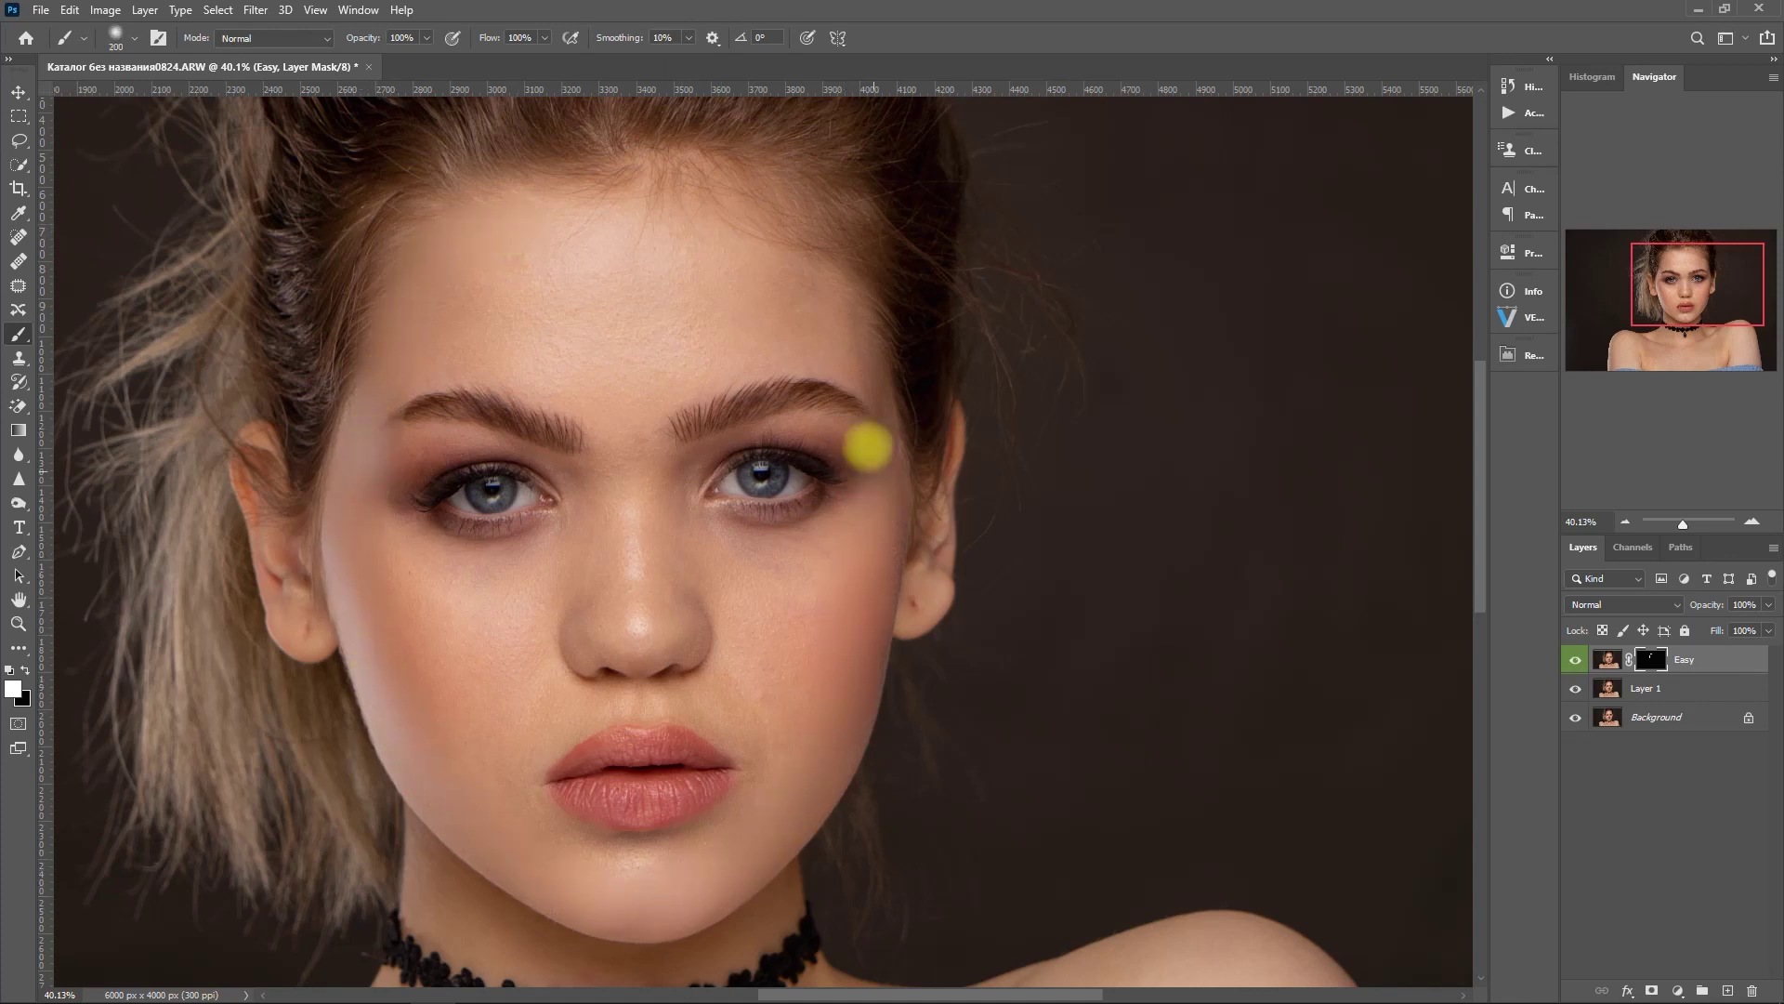
pyautogui.moveTo(418, 479)
pyautogui.mouseDown()
pyautogui.moveTo(553, 382)
pyautogui.moveTo(446, 537)
pyautogui.moveTo(709, 741)
pyautogui.moveTo(570, 271)
pyautogui.moveTo(868, 506)
pyautogui.moveTo(359, 558)
pyautogui.moveTo(702, 890)
pyautogui.mouseUp()
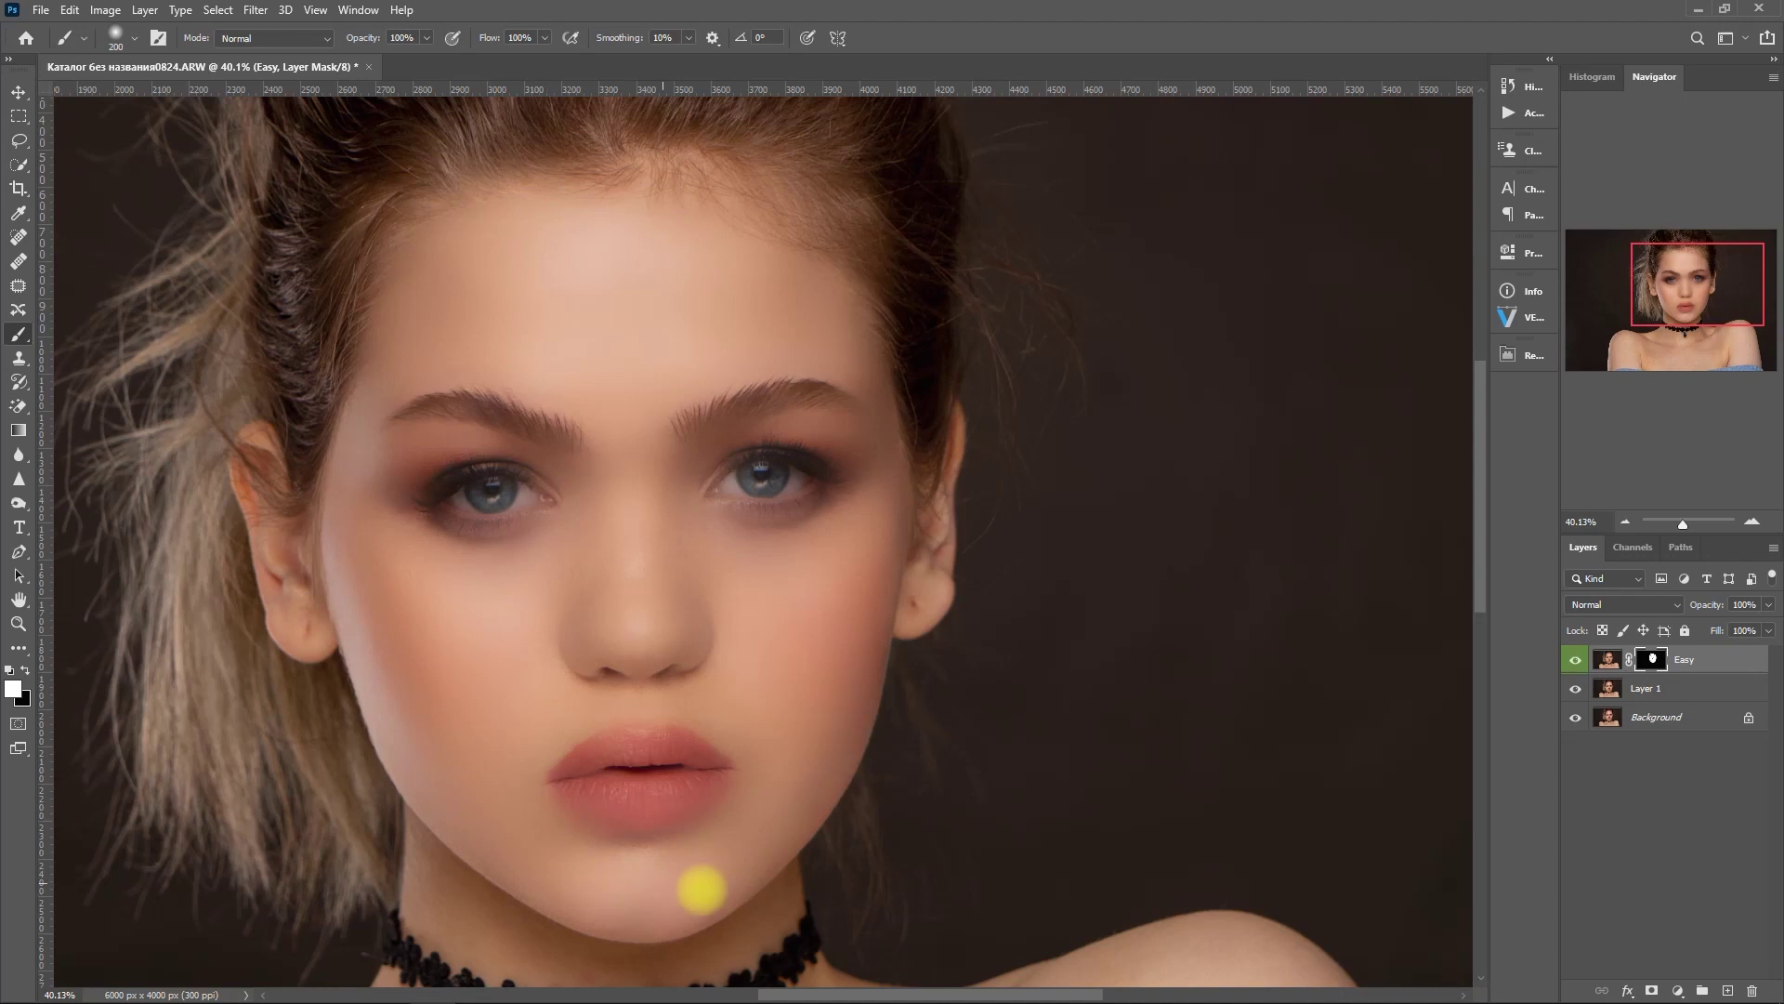
# Step: Paint smoothing across the collarbone and shoulders with a 400 px brush, then reduce it to 50
pyautogui.press(']')
pyautogui.press(']')
pyautogui.press(']')
pyautogui.scroll(-2, 606, 629)
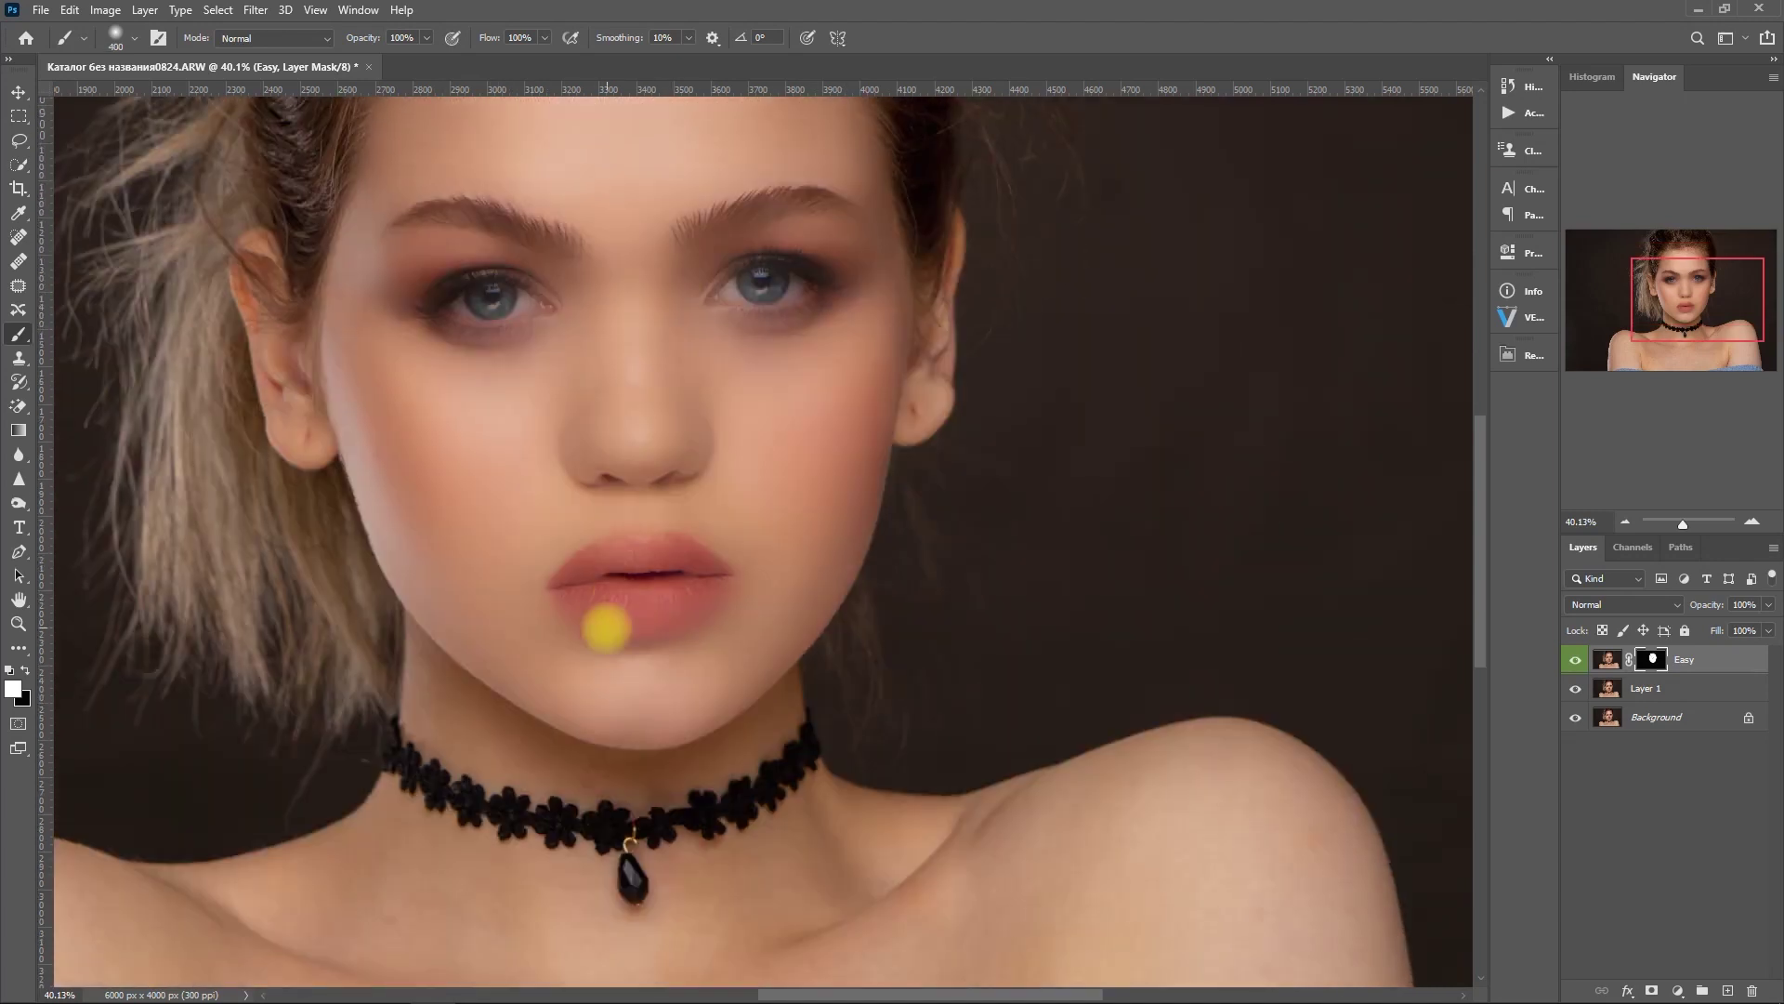
pyautogui.scroll(-4, 606, 629)
pyautogui.moveTo(570, 501)
pyautogui.mouseDown()
pyautogui.moveTo(858, 458)
pyautogui.moveTo(1061, 454)
pyautogui.moveTo(1170, 379)
pyautogui.moveTo(1184, 614)
pyautogui.moveTo(1231, 677)
pyautogui.moveTo(1317, 530)
pyautogui.mouseUp()
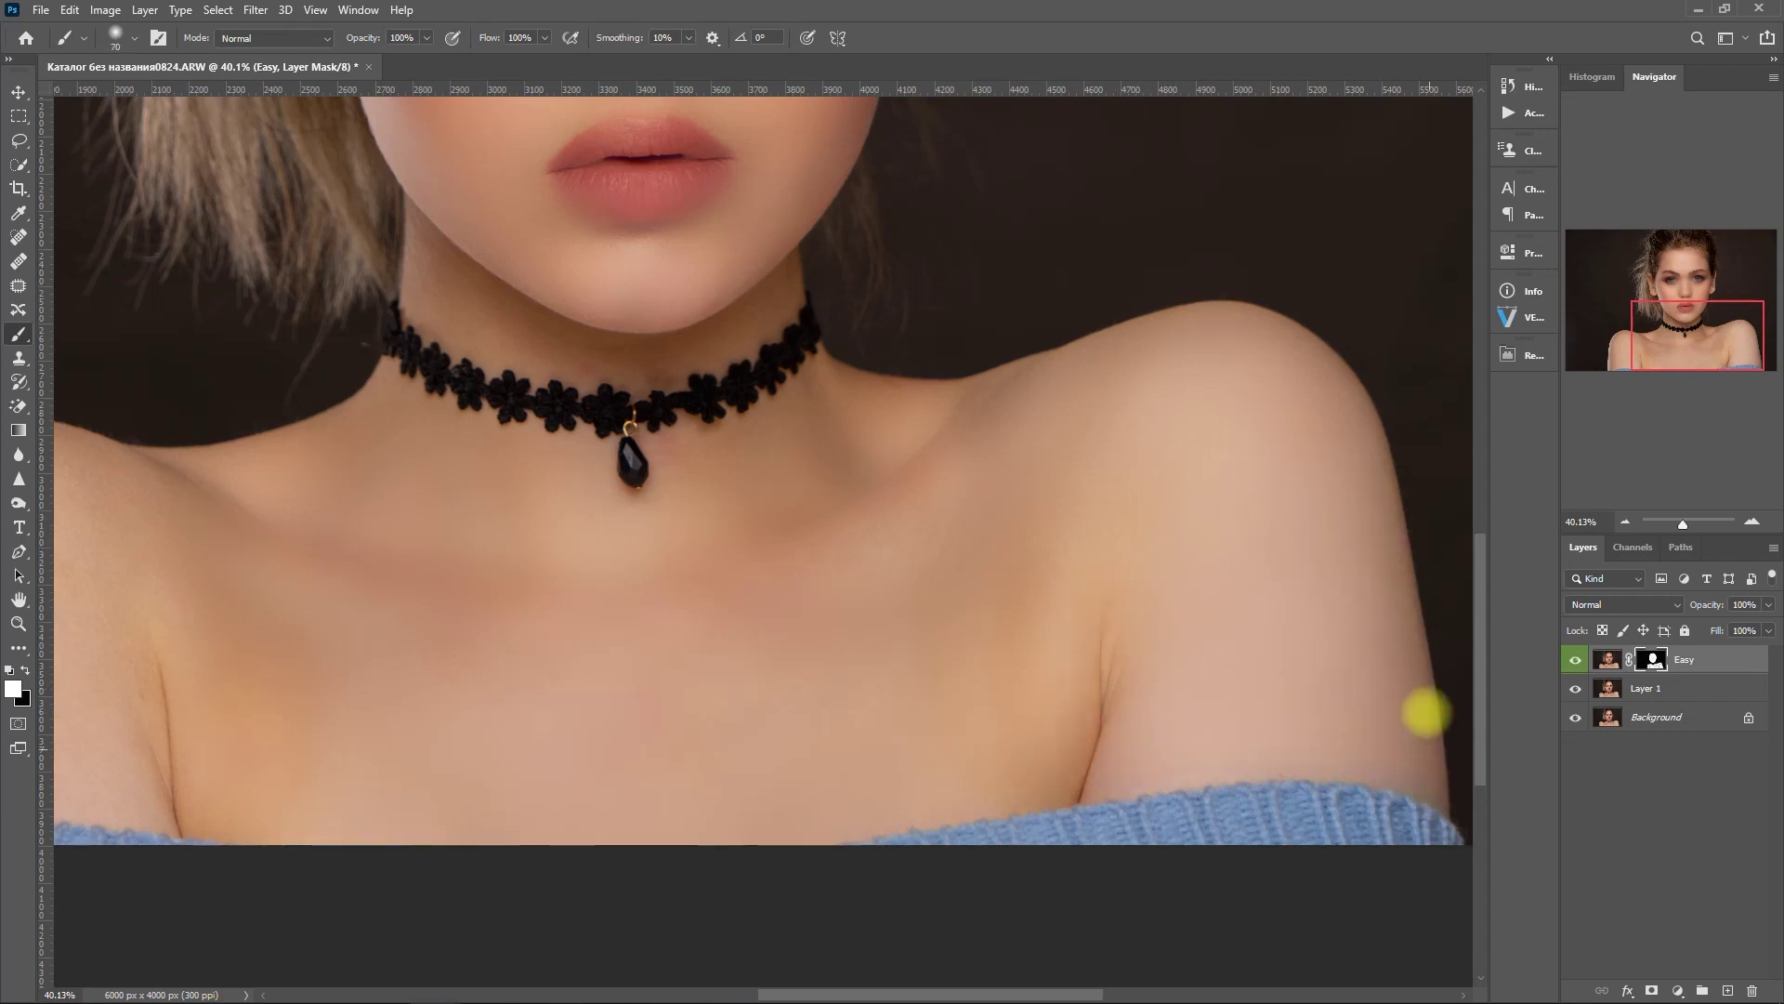
pyautogui.hscroll(-4, 271, 777)
pyautogui.press(']')
pyautogui.press(']')
pyautogui.press(']')
pyautogui.hotkey('ctrl', '0')
pyautogui.press('[')
pyautogui.press('[')
pyautogui.press('[')
pyautogui.press('[')
pyautogui.press('[')
pyautogui.press('[')
pyautogui.press('[')
pyautogui.press('[')
pyautogui.press('[')
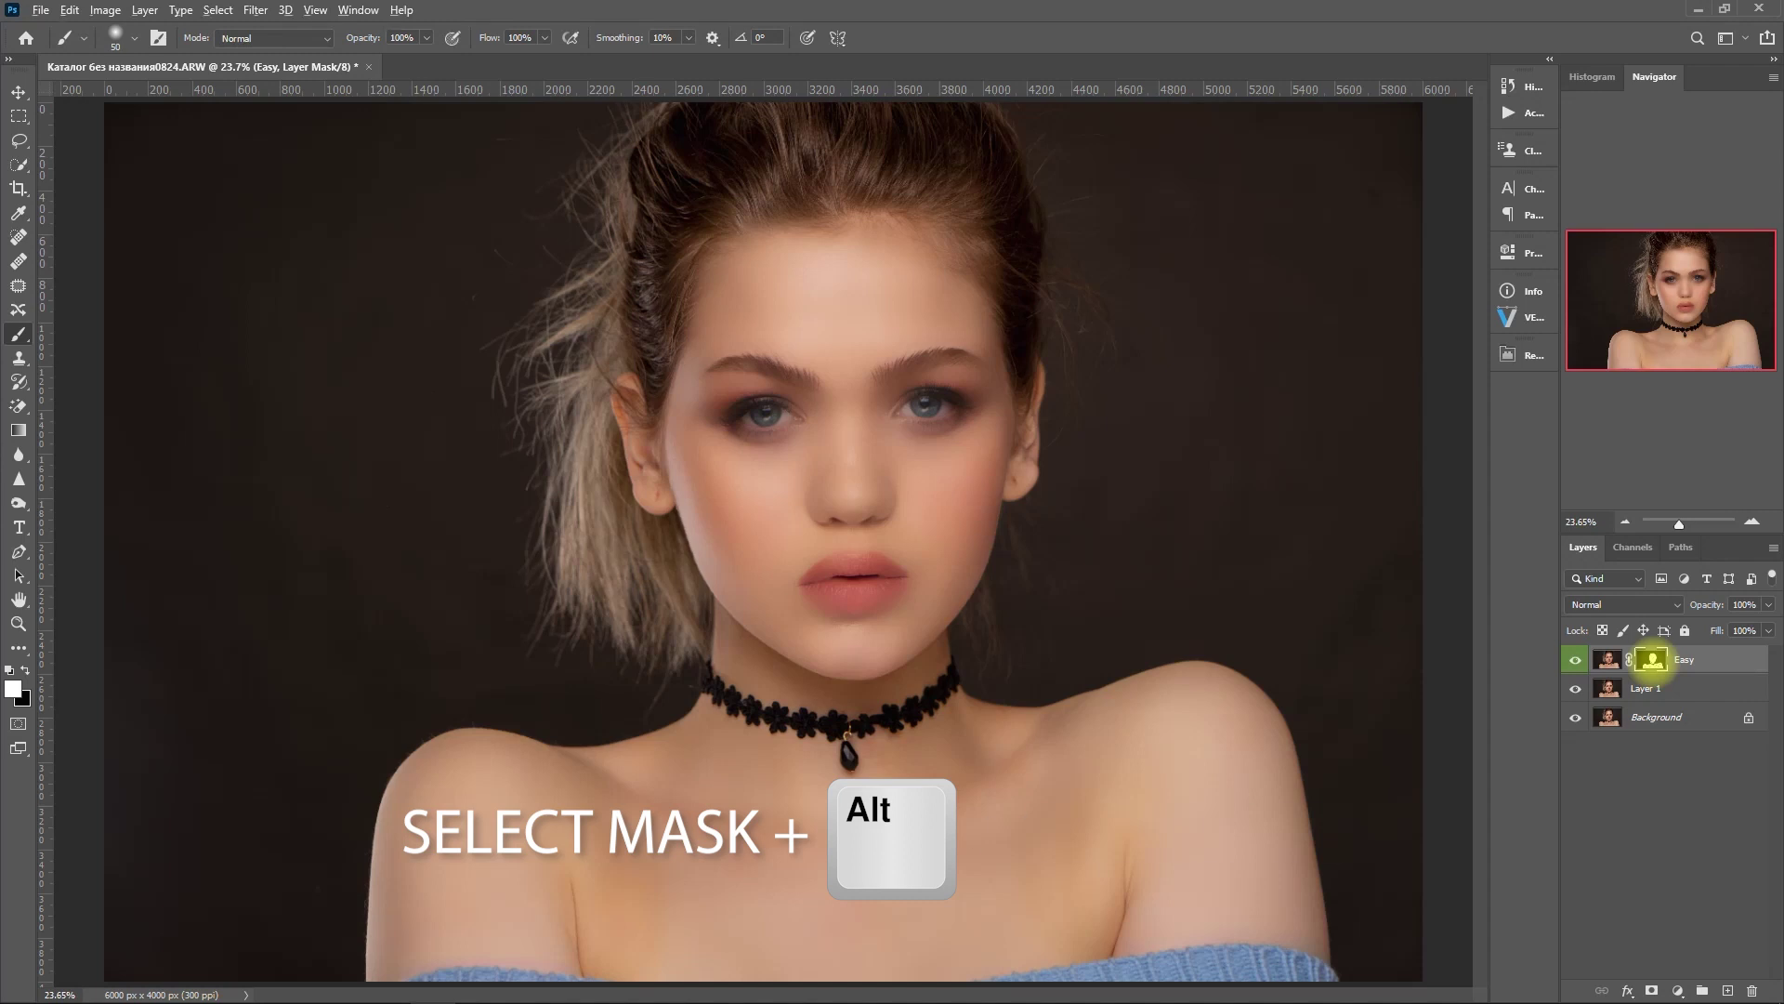
# Step: On the isolated Easy mask, paint white over grey specks on forehead, head edge, shoulders, arms and chest
pyautogui.keyDown('alt'); pyautogui.click(1652, 660); pyautogui.keyUp('alt')
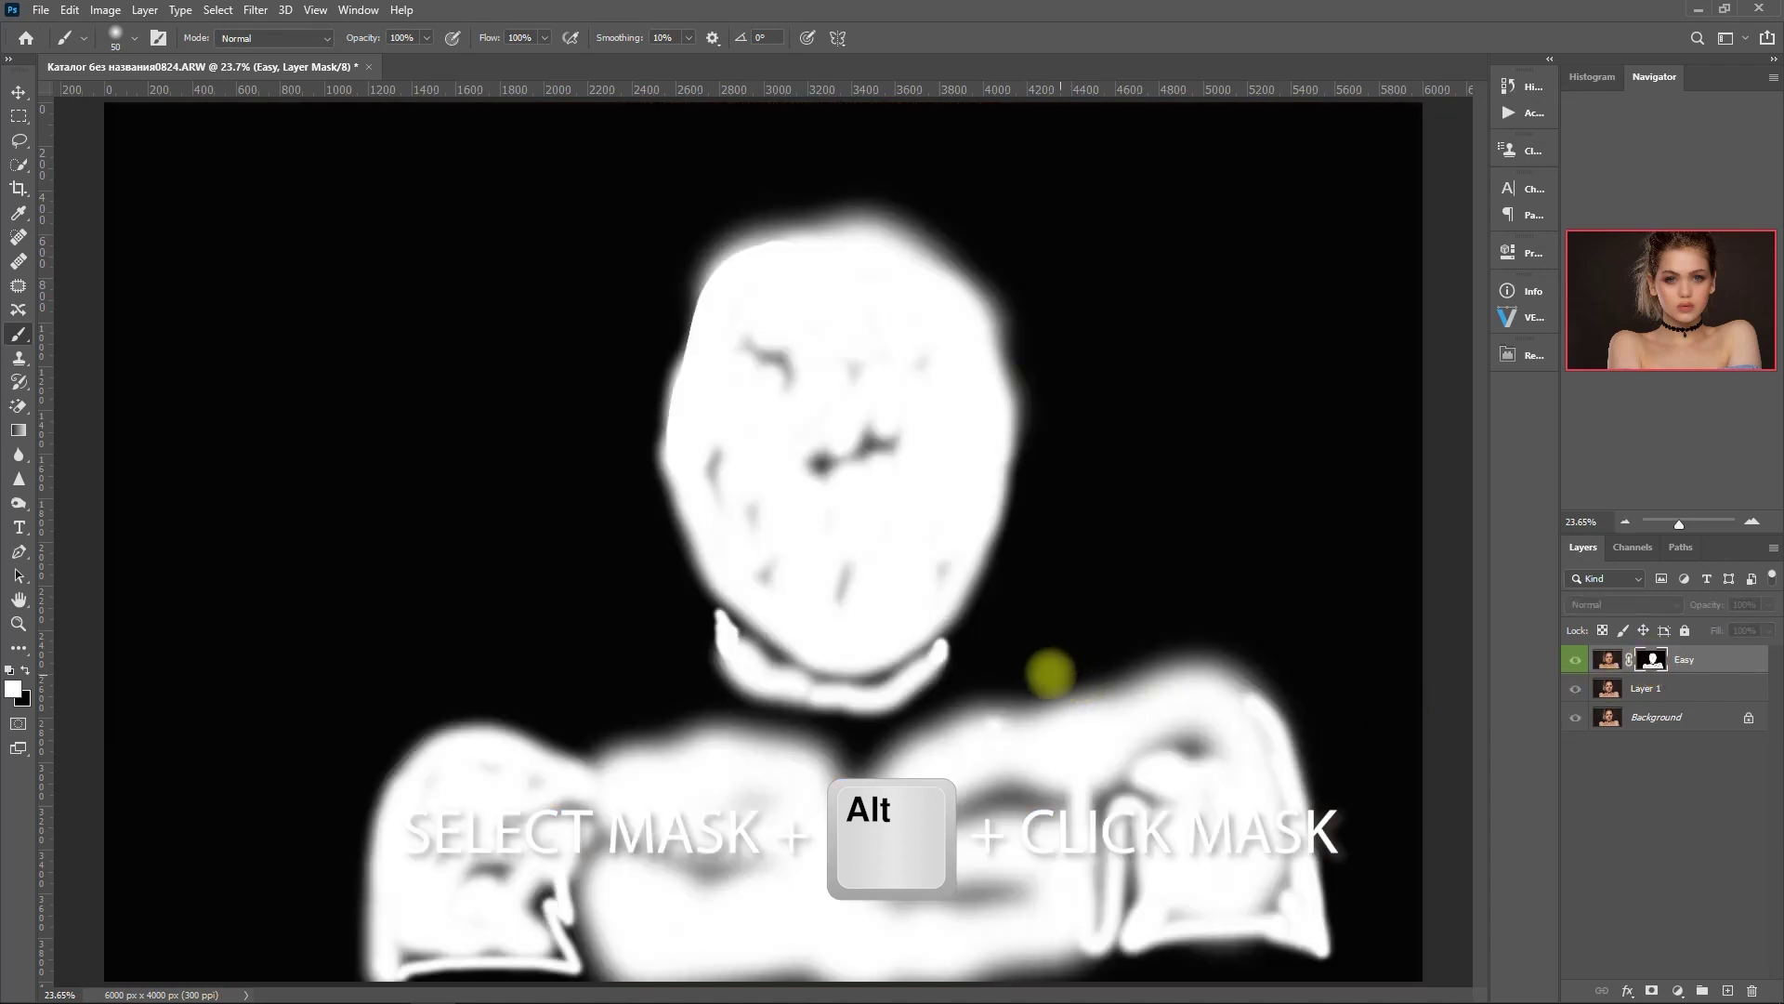
pyautogui.moveTo(816, 462); pyautogui.dragTo(916, 373)
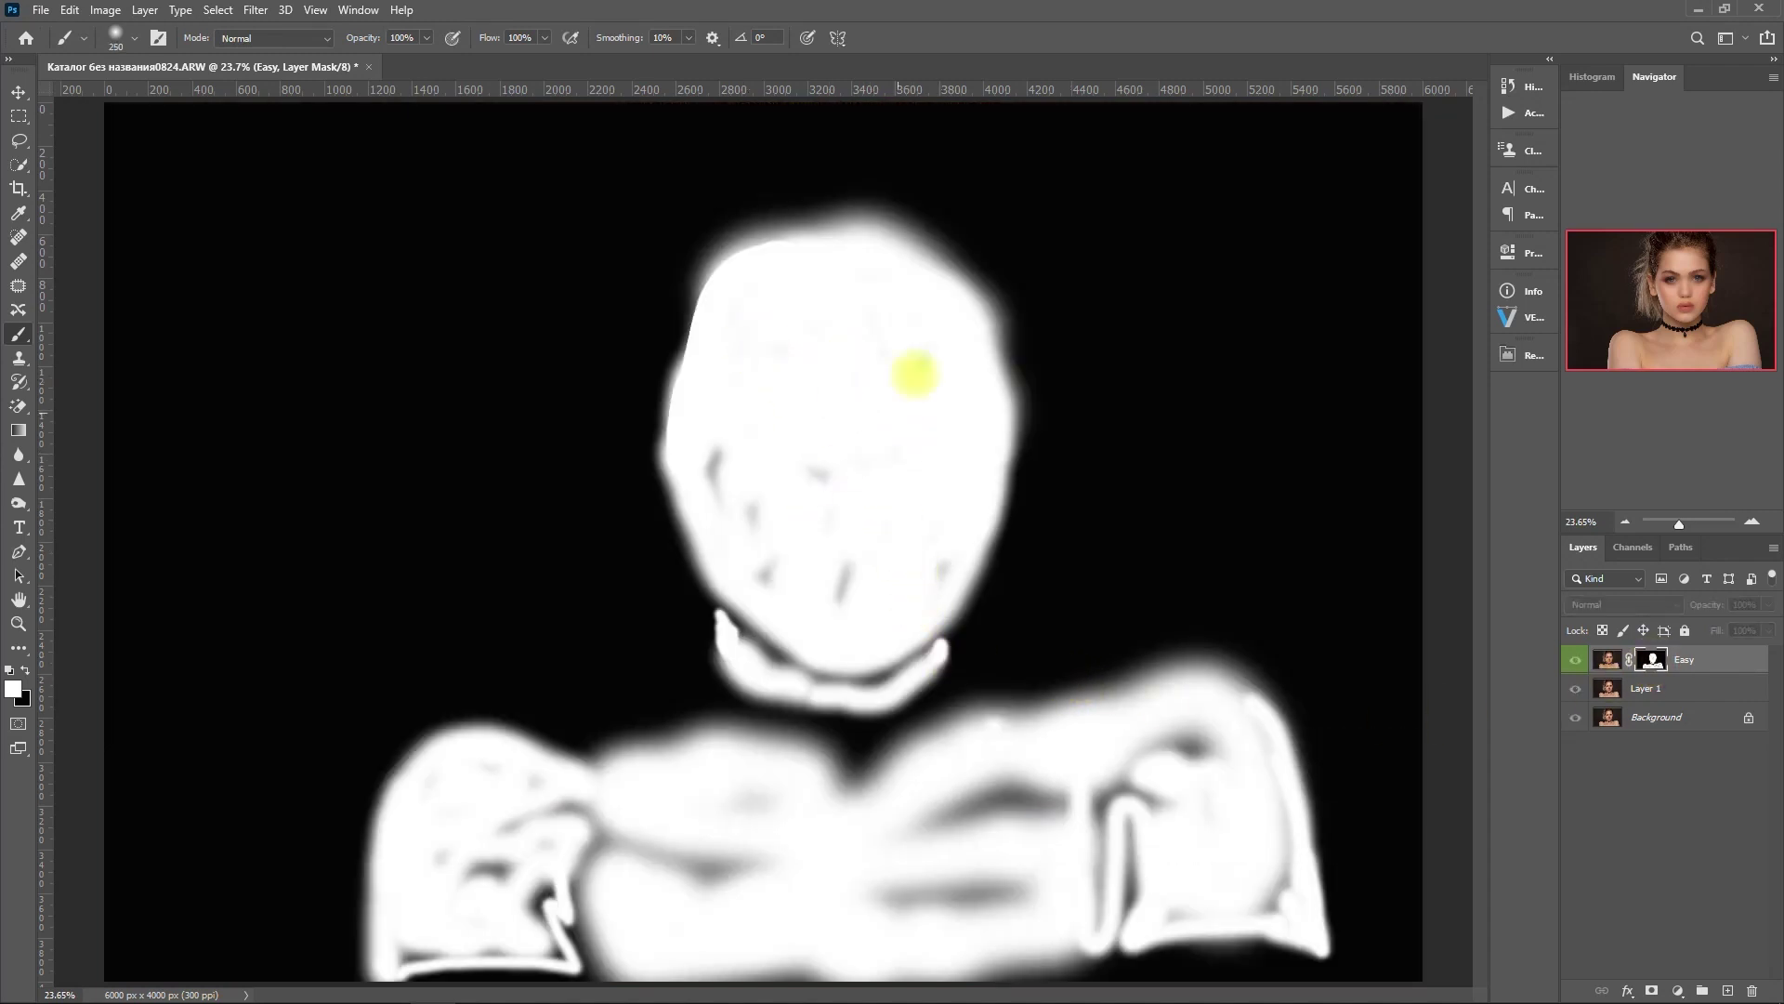
pyautogui.moveTo(691, 420)
pyautogui.mouseDown()
pyautogui.moveTo(718, 290)
pyautogui.moveTo(834, 293)
pyautogui.mouseUp()
pyautogui.moveTo(617, 864)
pyautogui.mouseDown()
pyautogui.moveTo(490, 880)
pyautogui.moveTo(417, 947)
pyautogui.moveTo(465, 925)
pyautogui.moveTo(412, 821)
pyautogui.mouseUp()
pyautogui.moveTo(534, 950)
pyautogui.mouseDown()
pyautogui.moveTo(549, 825)
pyautogui.moveTo(738, 836)
pyautogui.moveTo(751, 916)
pyautogui.moveTo(647, 902)
pyautogui.moveTo(1004, 823)
pyautogui.moveTo(792, 904)
pyautogui.moveTo(1022, 914)
pyautogui.moveTo(1018, 890)
pyautogui.moveTo(1207, 748)
pyautogui.mouseUp()
pyautogui.press(']')
pyautogui.press(']')
pyautogui.press(']')
pyautogui.press(']')
pyautogui.moveTo(1092, 929)
pyautogui.mouseDown()
pyautogui.moveTo(1273, 907)
pyautogui.moveTo(1214, 806)
pyautogui.moveTo(507, 906)
pyautogui.moveTo(597, 956)
pyautogui.mouseUp()
pyautogui.press('[')
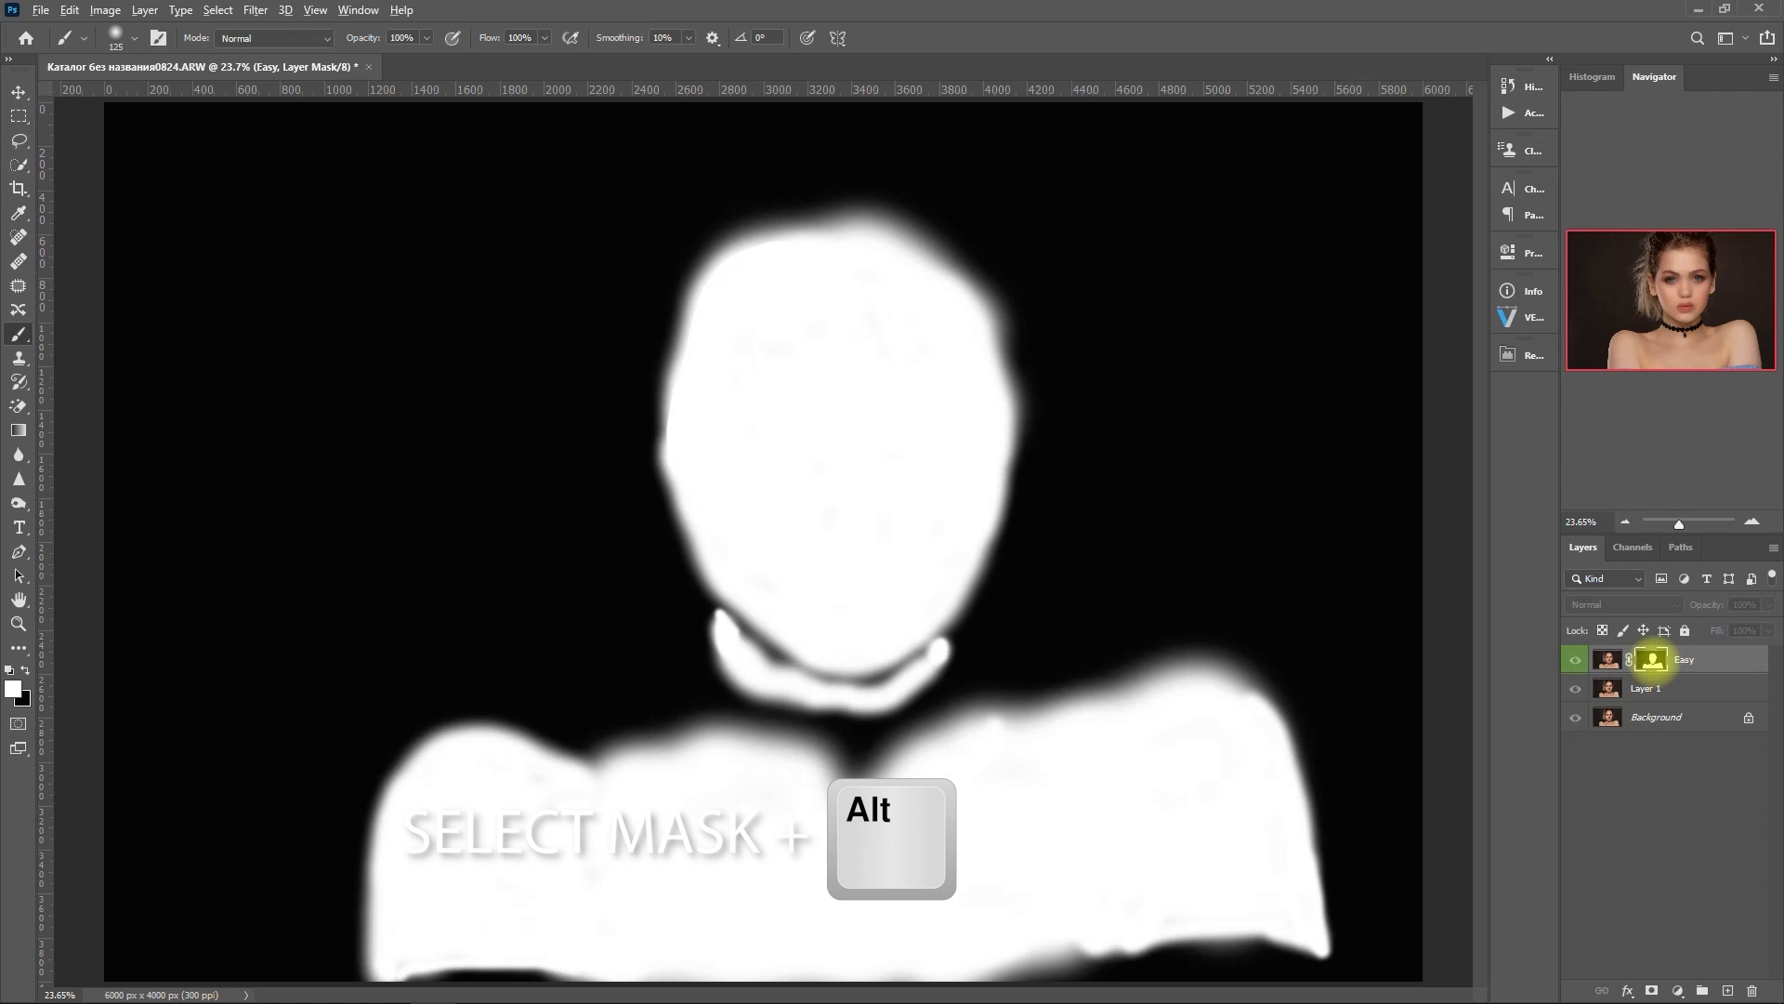
pyautogui.keyDown('alt'); pyautogui.click(1652, 659); pyautogui.keyUp('alt')
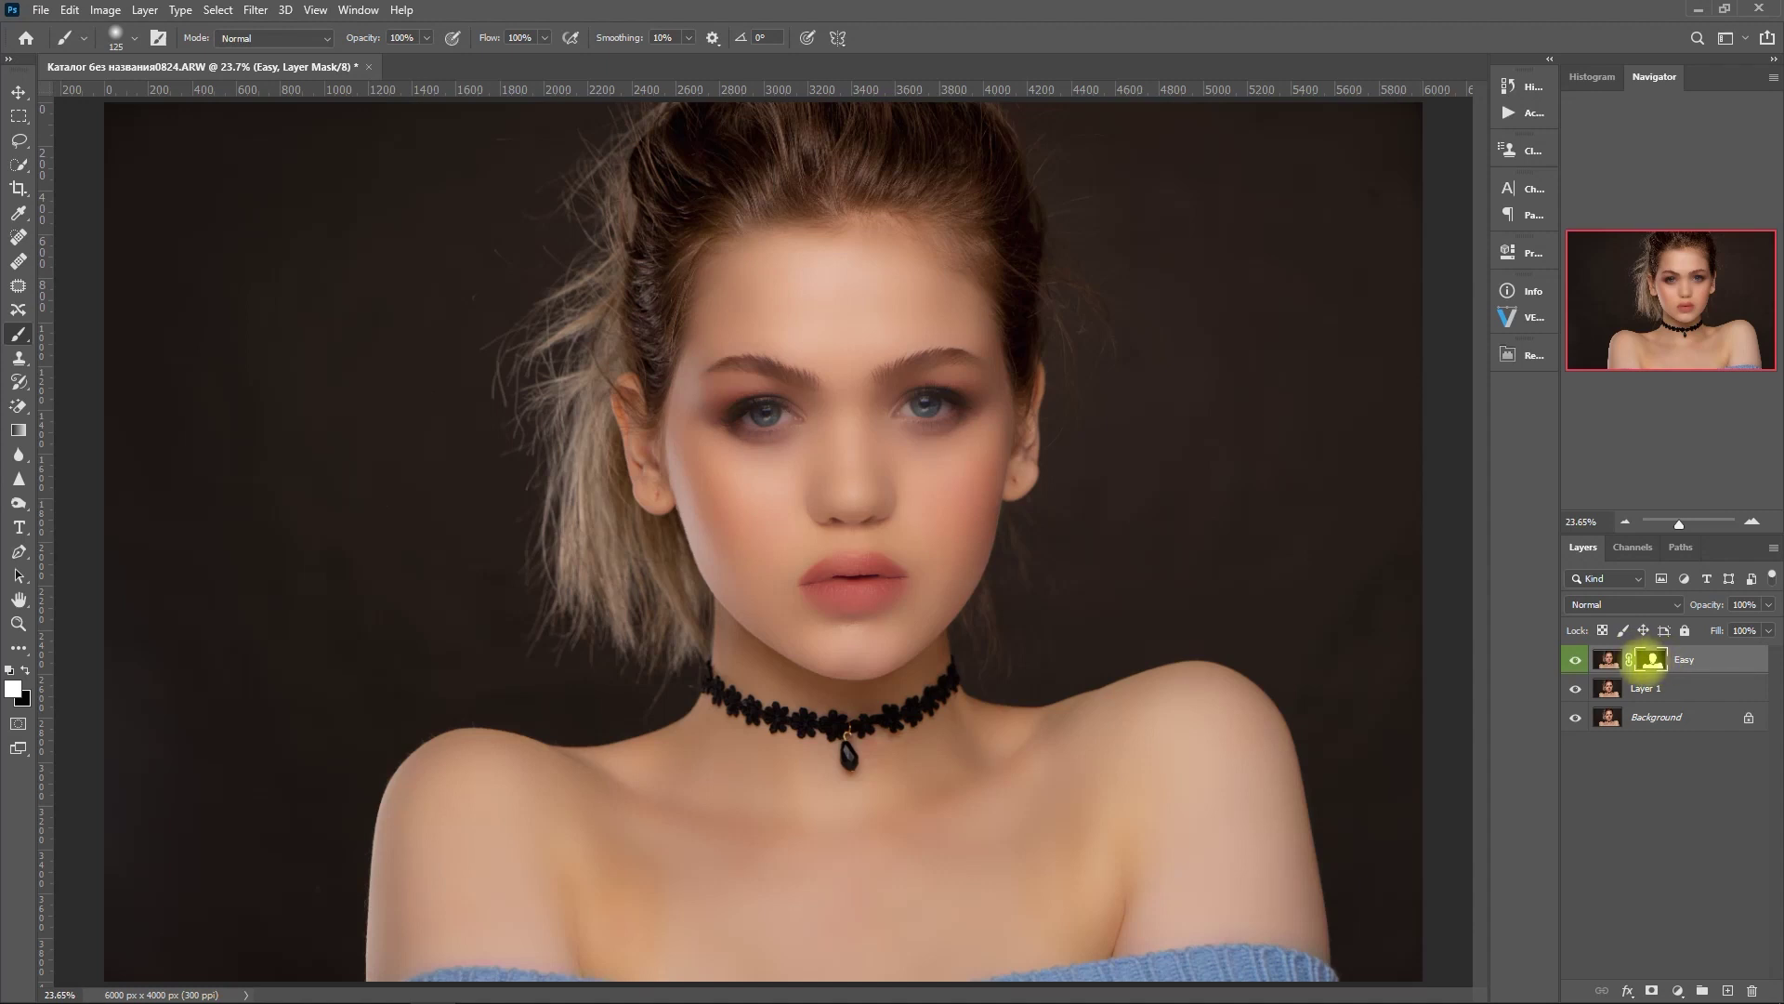
# Step: Paint black on the Easy mask over the eyes, eyebrows, lashes and lips to restore detail
pyautogui.click(18, 335)
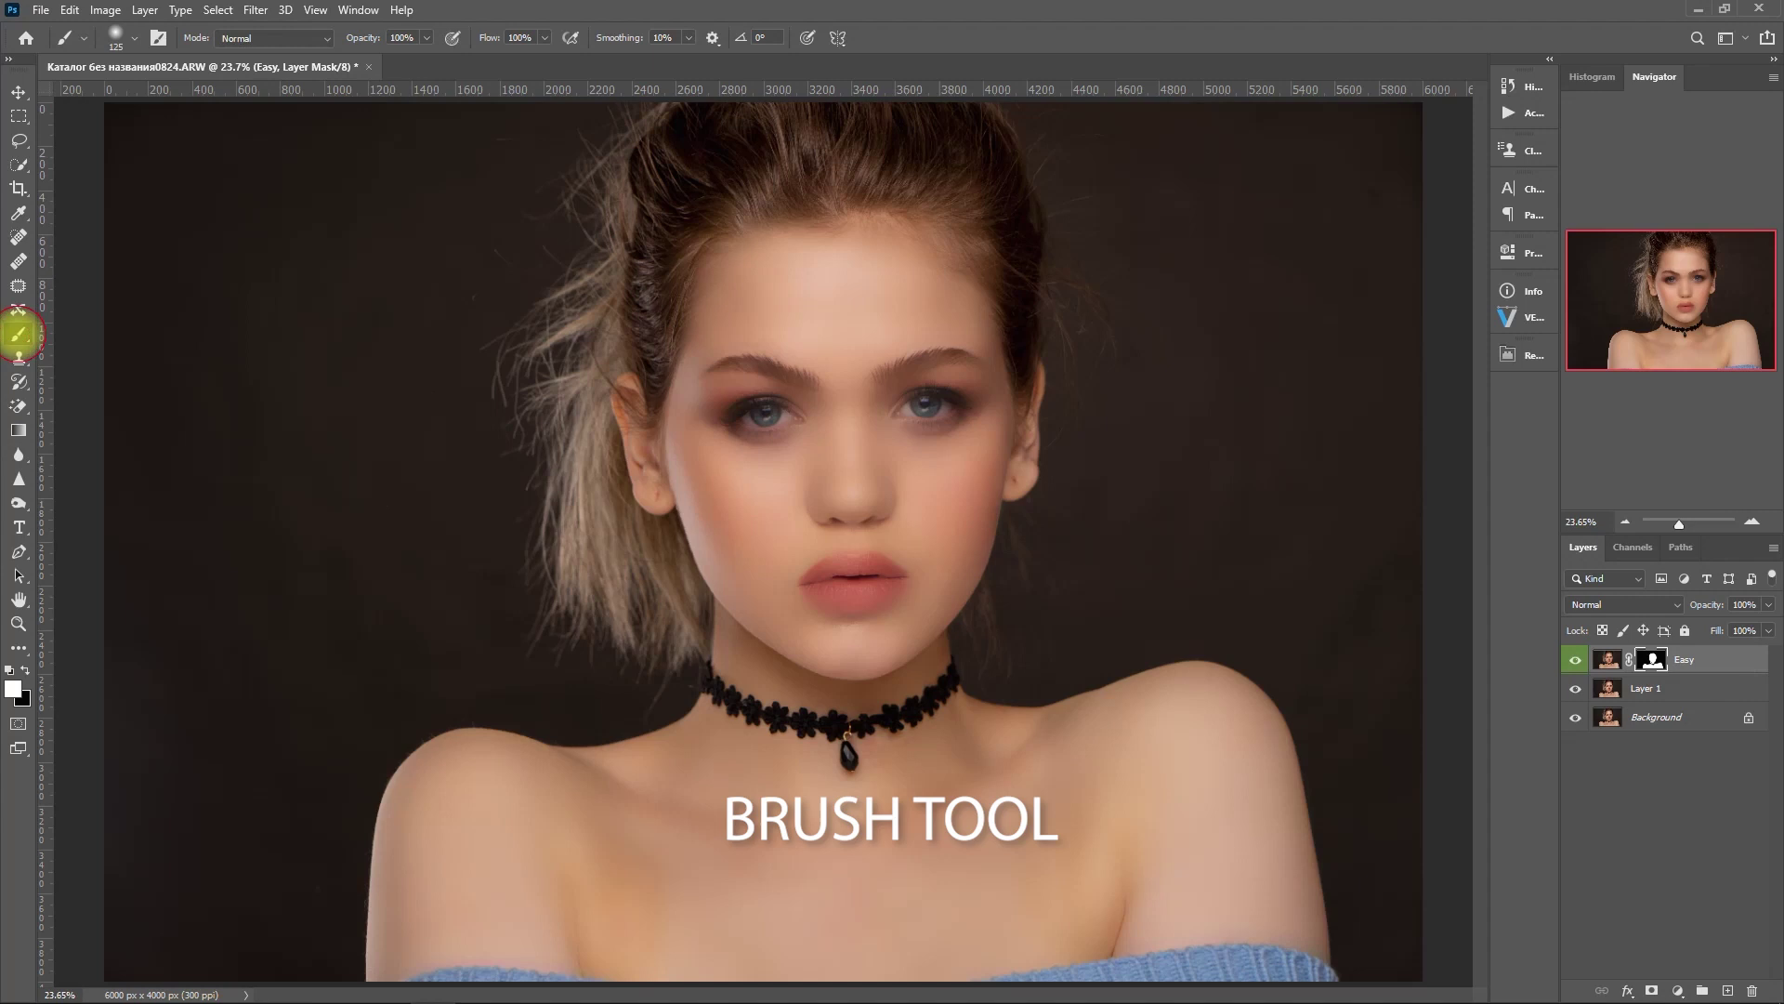
pyautogui.click(9, 669)
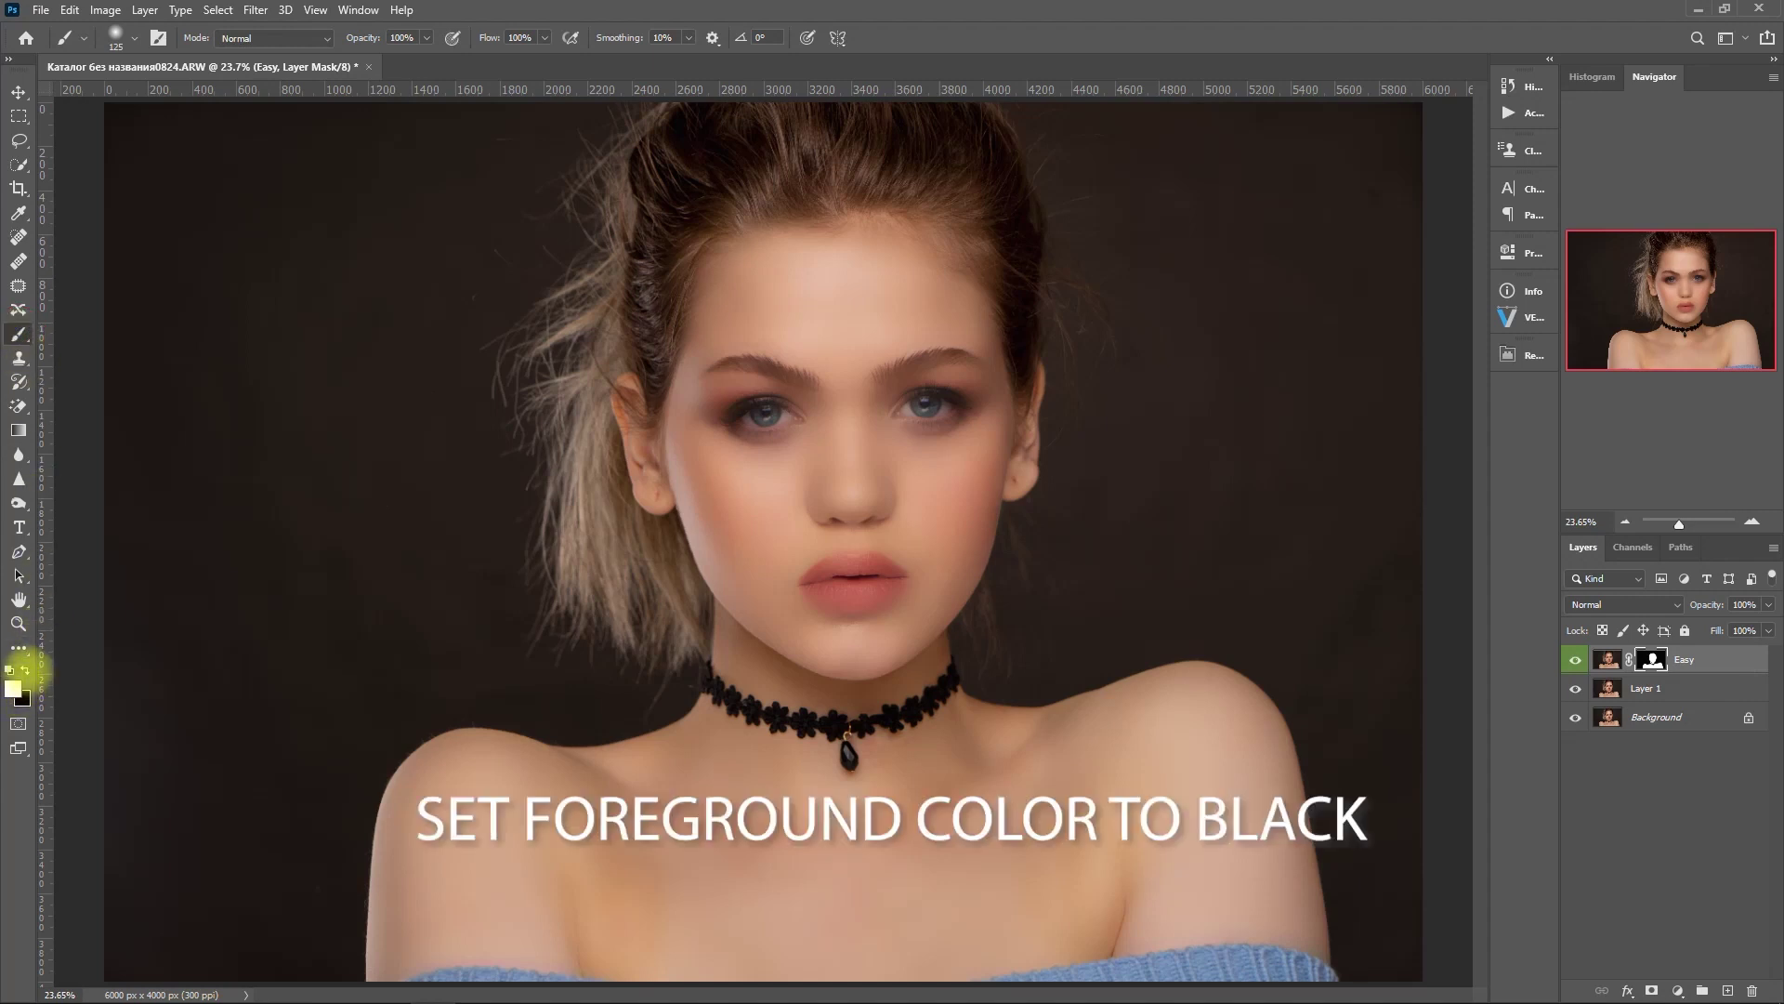
pyautogui.moveTo(774, 446)
pyautogui.mouseDown()
pyautogui.moveTo(776, 382)
pyautogui.moveTo(885, 397)
pyautogui.moveTo(779, 409)
pyautogui.moveTo(585, 350)
pyautogui.moveTo(501, 357)
pyautogui.mouseUp()
pyautogui.moveTo(957, 390)
pyautogui.mouseDown()
pyautogui.moveTo(1136, 334)
pyautogui.moveTo(1291, 345)
pyautogui.mouseUp()
pyautogui.moveTo(685, 474)
pyautogui.mouseDown()
pyautogui.moveTo(574, 476)
pyautogui.moveTo(576, 507)
pyautogui.moveTo(1195, 470)
pyautogui.mouseUp()
pyautogui.scroll(-3, 1022, 595)
pyautogui.moveTo(934, 716)
pyautogui.mouseDown()
pyautogui.moveTo(933, 800)
pyautogui.moveTo(830, 823)
pyautogui.moveTo(825, 733)
pyautogui.moveTo(912, 705)
pyautogui.moveTo(1037, 754)
pyautogui.moveTo(787, 796)
pyautogui.moveTo(878, 822)
pyautogui.mouseUp()
# Step: Refine the neck, chest and shoulders on the mask with 50% opacity strokes at 250 and 175 px
pyautogui.scroll(1, 873, 817)
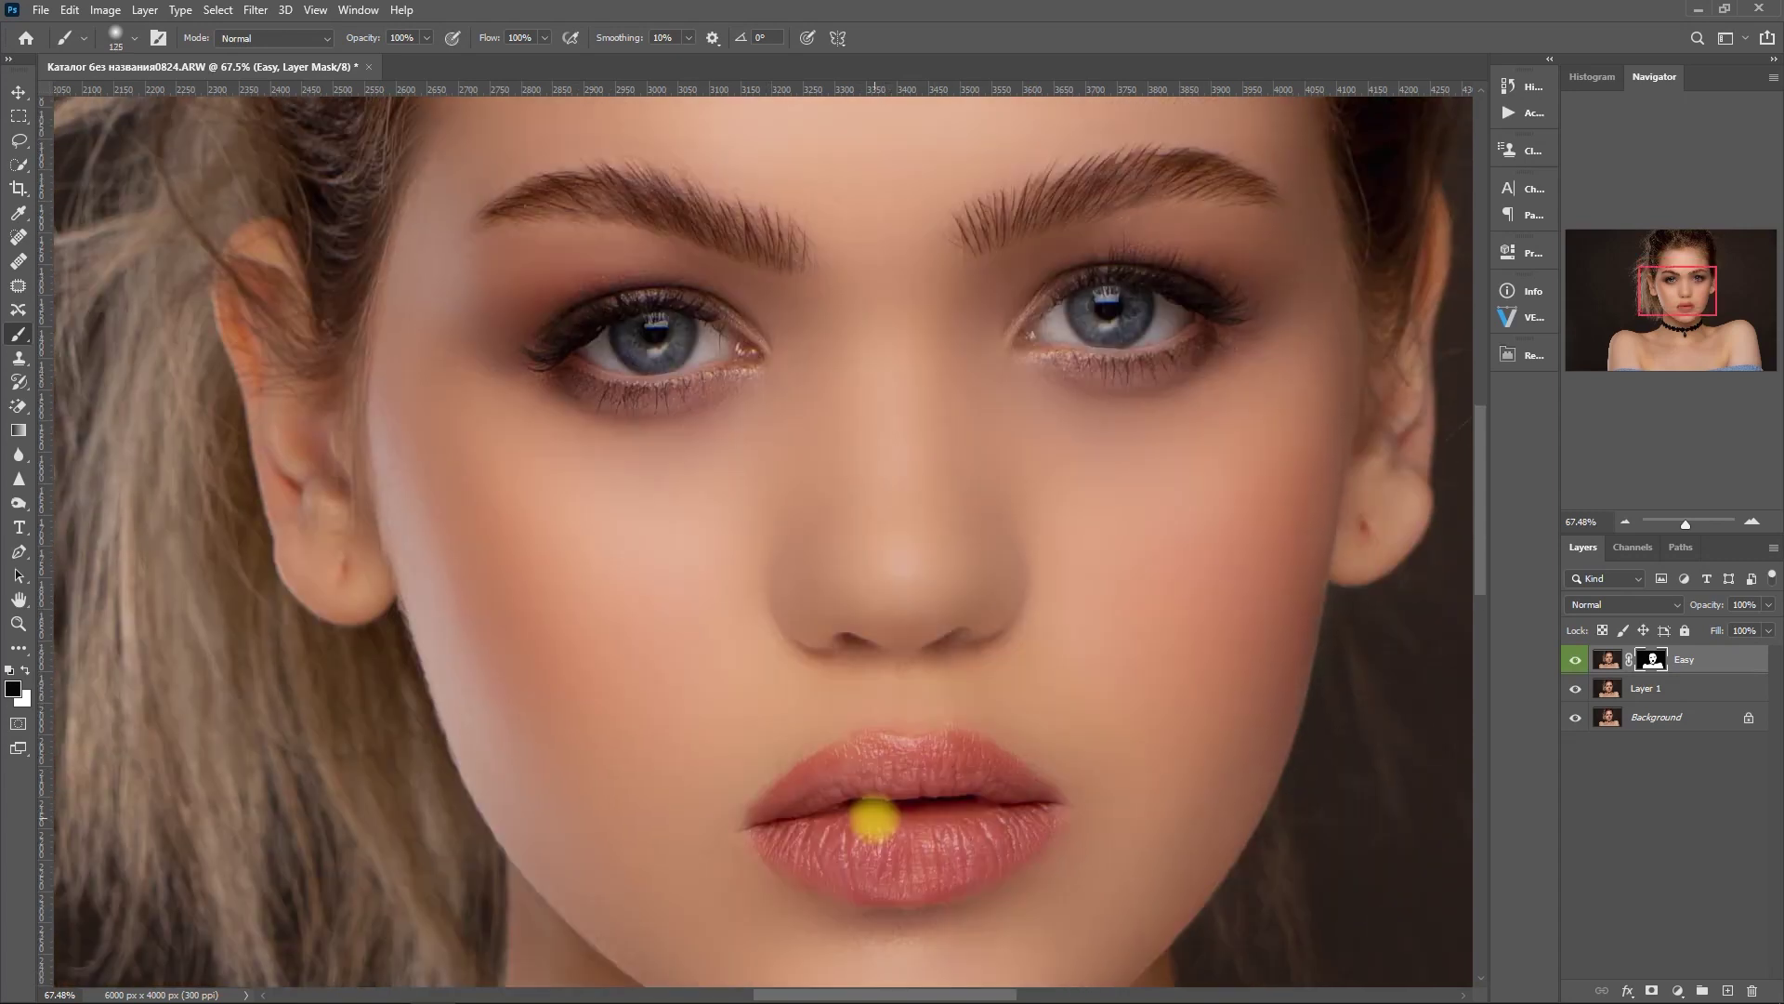
pyautogui.scroll(-5, 868, 757)
pyautogui.click(426, 38)
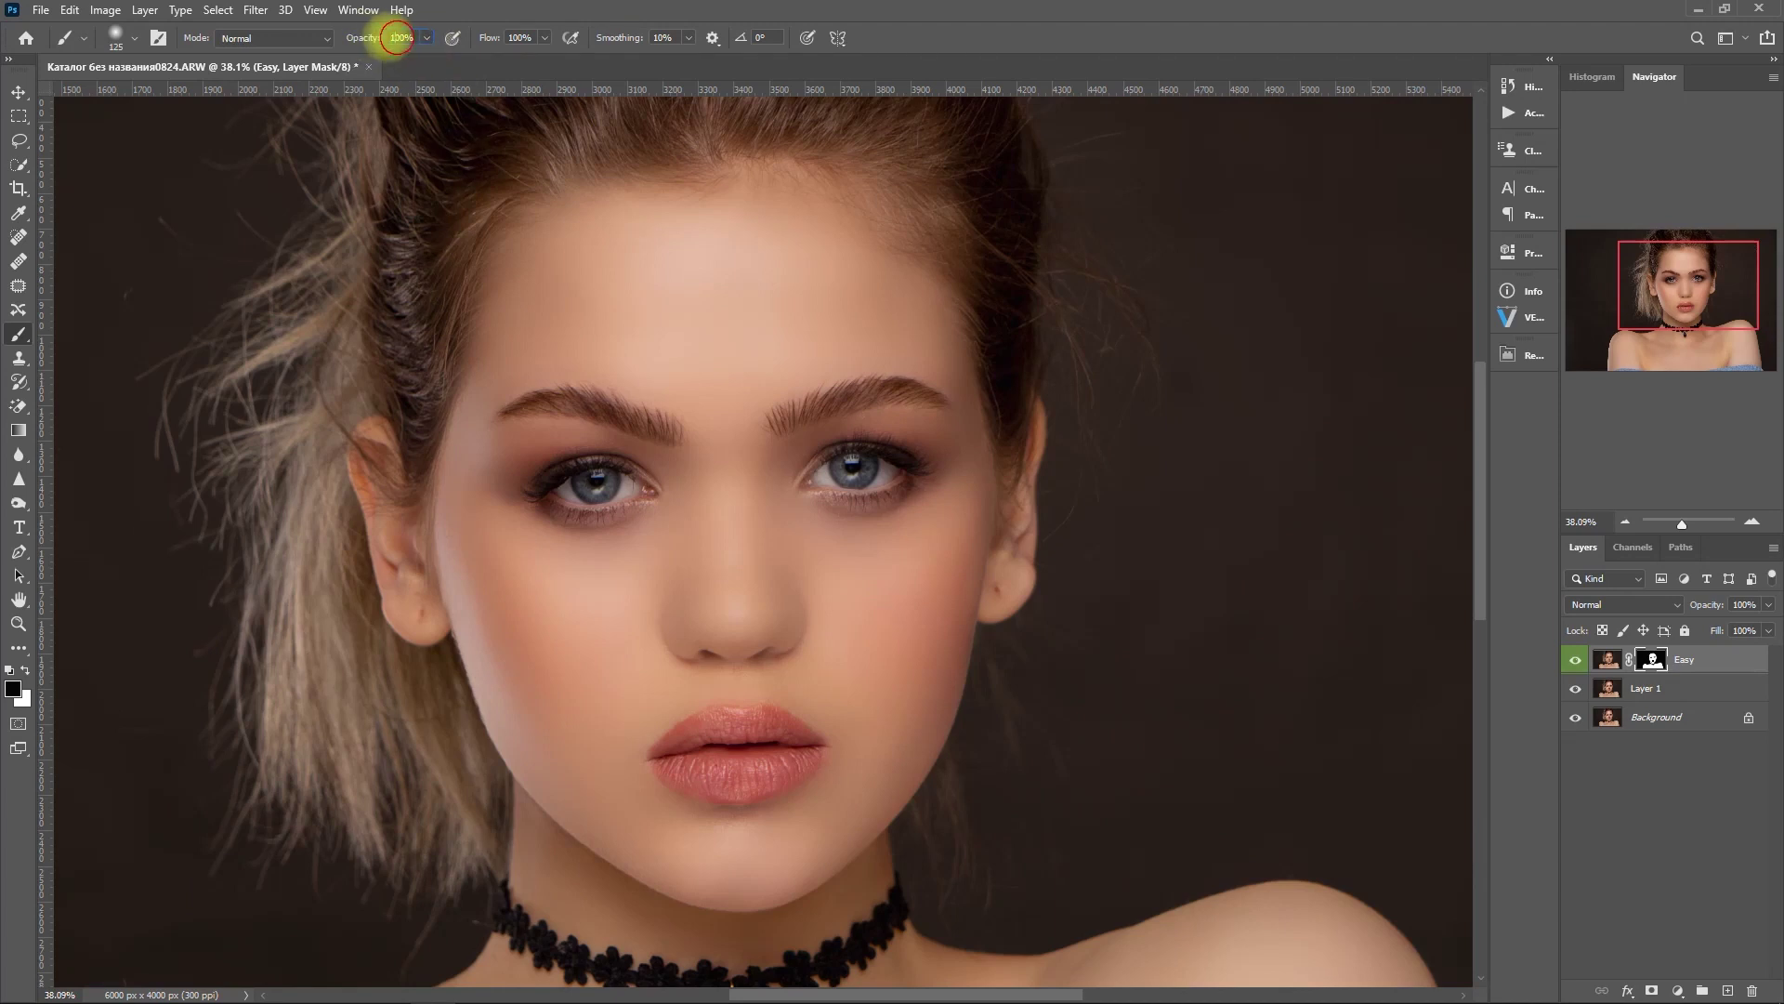
pyautogui.press('x')
pyautogui.scroll(-1, 743, 706)
pyautogui.press('x')
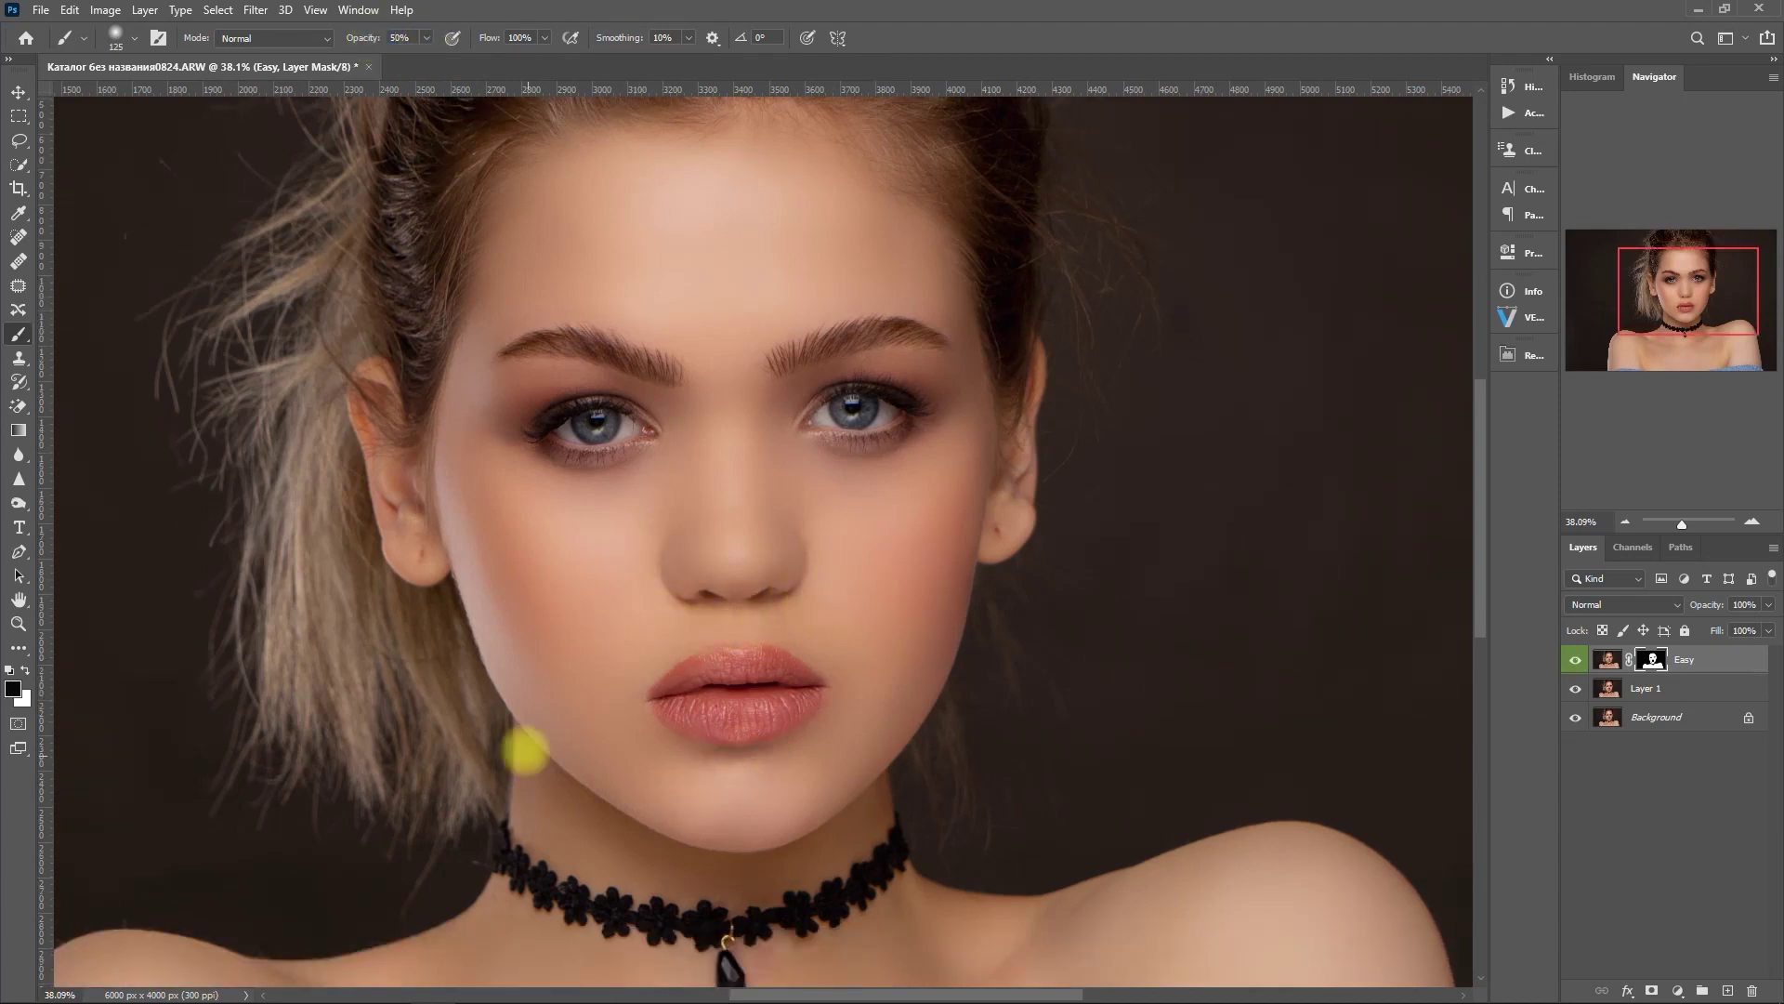
pyautogui.scroll(-5, 543, 751)
pyautogui.press(']')
pyautogui.press(']')
pyautogui.press(']')
pyautogui.press(']')
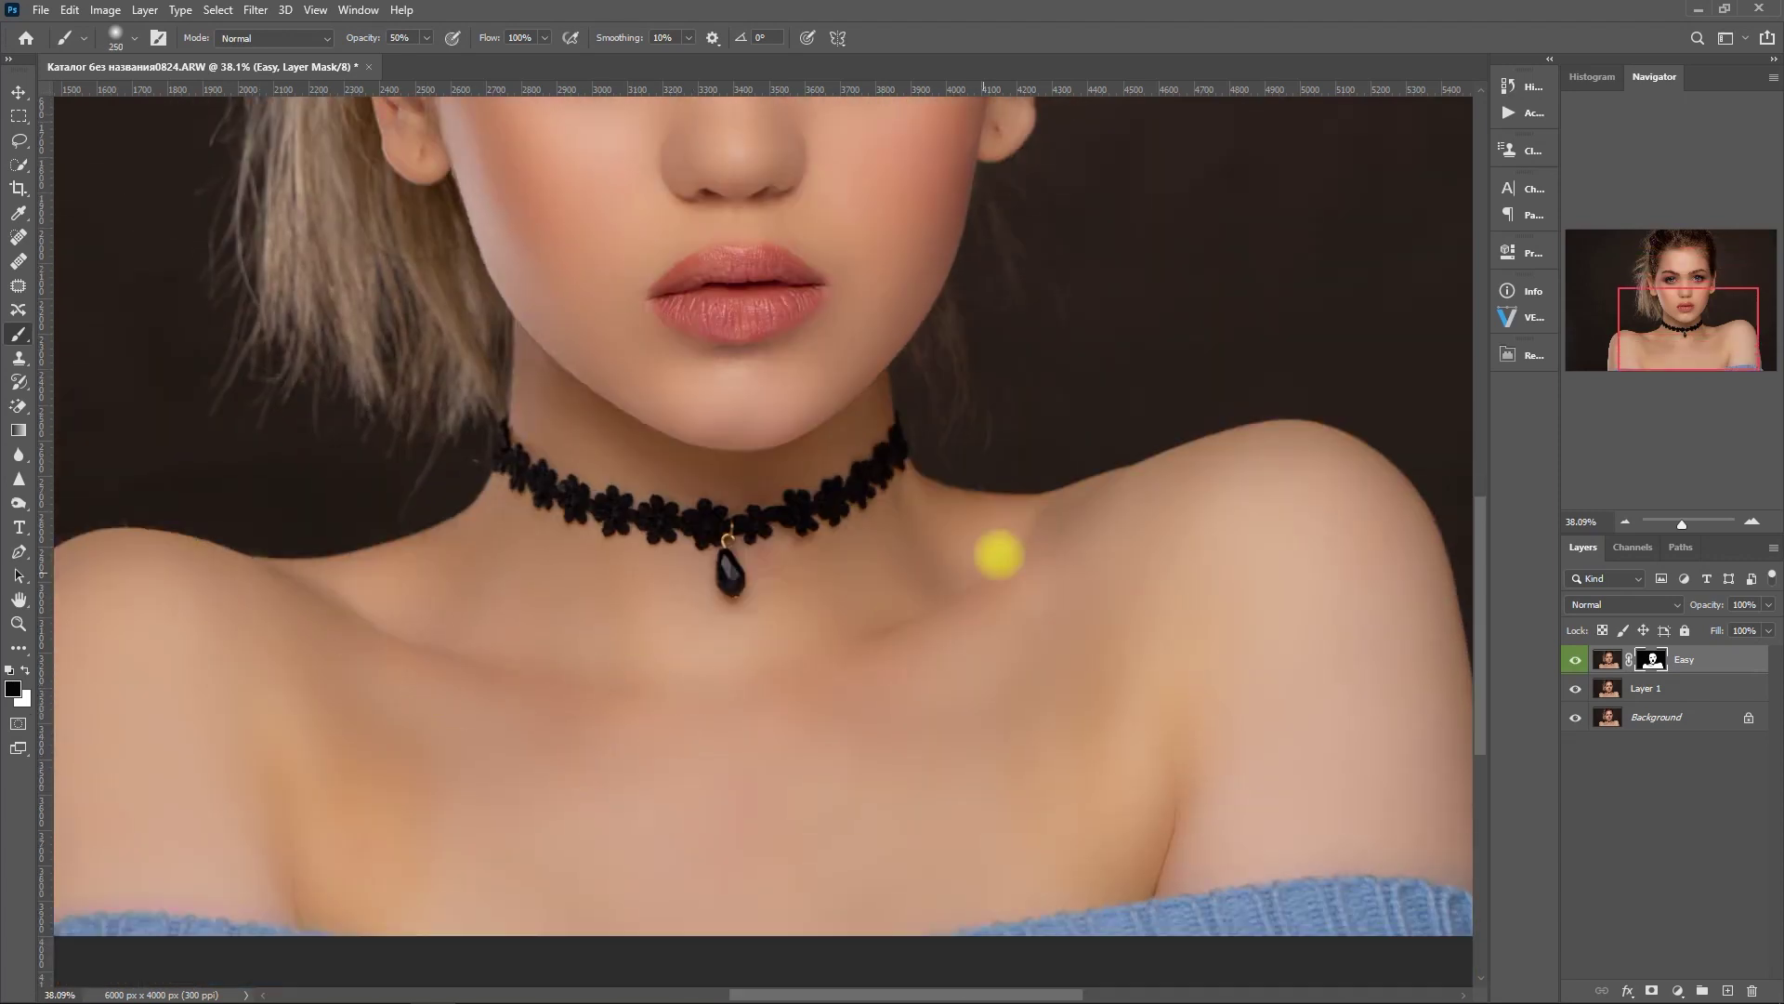
pyautogui.press('x')
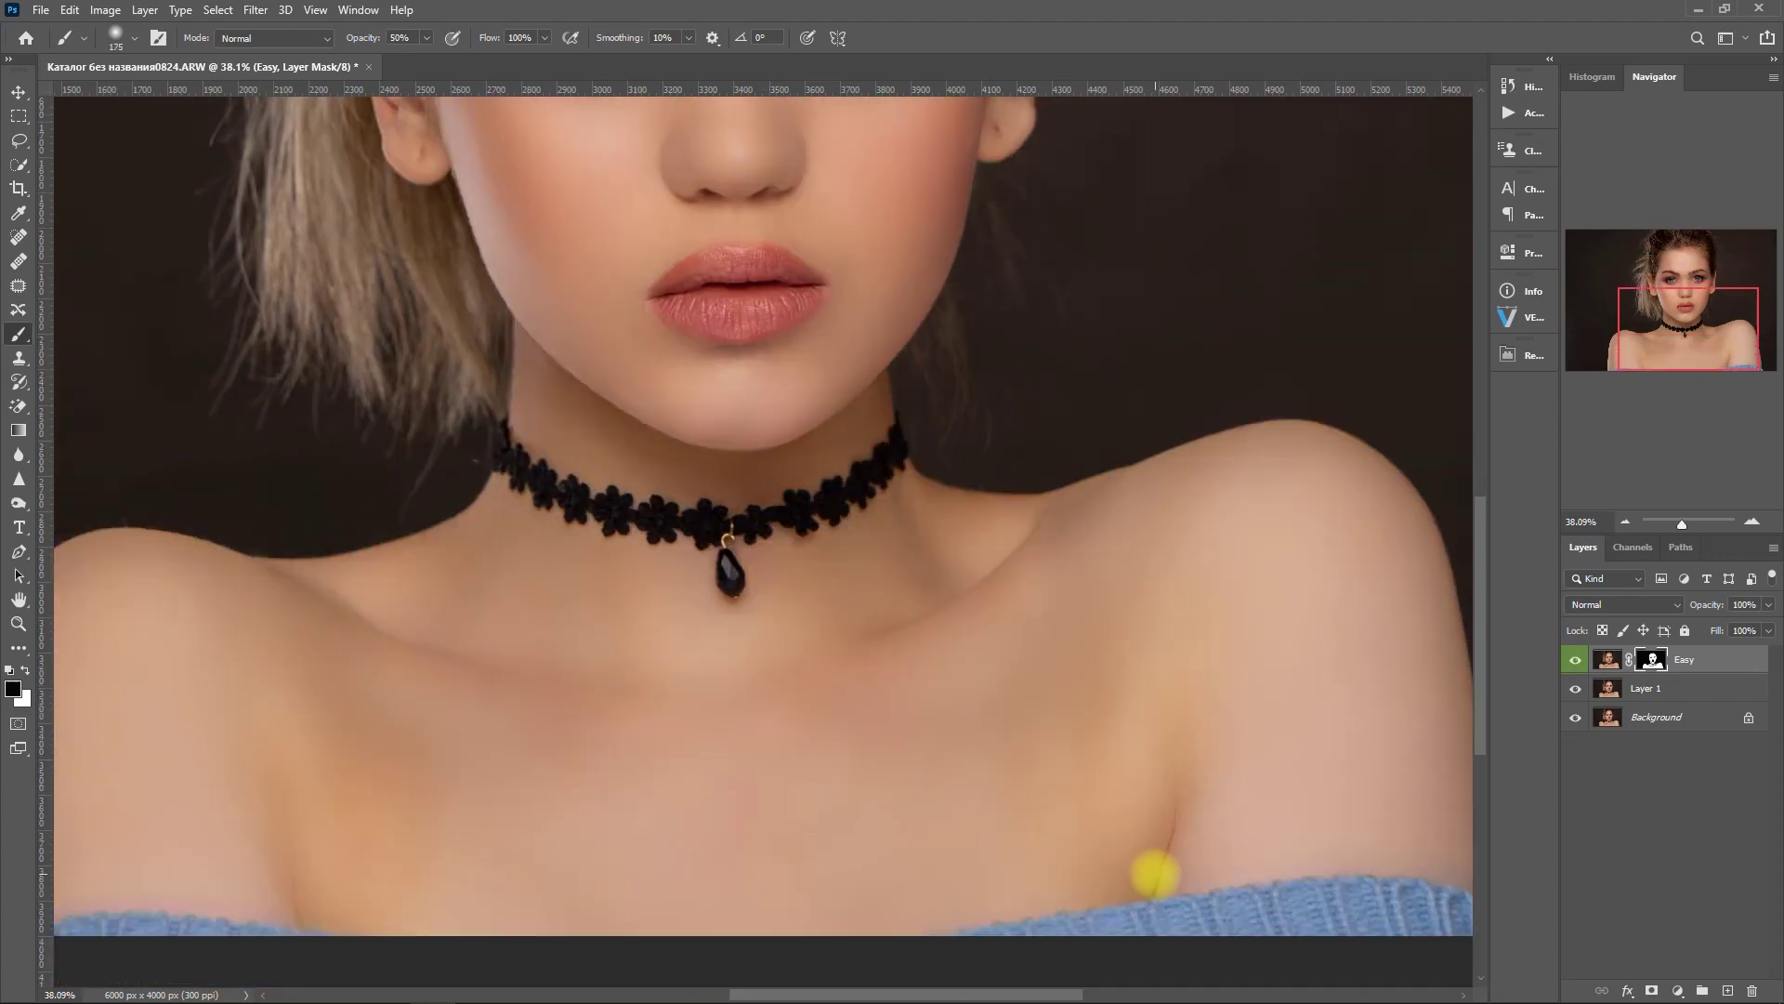
pyautogui.scroll(-1, 1155, 868)
pyautogui.hscroll(-3, 1155, 868)
pyautogui.press(']')
pyautogui.press(']')
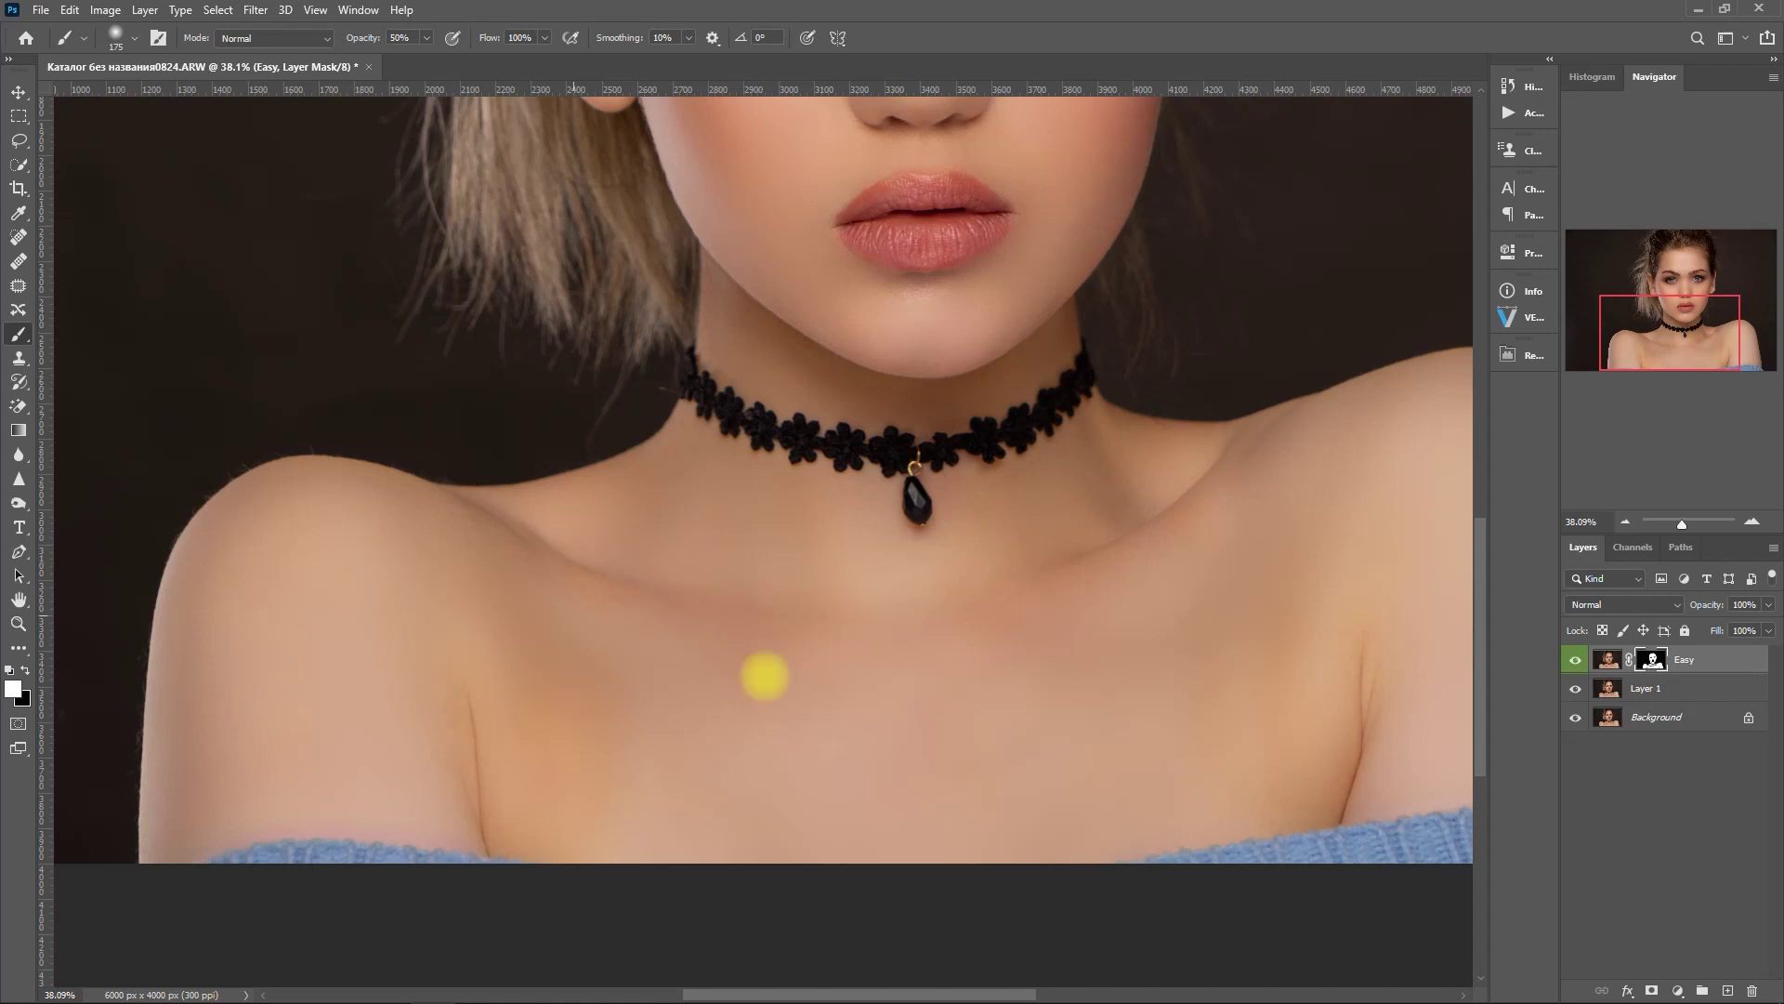
pyautogui.hotkey('ctrl', '0')
# Step: Toggle the Easy layer off and on to compare the cheek before and after
pyautogui.click(1575, 661)
pyautogui.click(1574, 660)
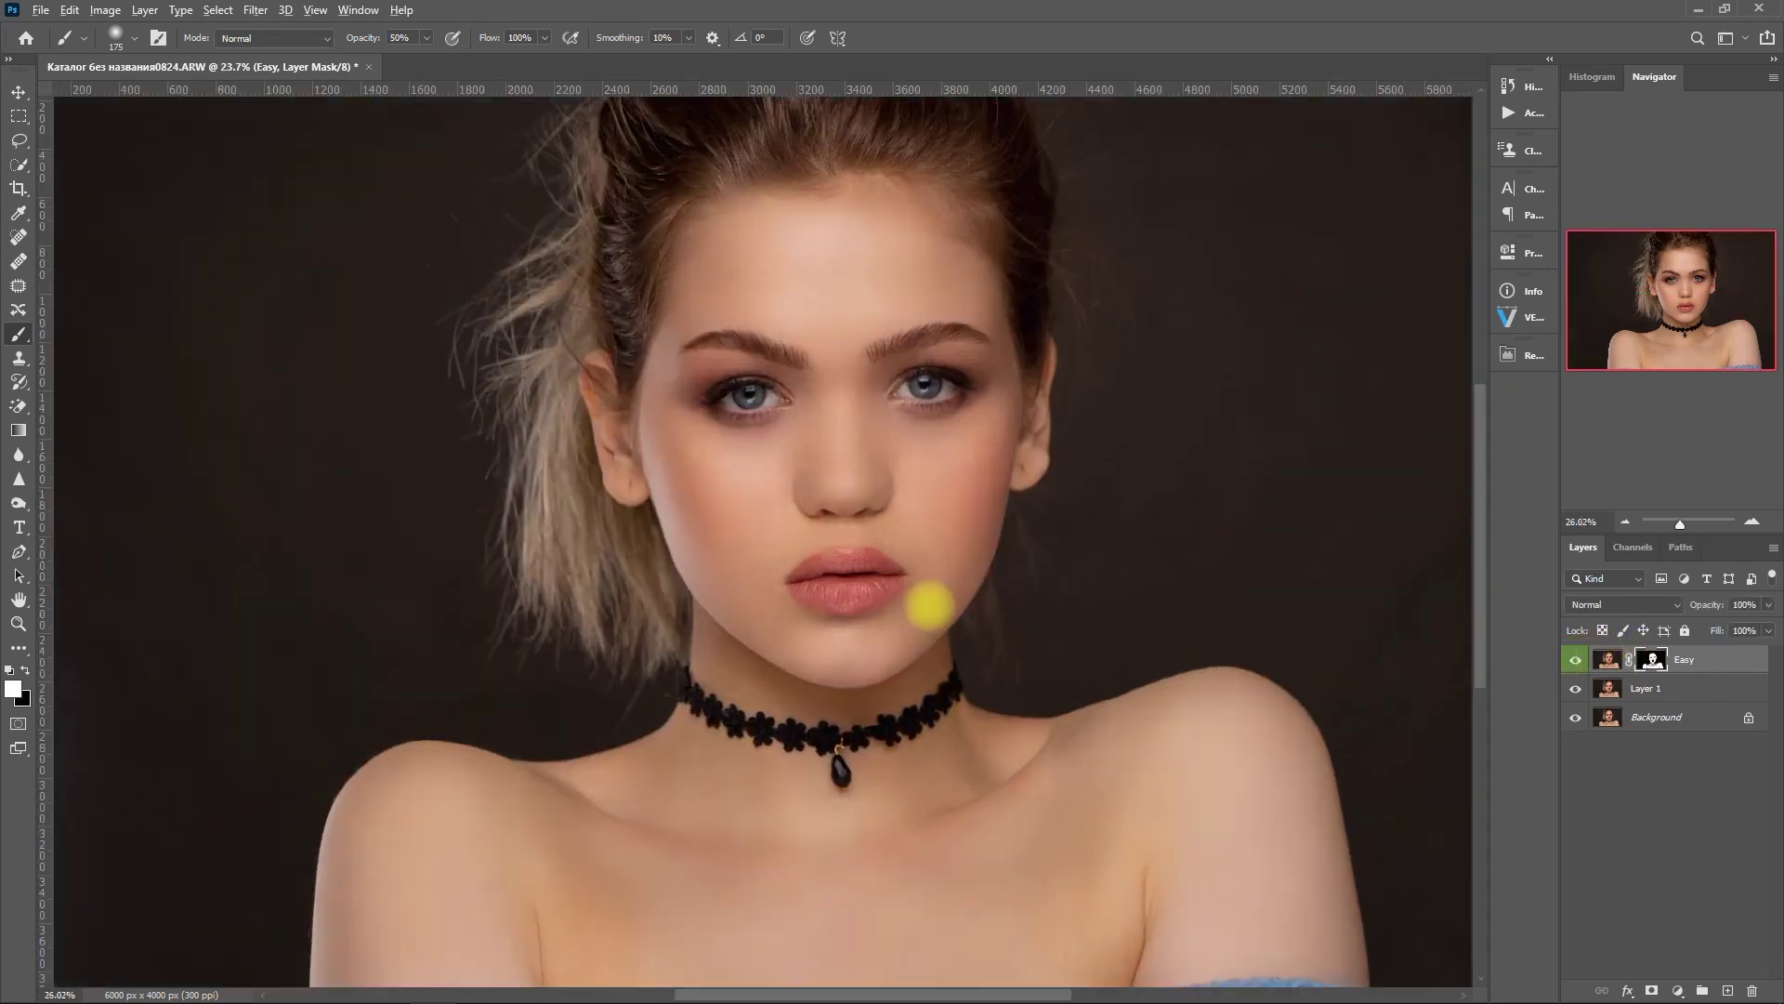
pyautogui.scroll(3, 928, 601)
pyautogui.click(1574, 660)
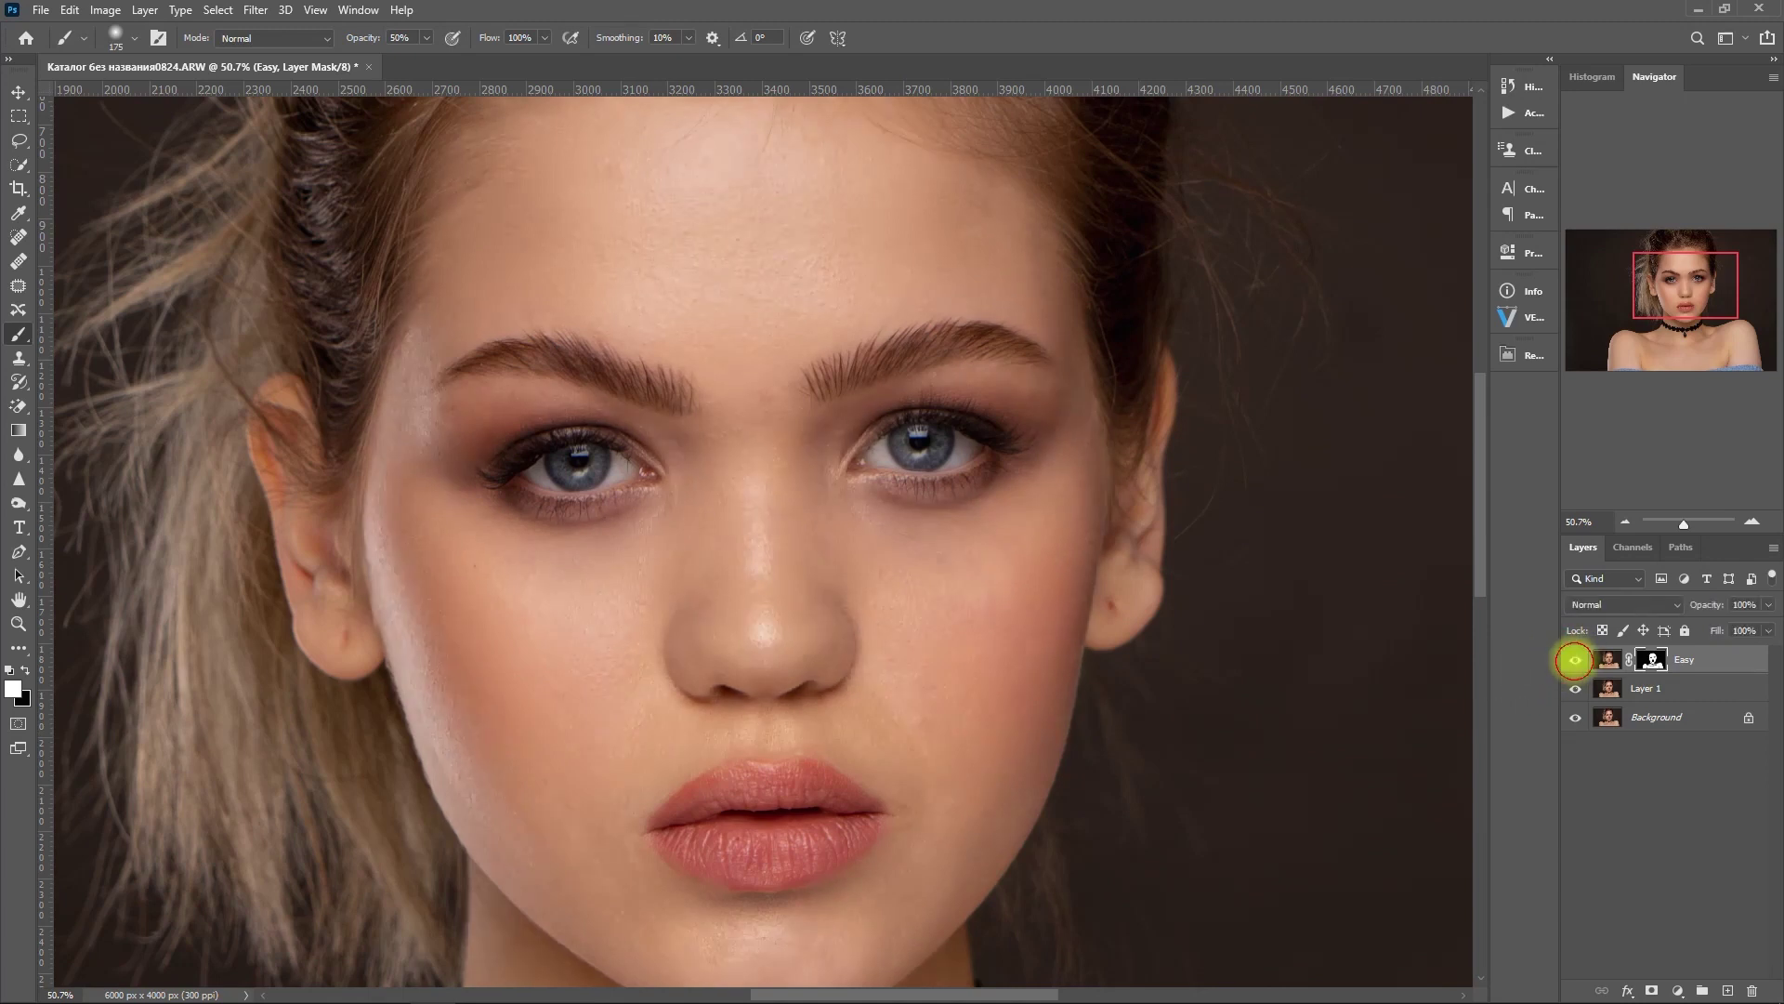
# Step: Compare the Easy retouch before and after on the full photo, leaving the layer visible
pyautogui.click(1575, 660)
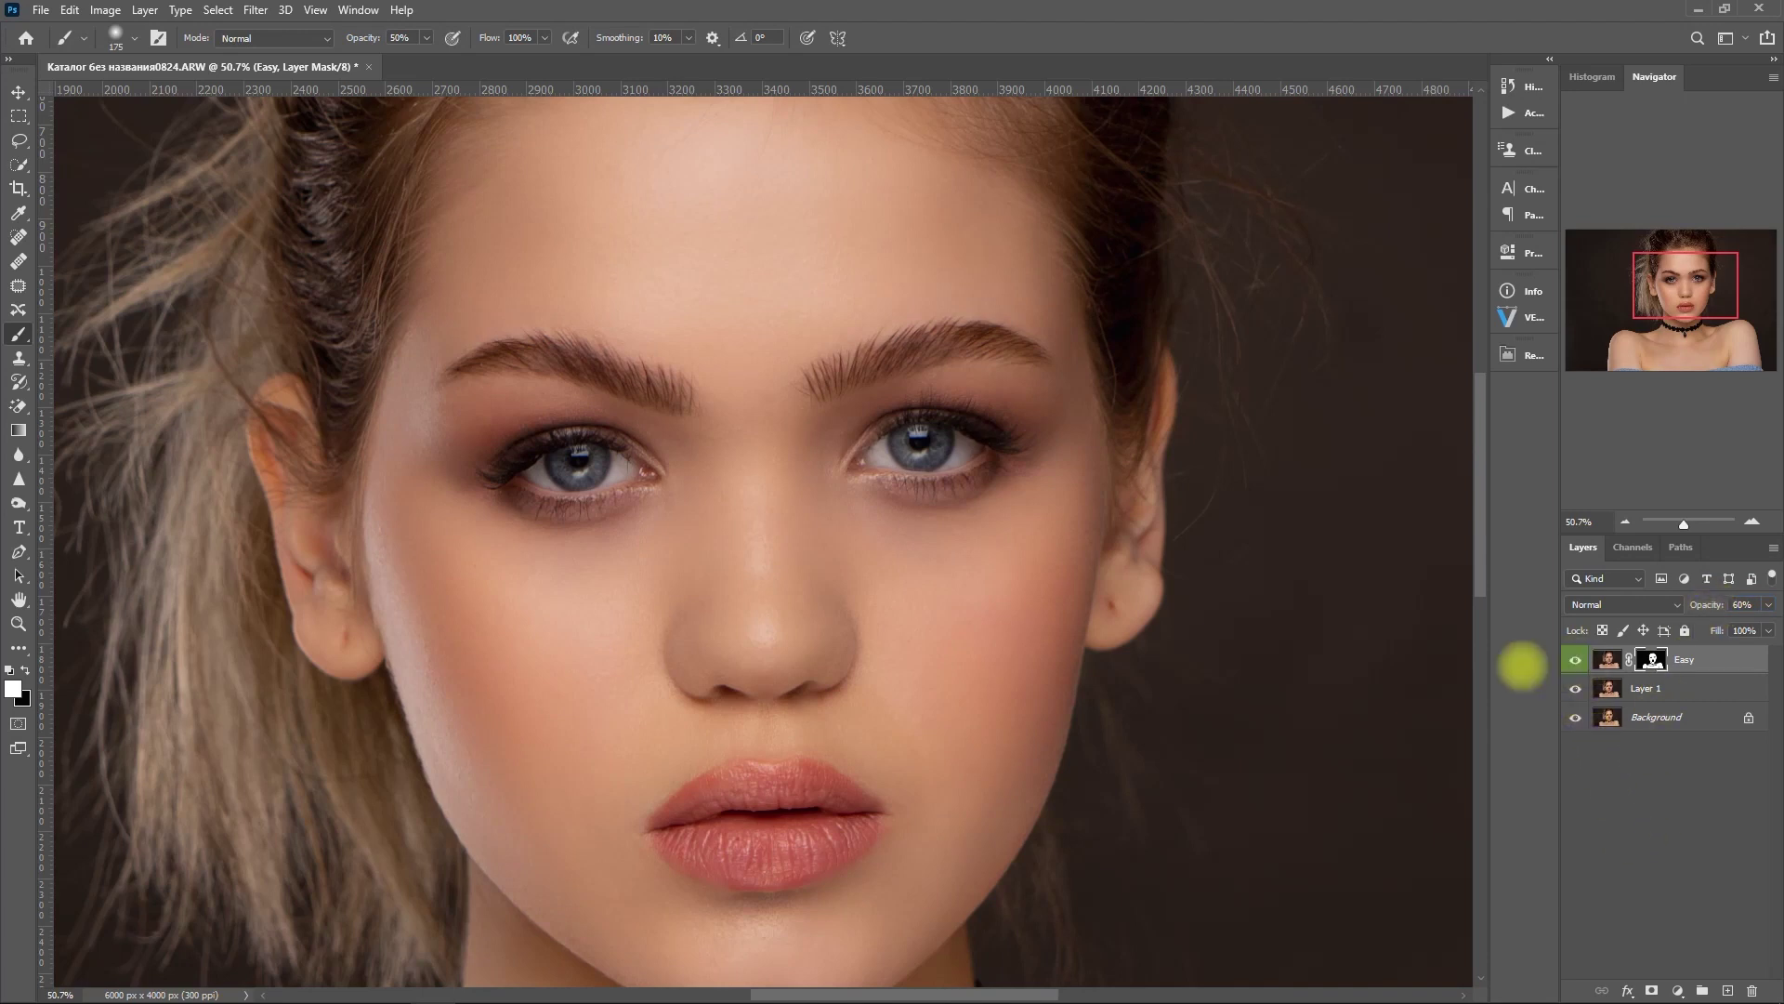
pyautogui.click(1575, 659)
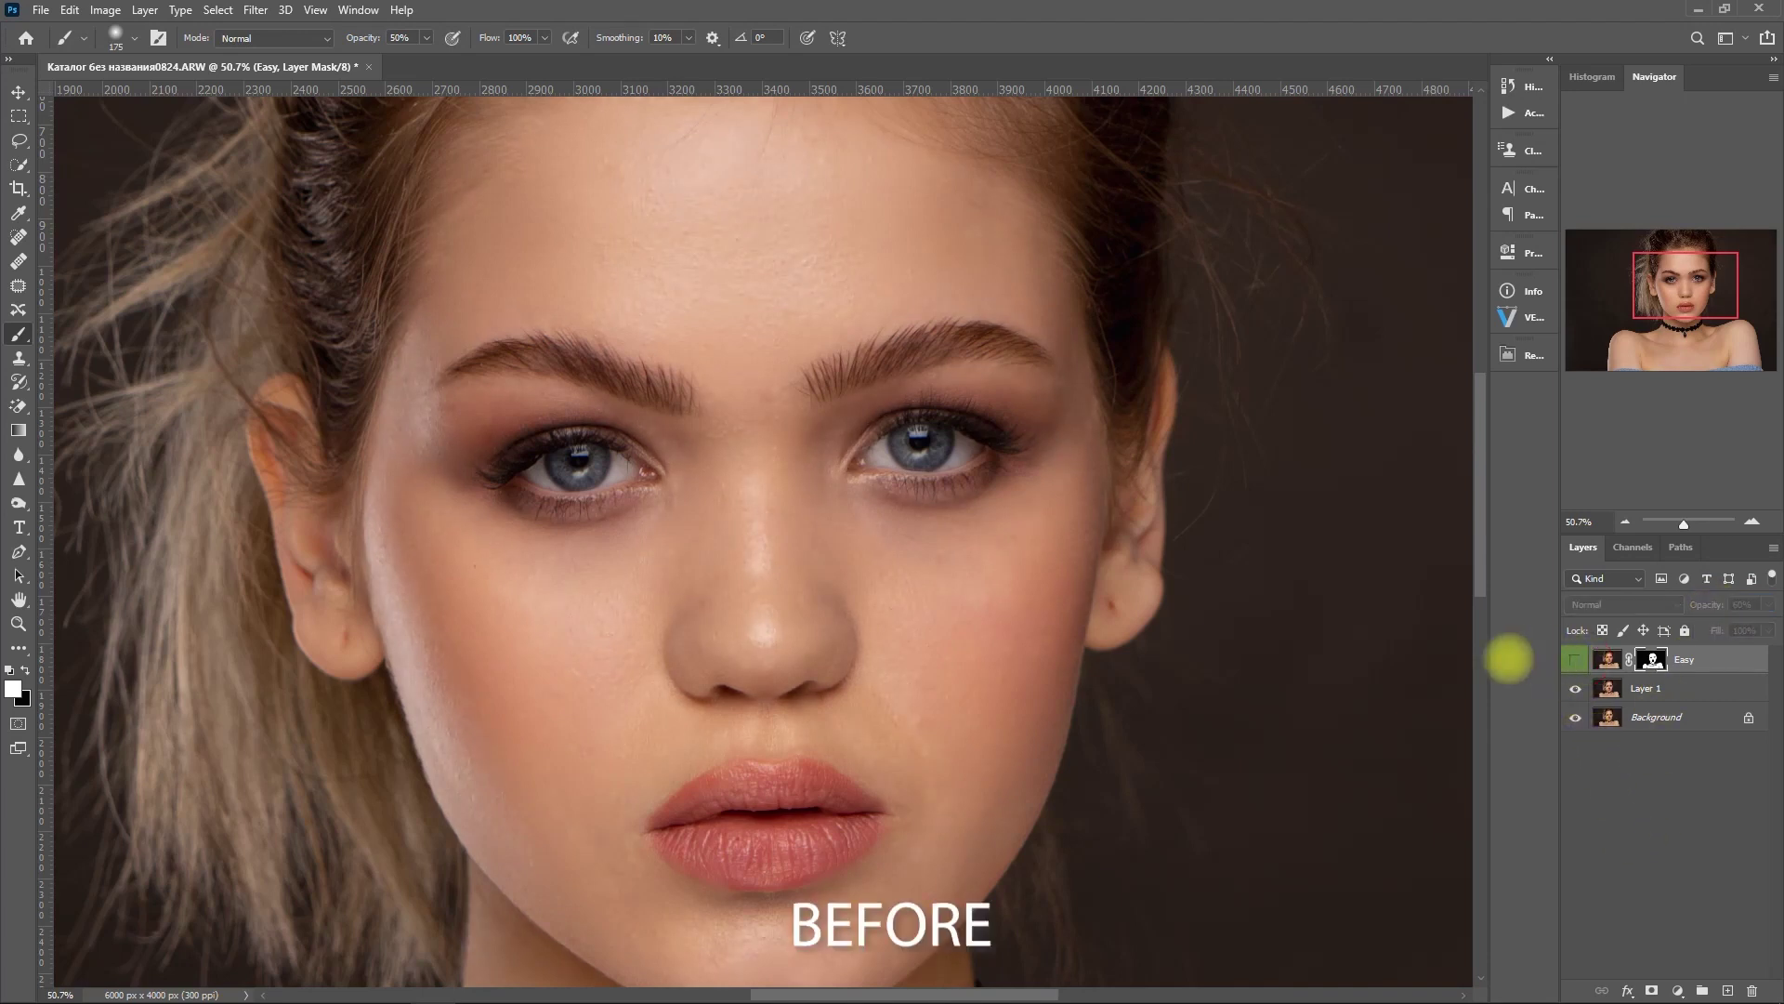
pyautogui.click(1575, 660)
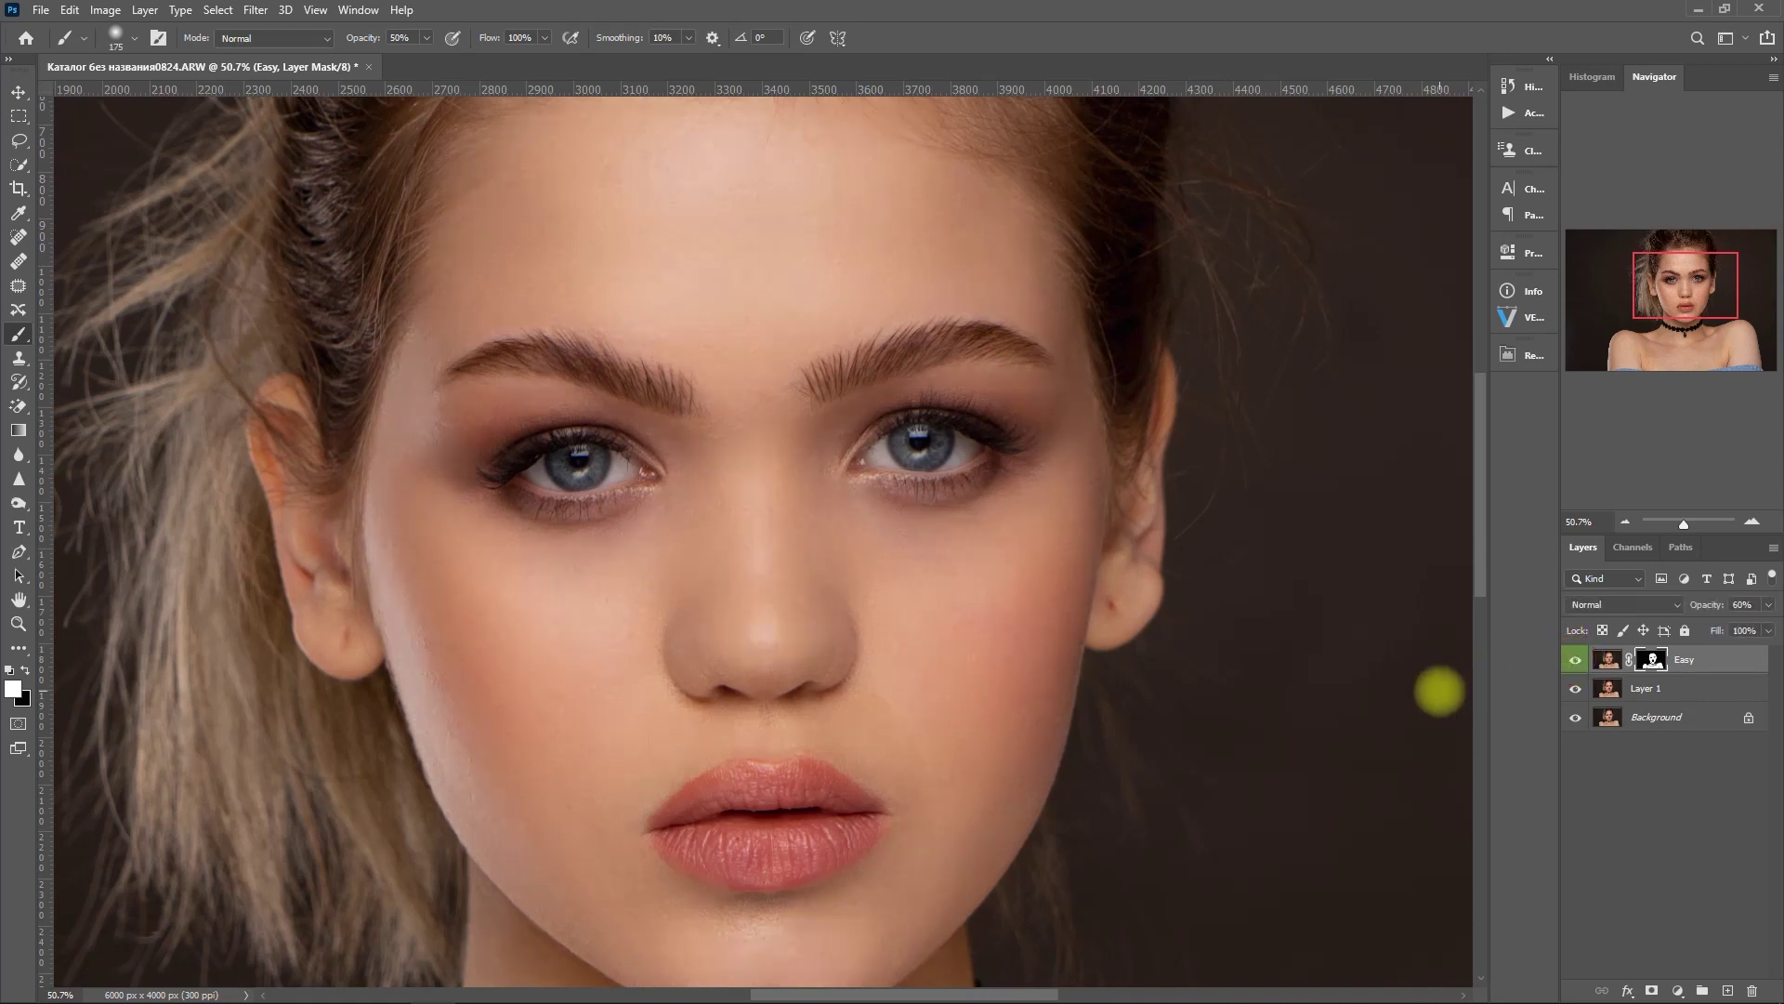
pyautogui.hotkey('ctrl', '0')
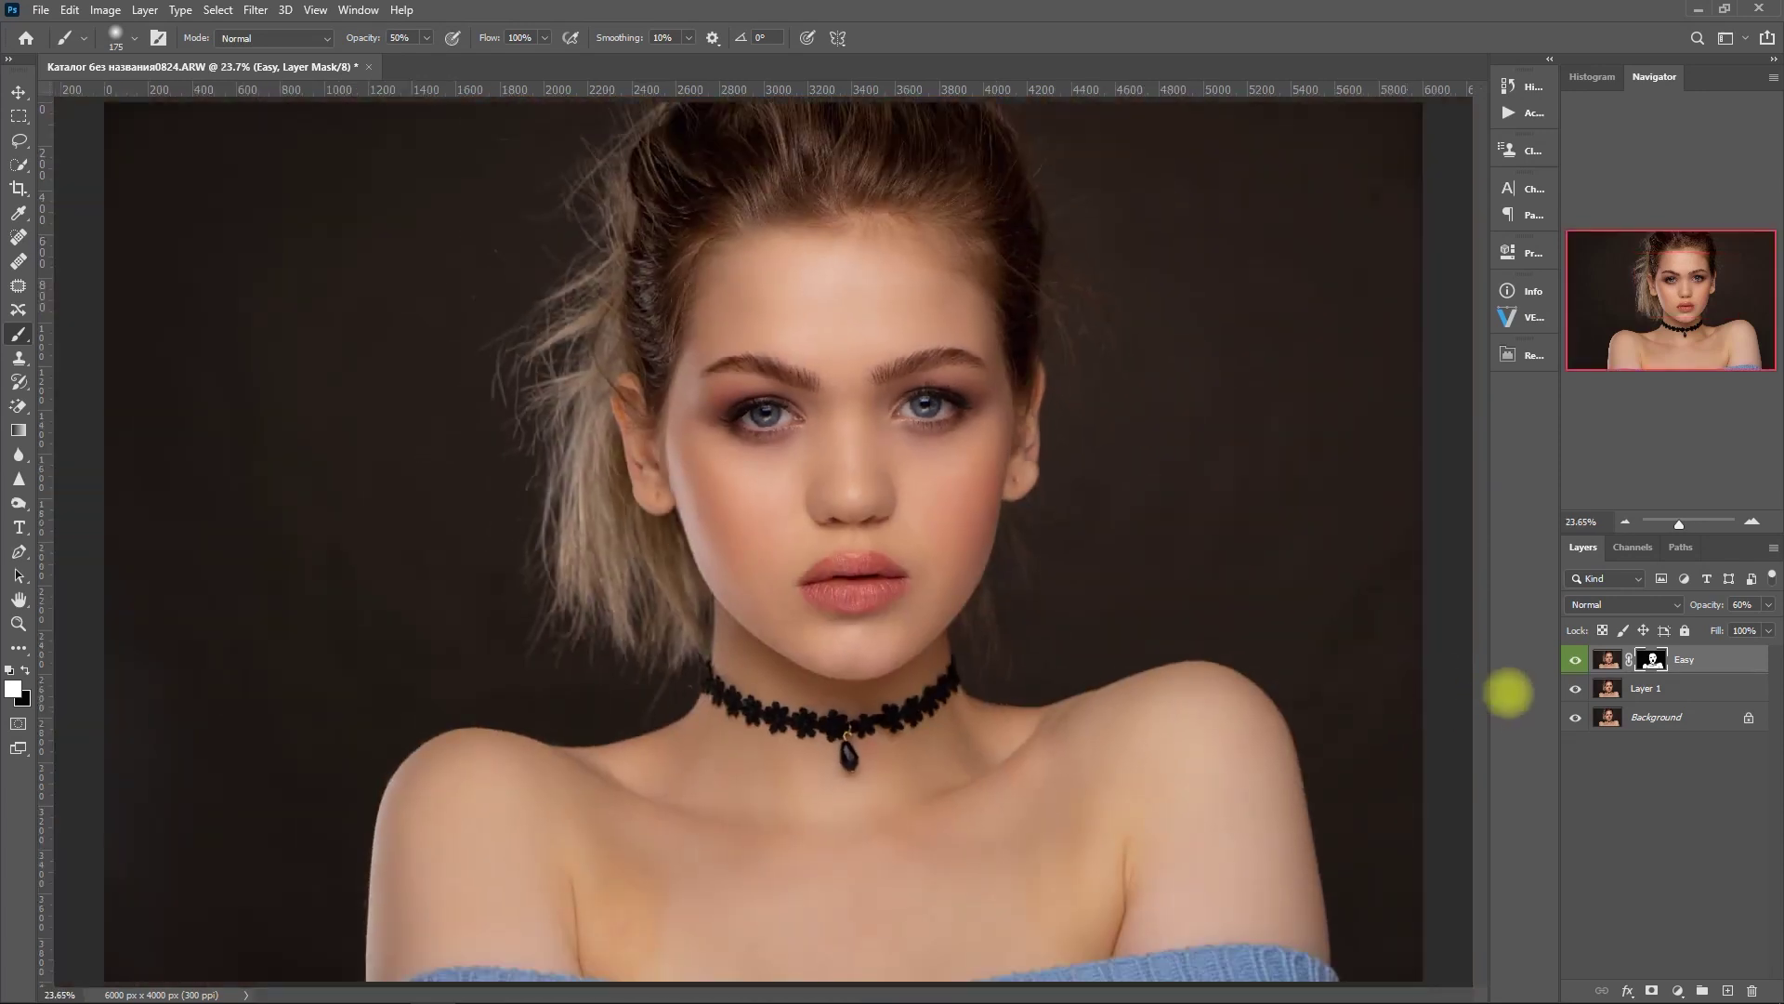
pyautogui.click(1575, 659)
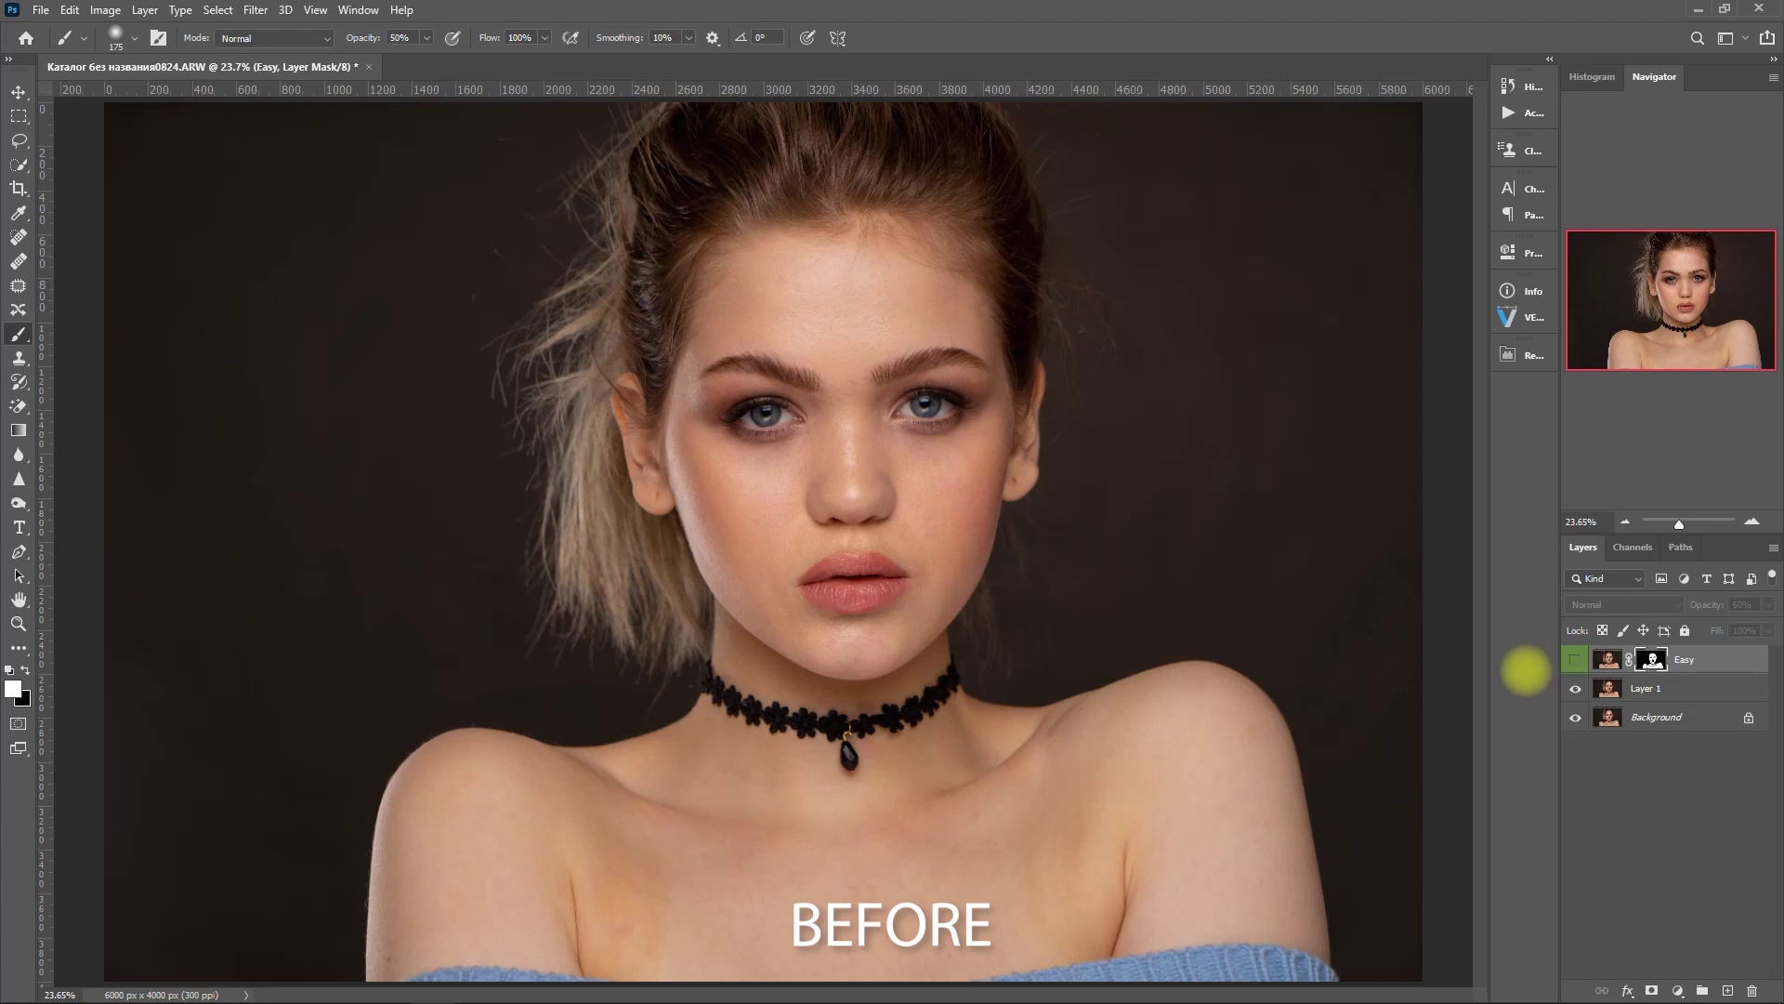
pyautogui.click(1573, 660)
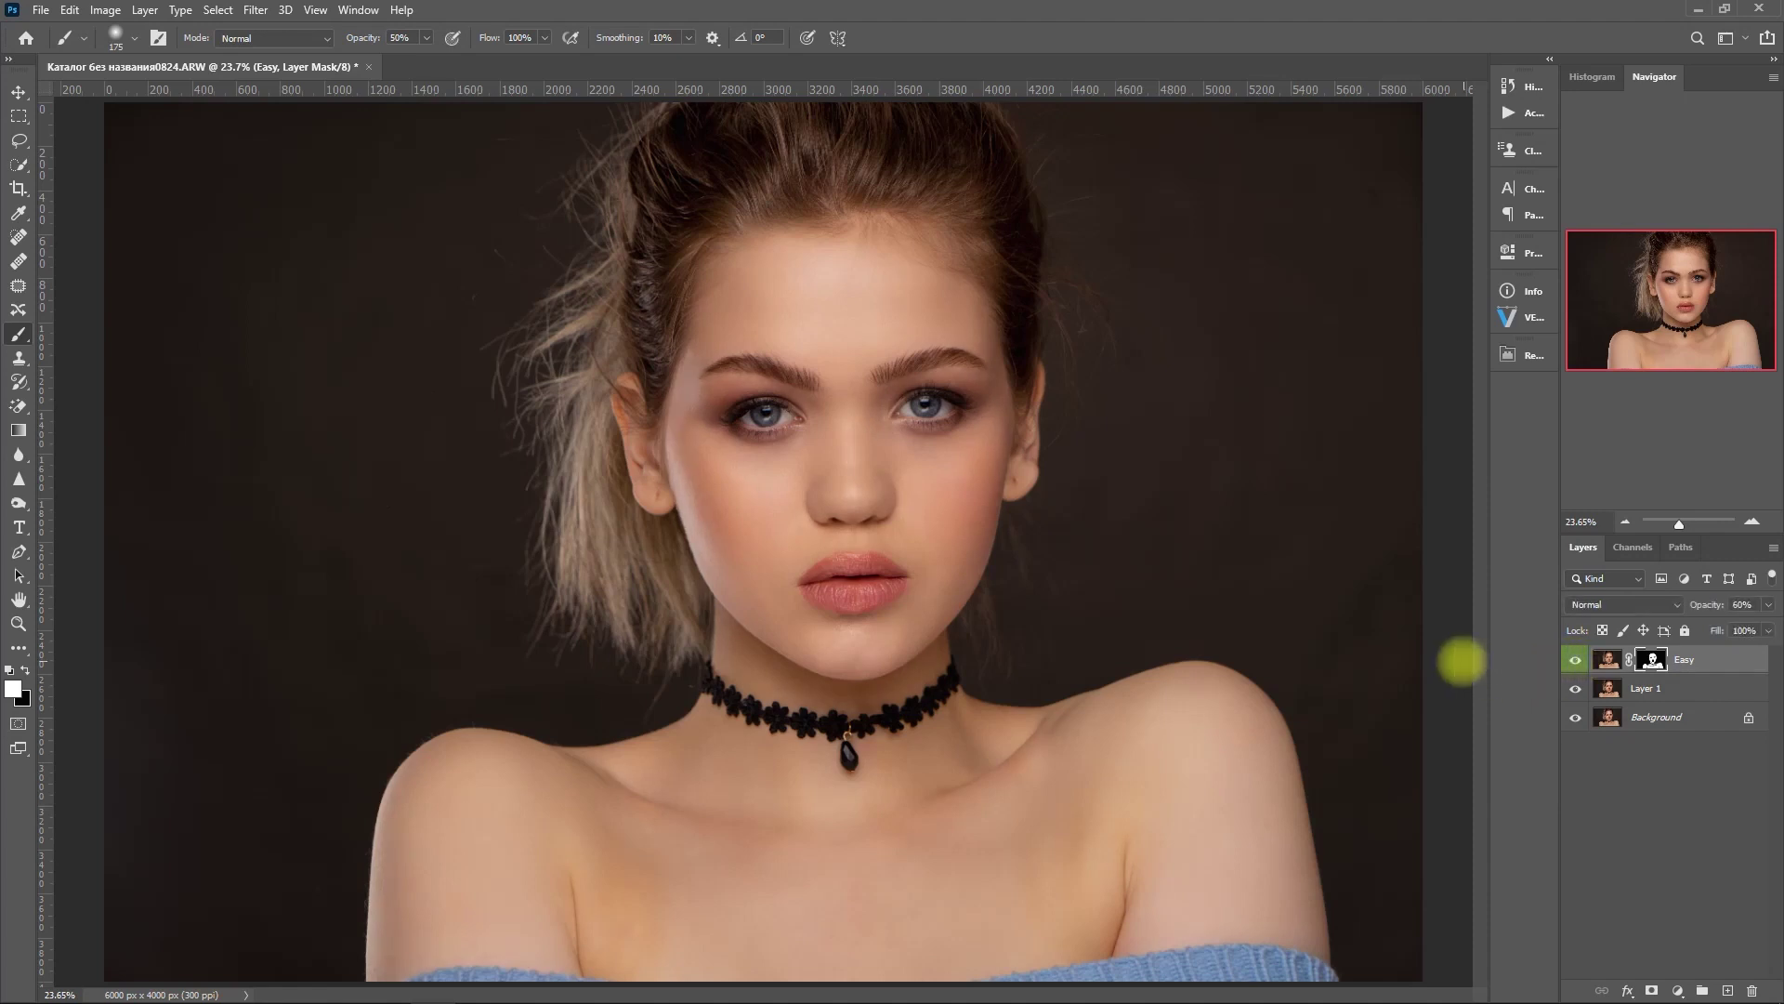
# Step: Switch to the Clone Stamp, then open Retouch Pro's FACE tab and expand the Eyes and Nose sections
pyautogui.press('s')
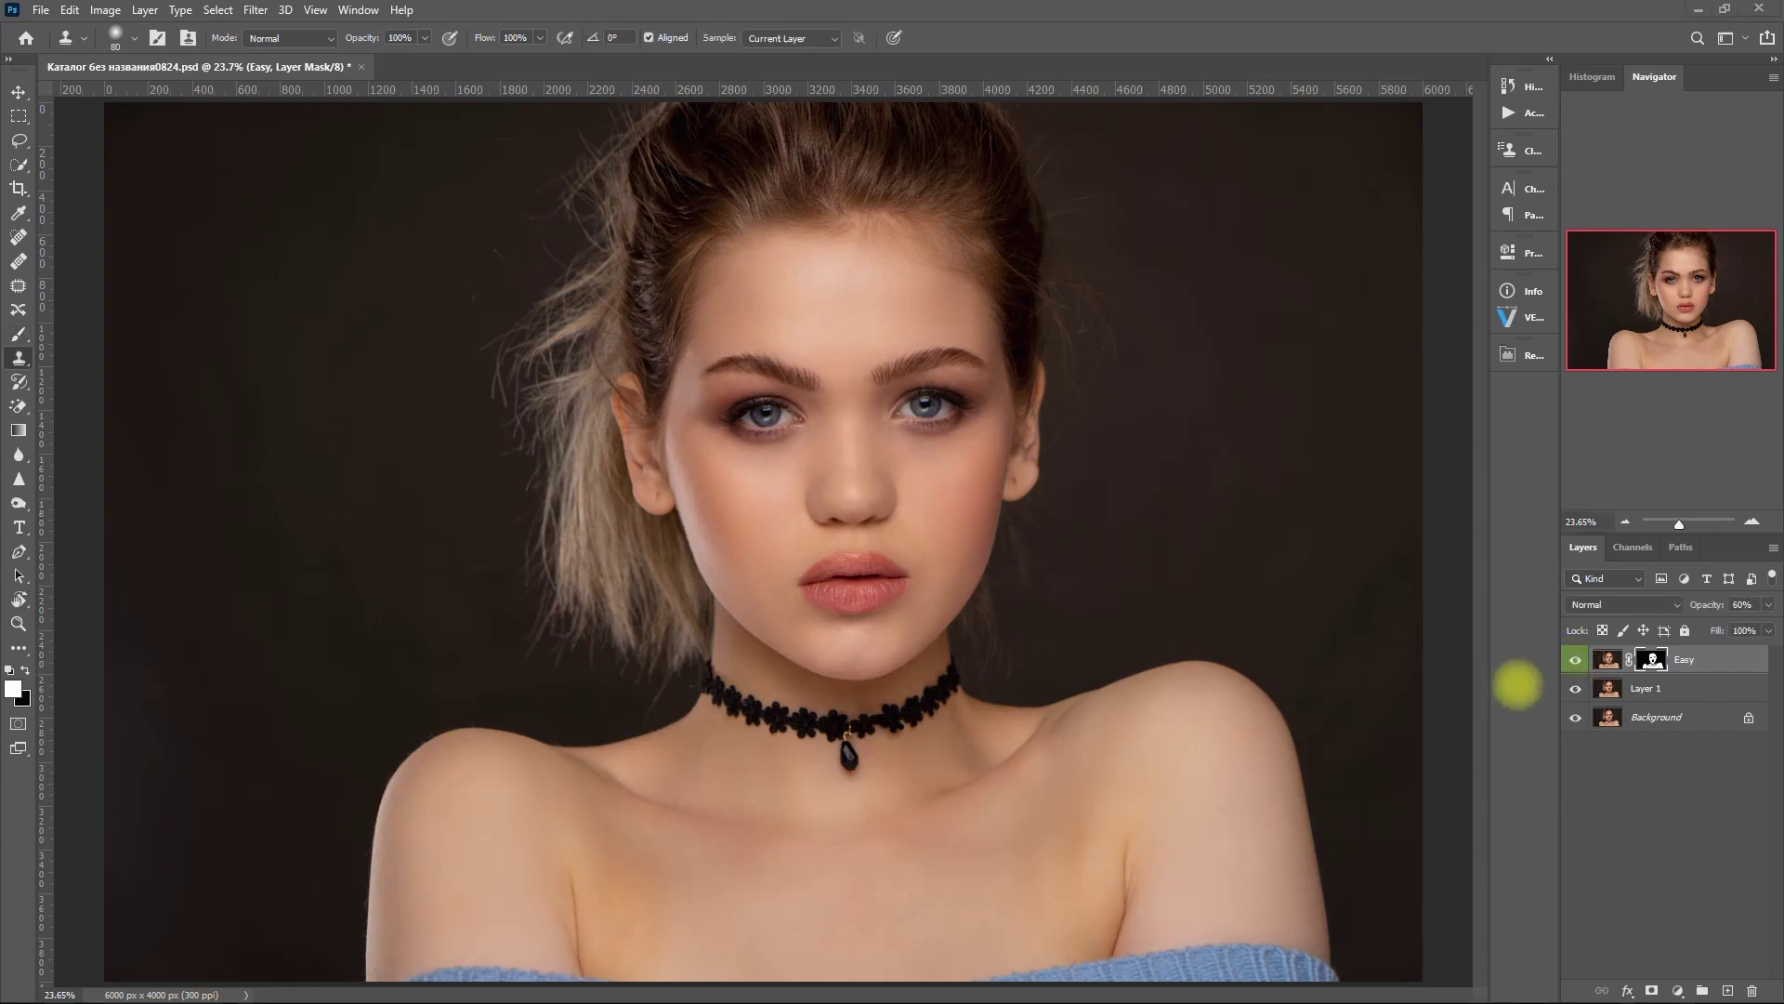
pyautogui.click(1522, 359)
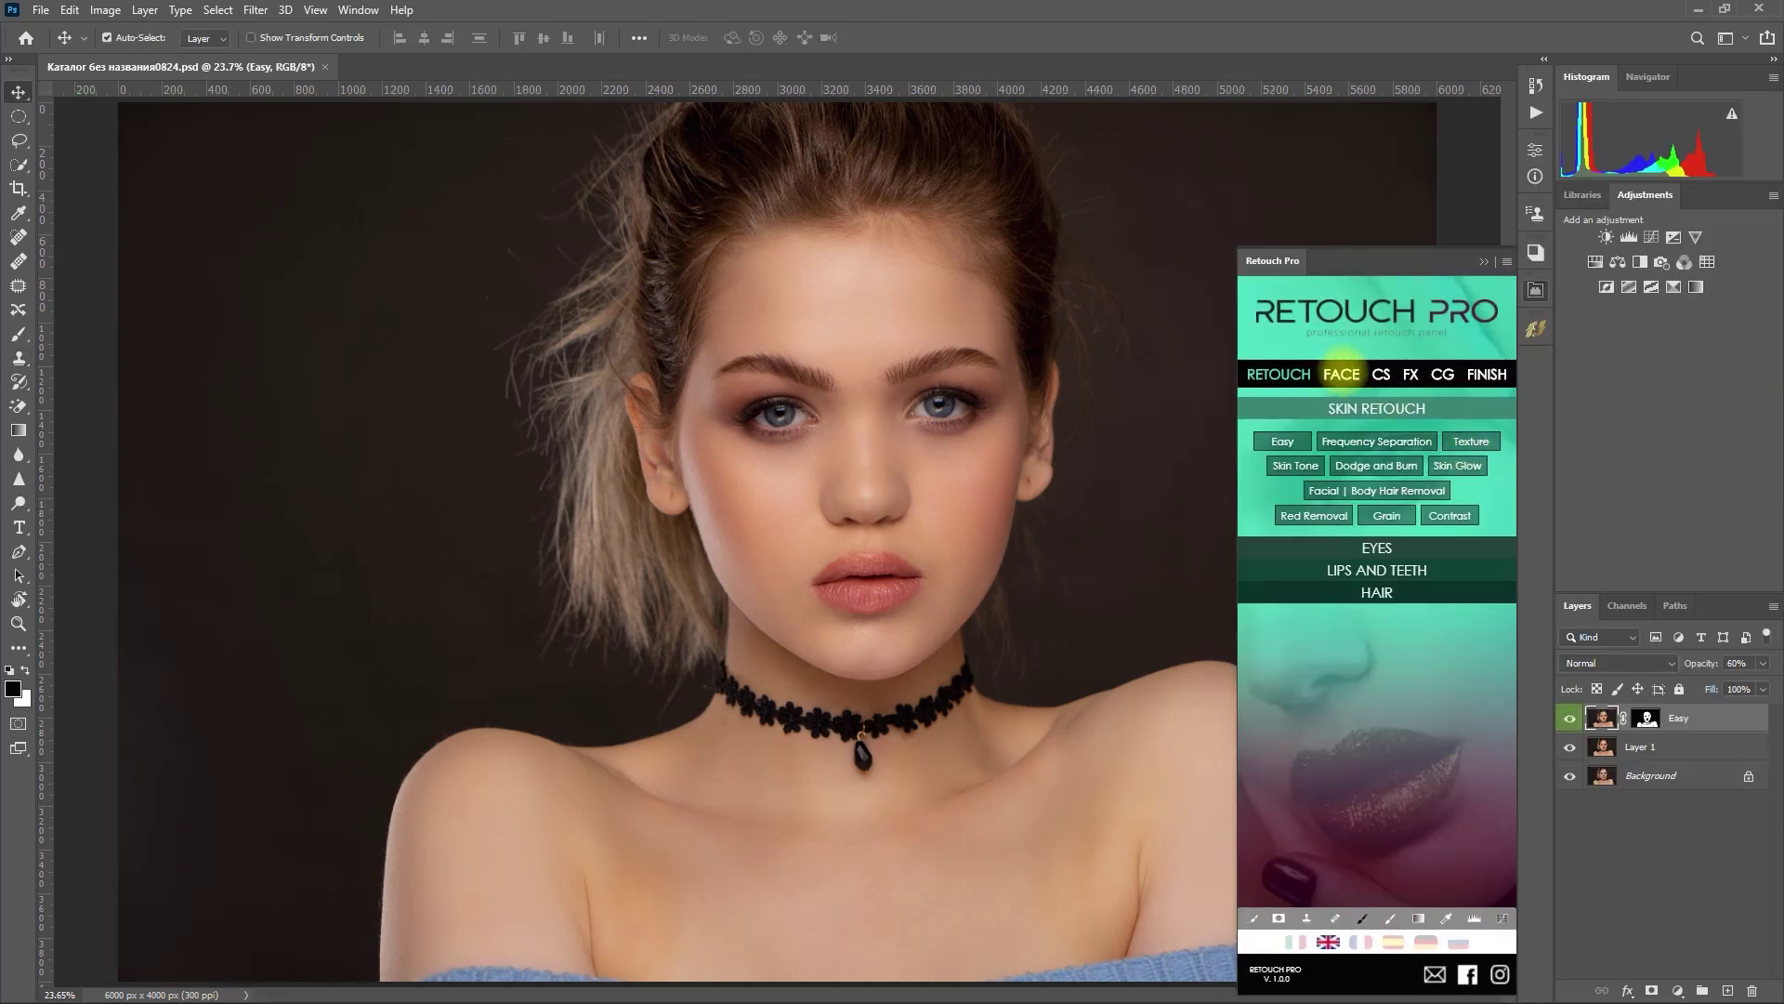
pyautogui.click(1341, 373)
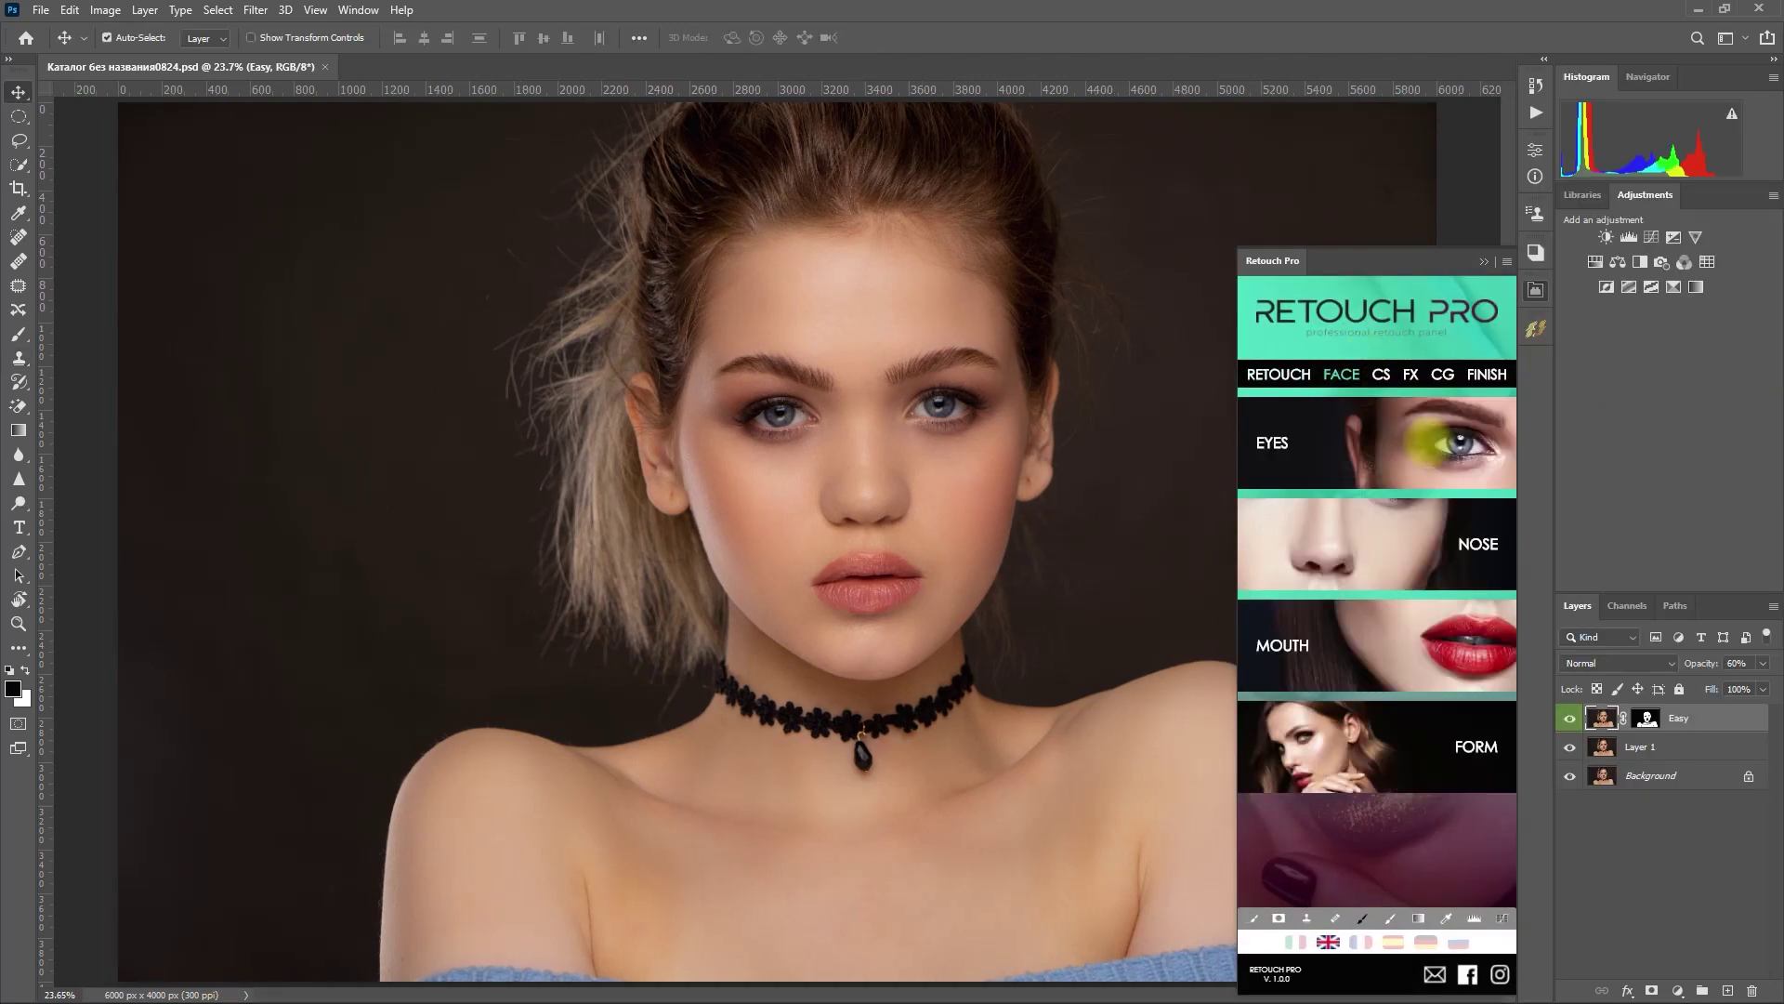
pyautogui.click(1440, 443)
pyautogui.click(1438, 521)
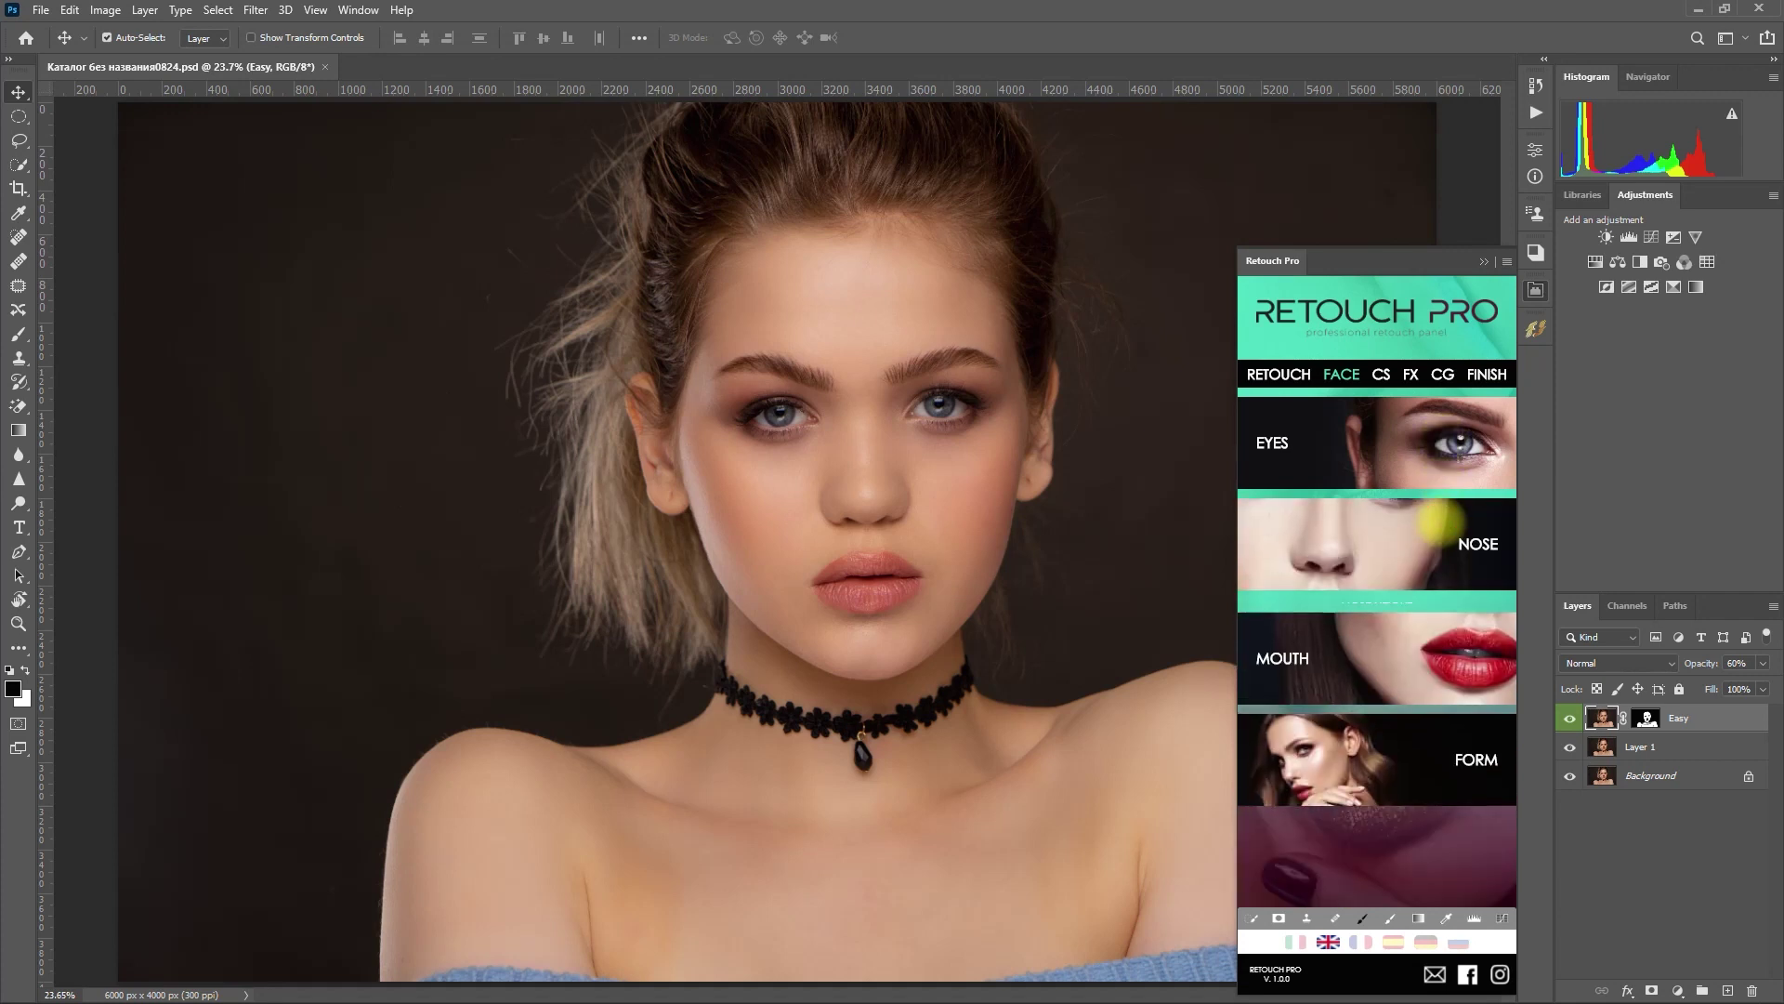
pyautogui.click(1438, 520)
# Step: Browse the Mouth and Form sections, return to Eyes, and apply Eye Dimension +1
pyautogui.click(1431, 646)
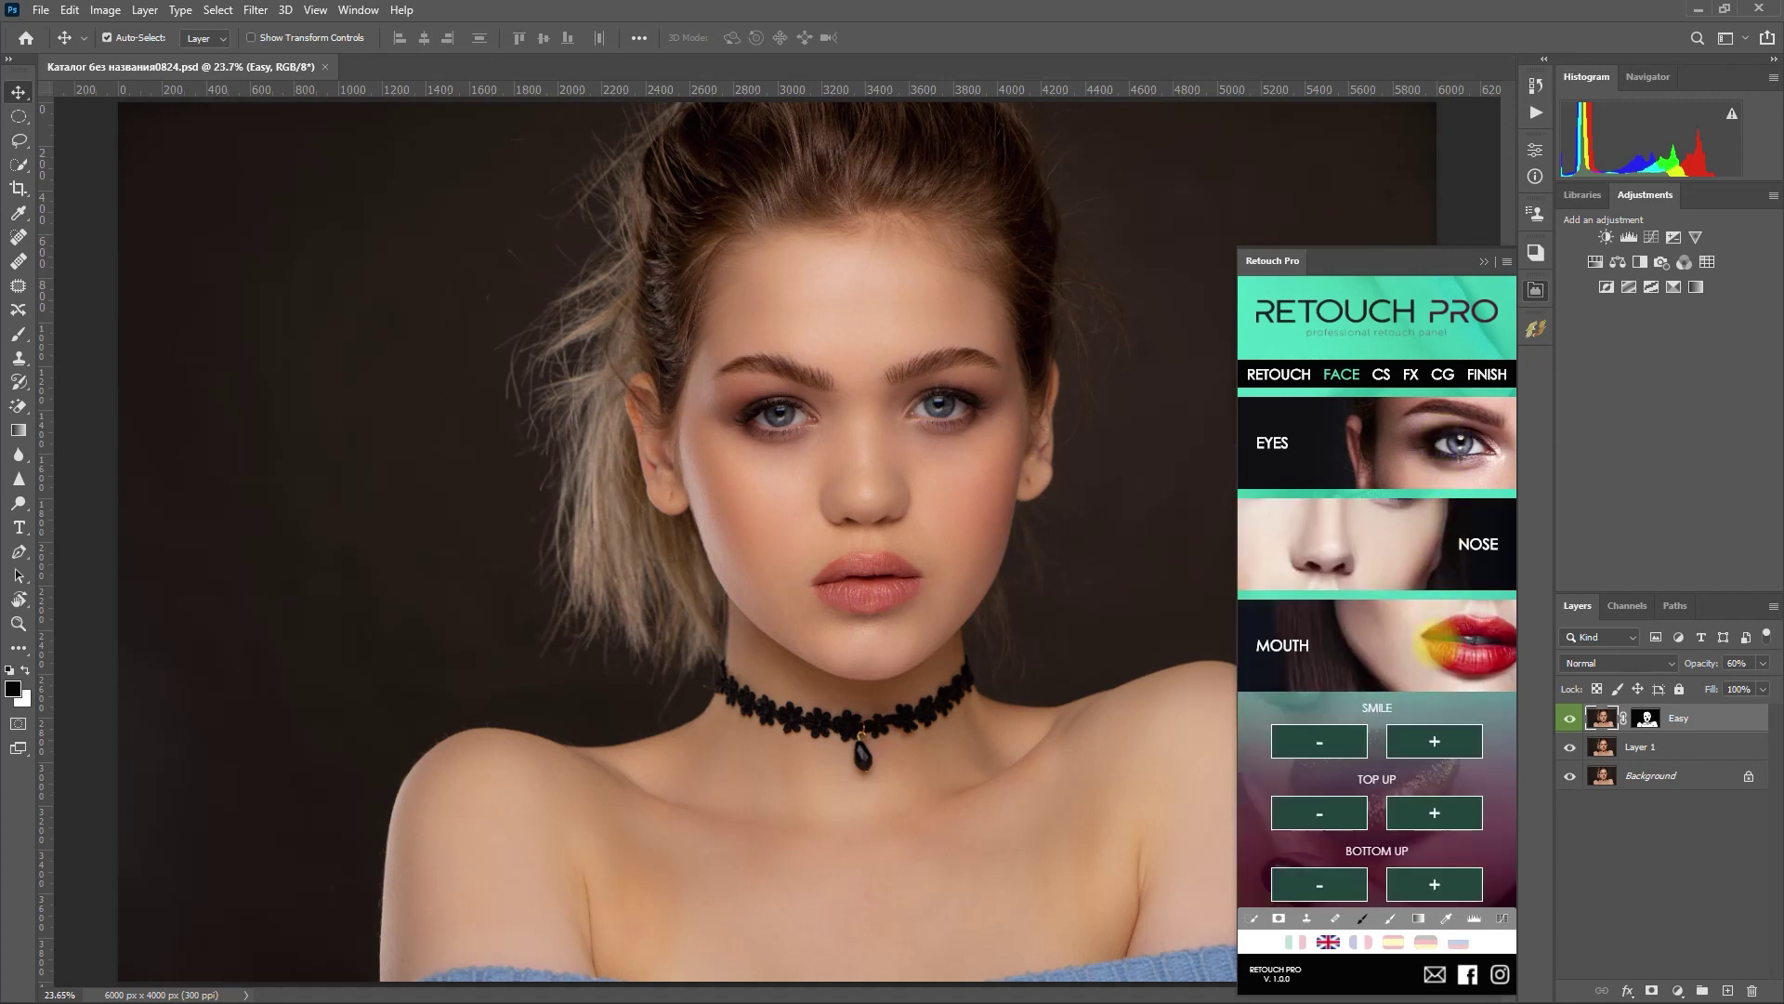
pyautogui.click(1435, 643)
pyautogui.click(1431, 748)
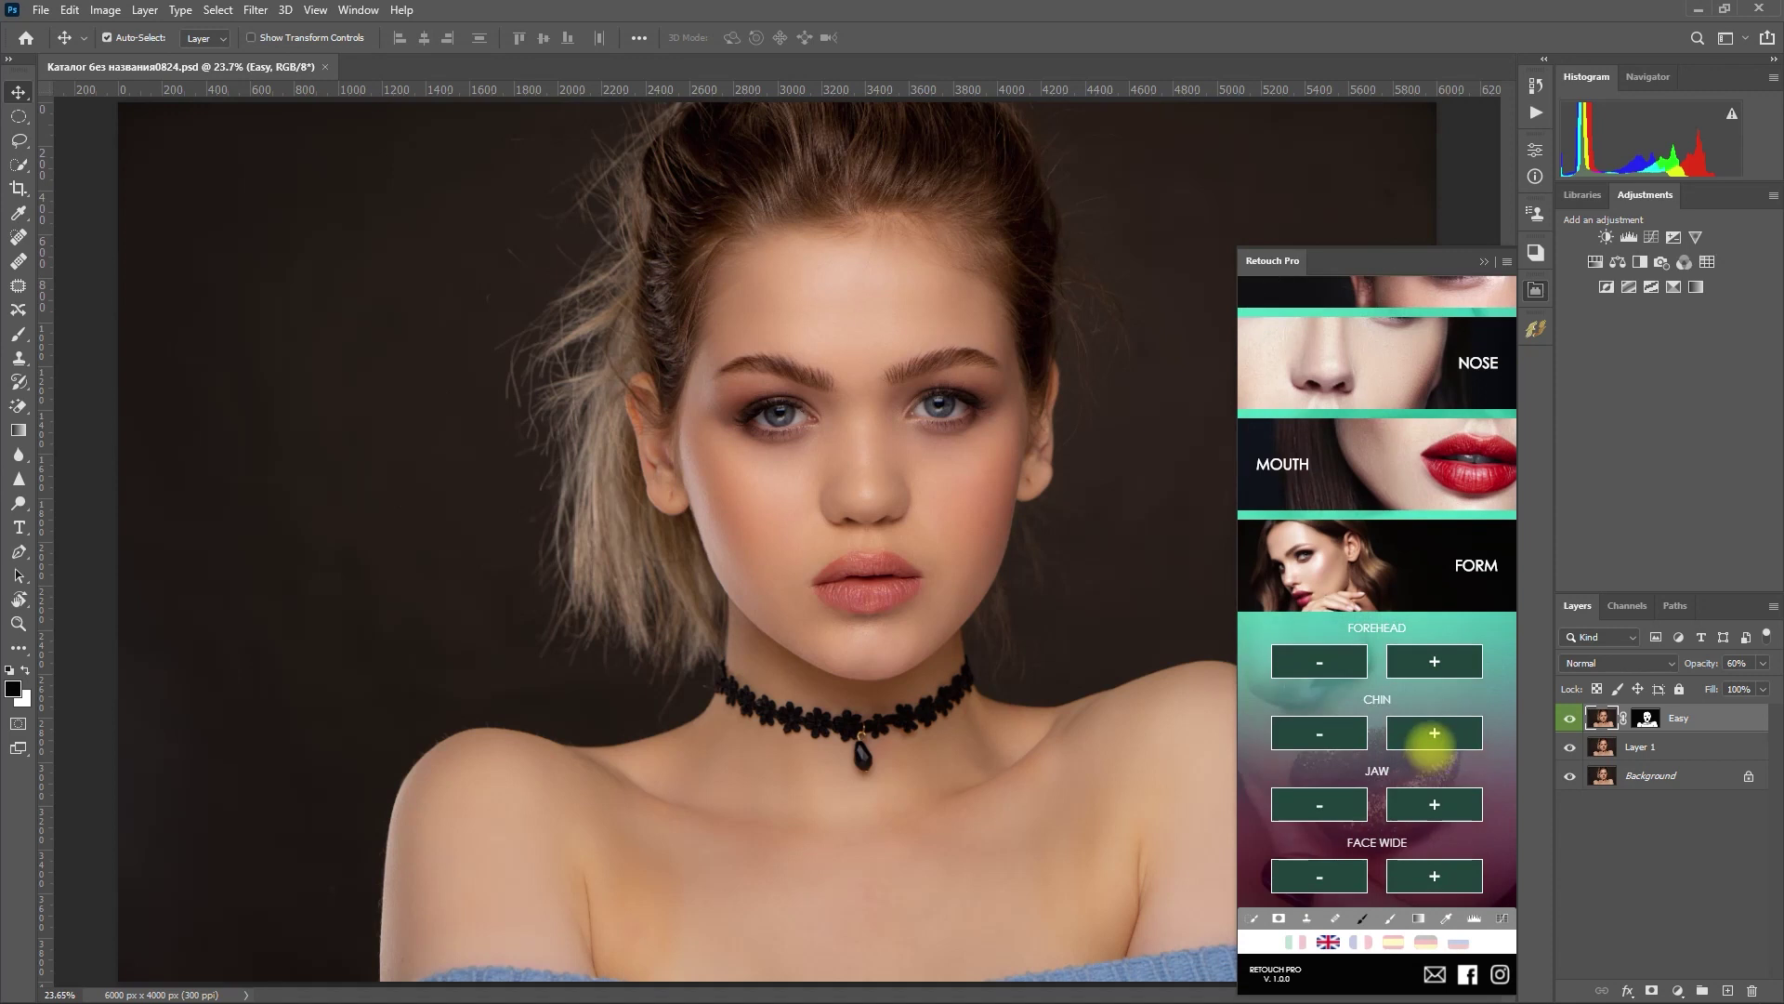
pyautogui.click(1436, 608)
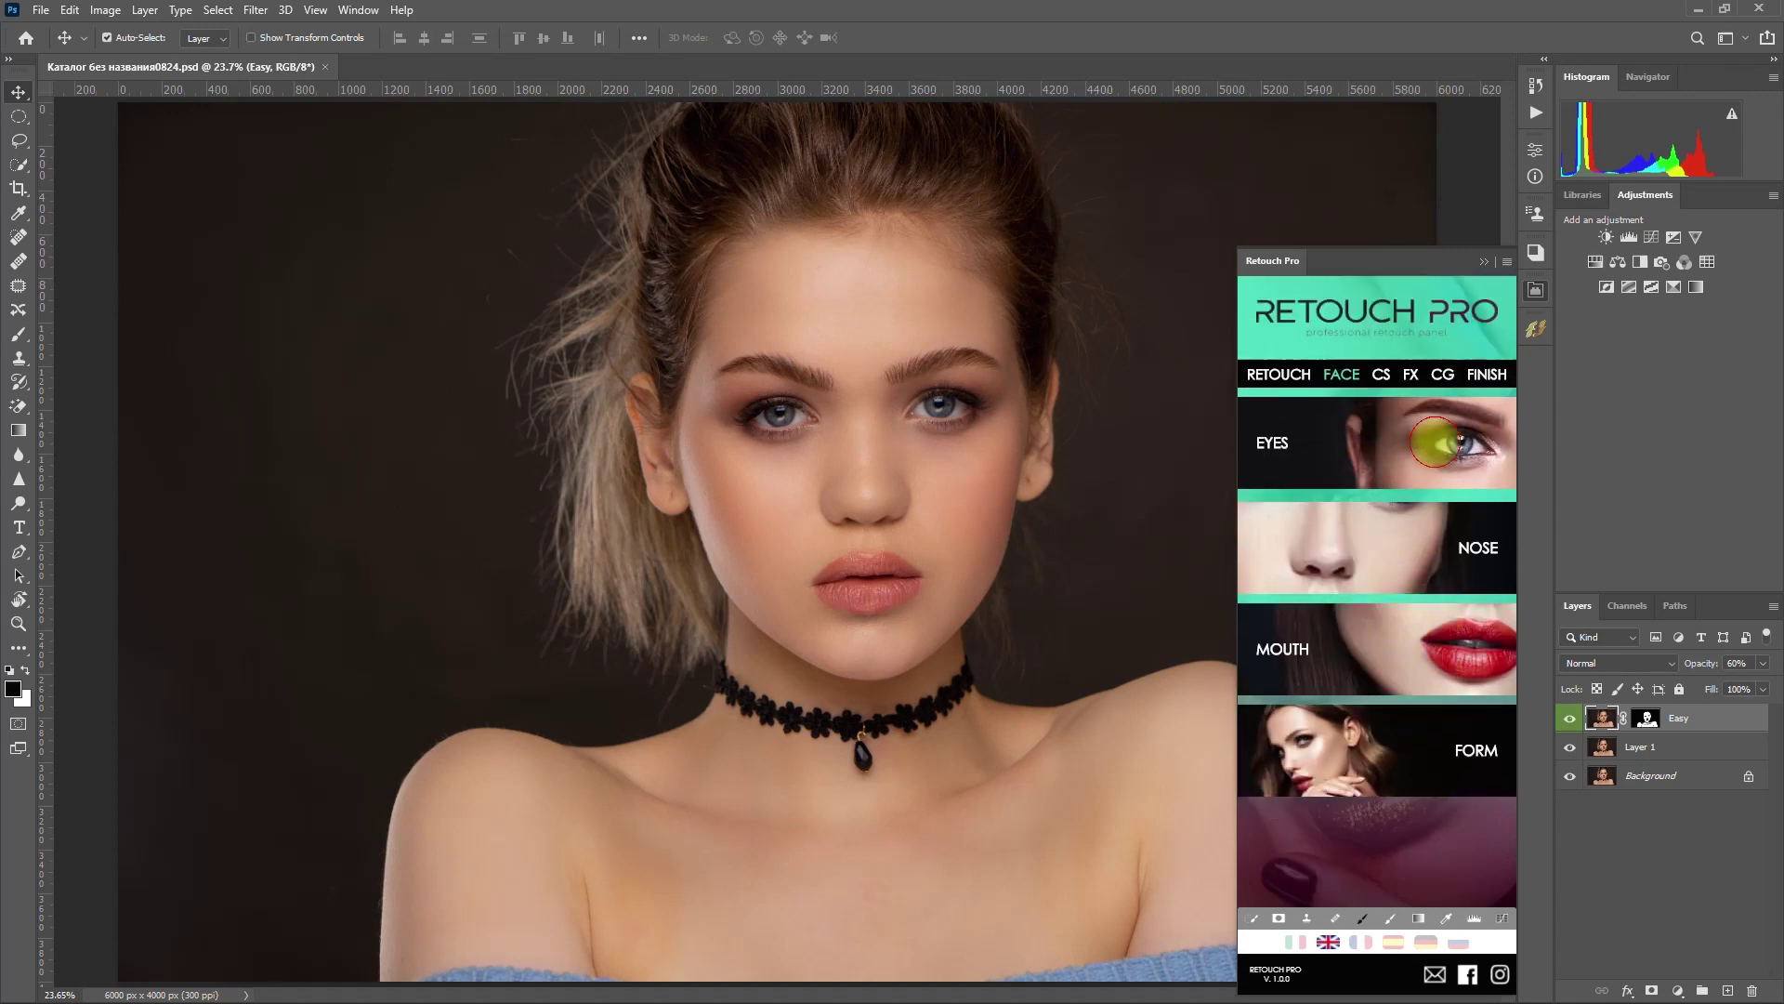
pyautogui.click(1436, 444)
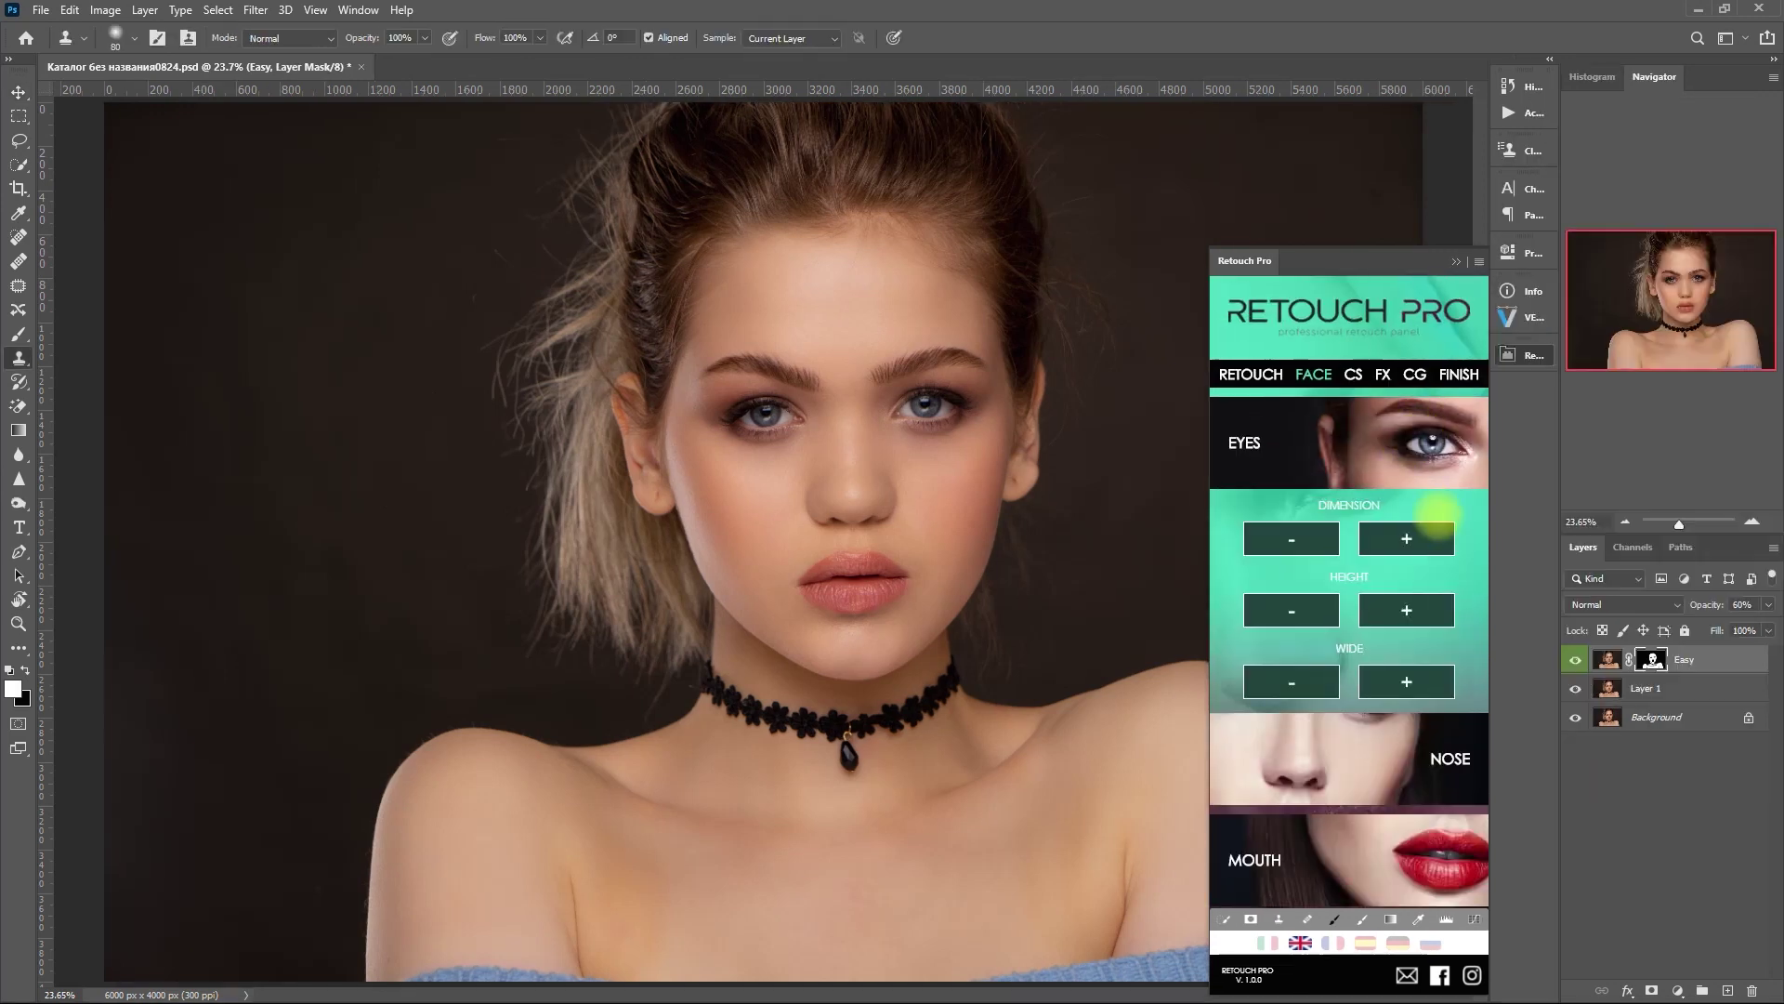
pyautogui.click(1434, 539)
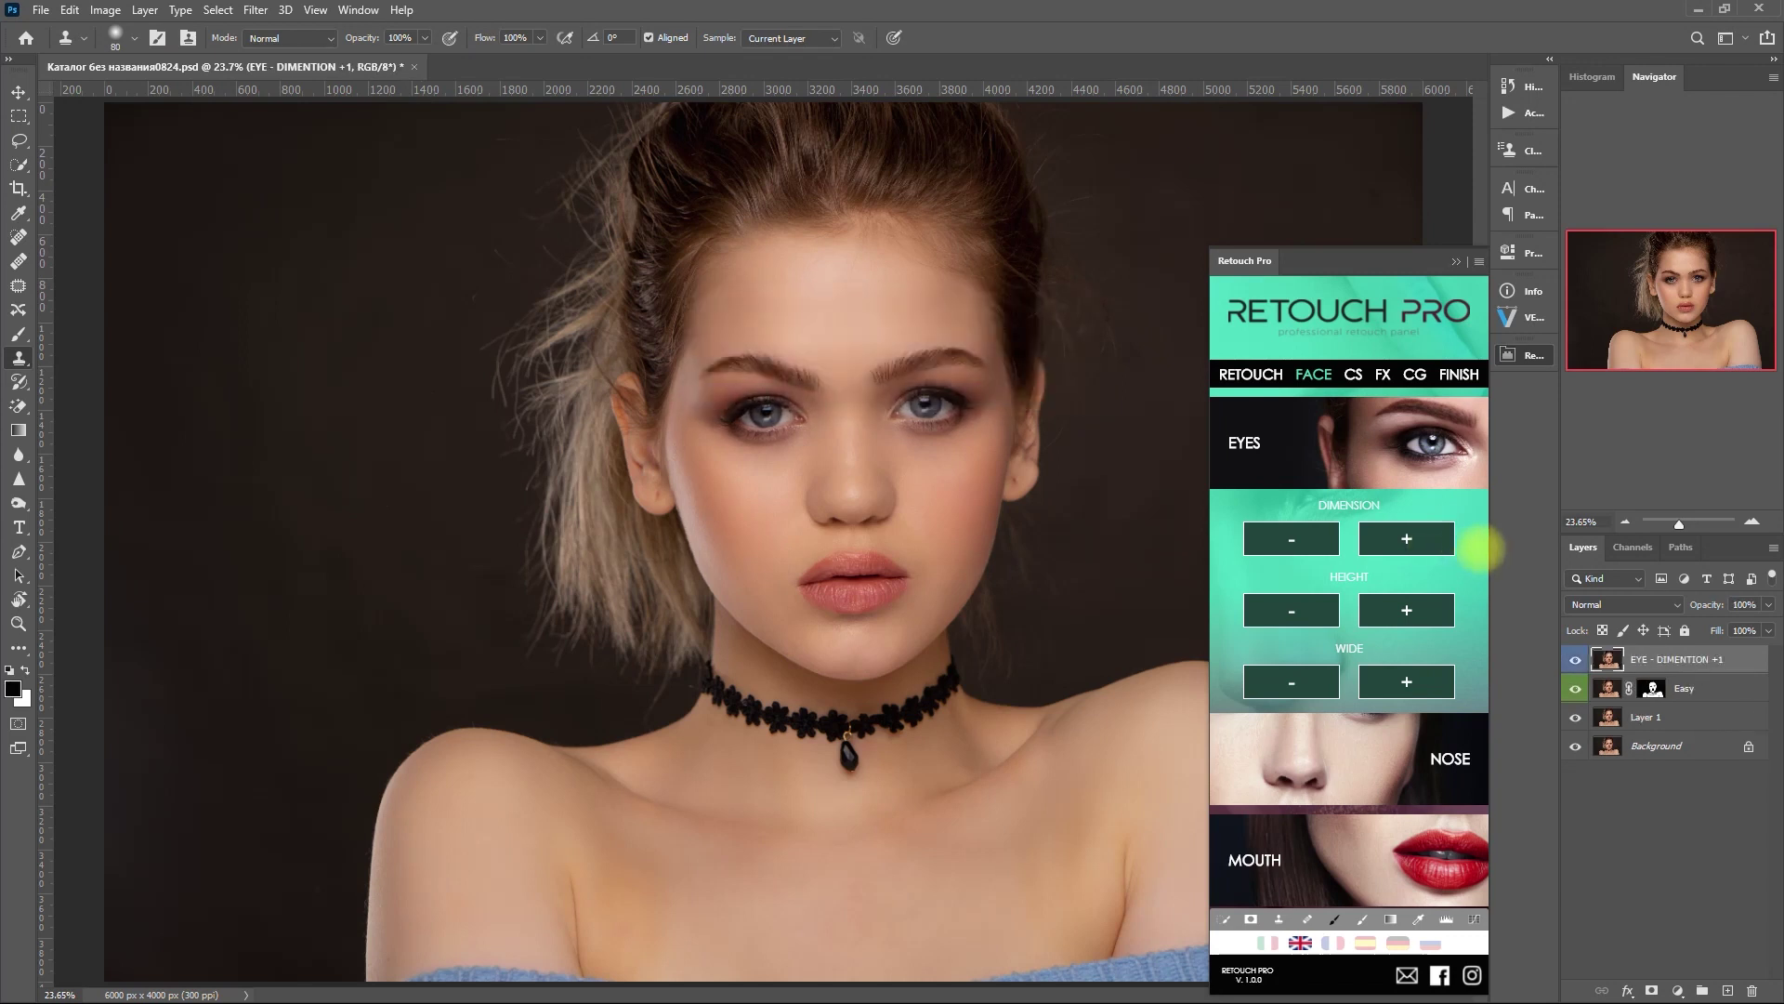
pyautogui.scroll(4, 980, 425)
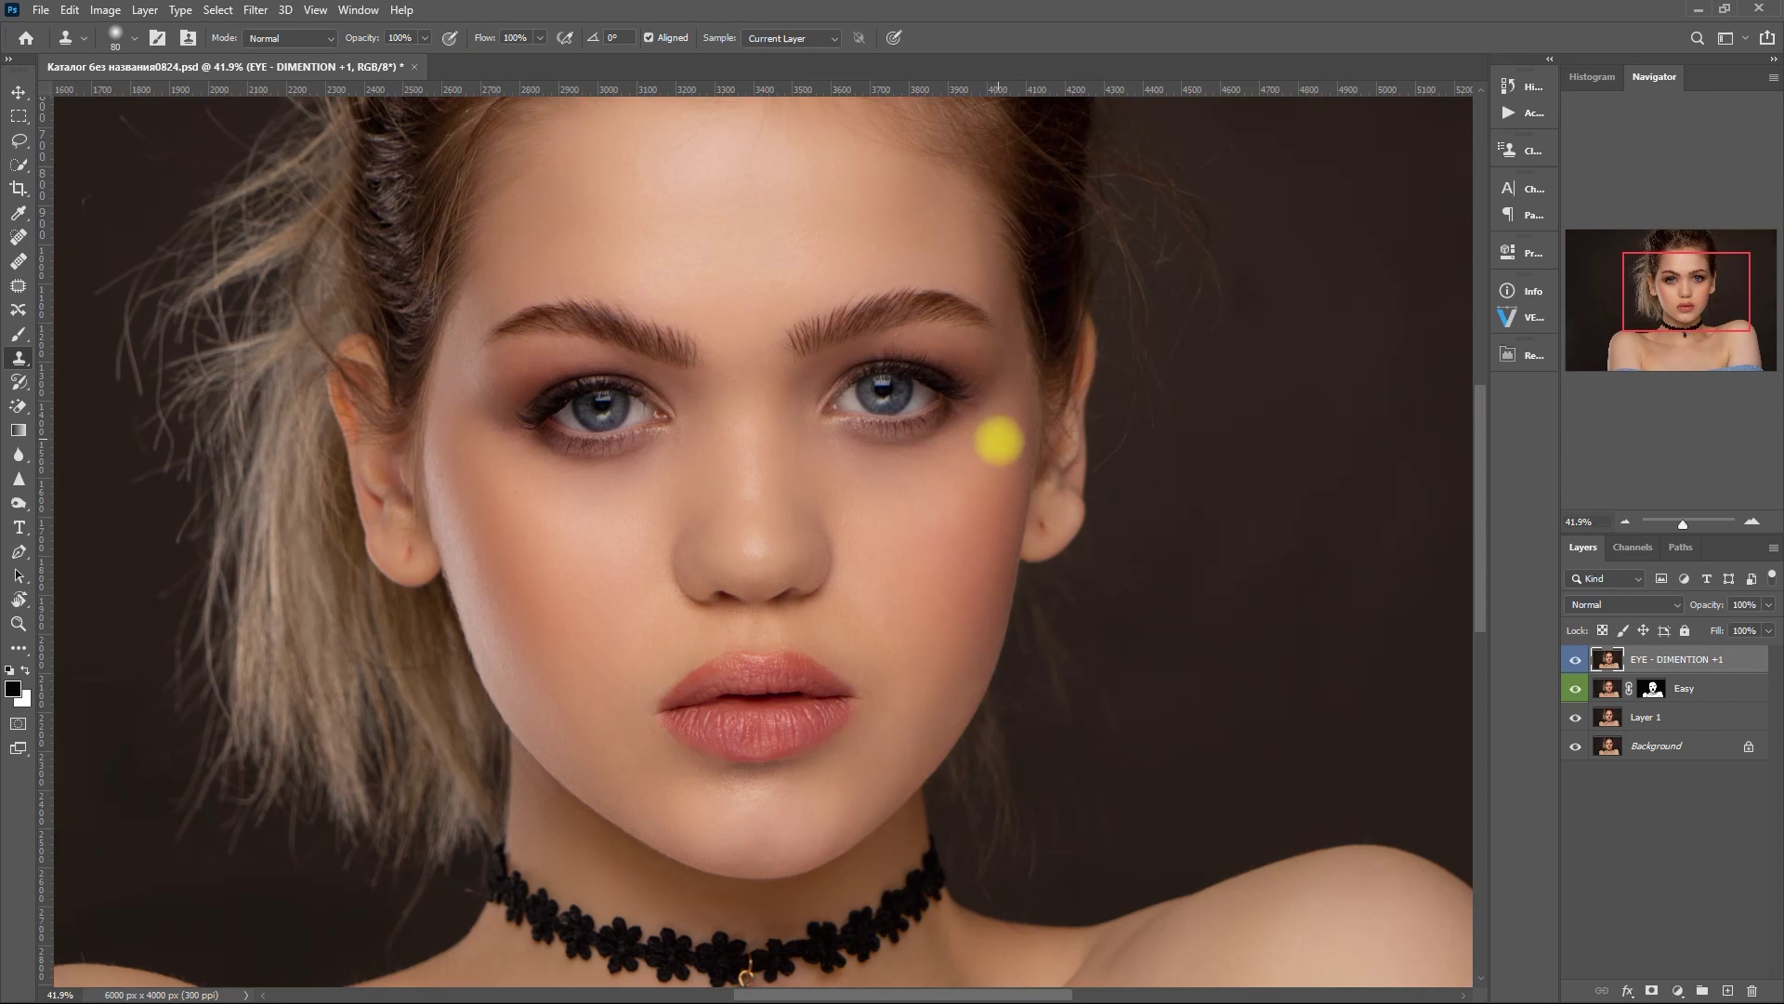
pyautogui.scroll(1, 1012, 453)
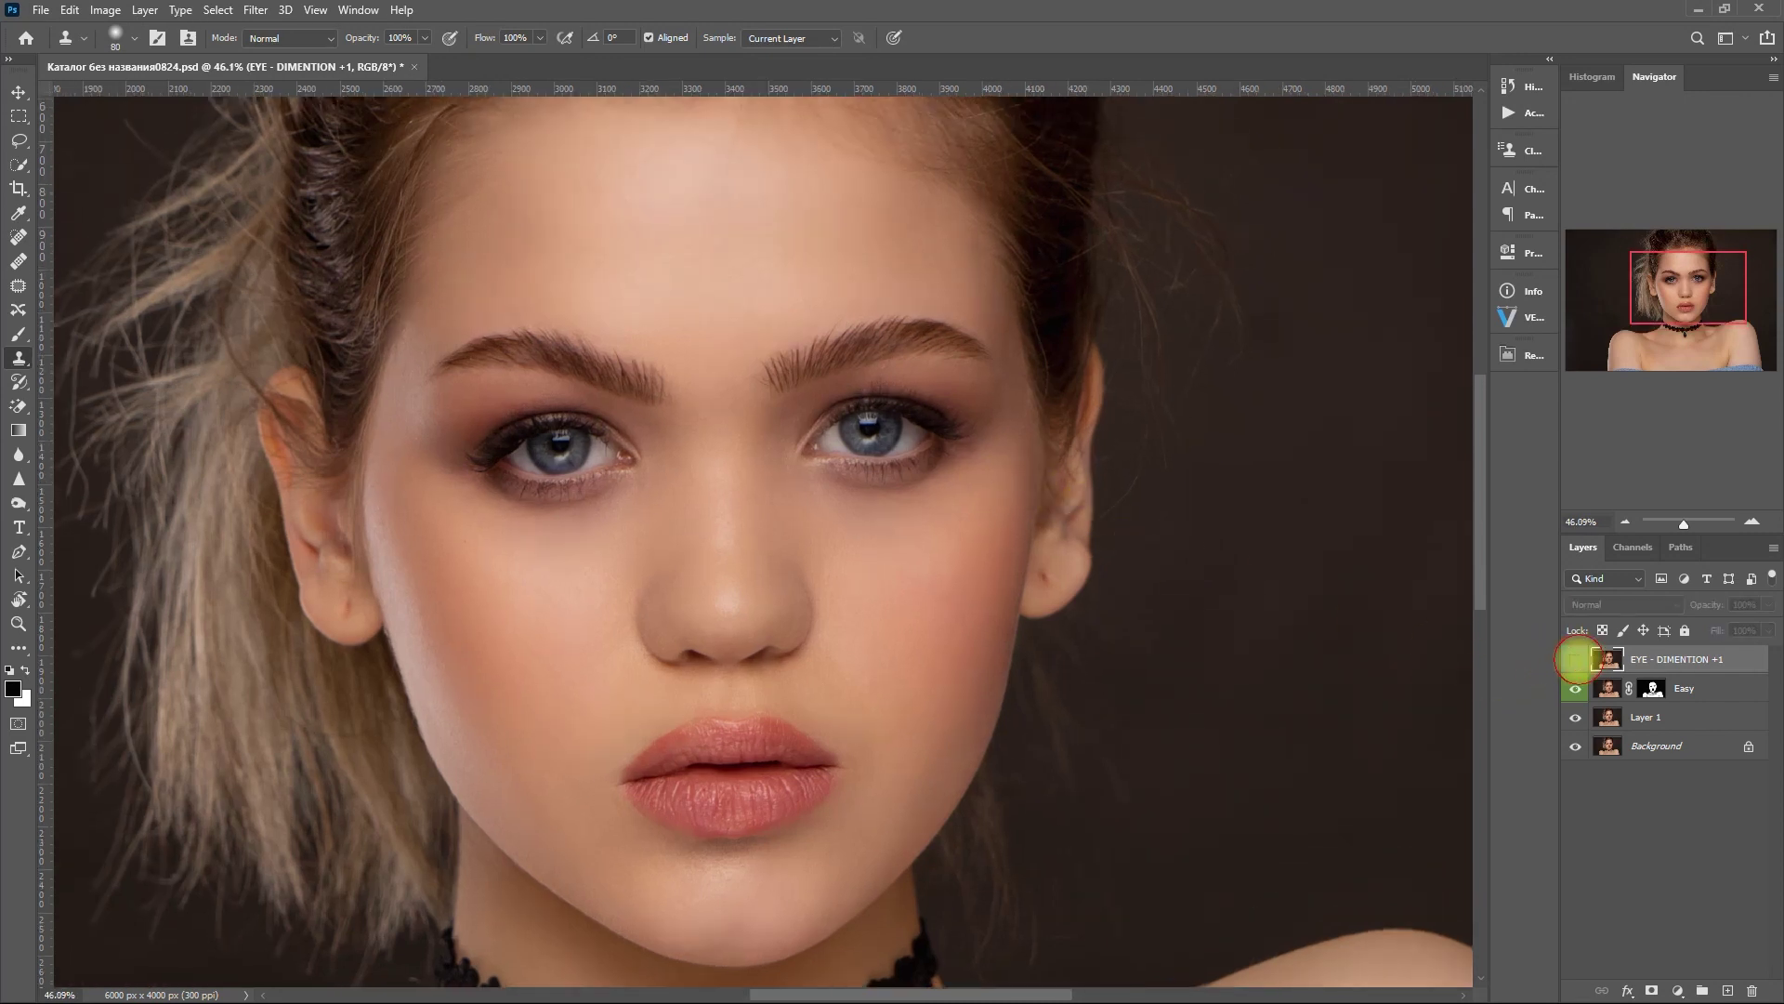
pyautogui.click(1575, 658)
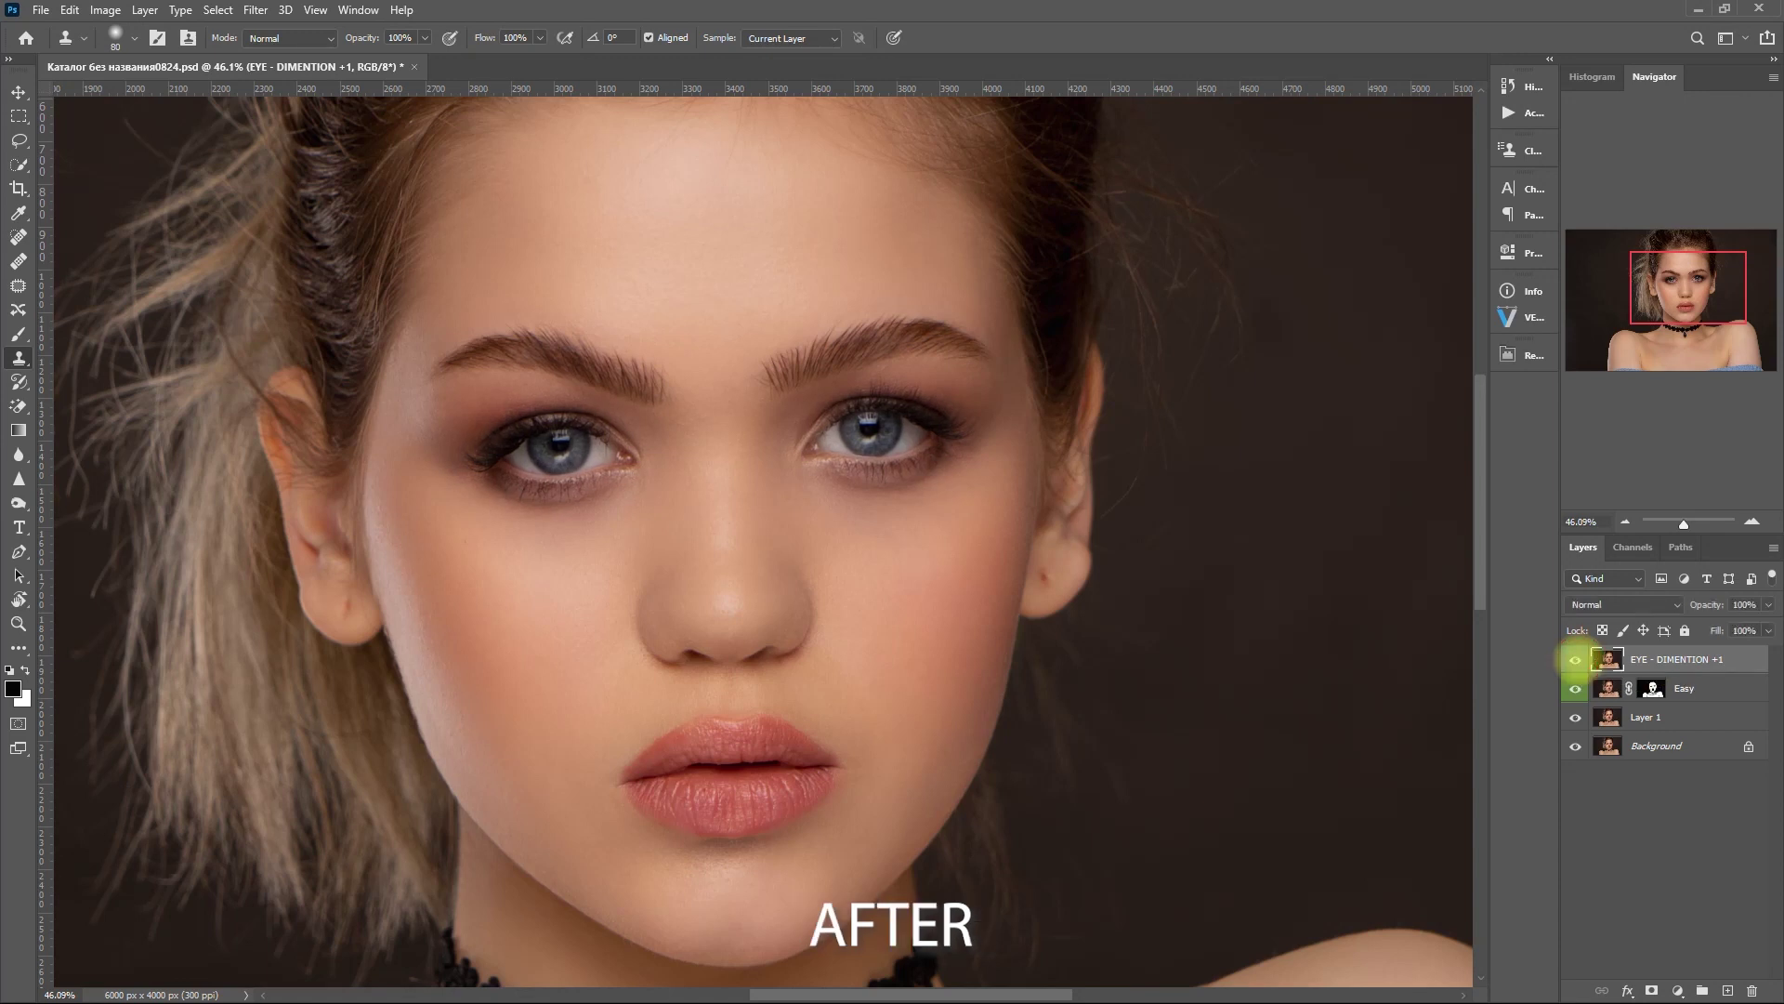
pyautogui.click(1575, 659)
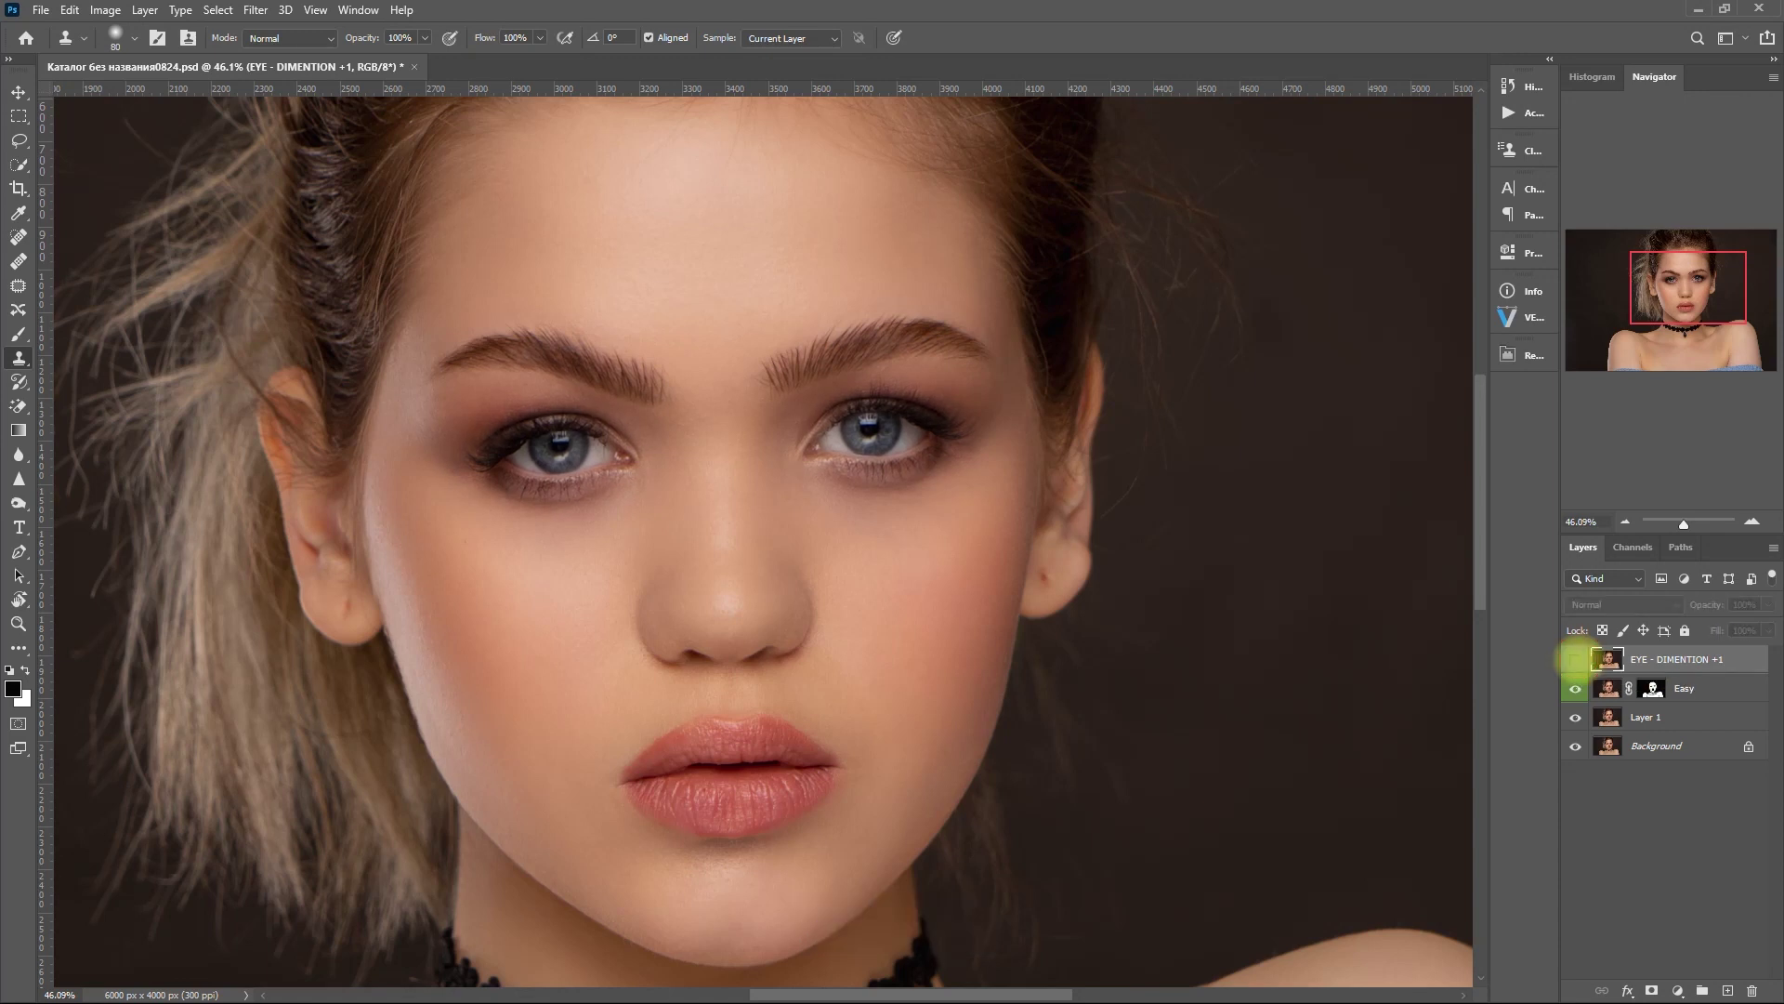
pyautogui.click(1575, 659)
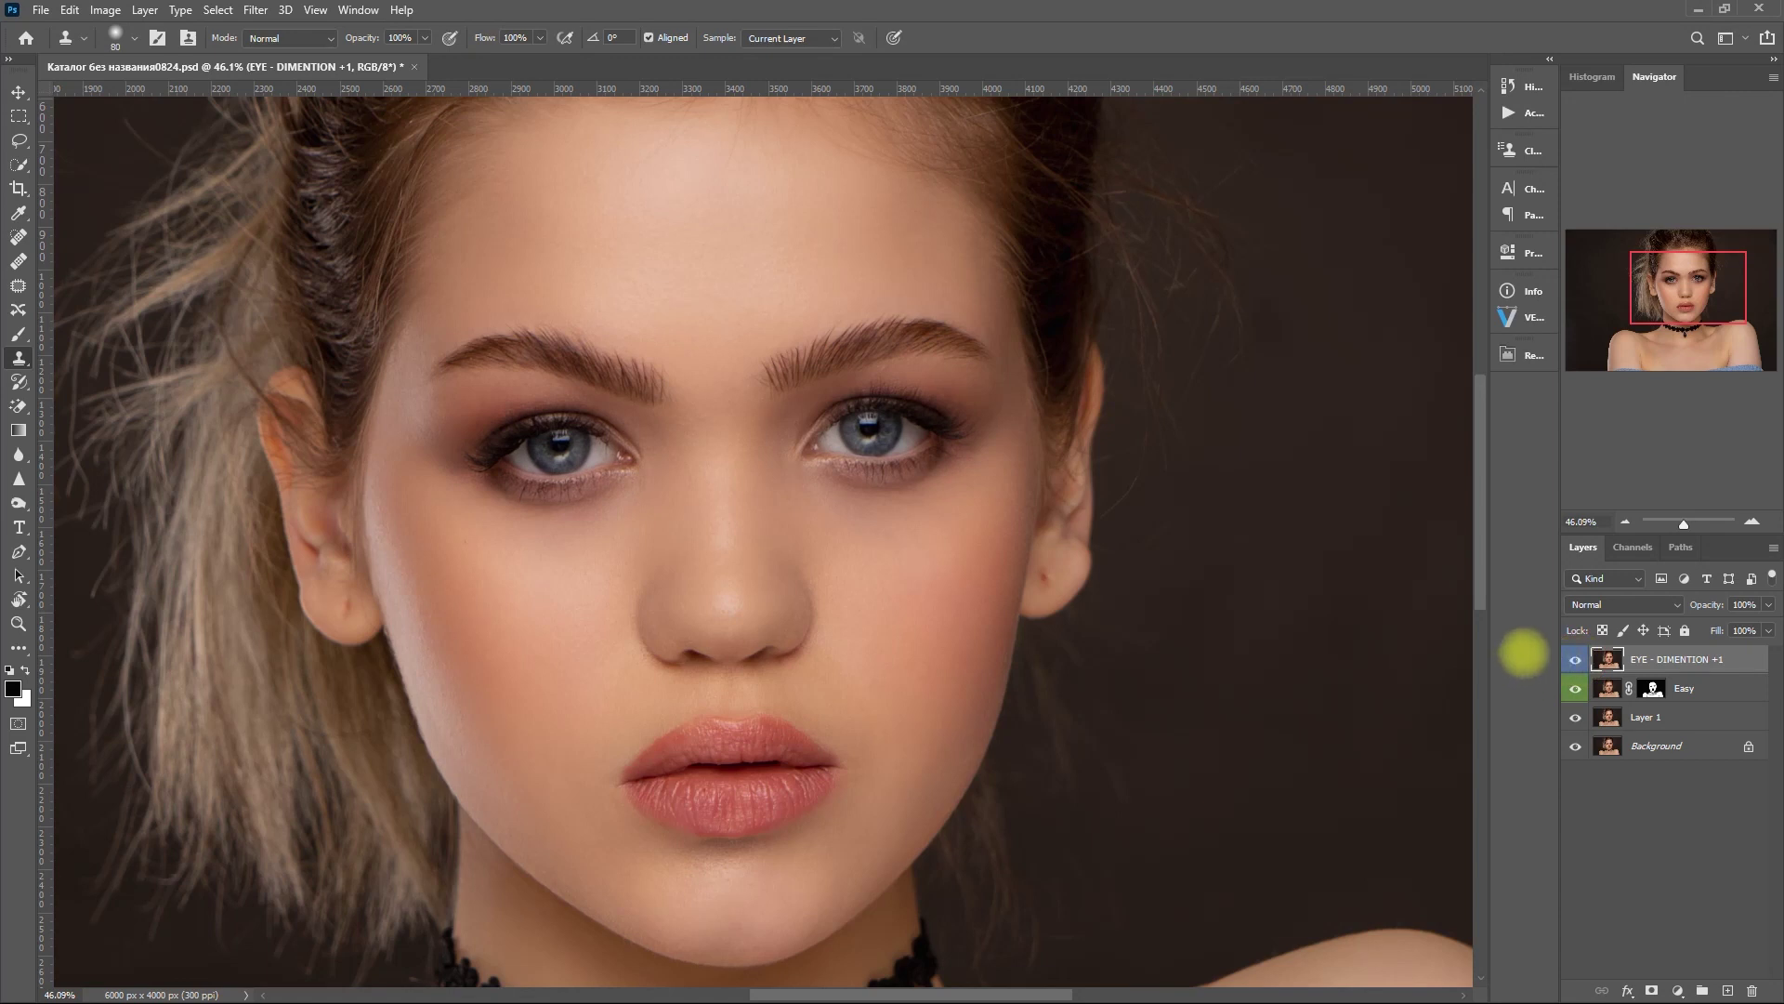
# Step: In Retouch Pro's FACE > NOSE section, apply Nose Wide -1 to narrow the nose
pyautogui.click(1527, 358)
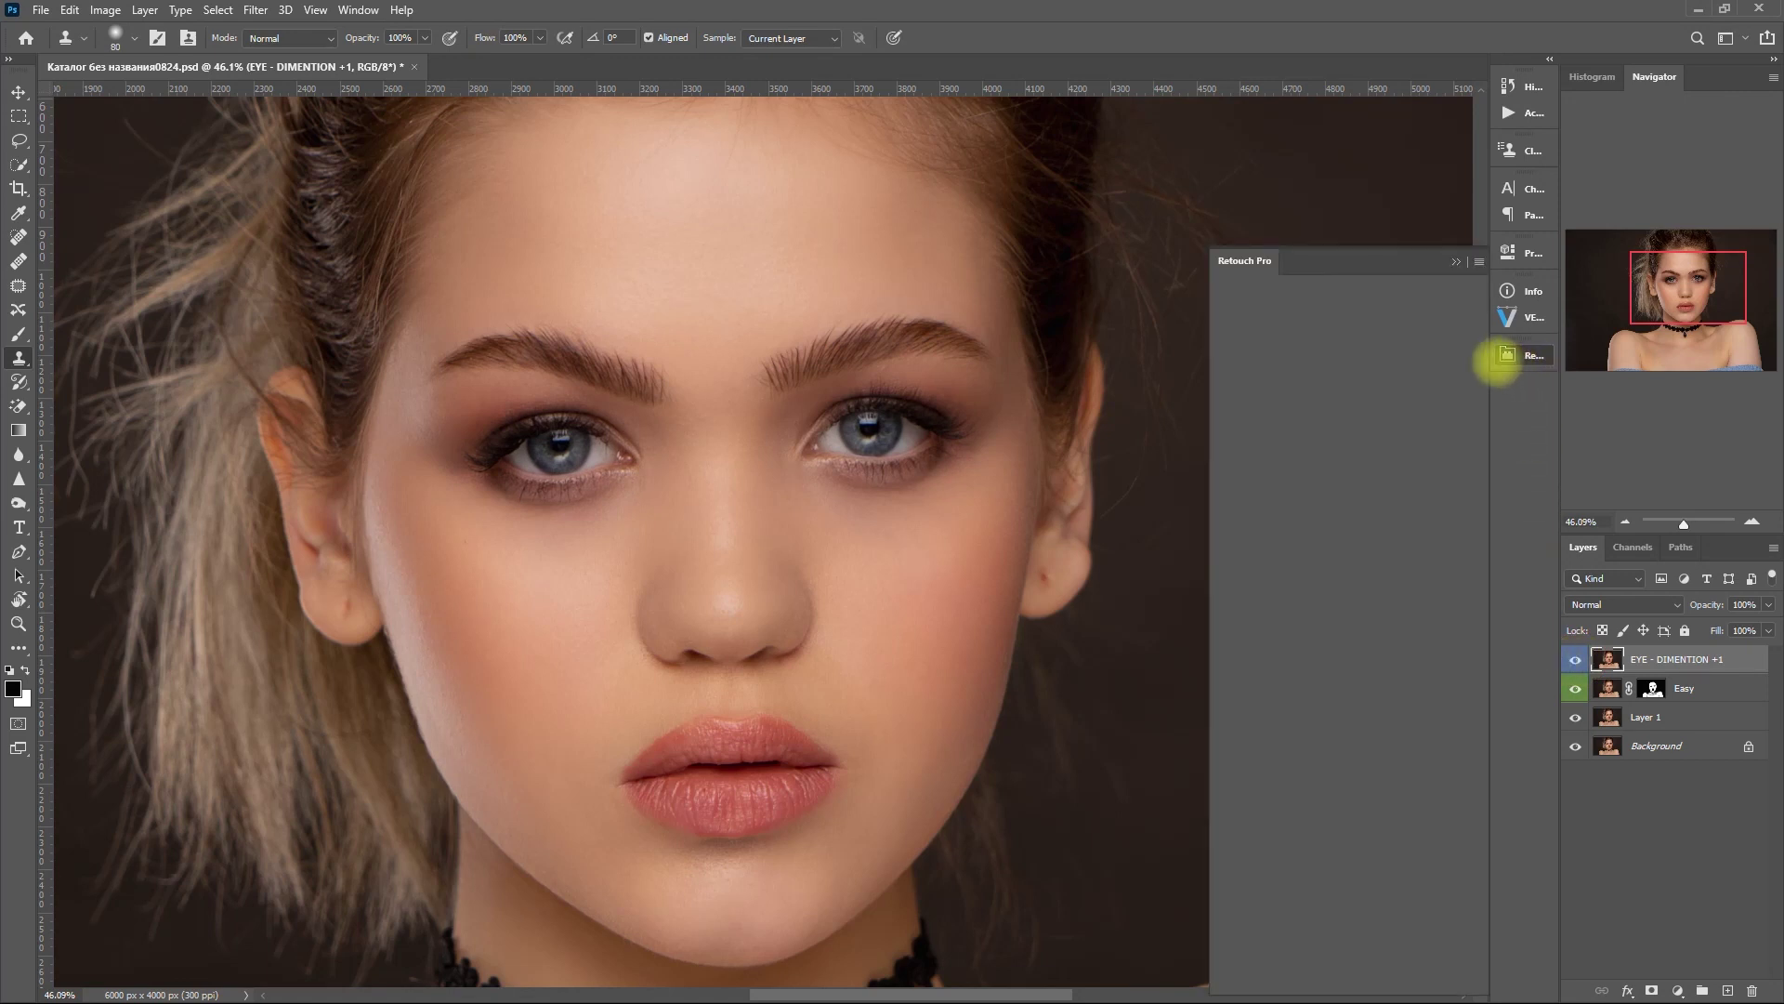
pyautogui.click(1314, 374)
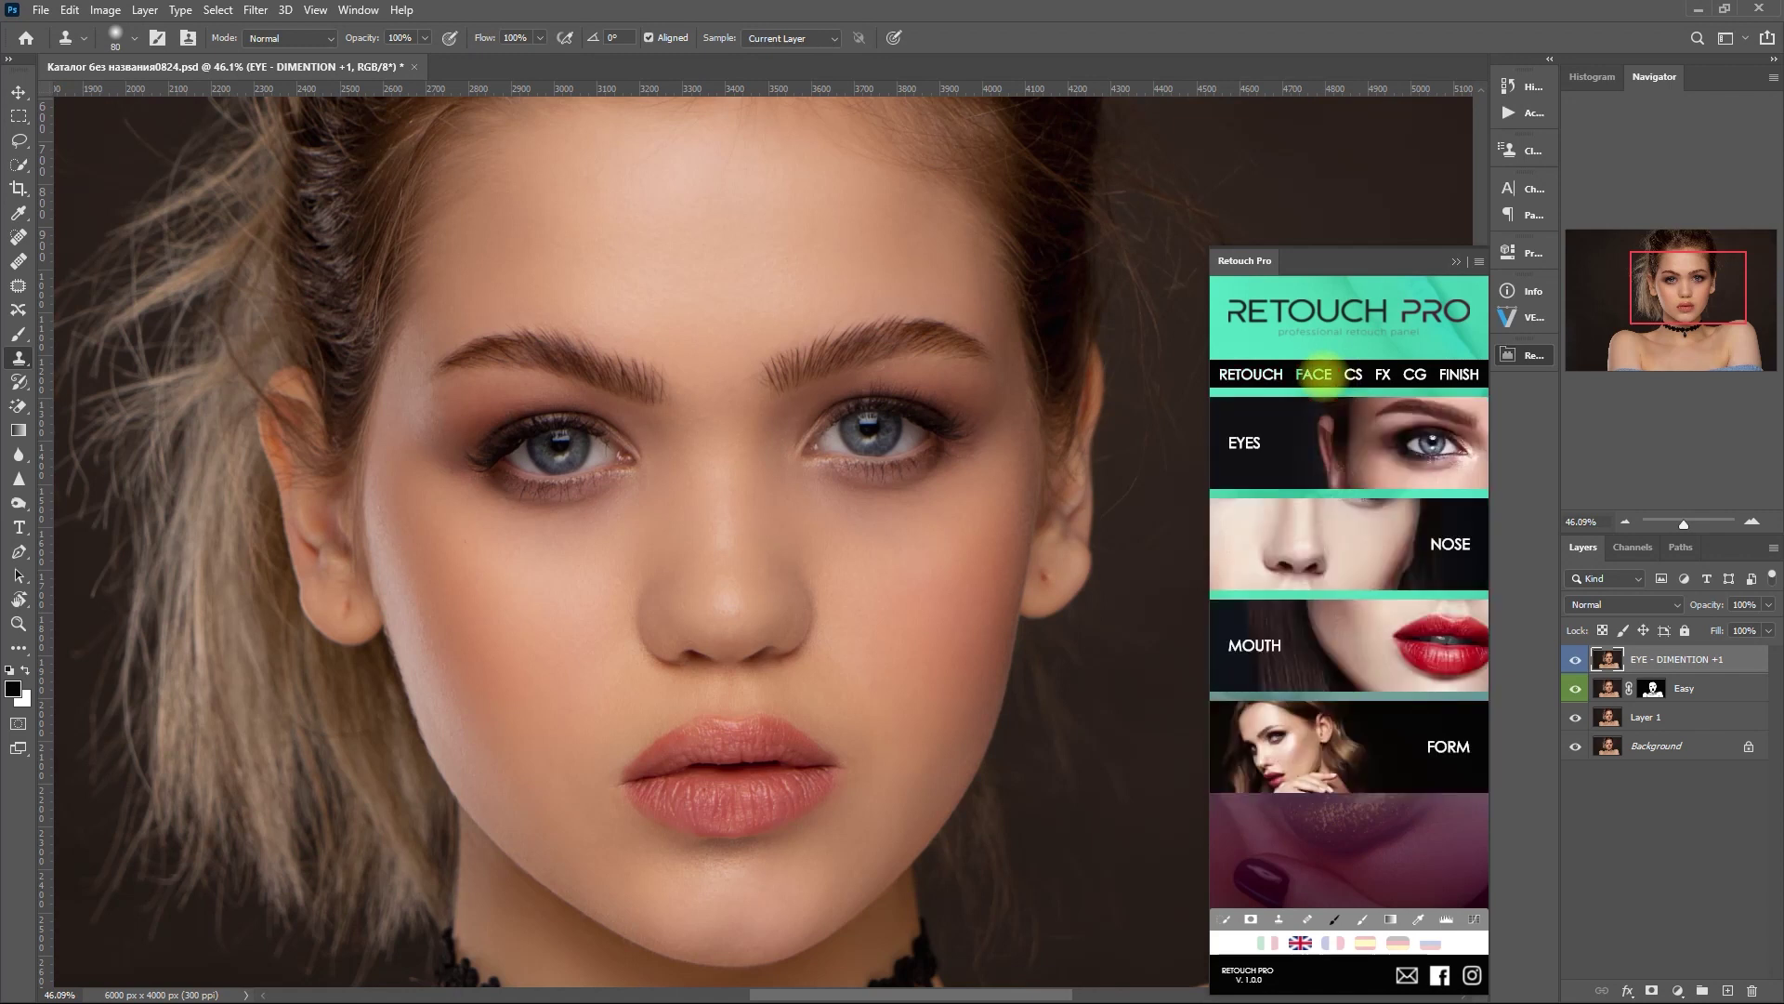
pyautogui.click(1388, 544)
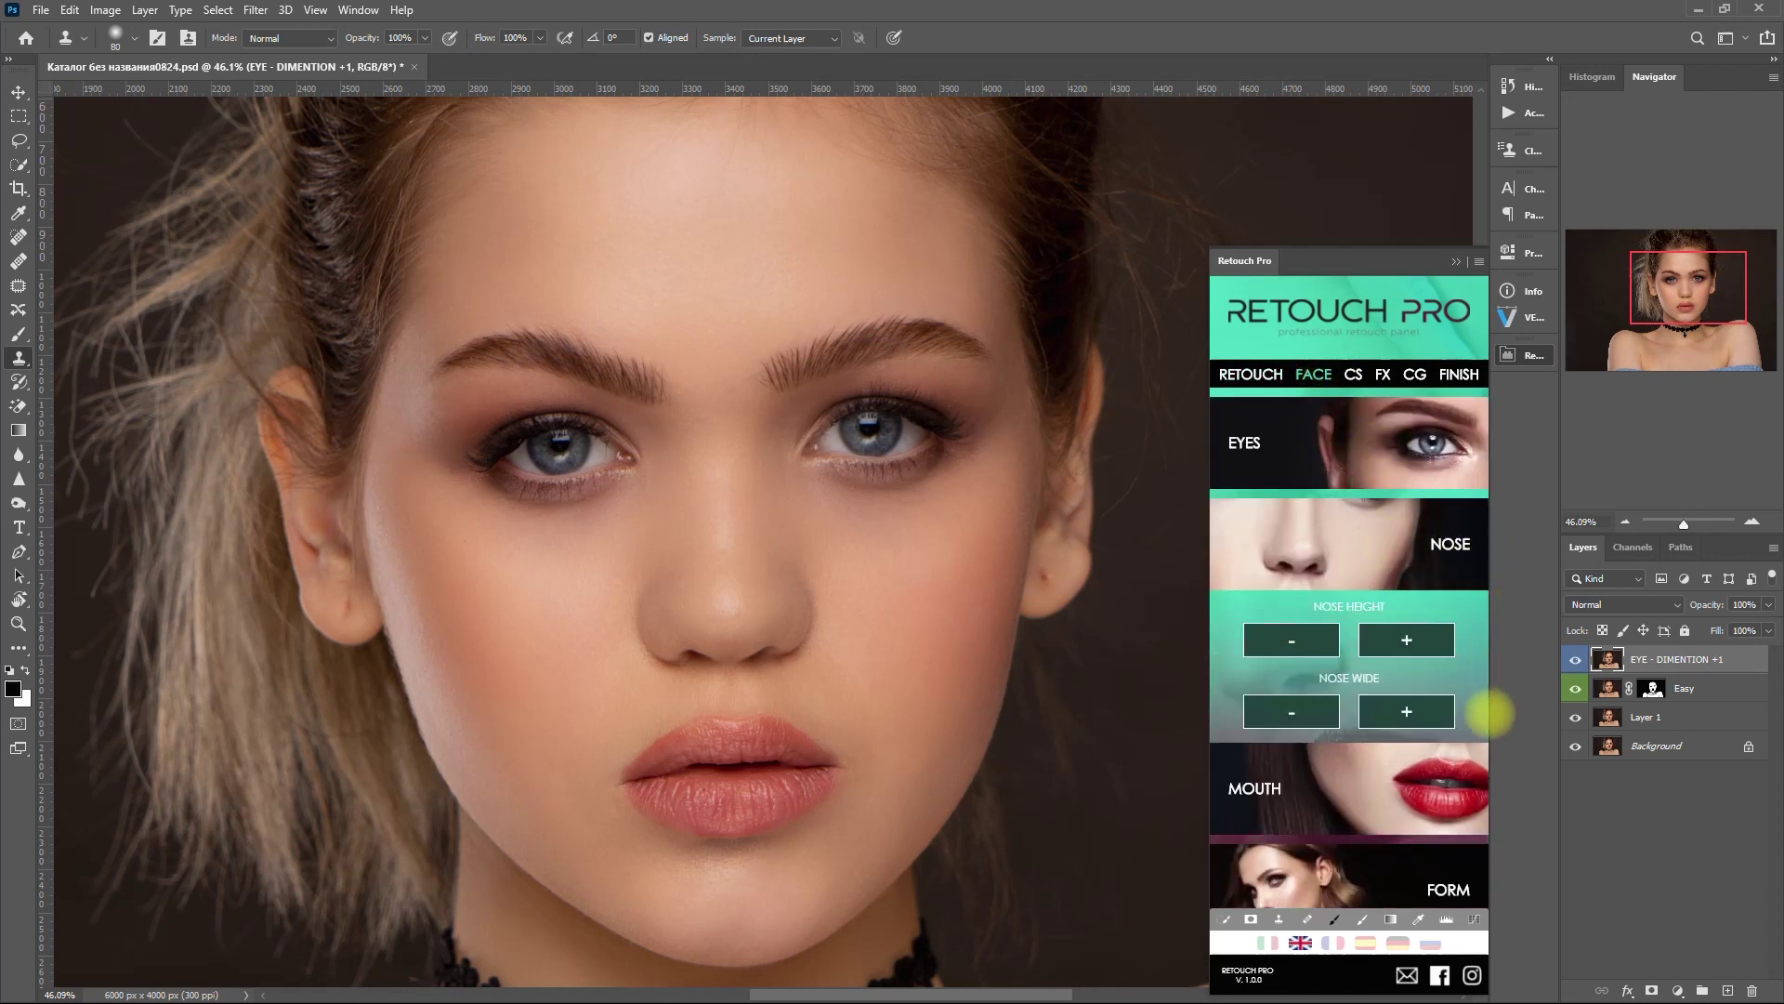
pyautogui.click(1324, 708)
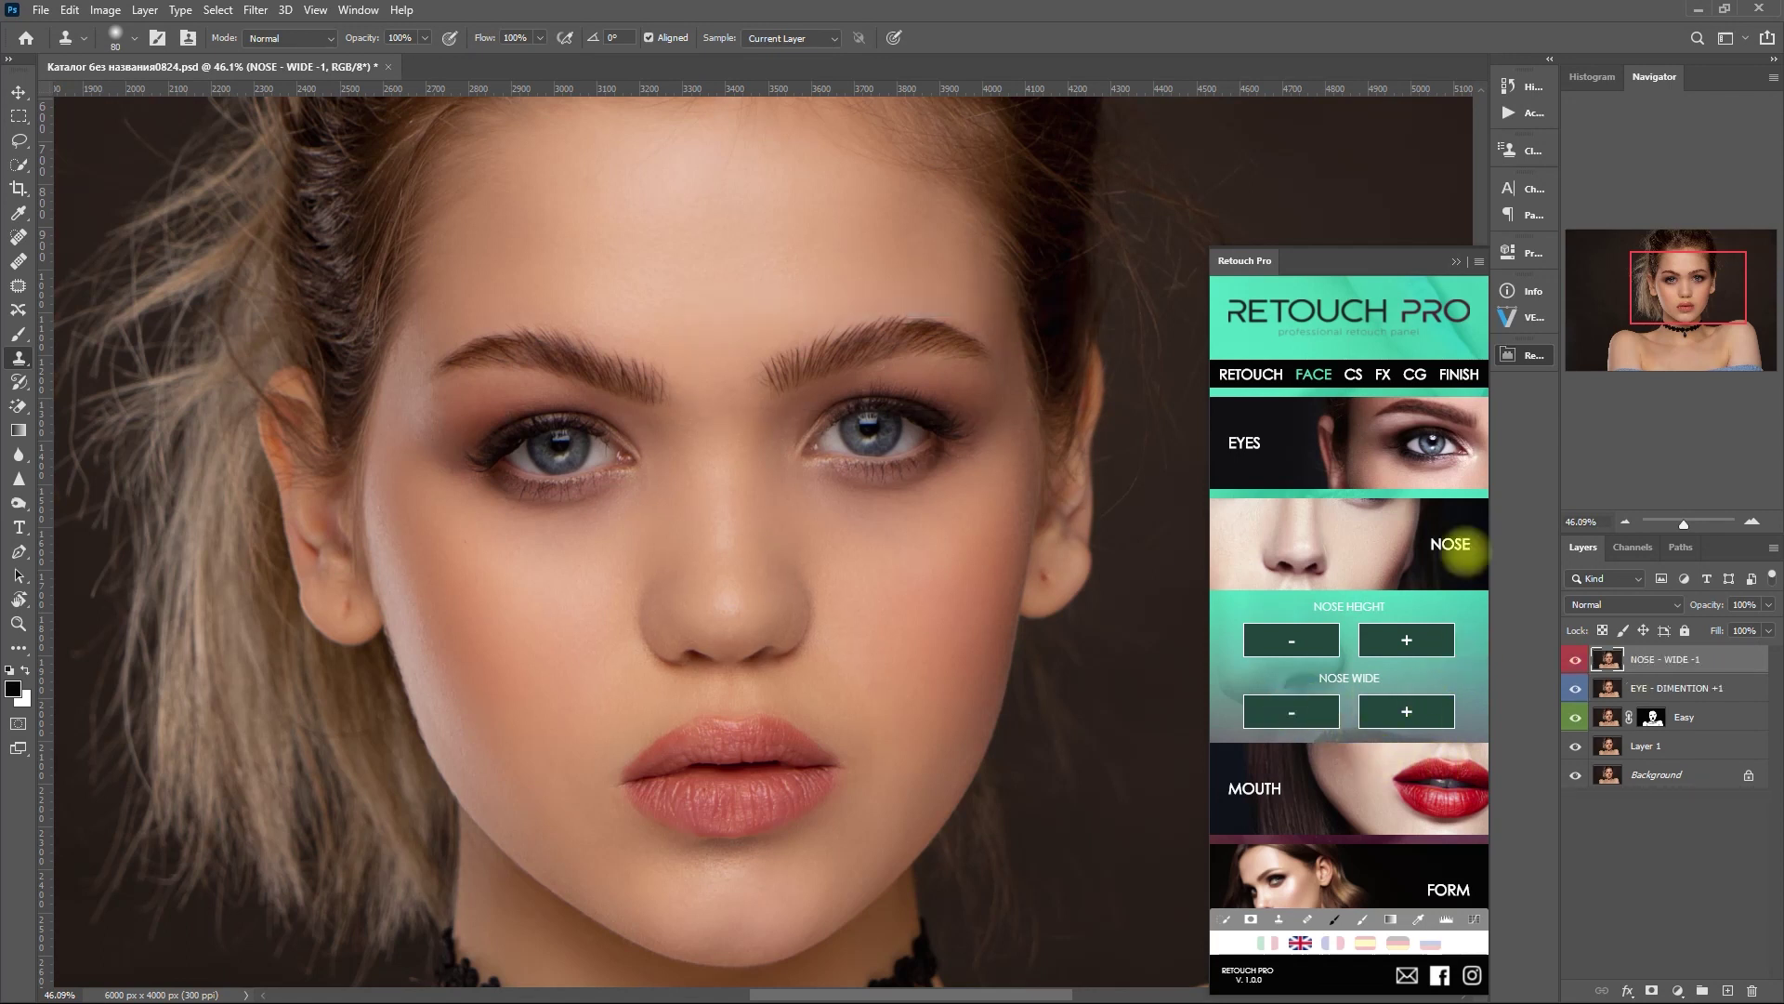
# Step: Collapse the panel and compare the NOSE - WIDE -1 layer before and after
pyautogui.click(1455, 261)
pyautogui.click(1574, 659)
pyautogui.click(1574, 659)
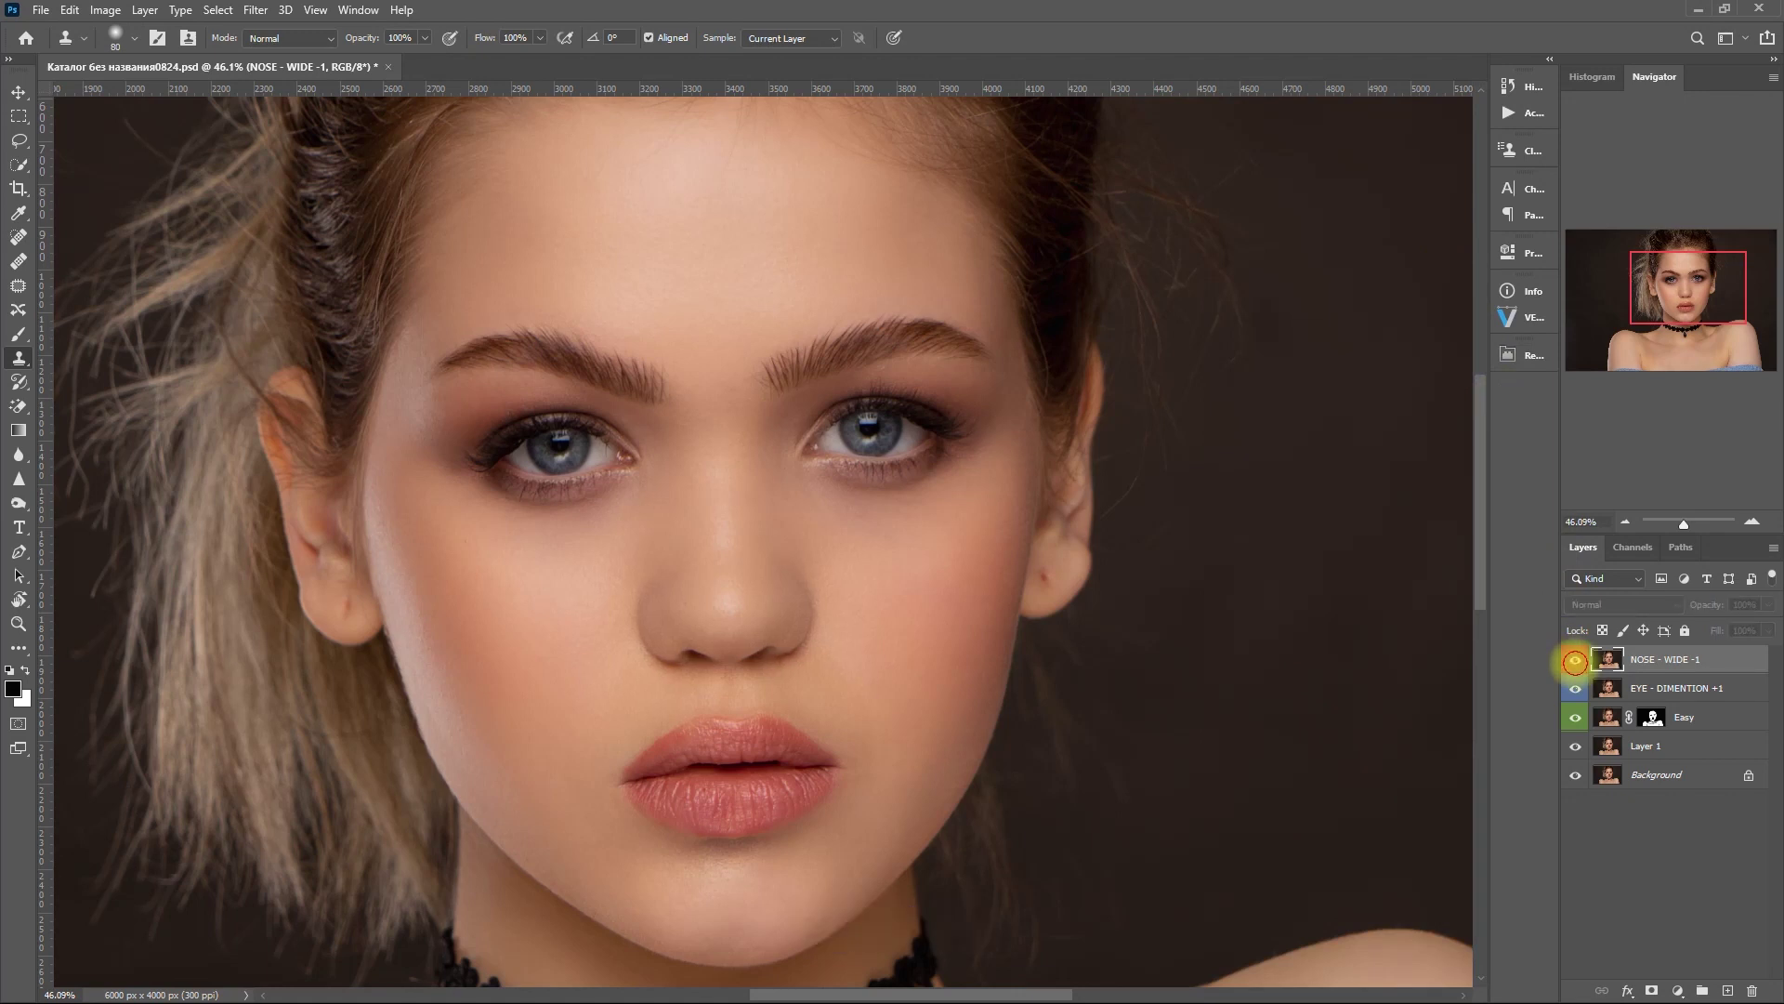
pyautogui.click(1574, 659)
pyautogui.click(1574, 659)
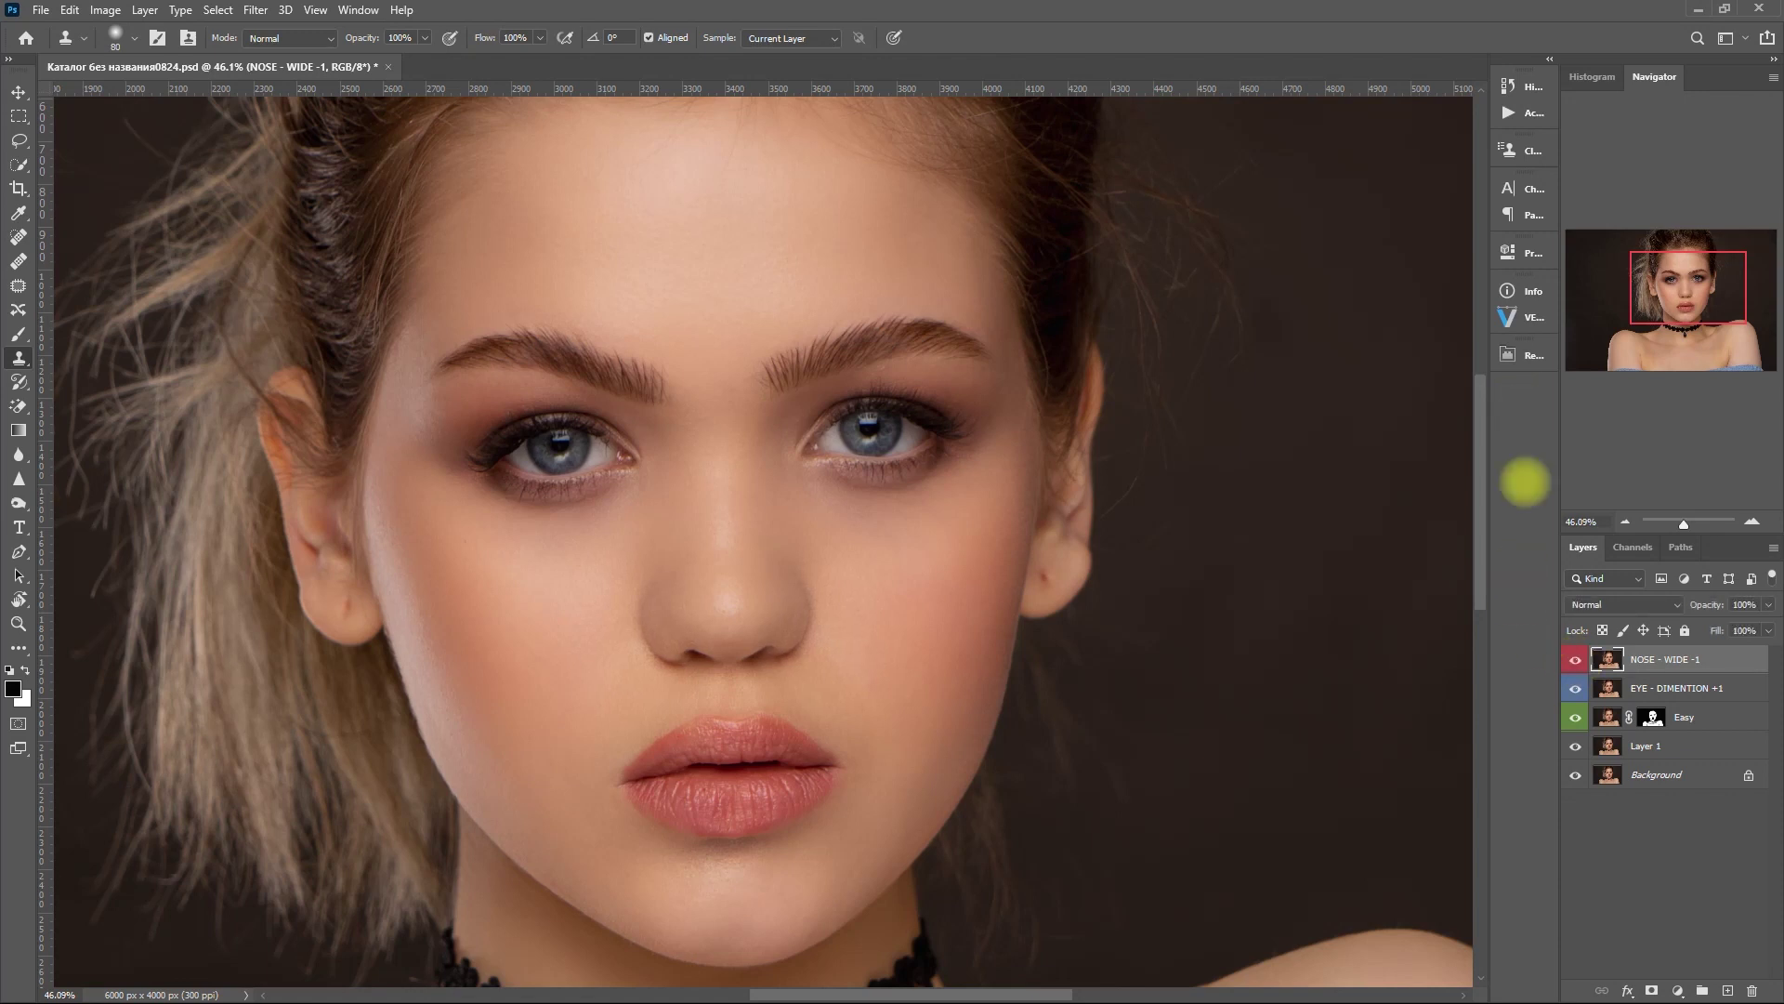
pyautogui.click(1524, 355)
# Step: In Retouch Pro's FACE > FORM section, apply Jaw -1 to slim the jawline
pyautogui.click(1314, 373)
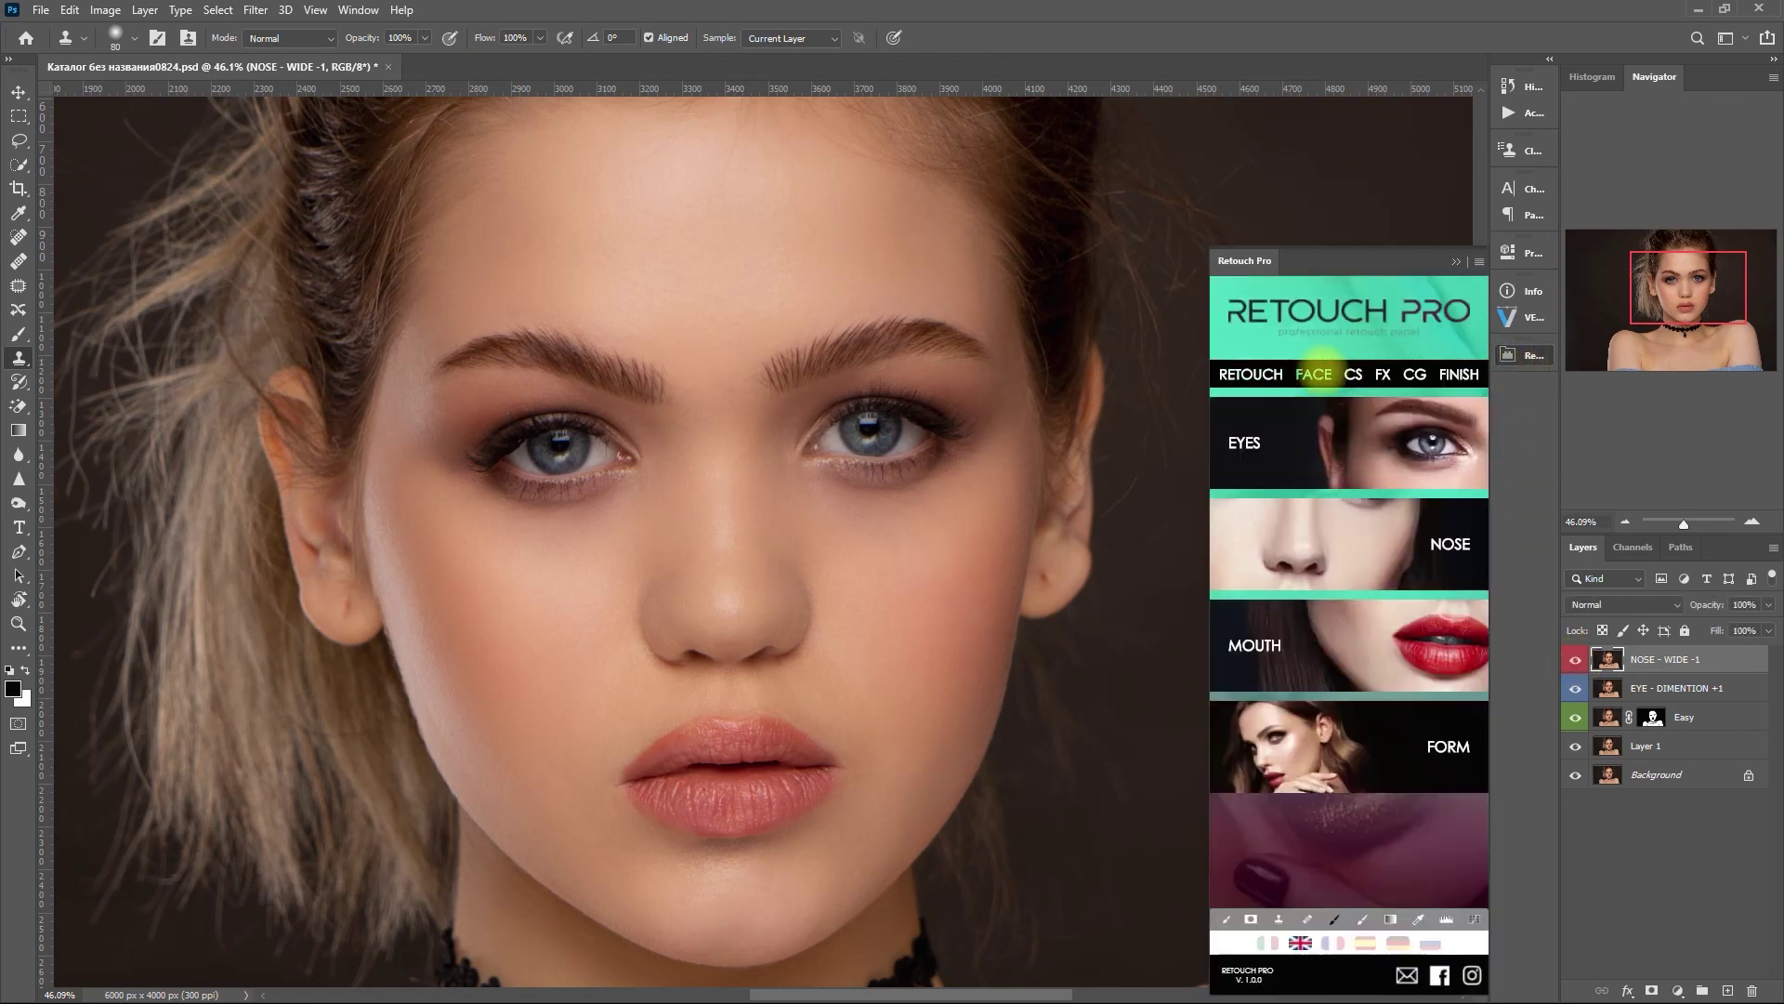
pyautogui.click(1406, 743)
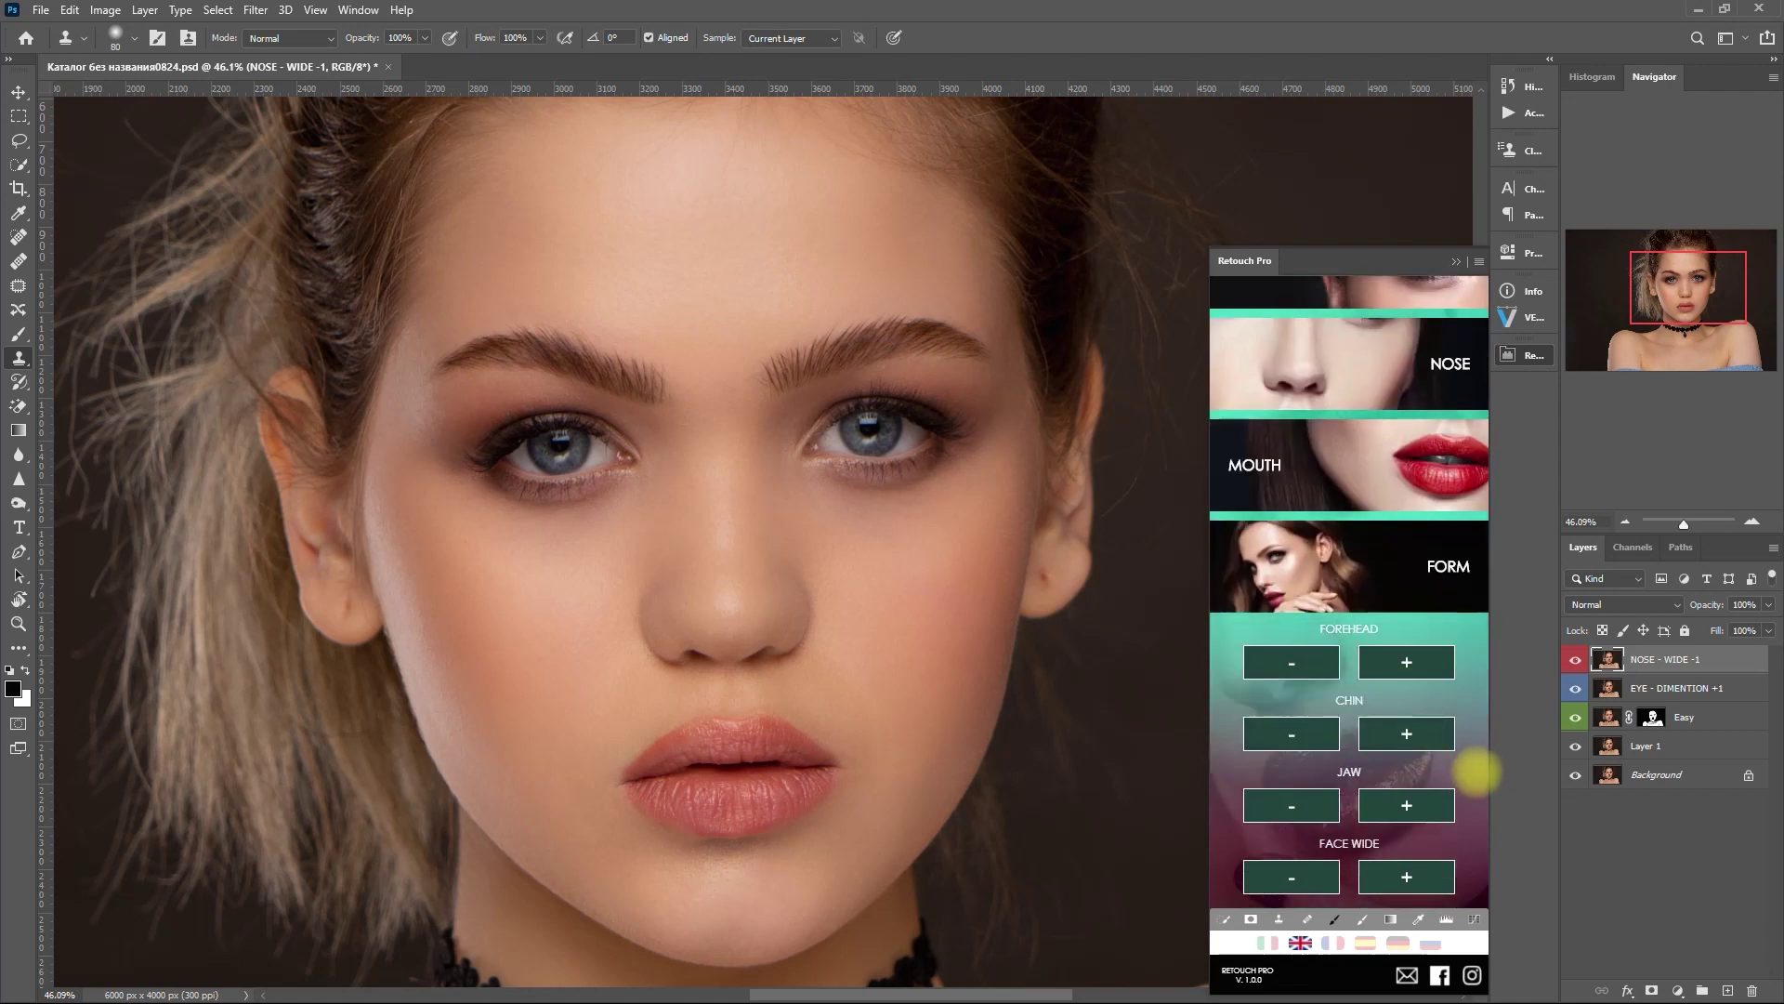
pyautogui.click(1310, 804)
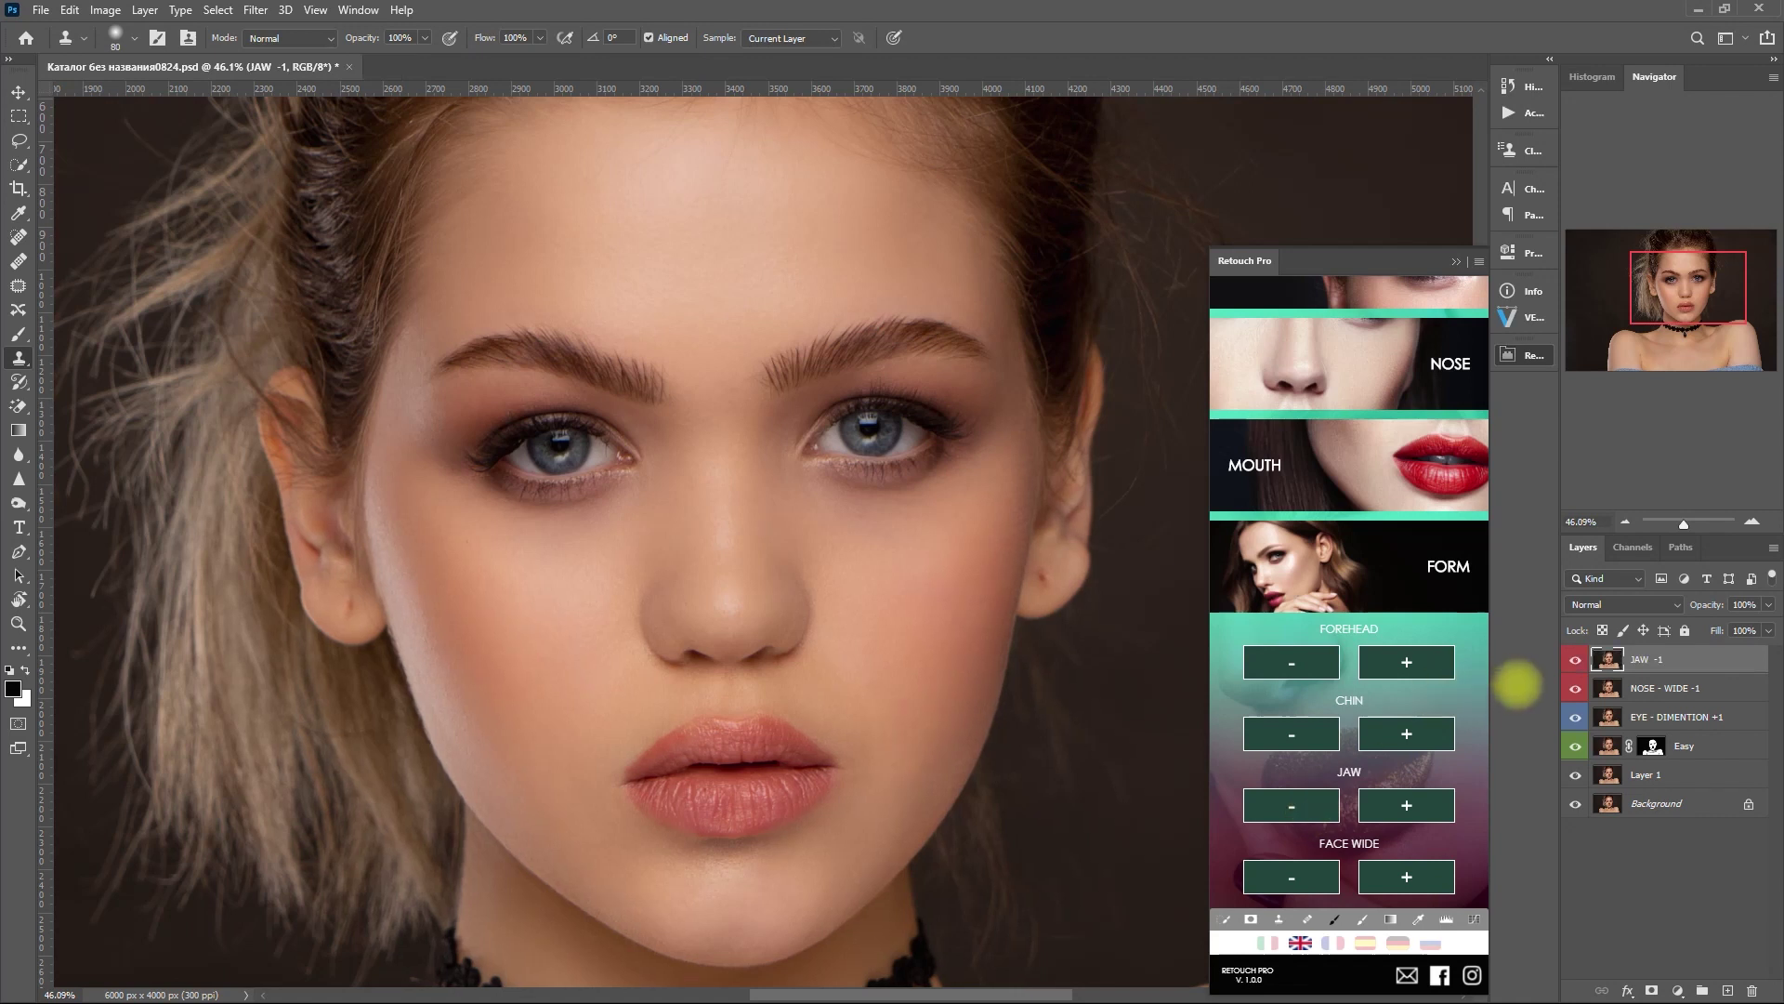
# Step: Collapse the panel, compare the JAW -1 layer before and after, and fit the image on screen
pyautogui.click(1455, 261)
pyautogui.click(1575, 660)
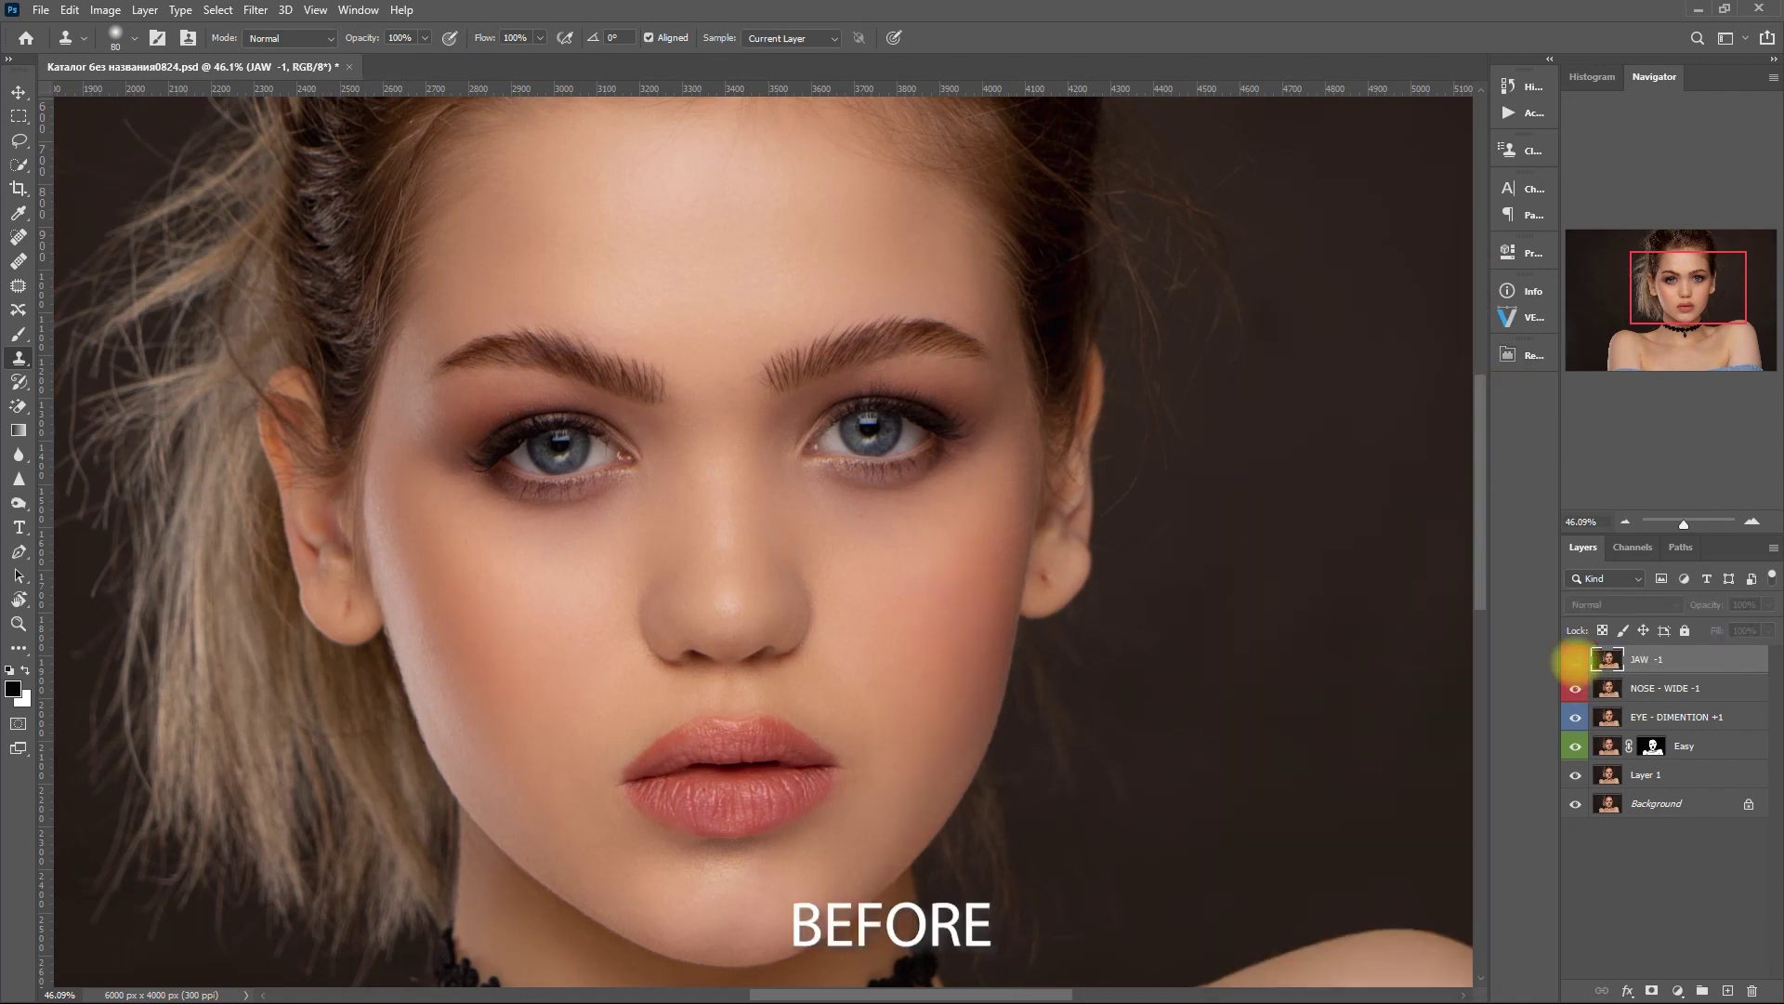
pyautogui.click(1575, 660)
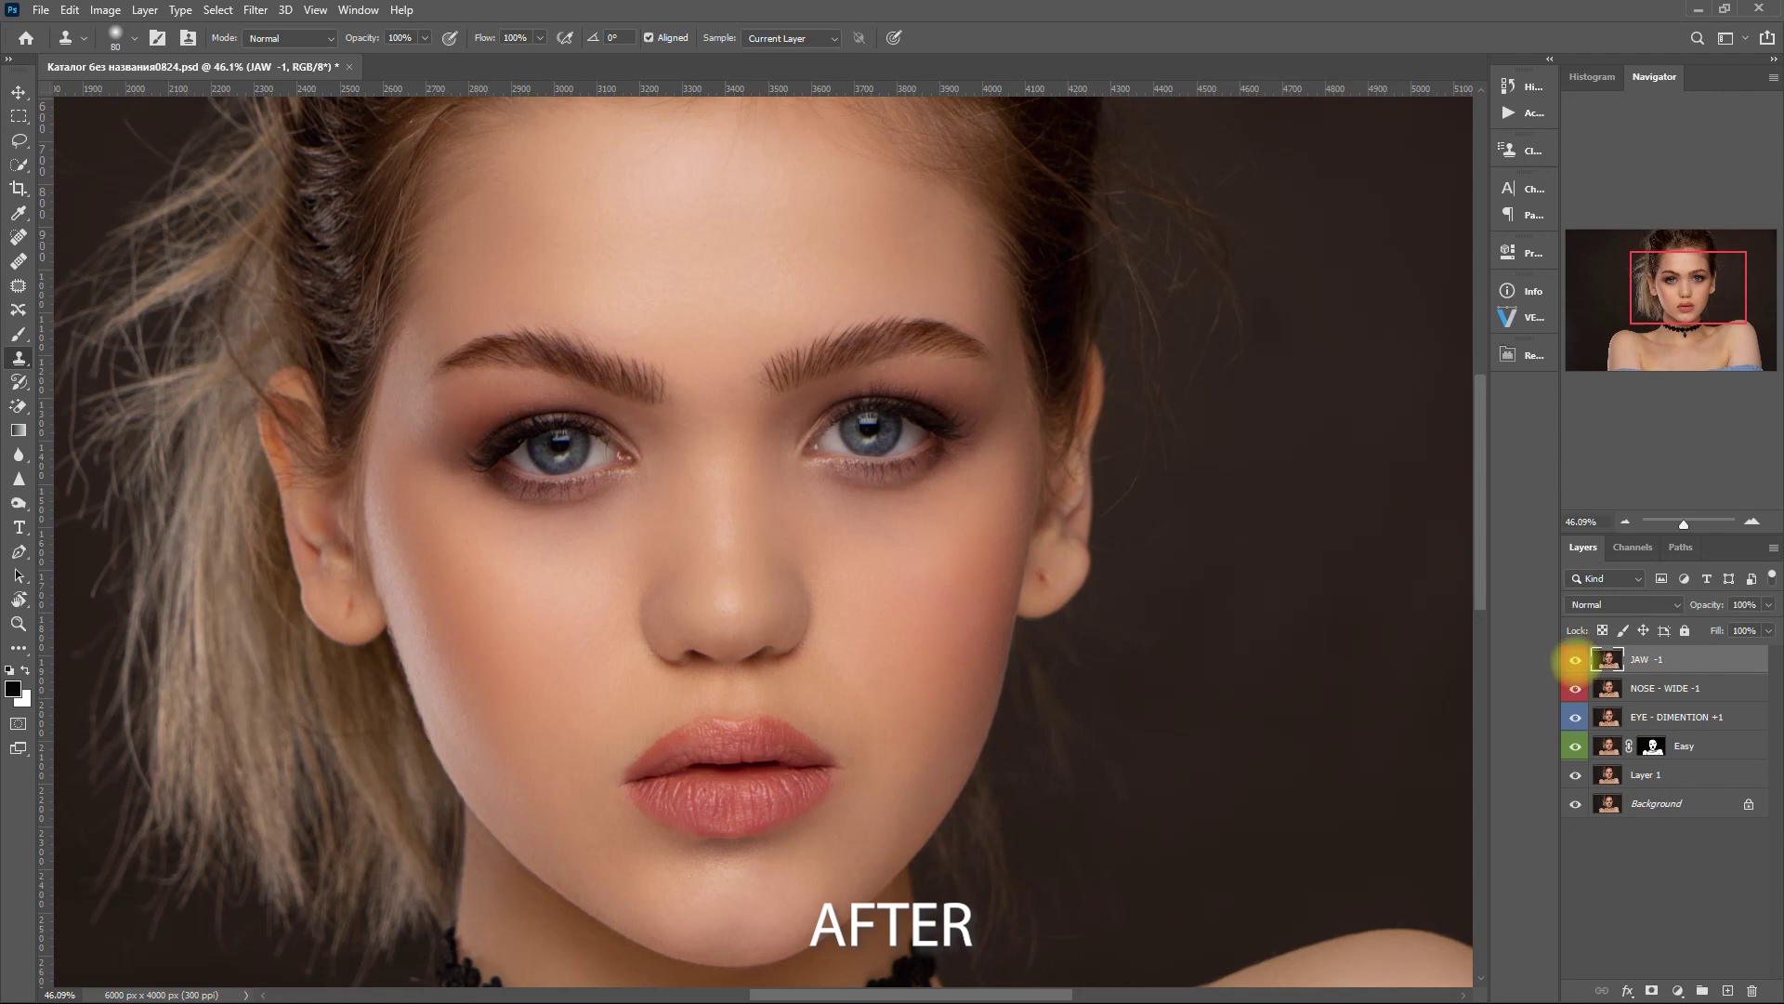
pyautogui.click(1575, 660)
pyautogui.click(1575, 660)
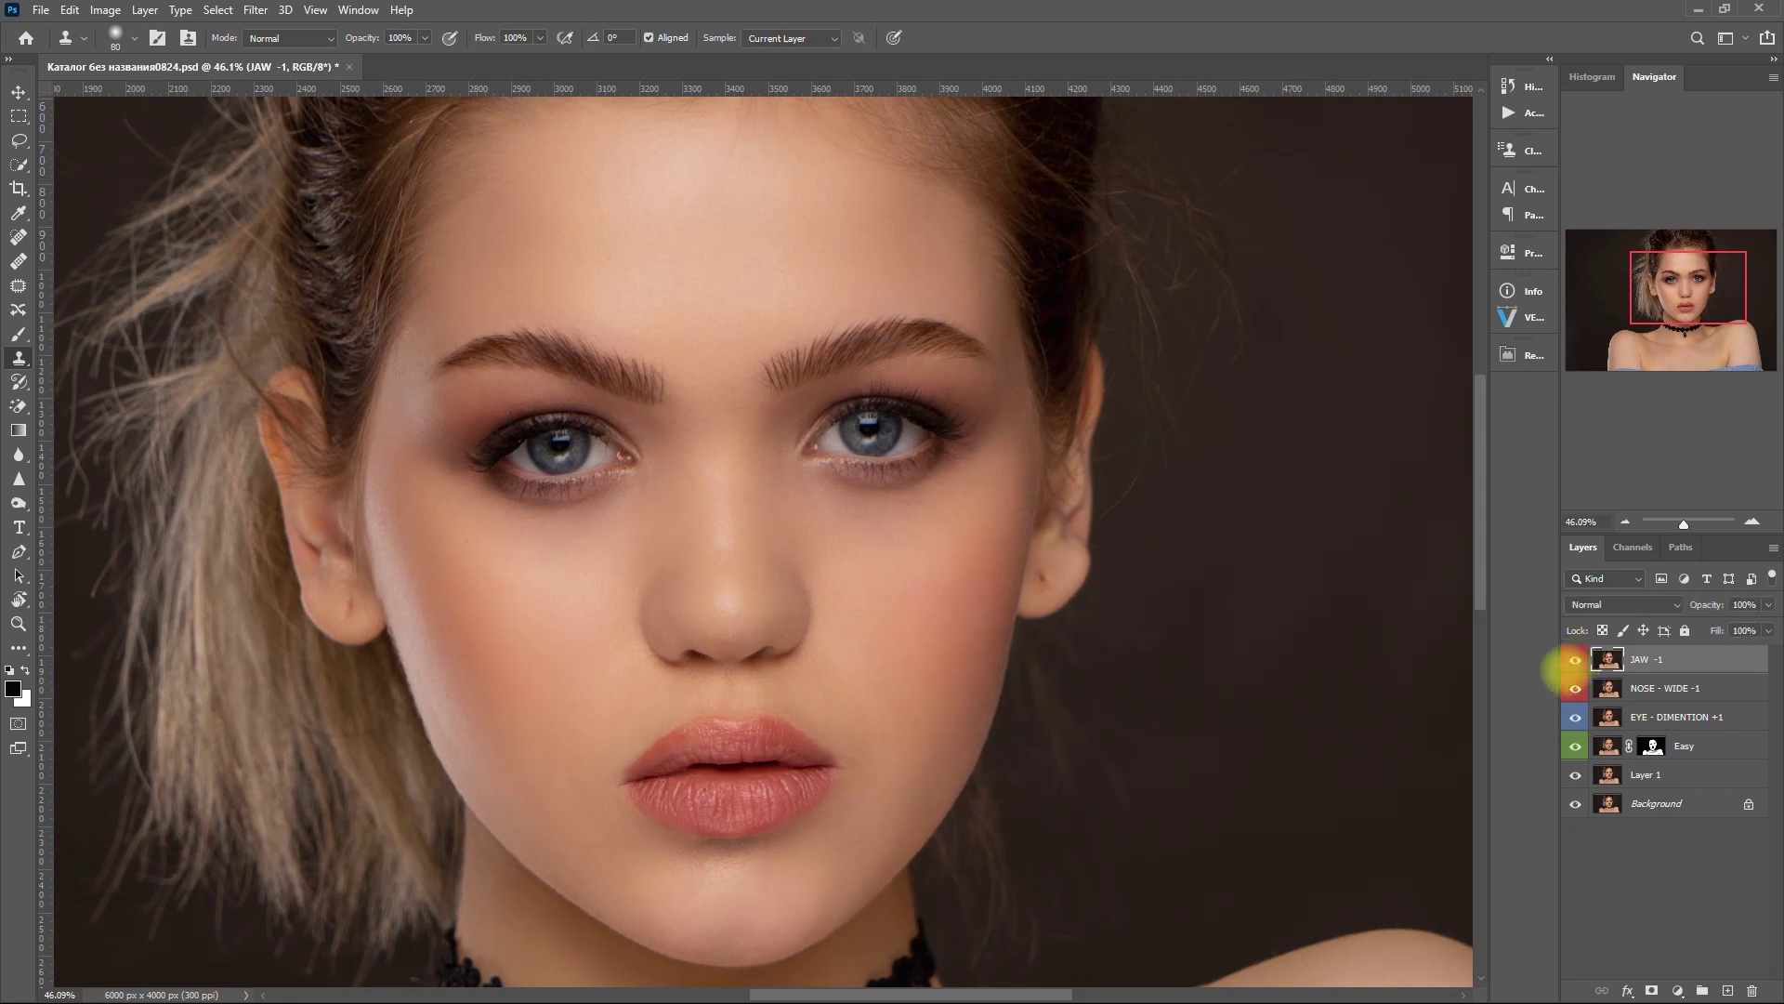
pyautogui.hotkey('ctrl', '0')
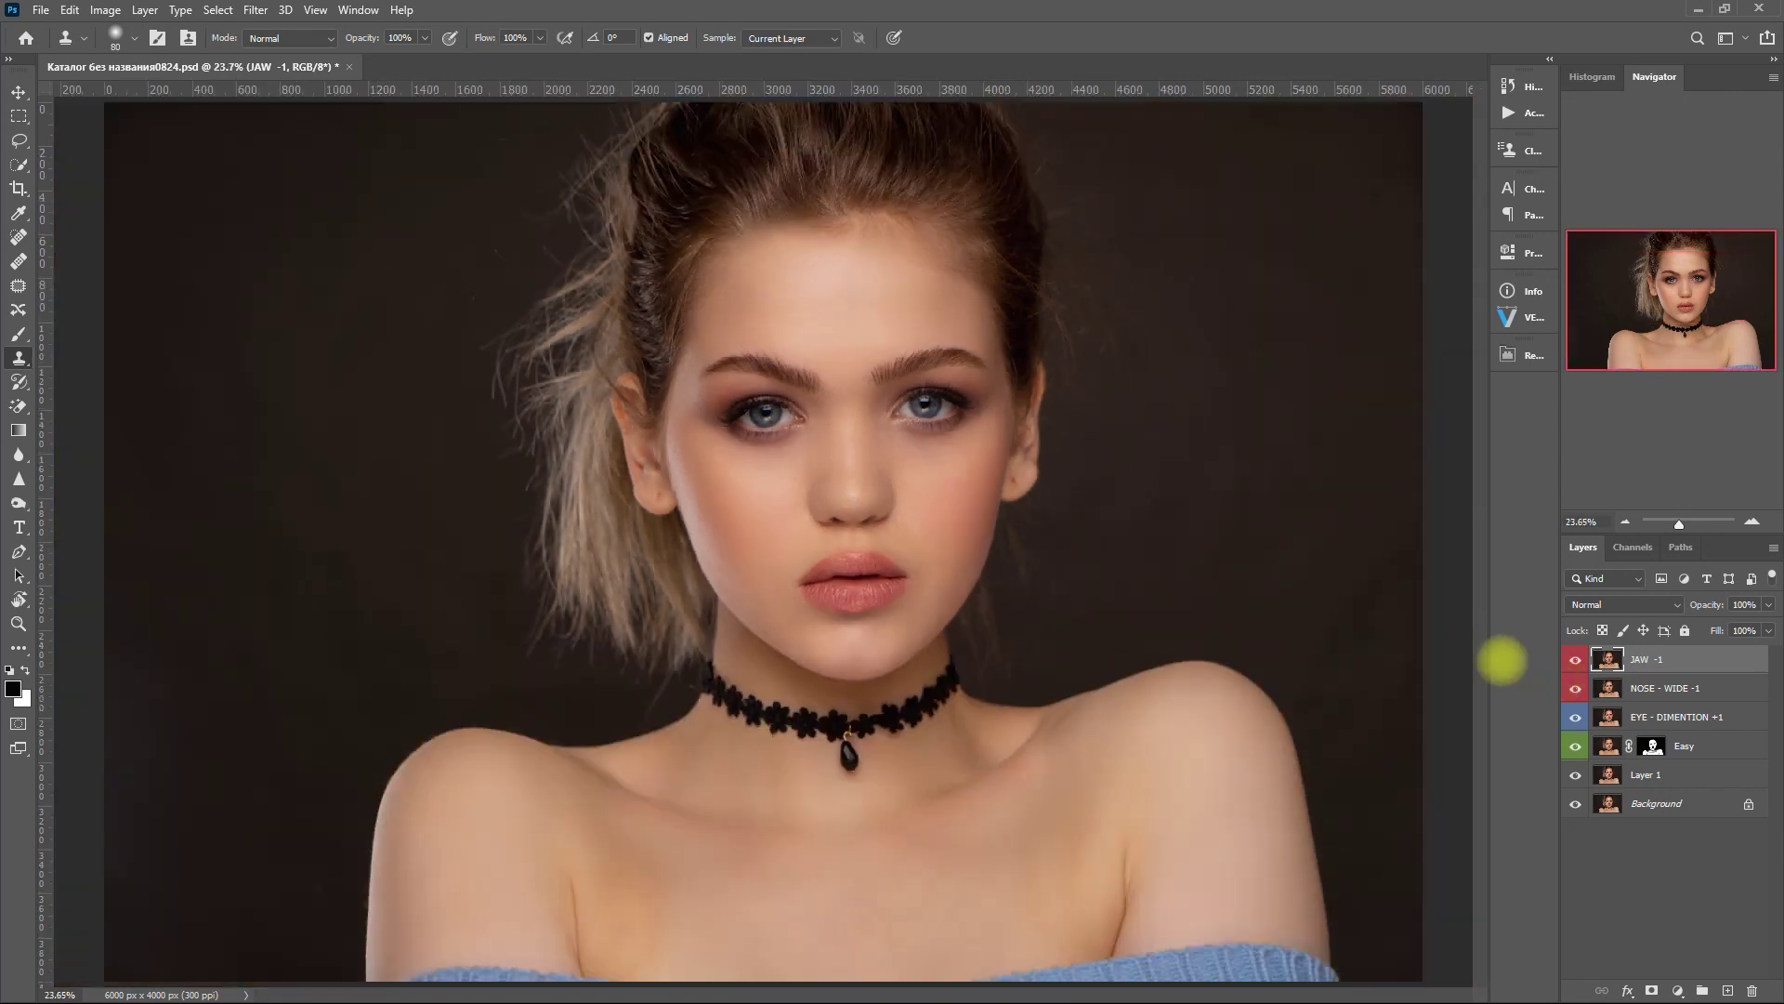
# Step: Gather the JAW -1, NOSE - WIDE -1 and EYE - DIMENTION +1 layers into Group 1
pyautogui.hotkey('ctrl', 'g')
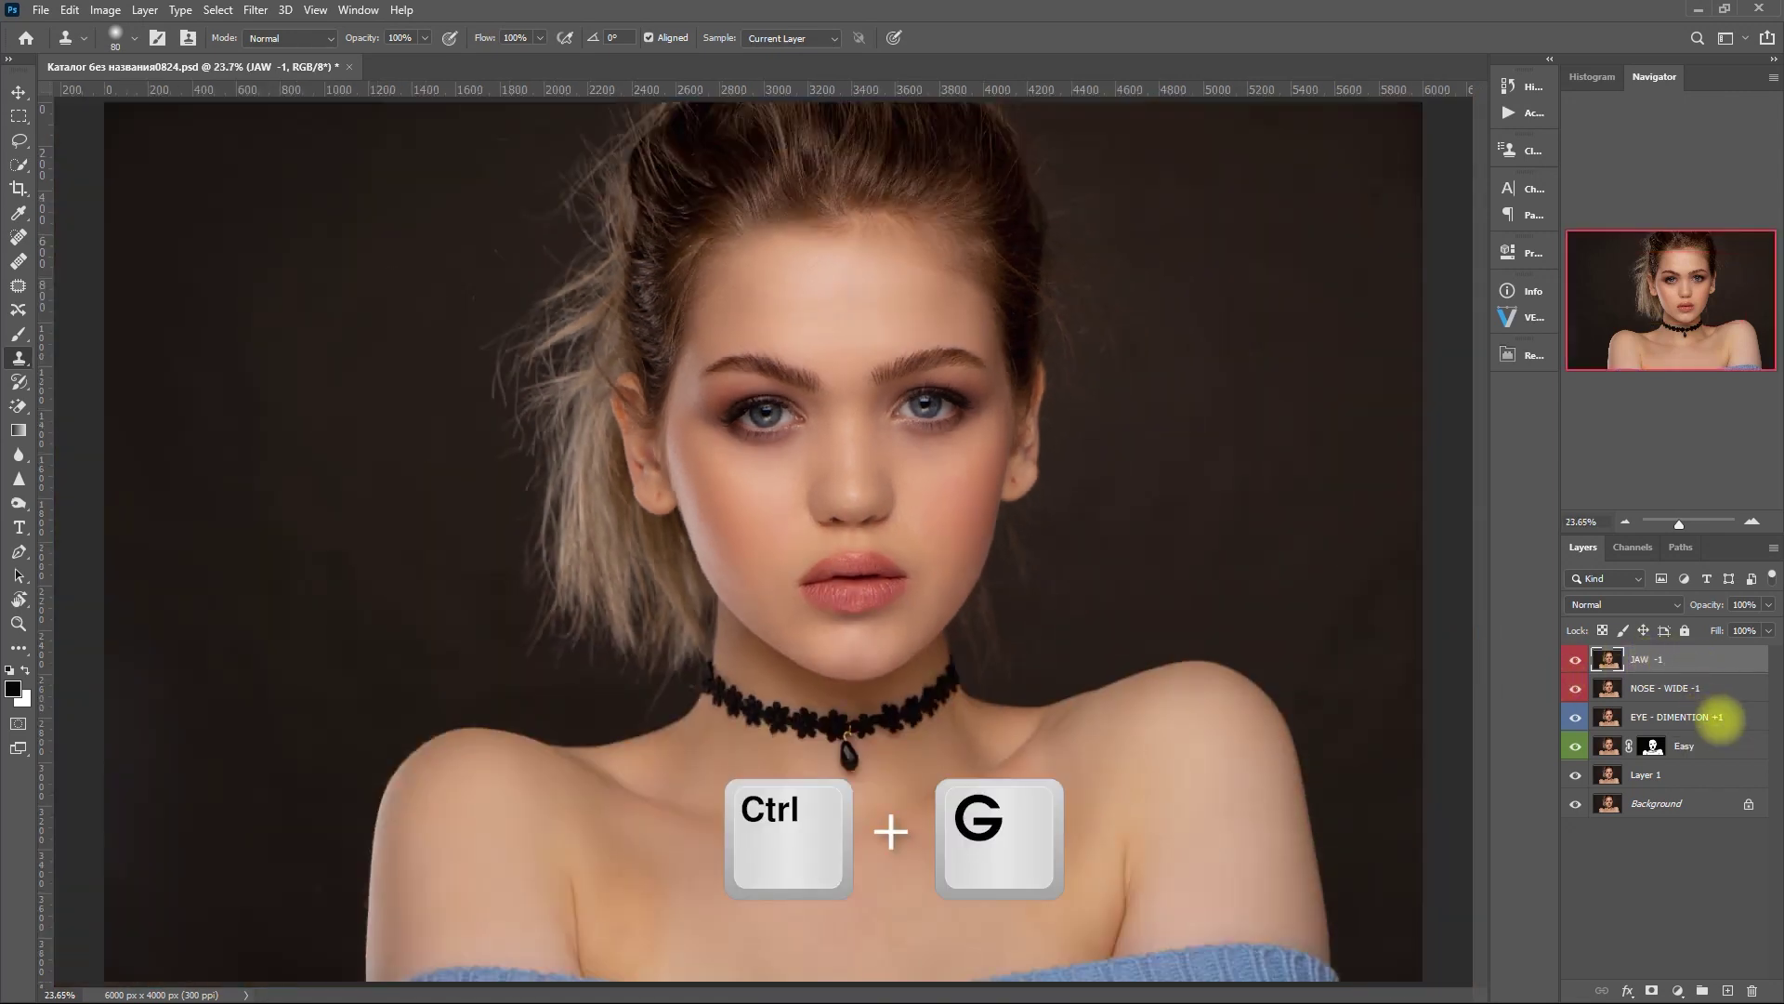
pyautogui.keyDown('shift'); pyautogui.click(1721, 717); pyautogui.keyUp('shift')
pyautogui.hotkey('ctrl', 'g')
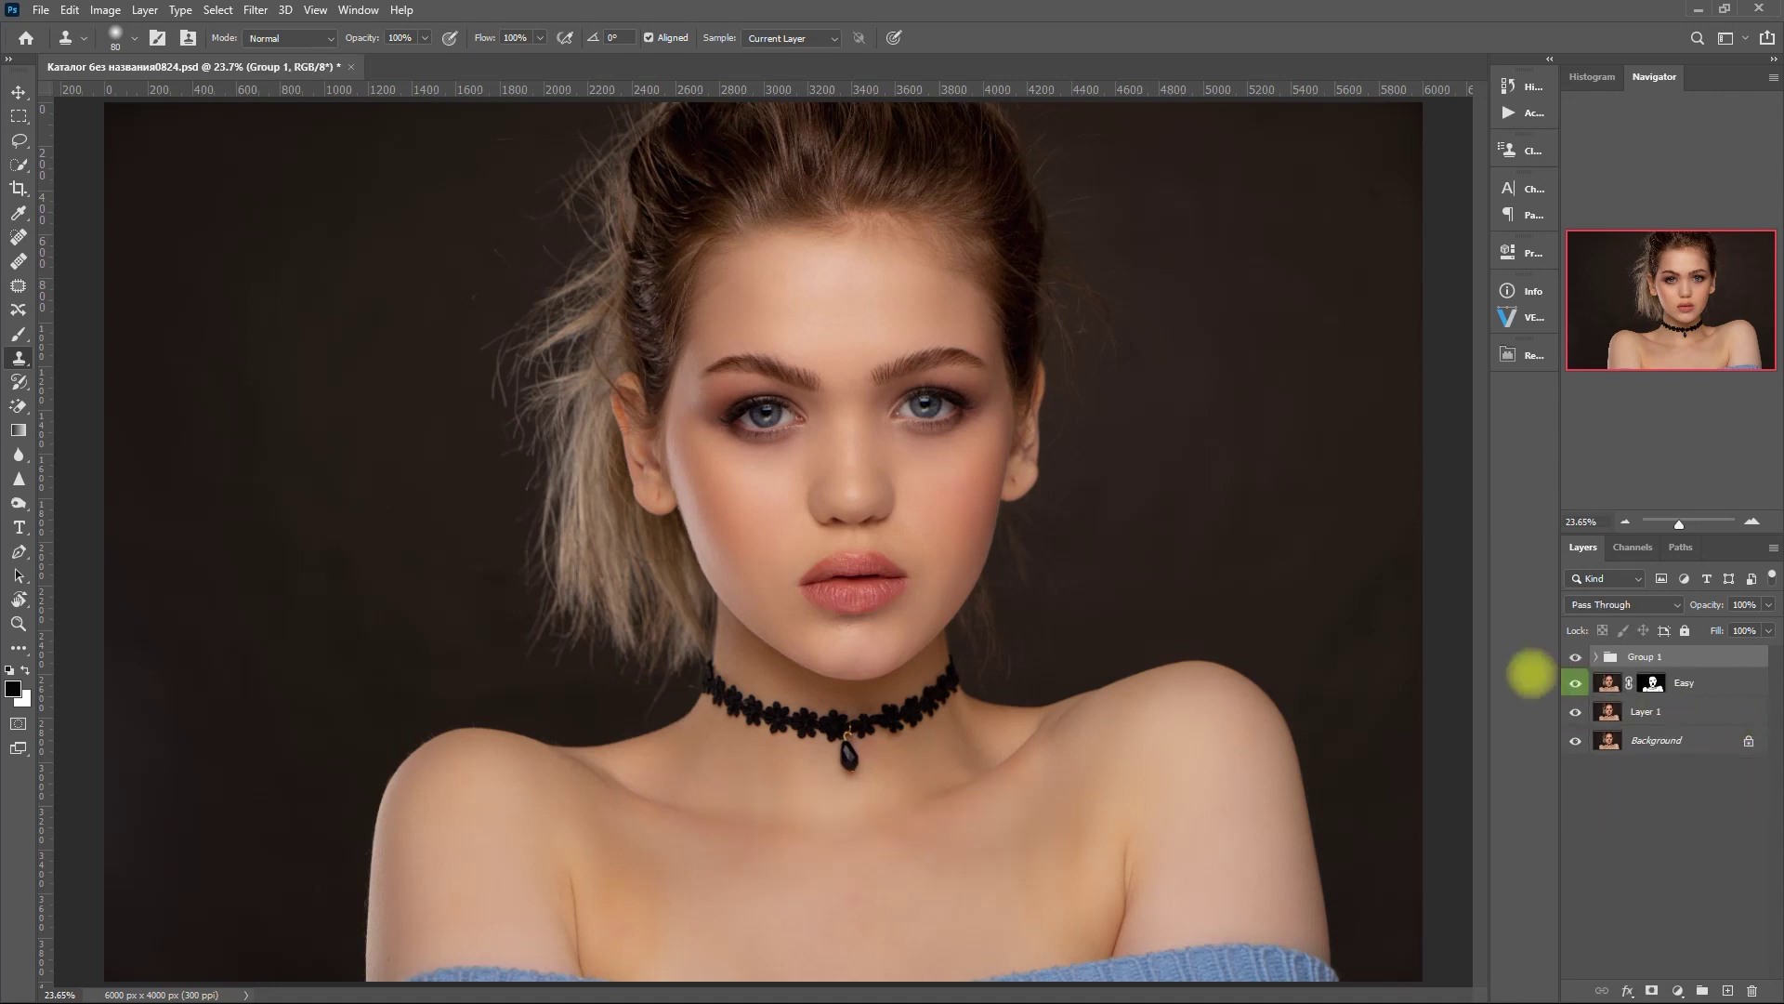
# Step: Toggle Group 1's visibility to compare the portrait before and after reshaping
pyautogui.click(1575, 656)
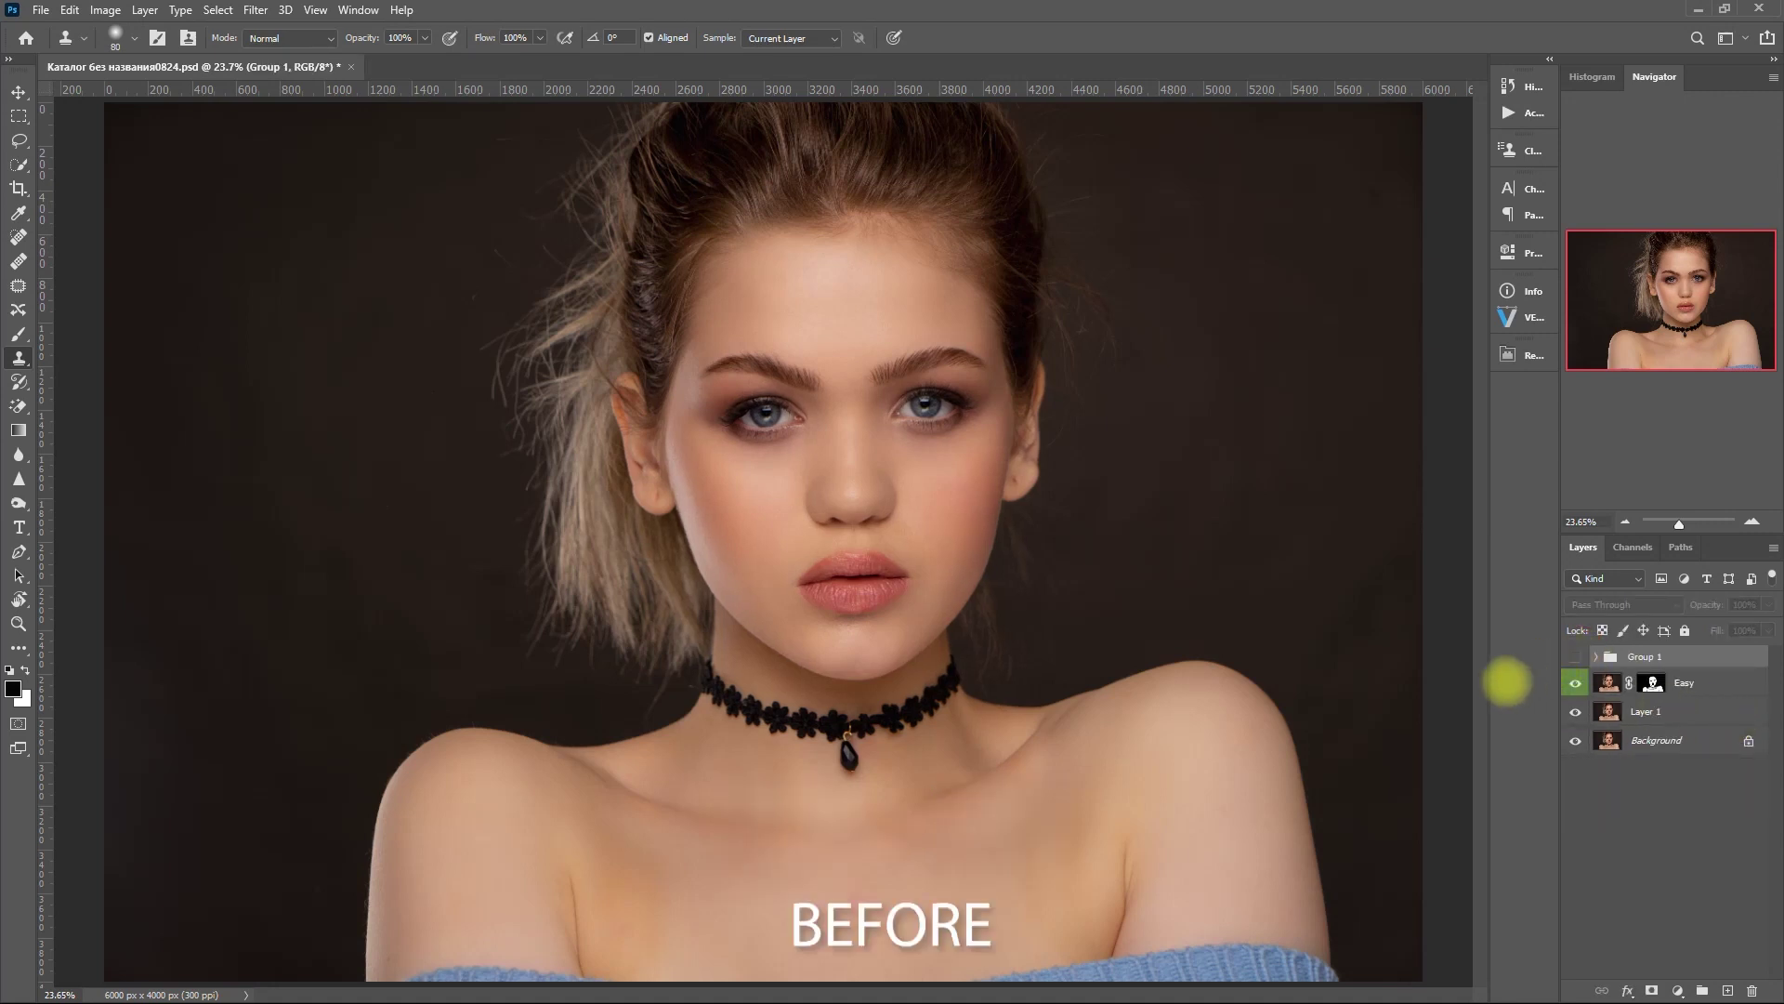
pyautogui.click(1575, 656)
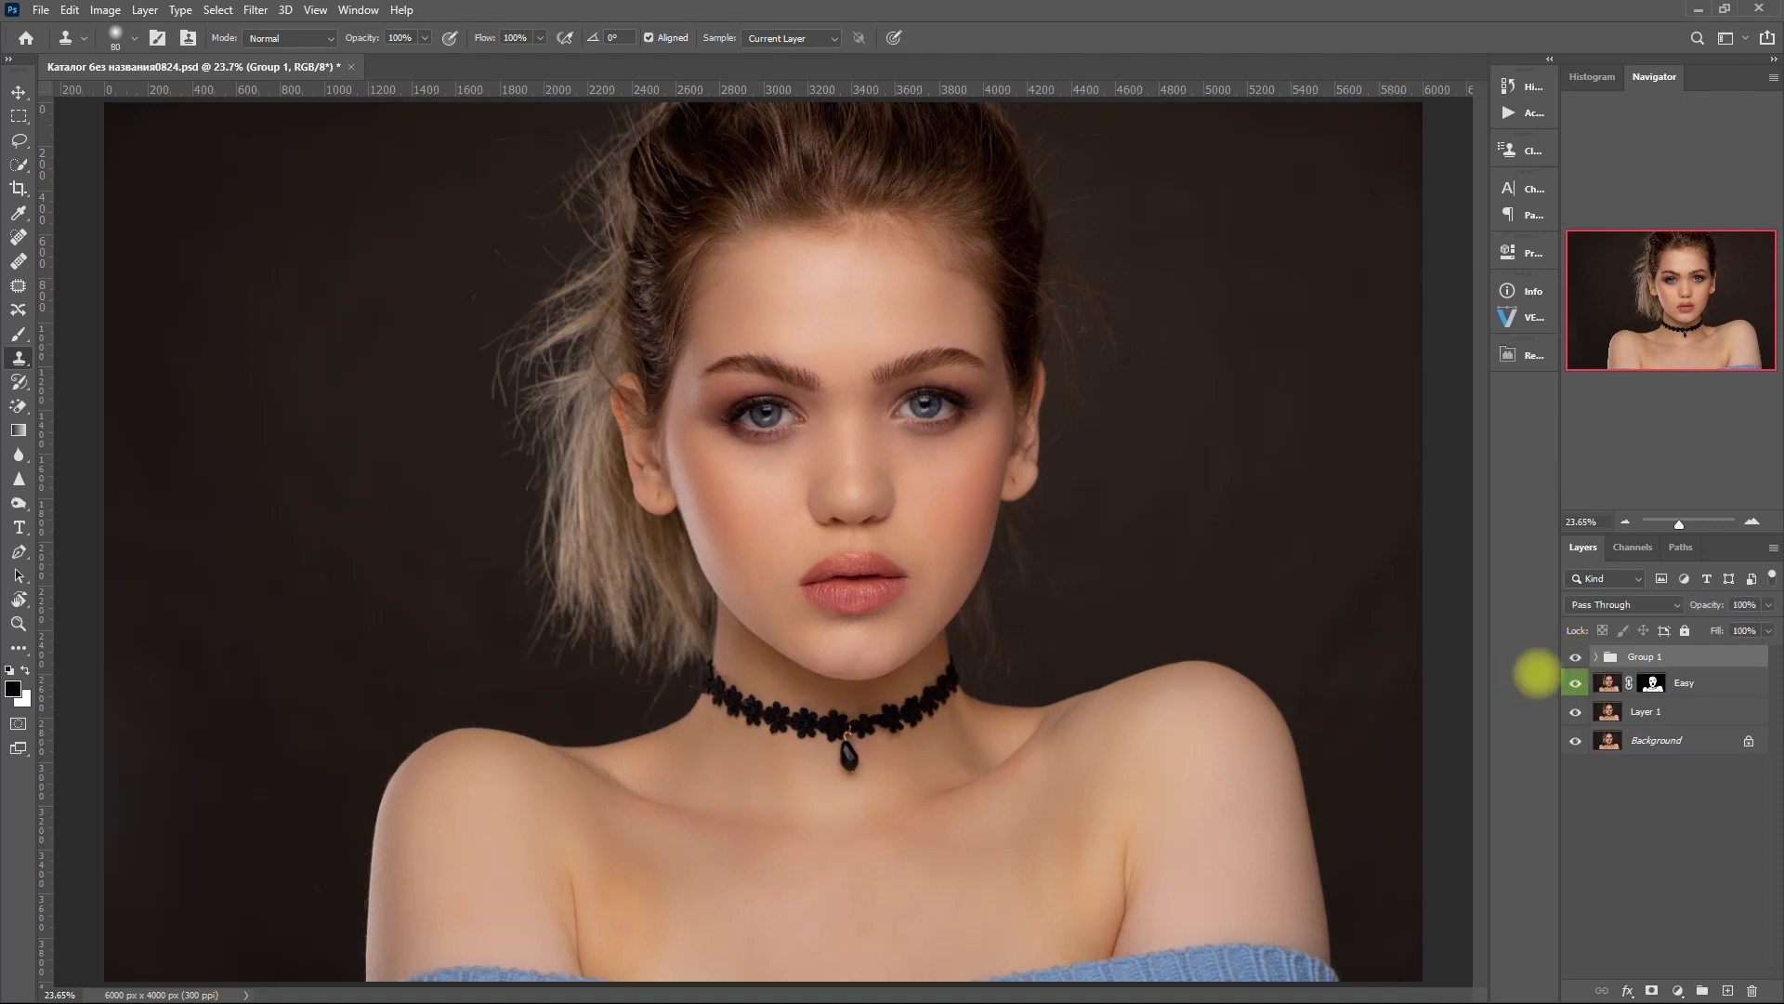
pyautogui.click(1575, 656)
pyautogui.click(1575, 656)
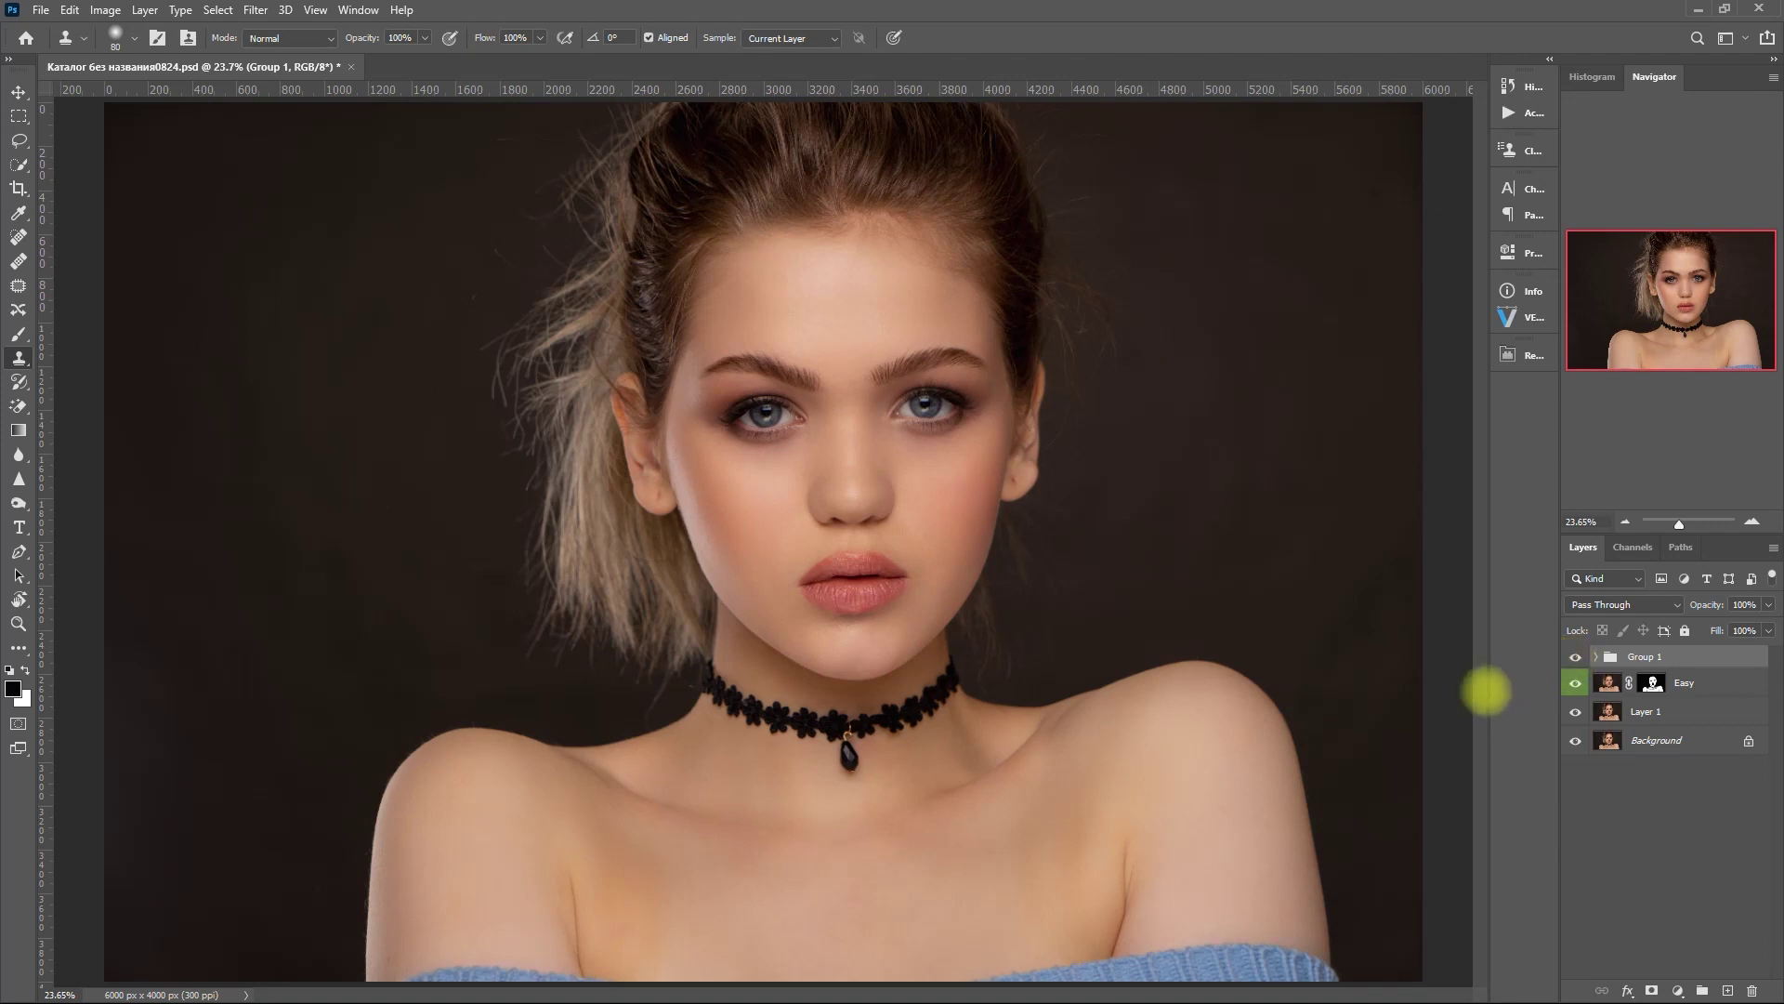
# Step: Compare the portrait close up with and without Group 1's reshaping, then fit the whole image on screen
pyautogui.scroll(3, 1019, 521)
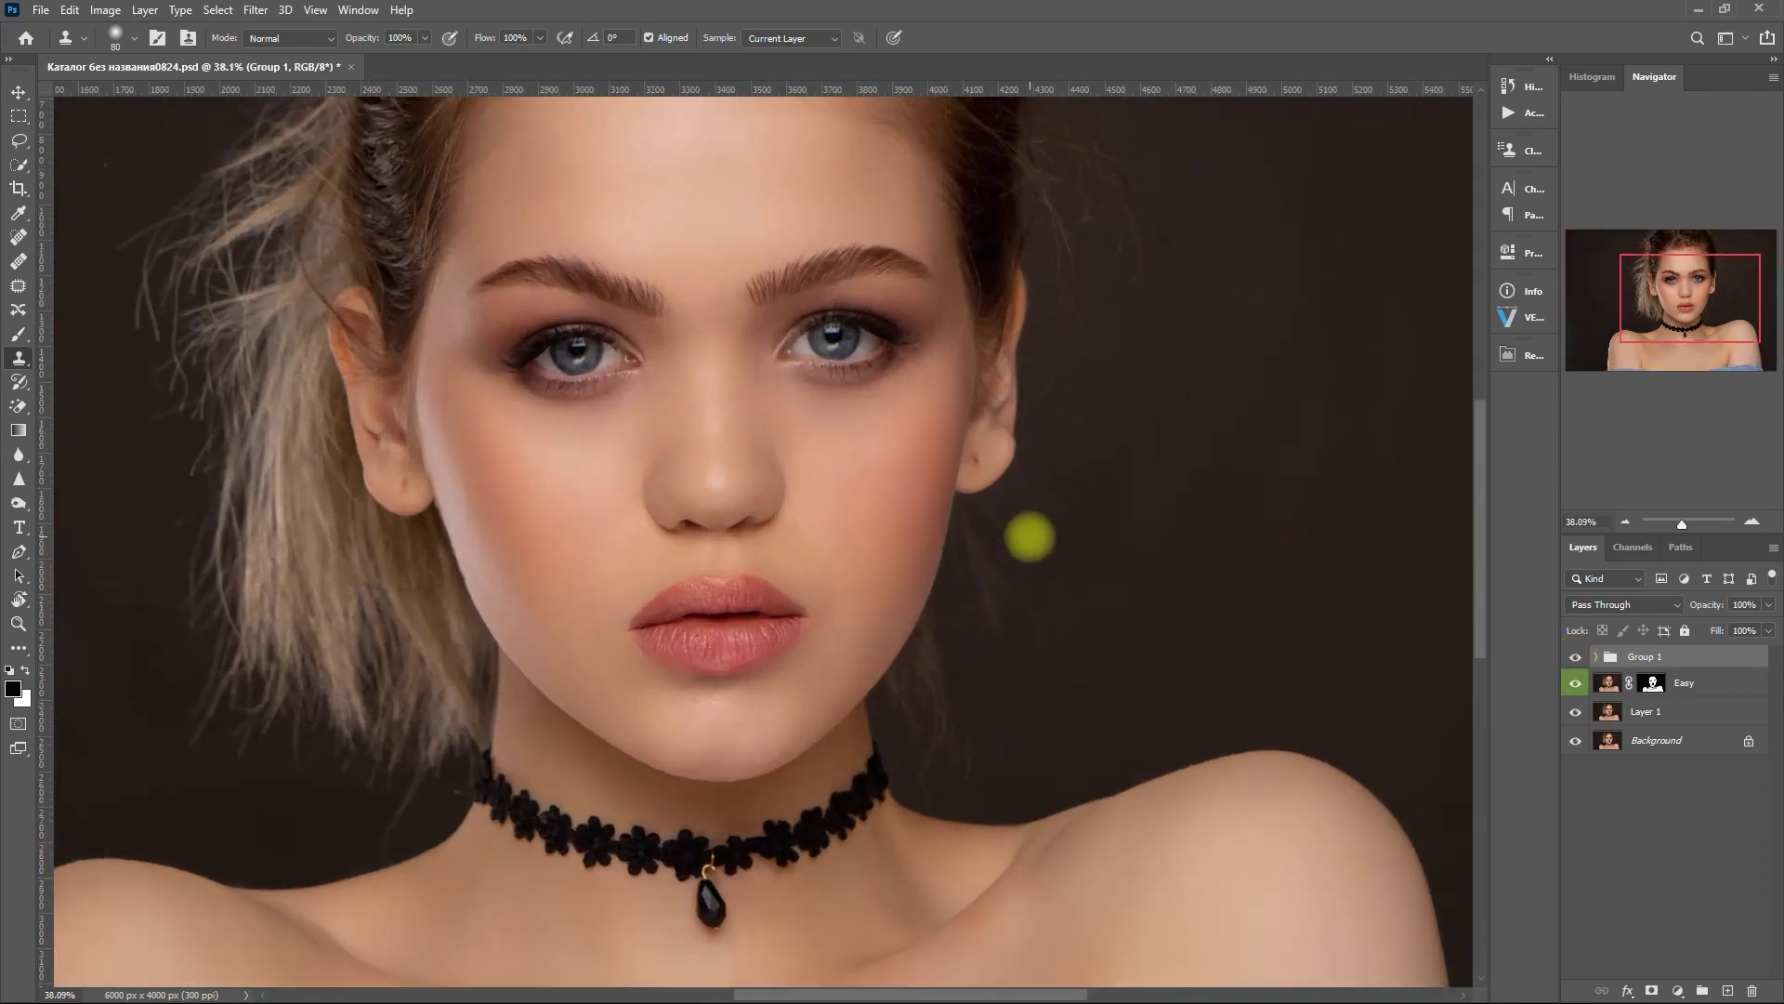
pyautogui.scroll(3, 1095, 649)
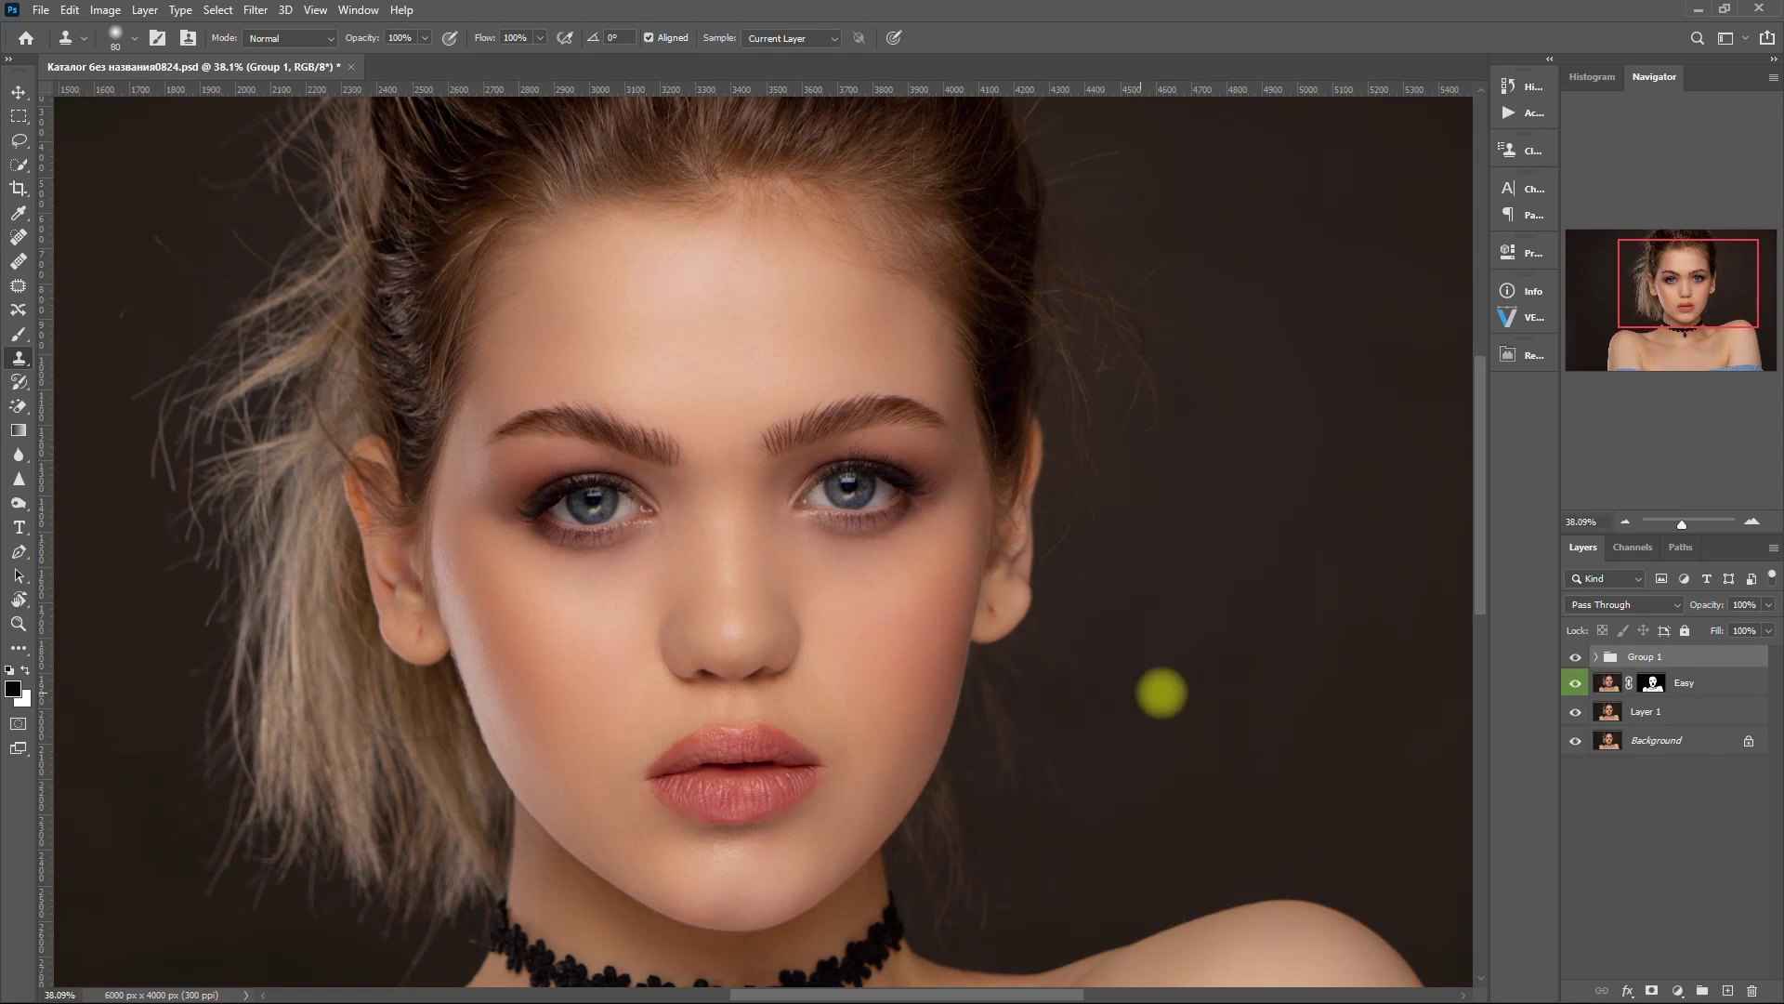
pyautogui.click(1571, 656)
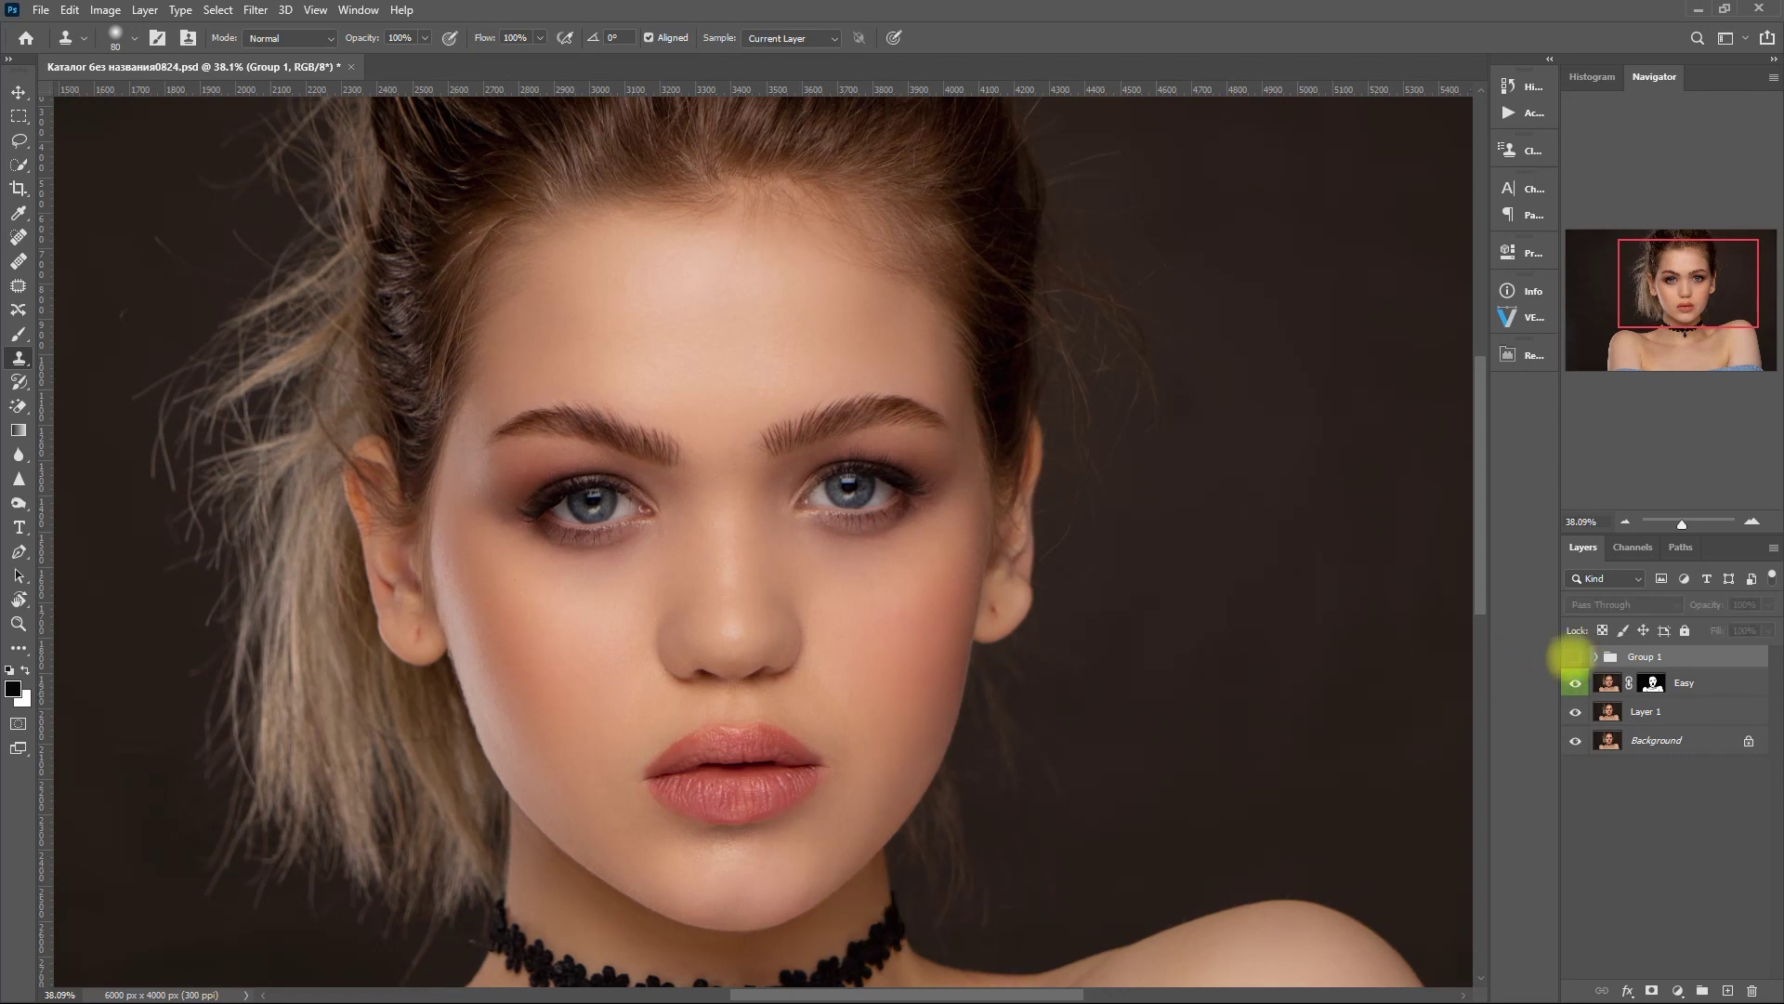
pyautogui.click(1572, 657)
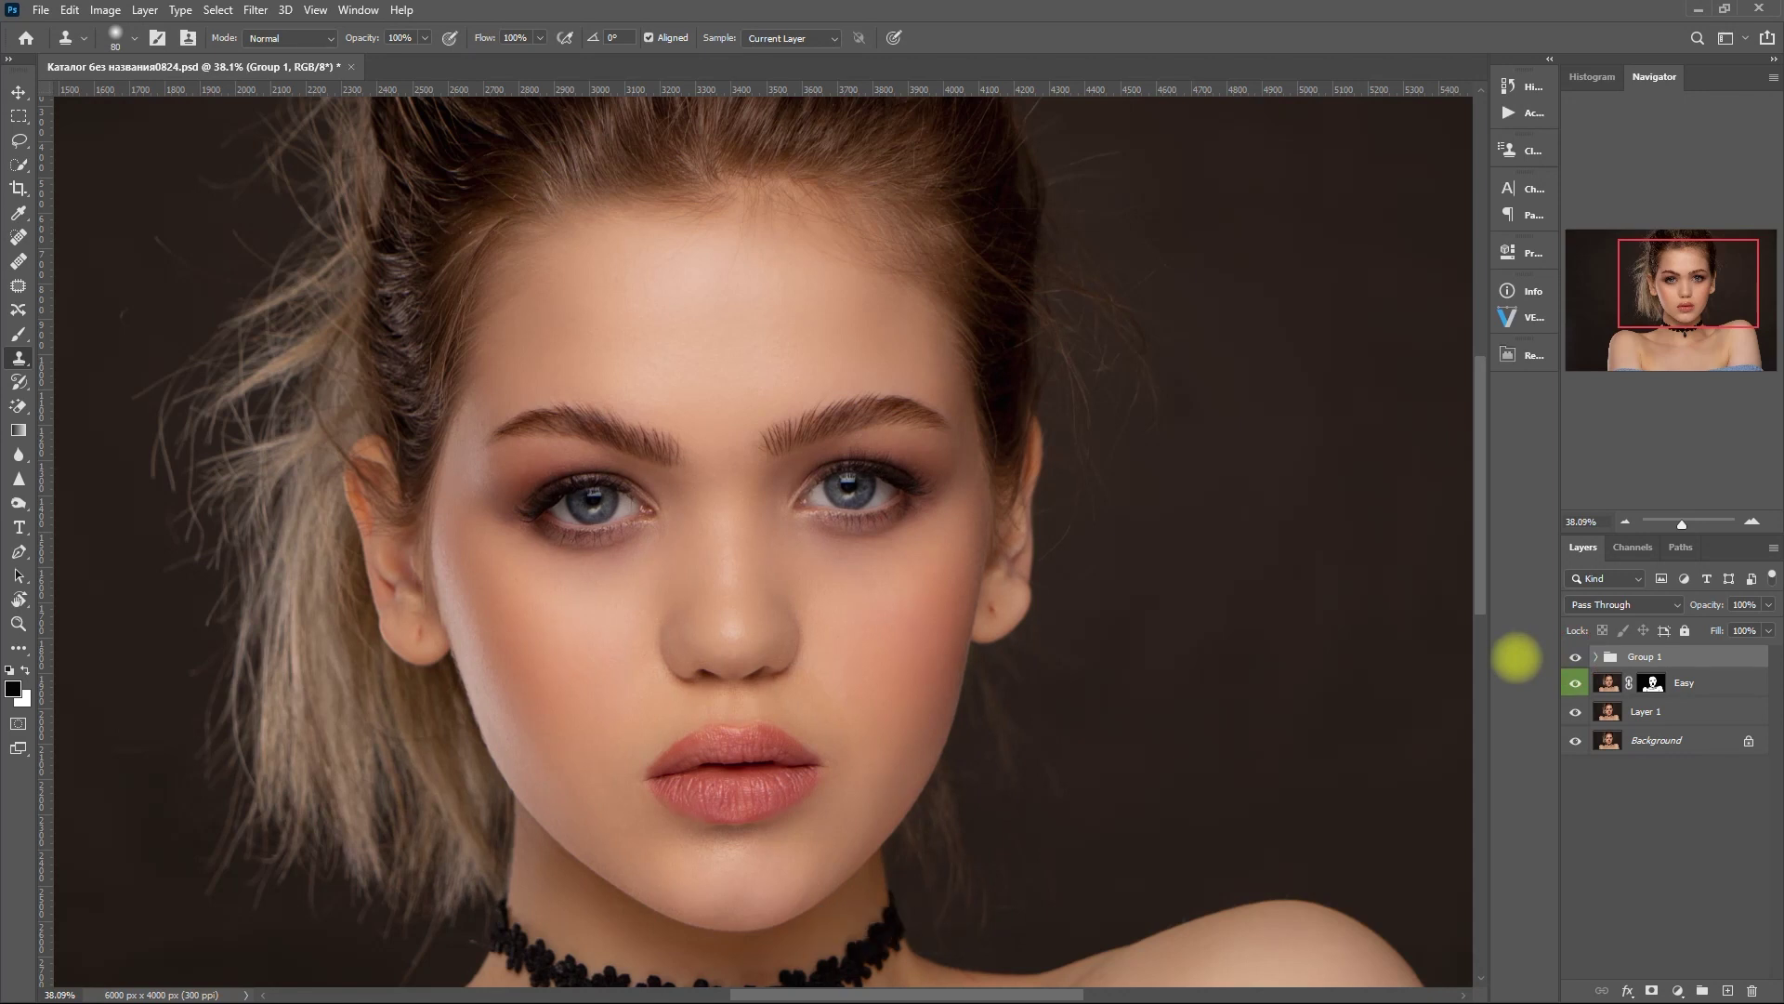
pyautogui.click(1575, 657)
pyautogui.click(1575, 657)
pyautogui.click(1575, 656)
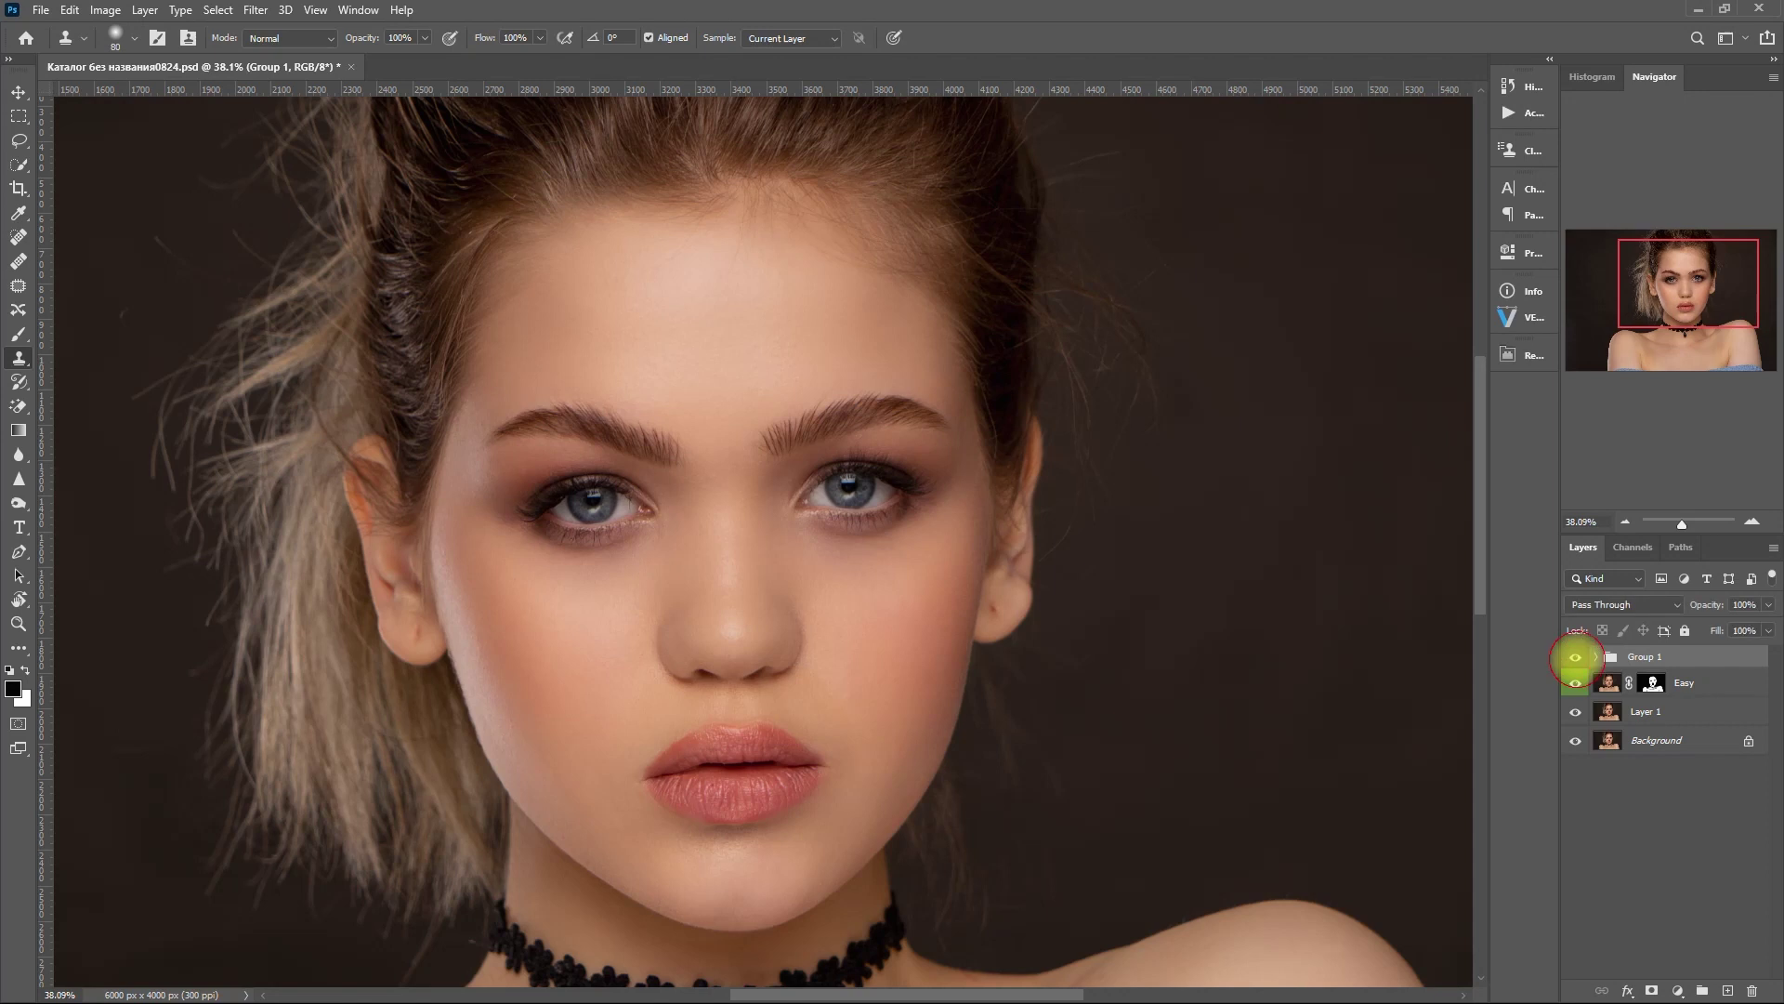
pyautogui.click(1575, 657)
pyautogui.click(1574, 657)
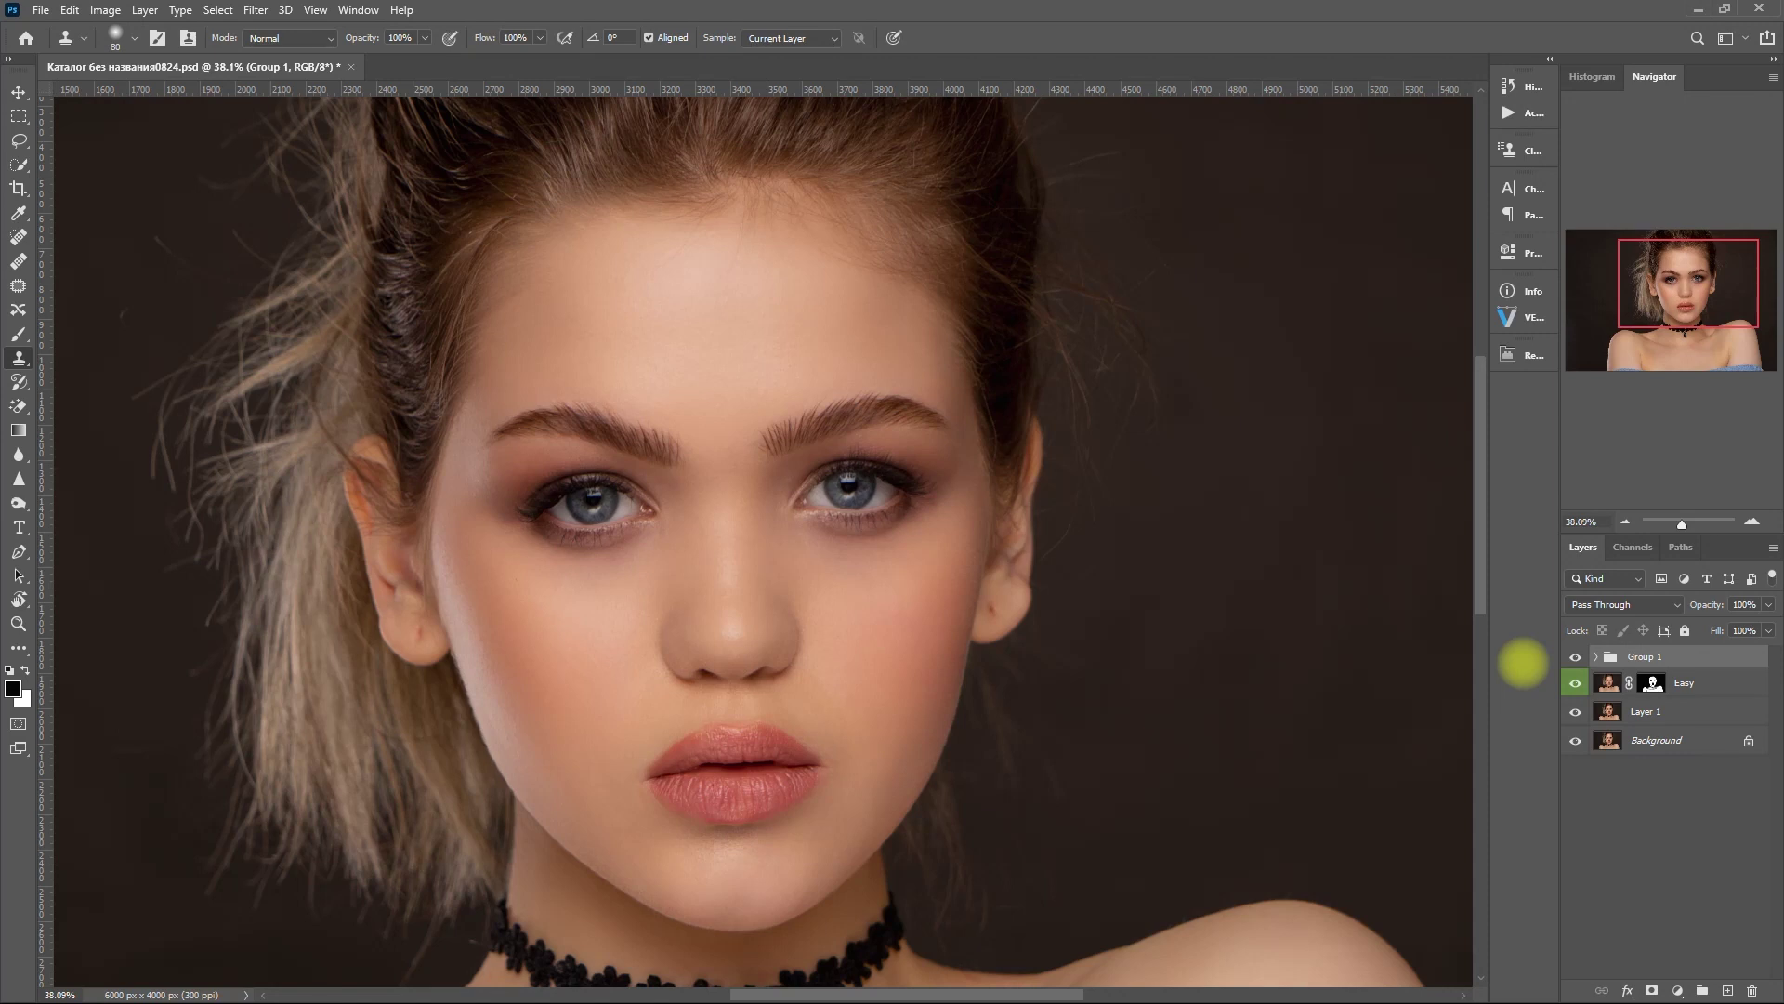
pyautogui.hotkey('ctrl', '0')
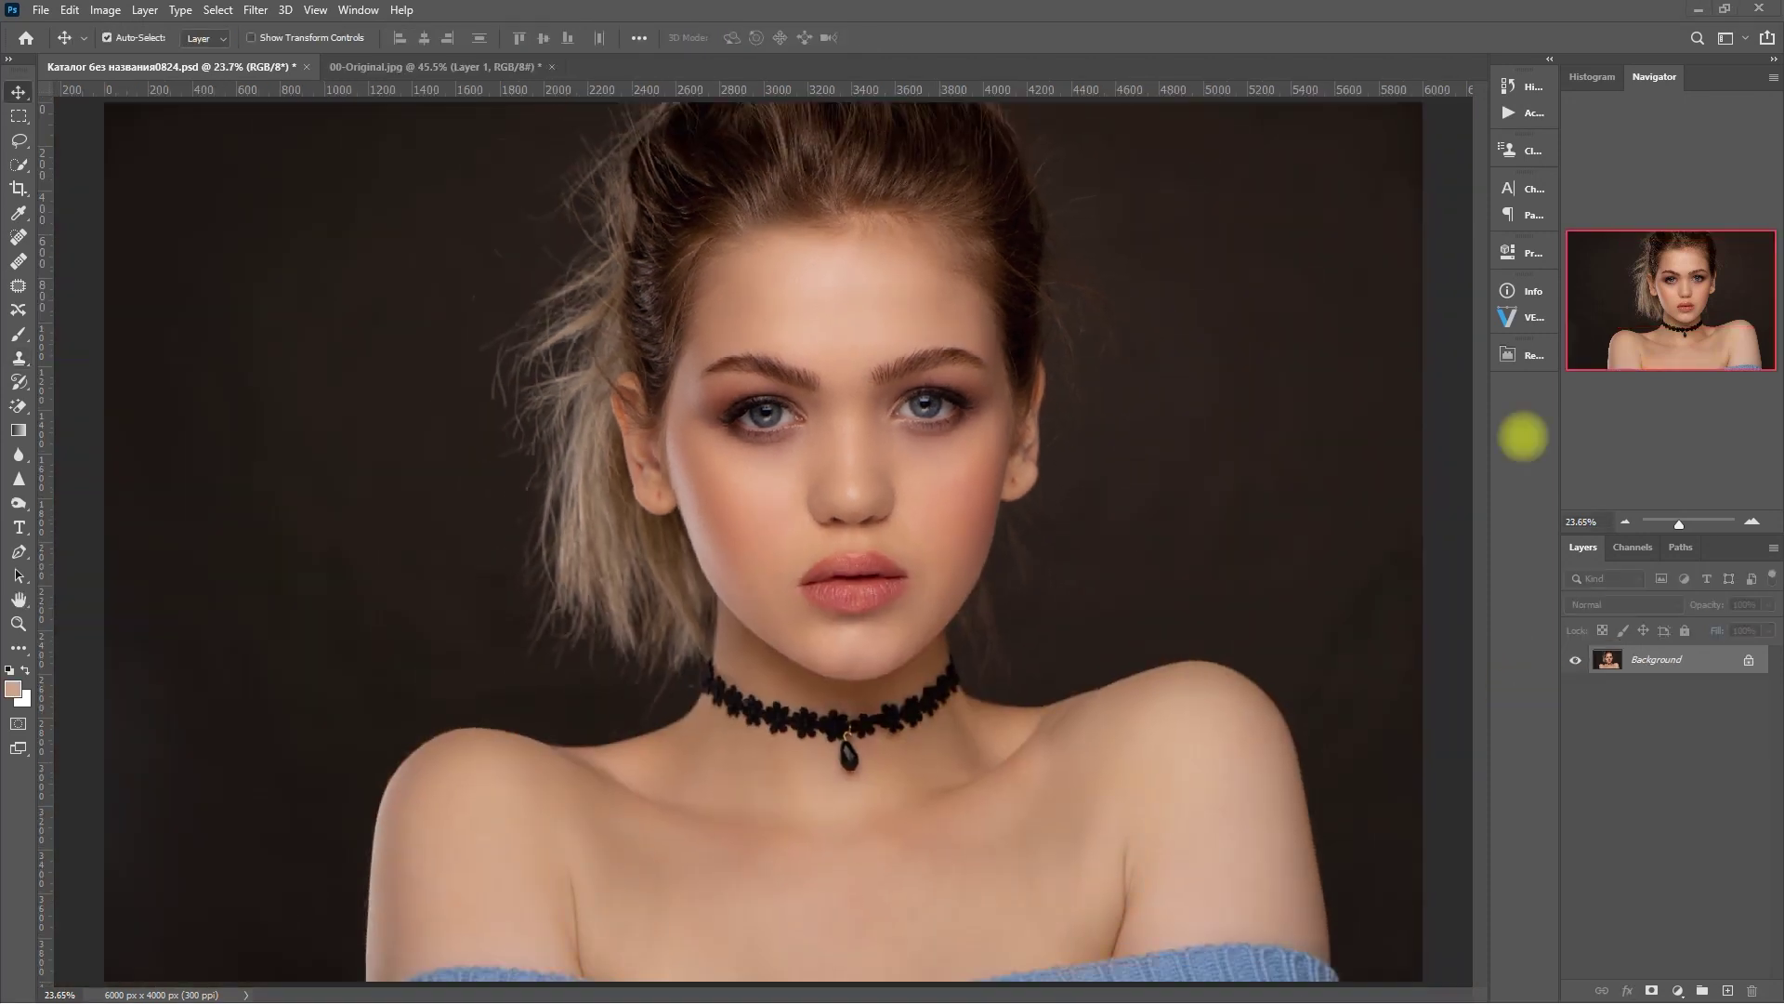
# Step: Apply the Retouch Pro FX > Presets GLAM 7 grade to the portrait
pyautogui.click(1533, 357)
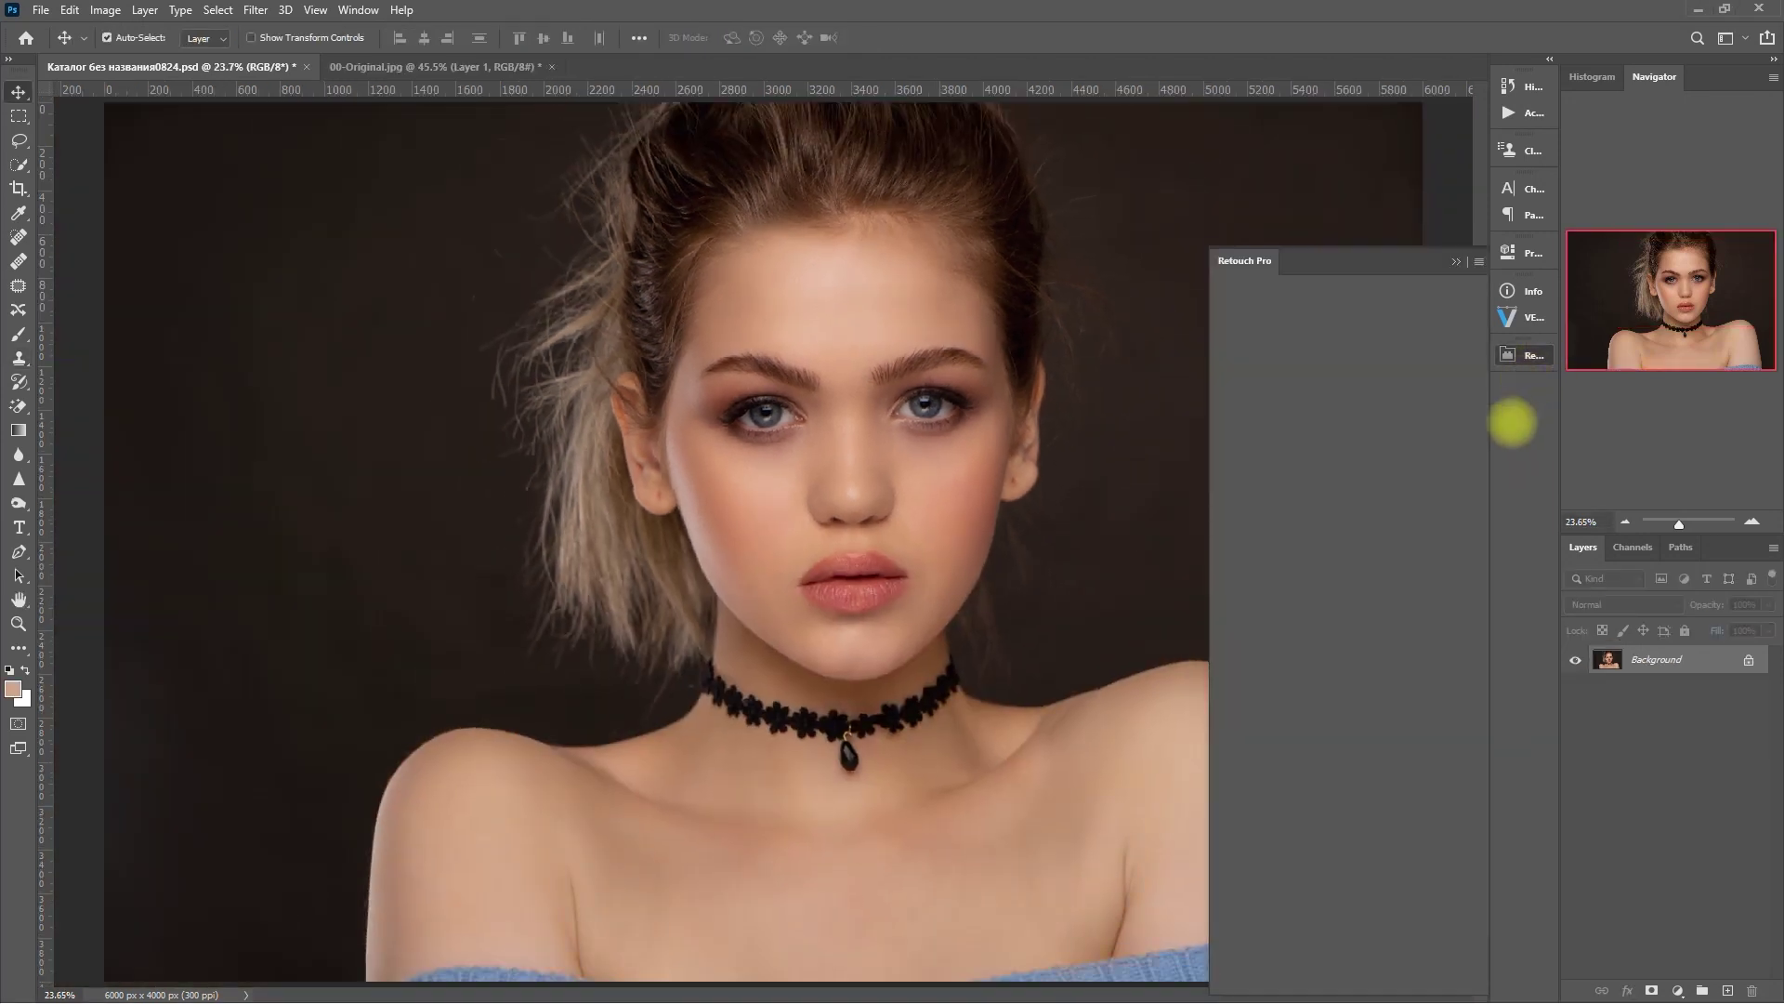
pyautogui.click(1384, 375)
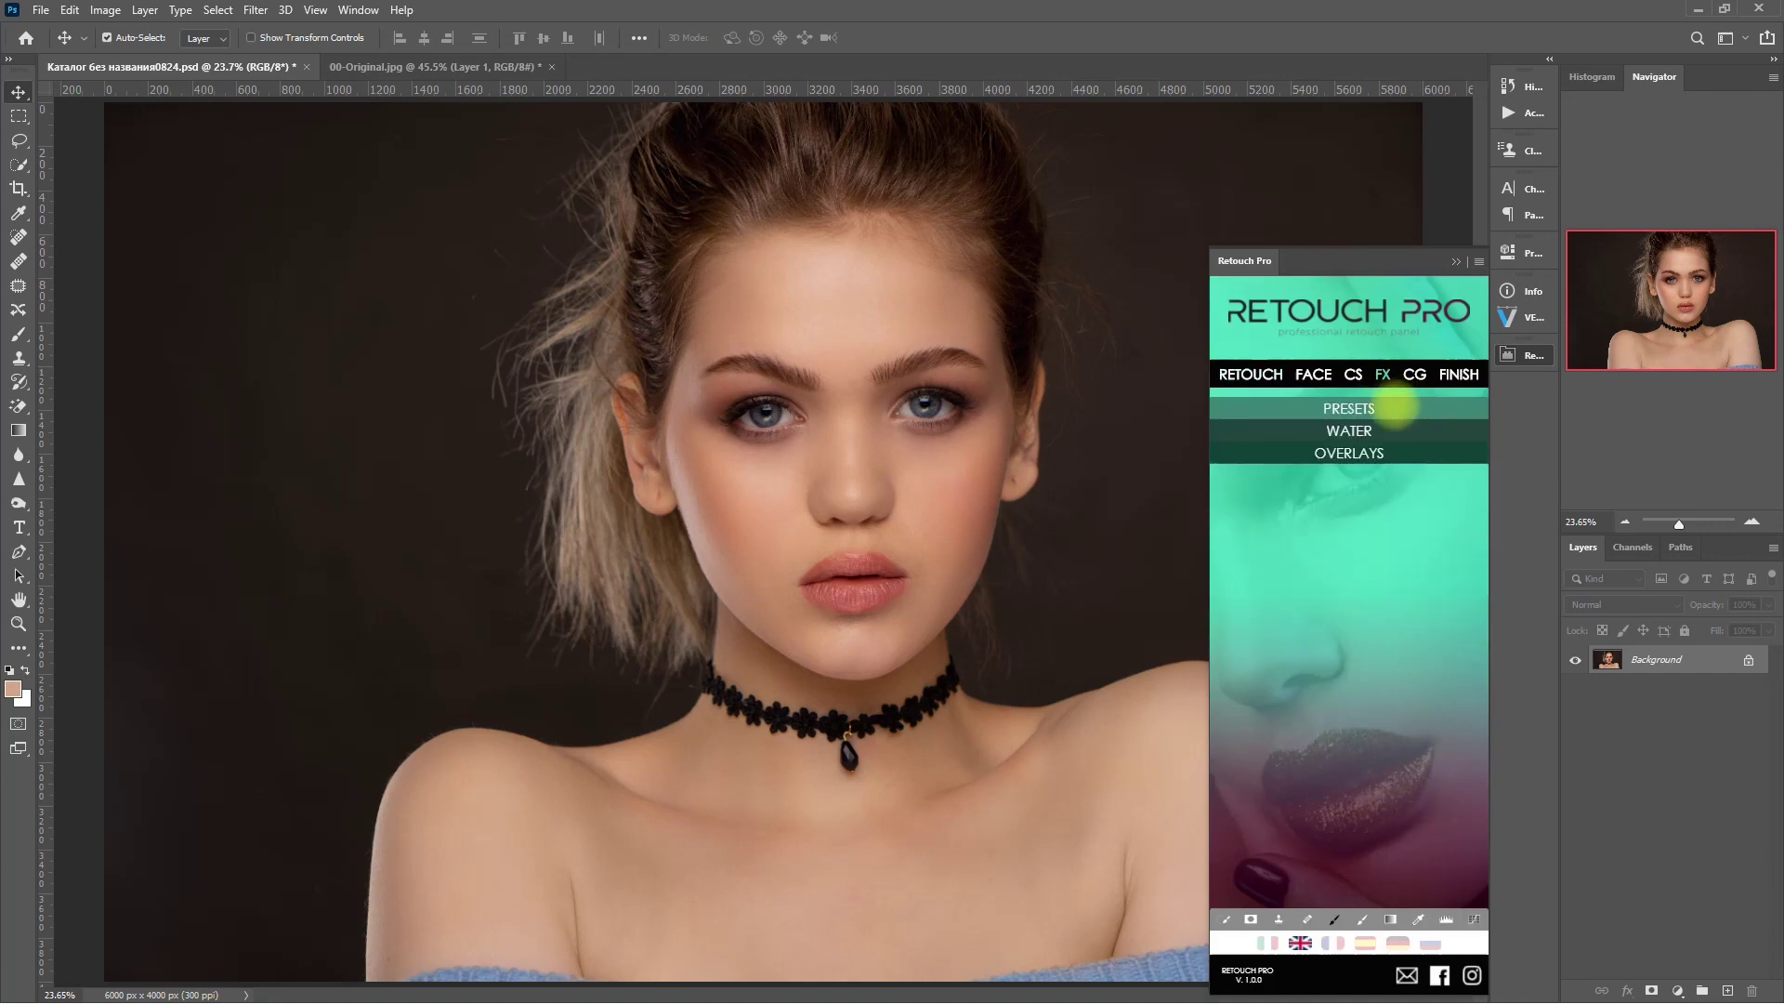
pyautogui.click(1391, 405)
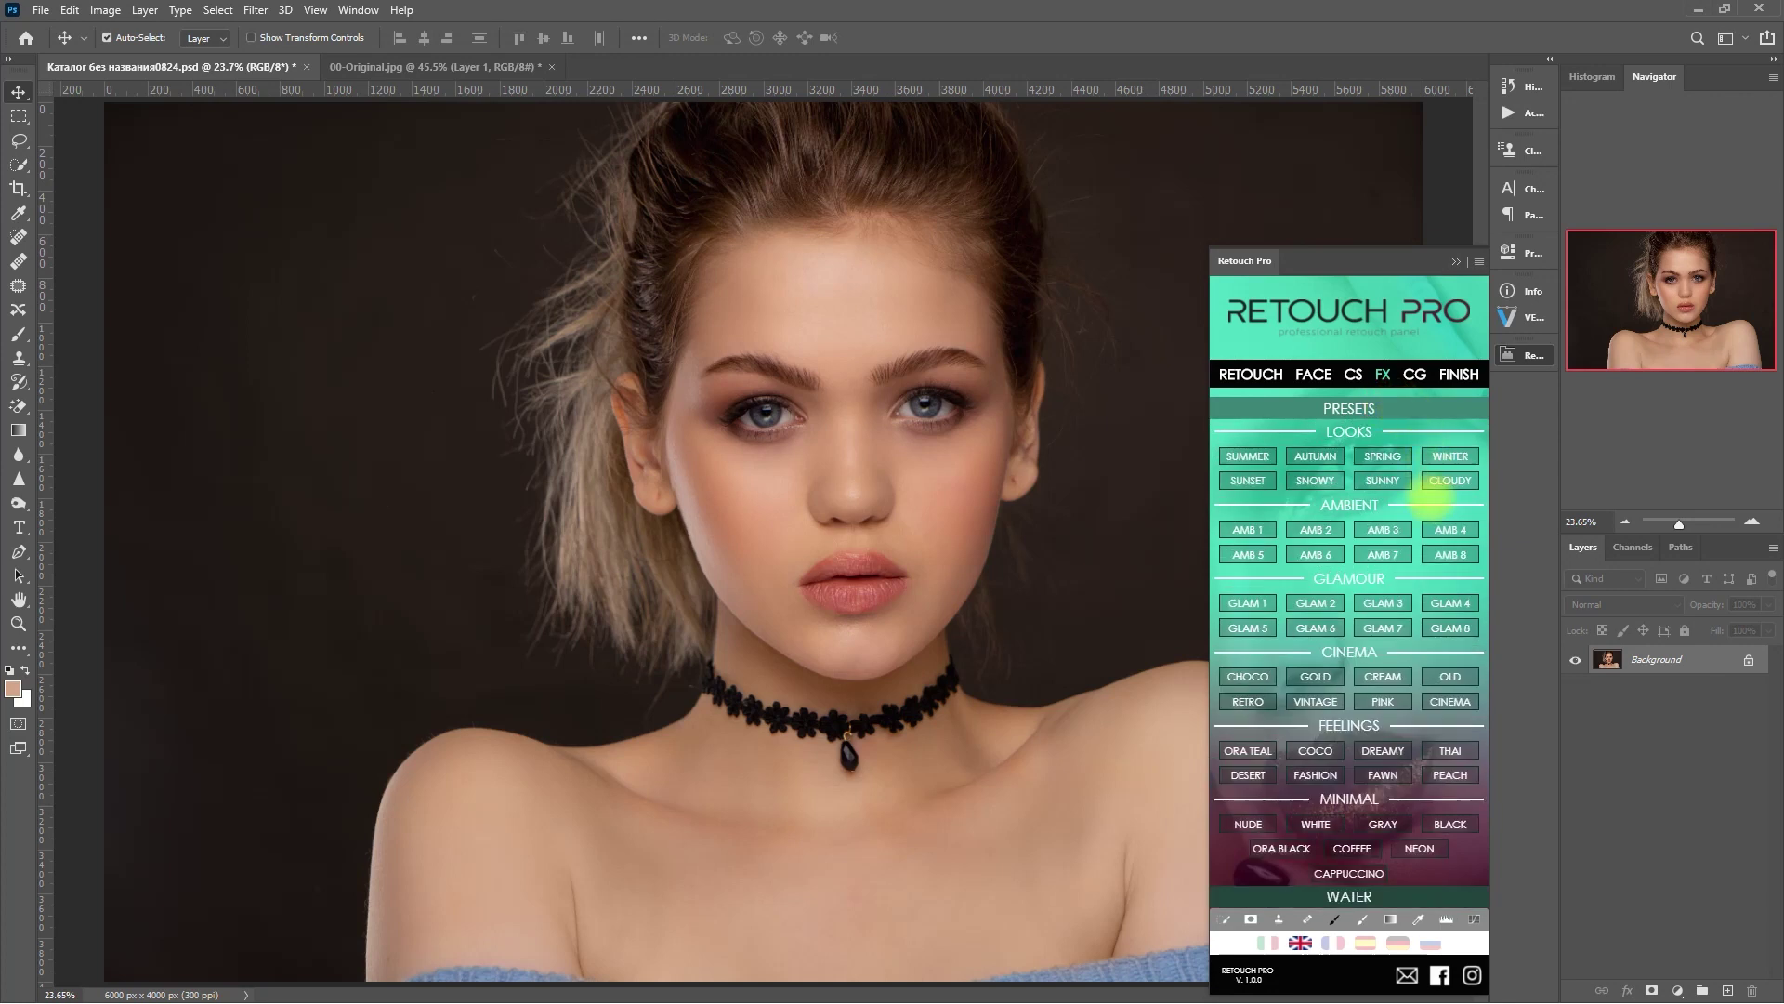
pyautogui.click(1403, 626)
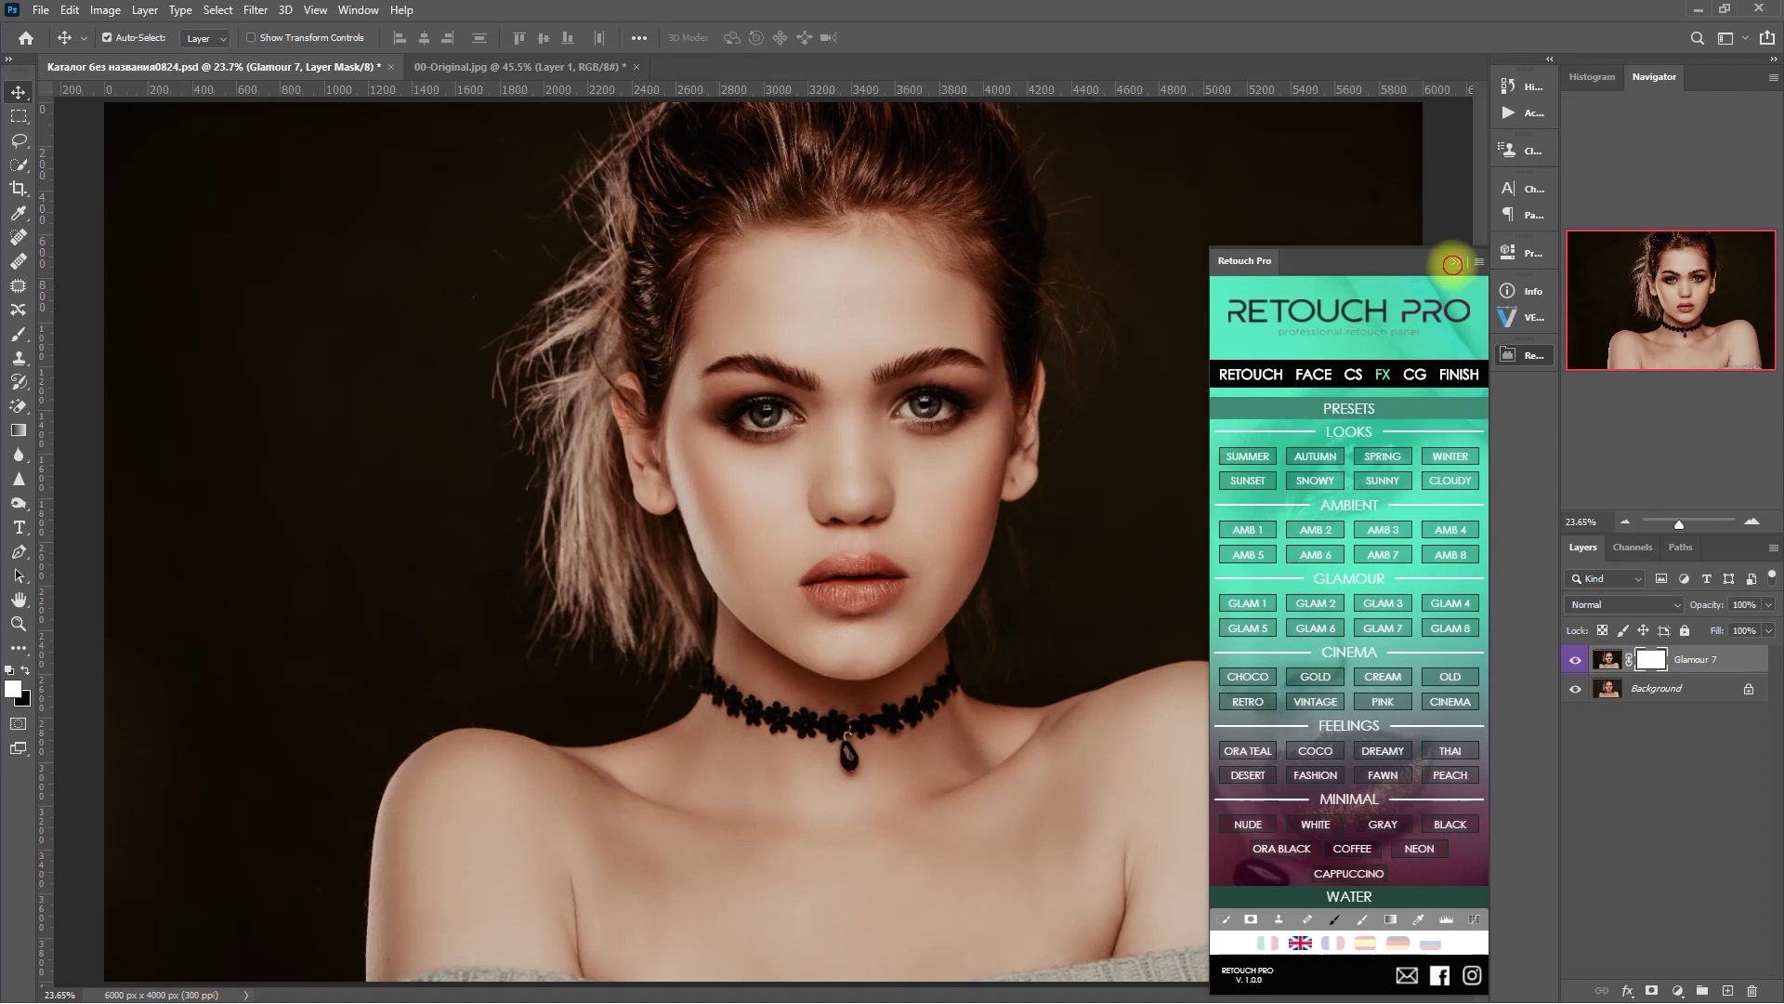
pyautogui.click(1452, 264)
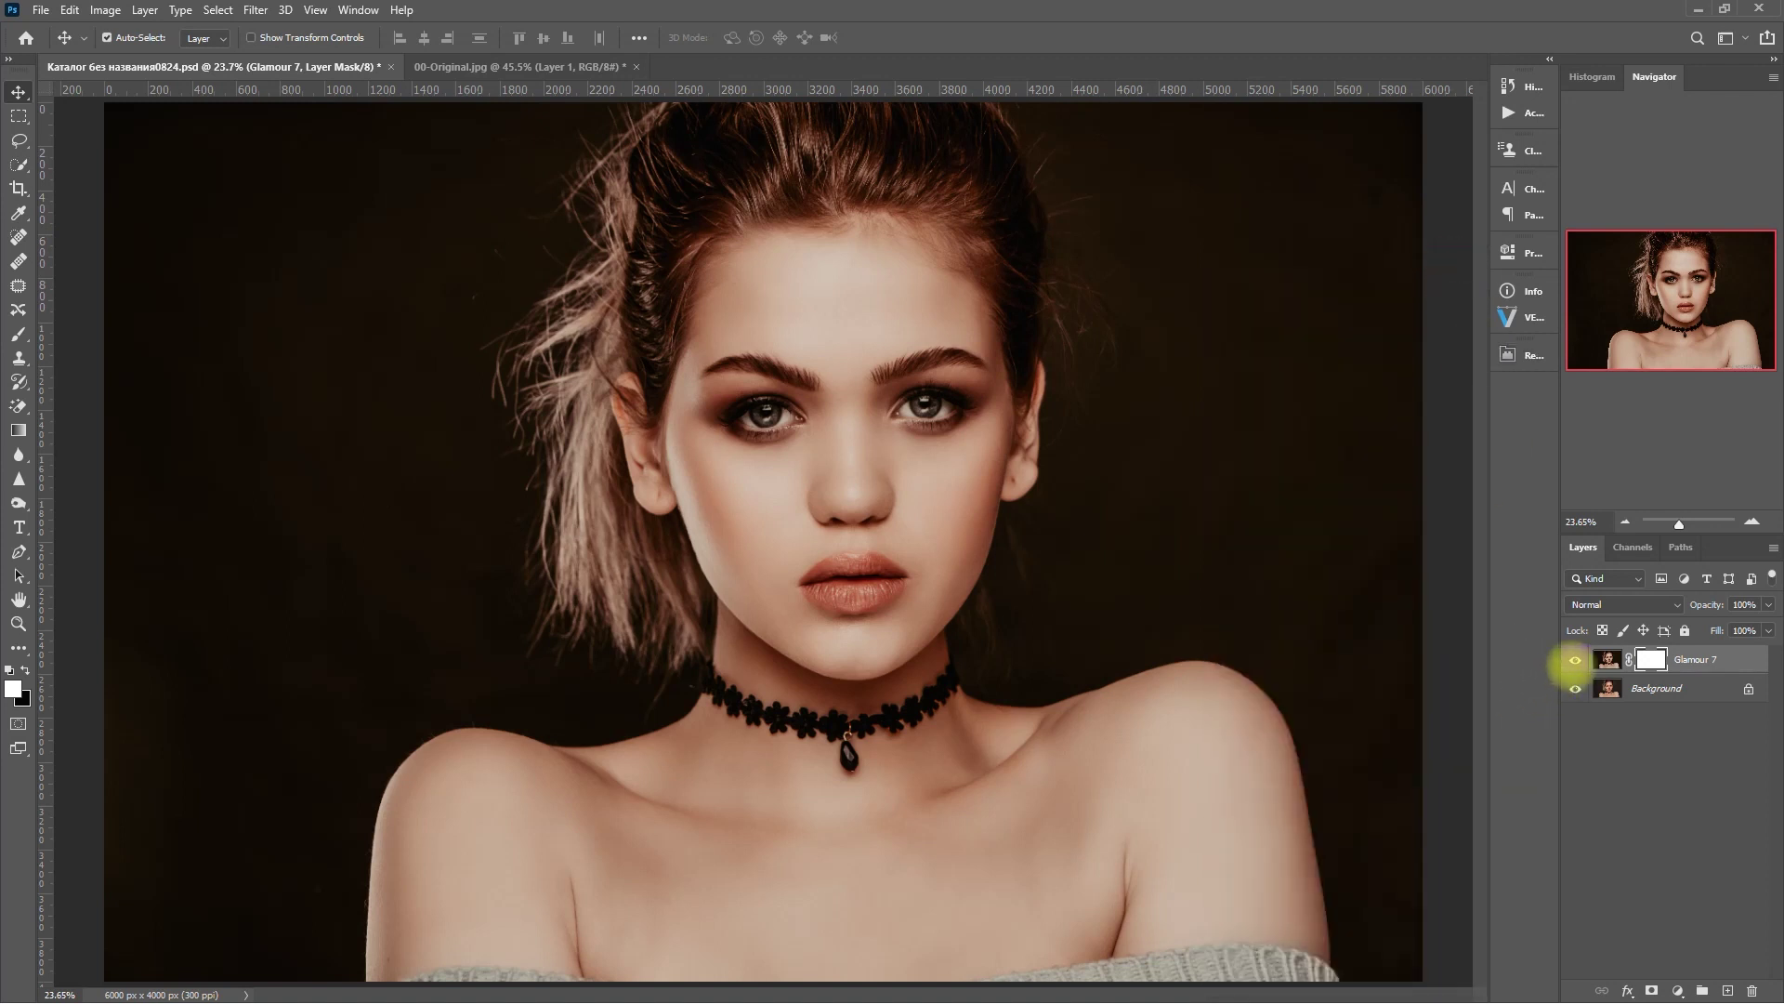
# Step: Compare Glamour 7 with the original close up, then switch it off and target Background
pyautogui.click(1575, 660)
pyautogui.click(1575, 660)
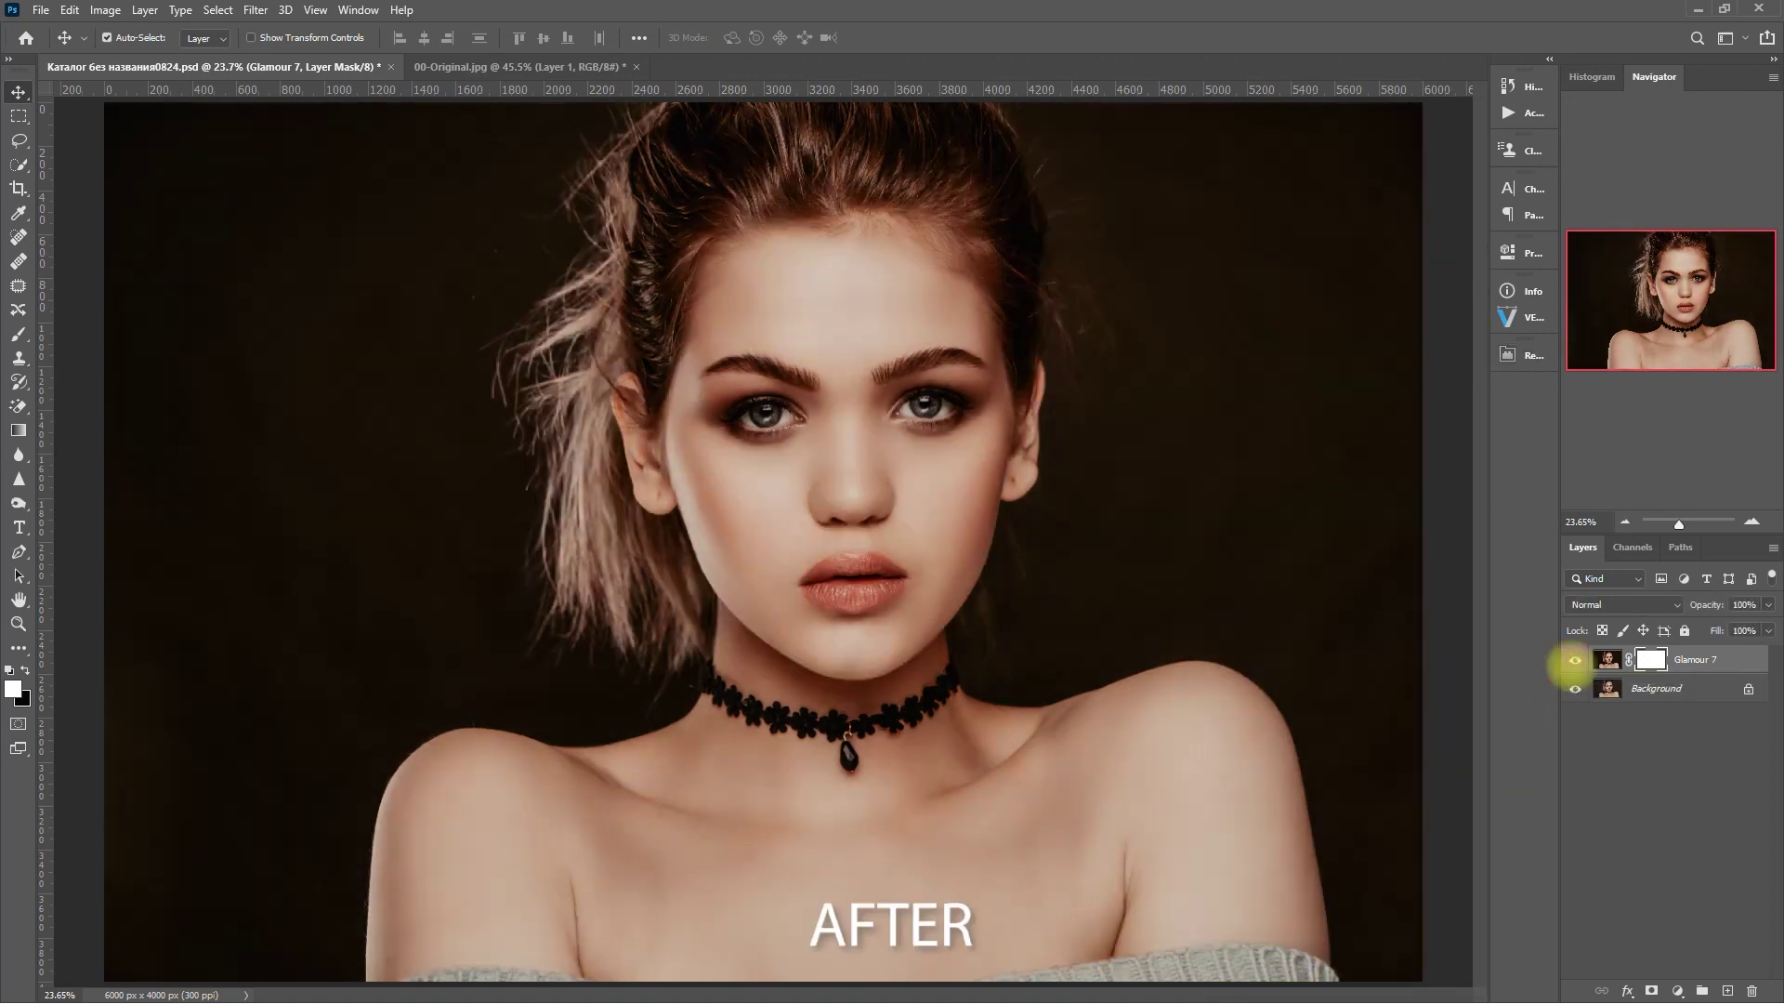
pyautogui.scroll(5, 1069, 515)
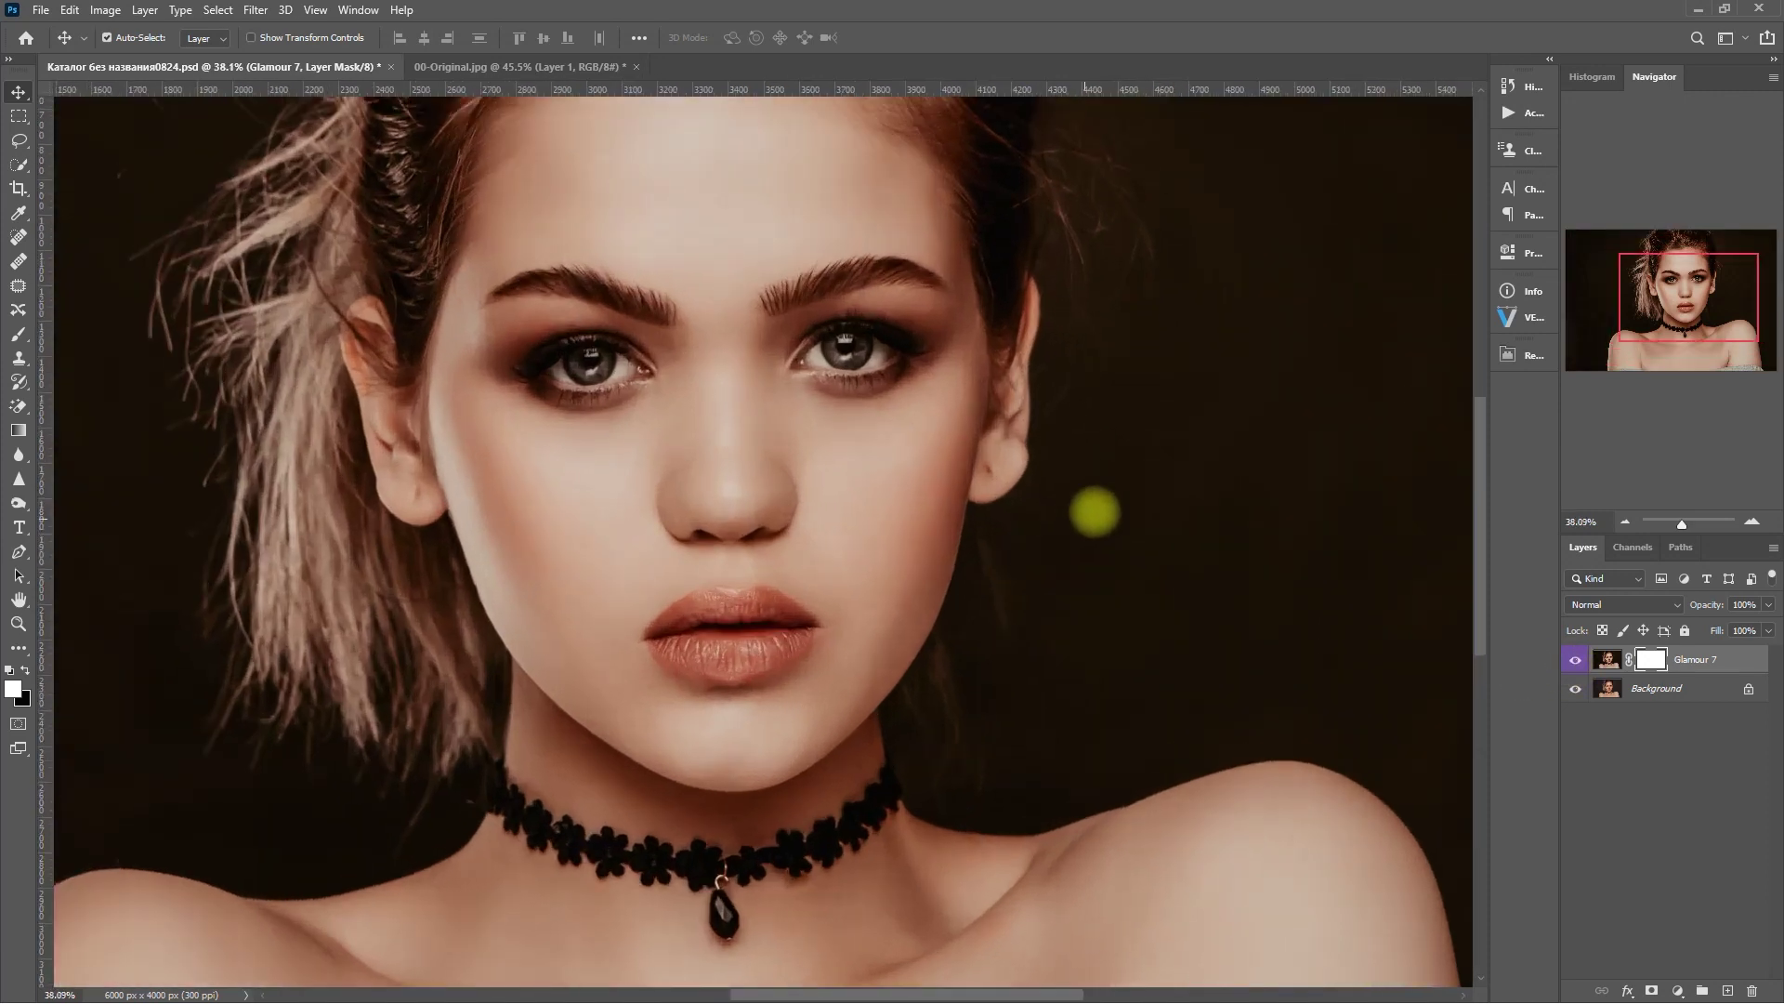
pyautogui.moveTo(1094, 511); pyautogui.dragTo(1152, 669)
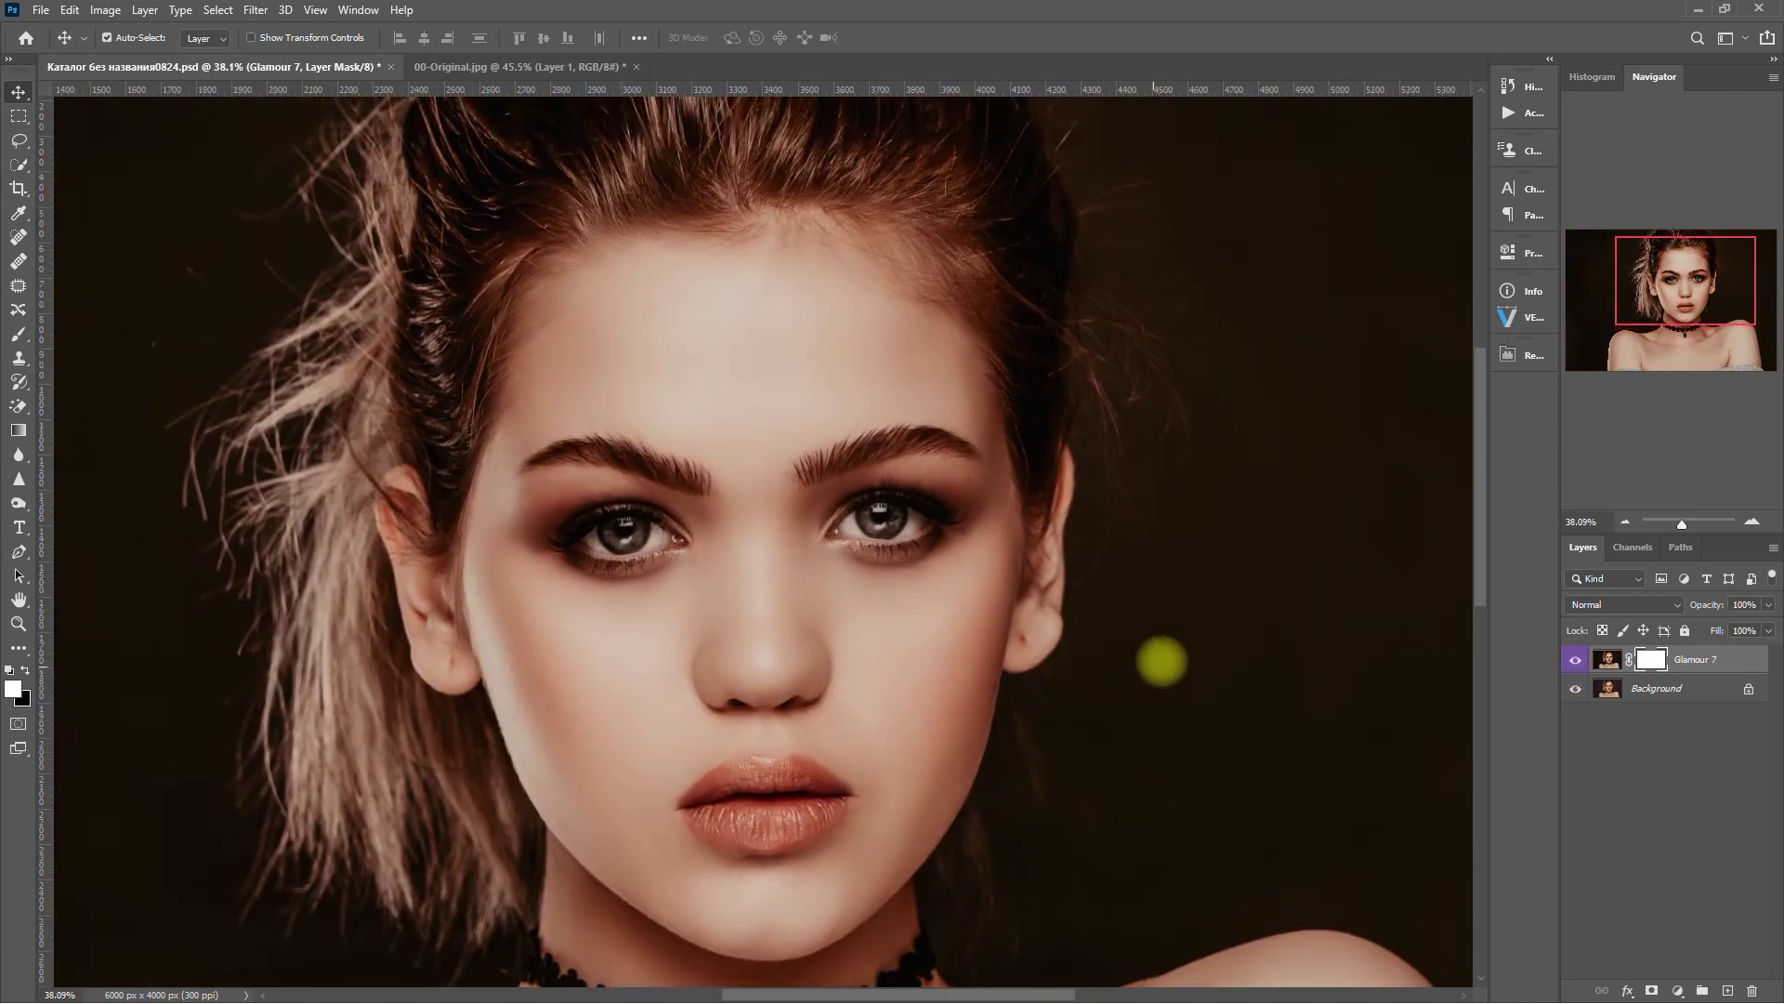
pyautogui.click(1569, 660)
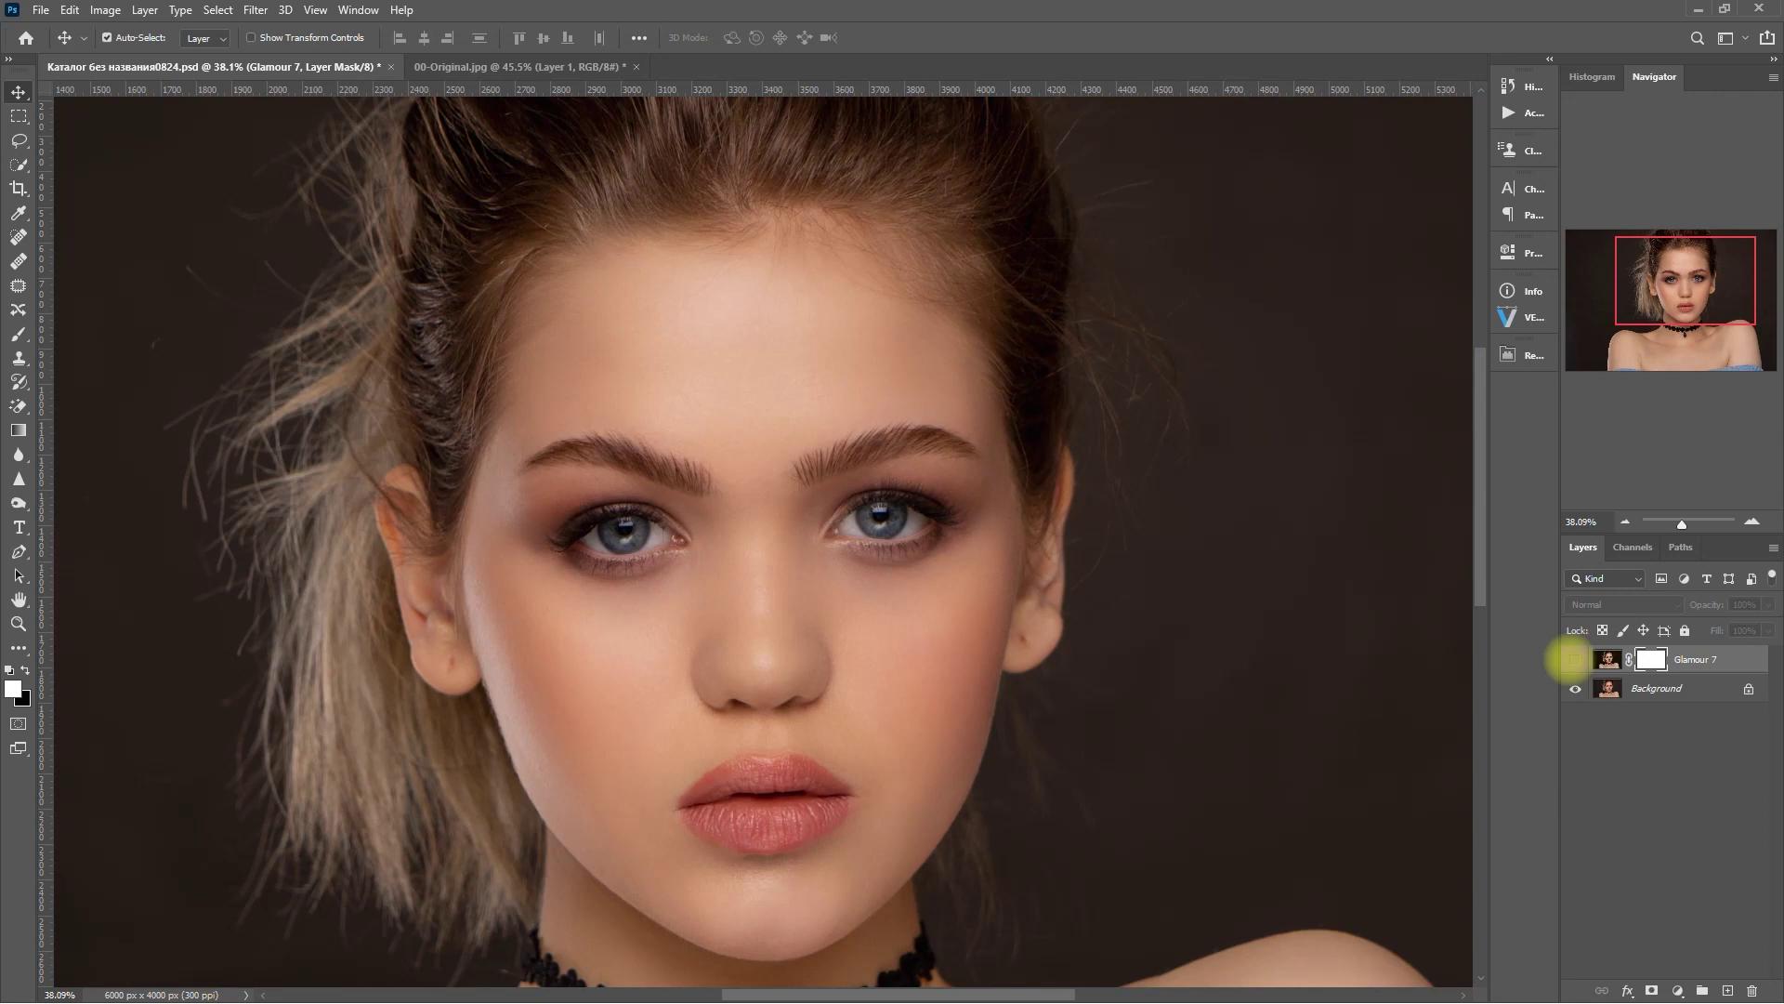
pyautogui.click(1574, 660)
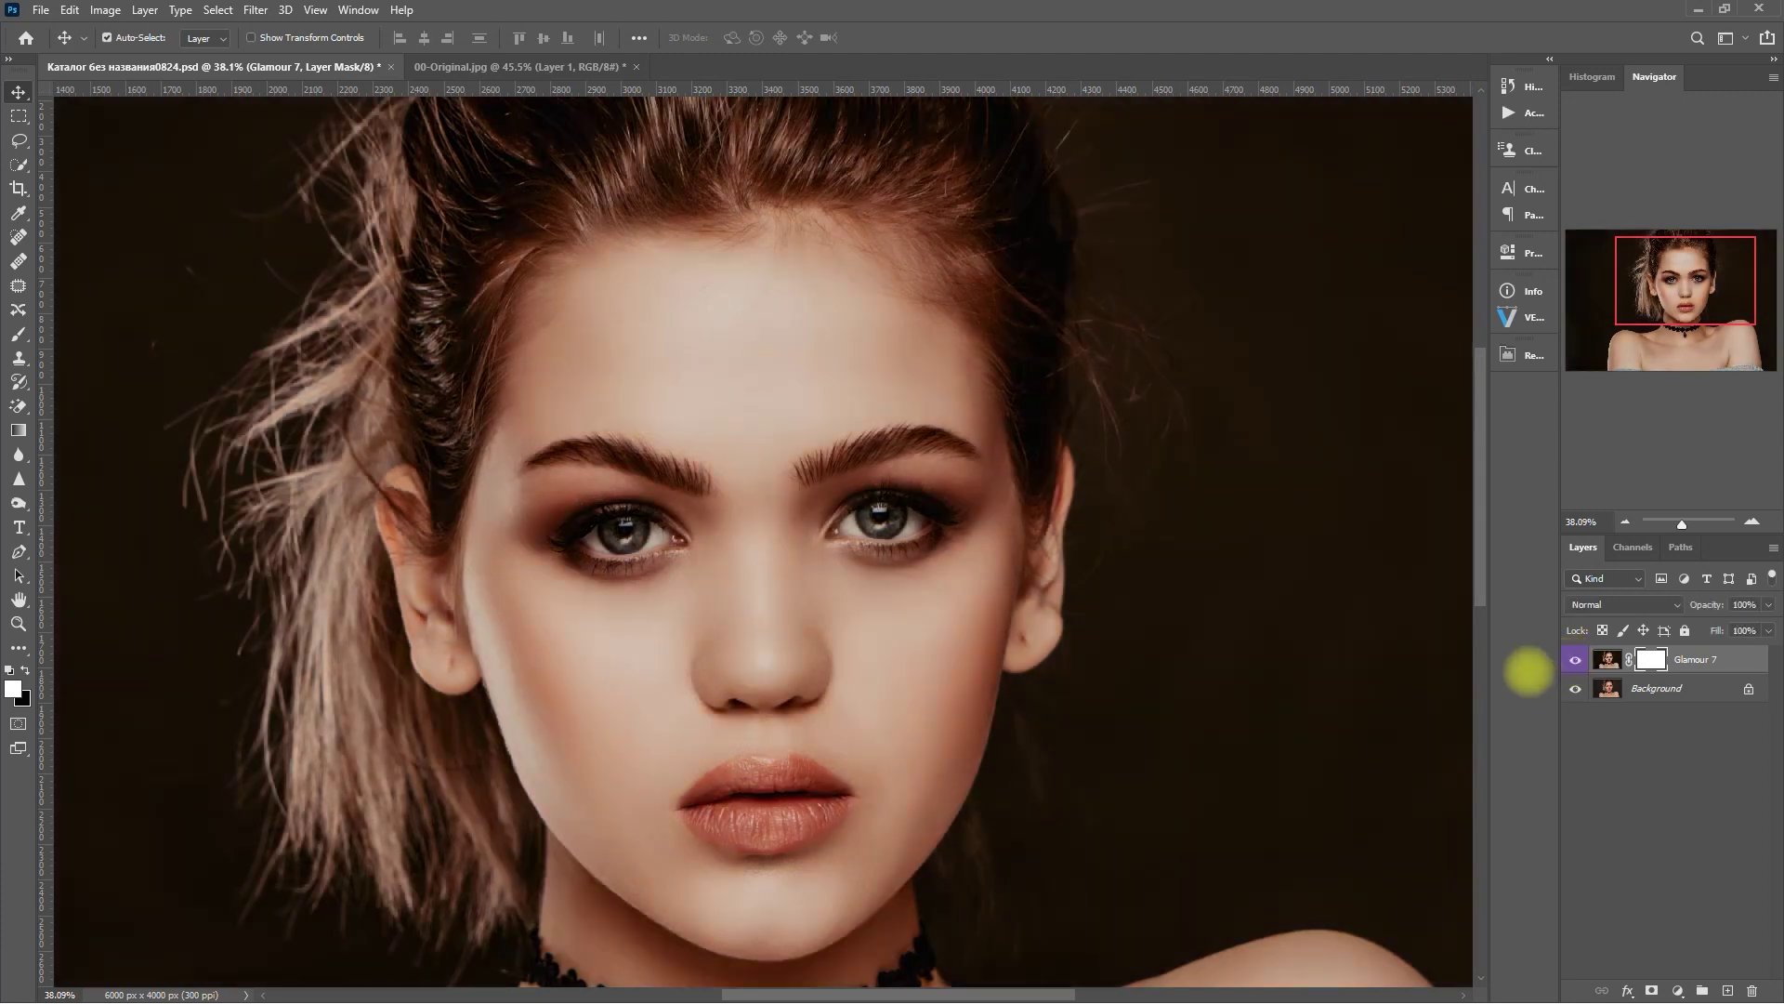
pyautogui.hotkey('ctrl', '0')
pyautogui.click(1574, 659)
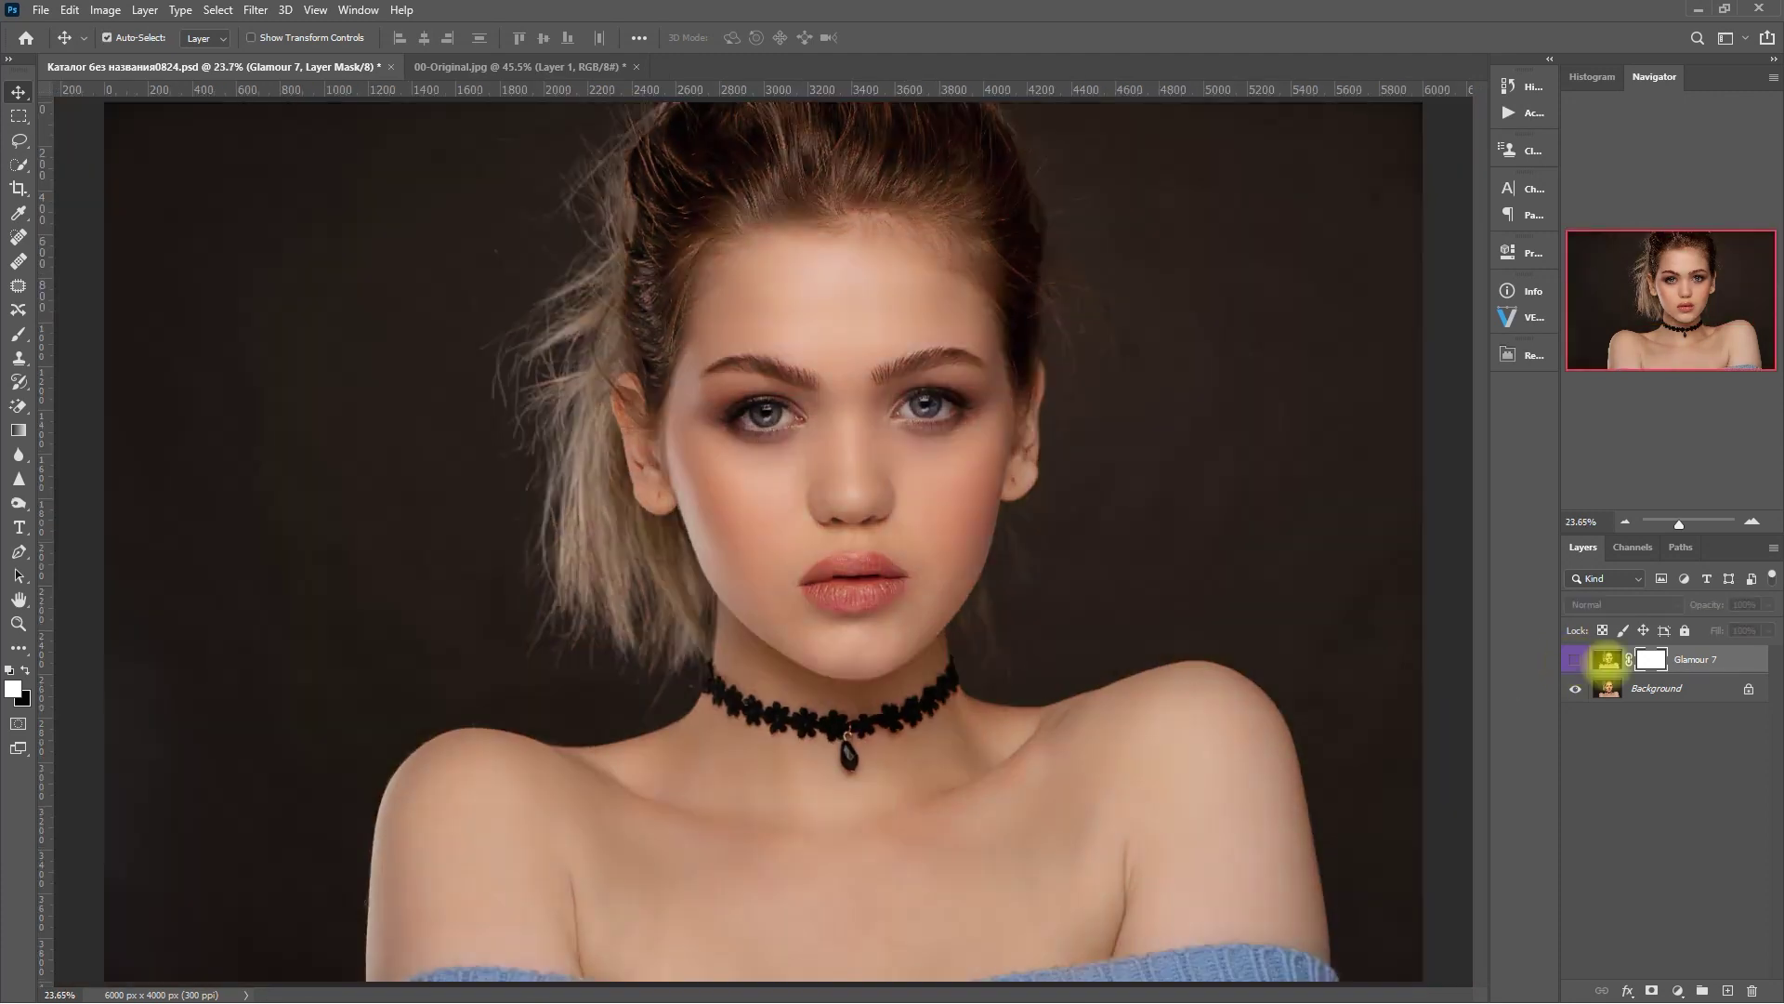
pyautogui.click(1617, 688)
pyautogui.click(1524, 355)
# Step: Apply the Retouch Pro FX > Presets DESERT grade to the portrait
pyautogui.click(1383, 373)
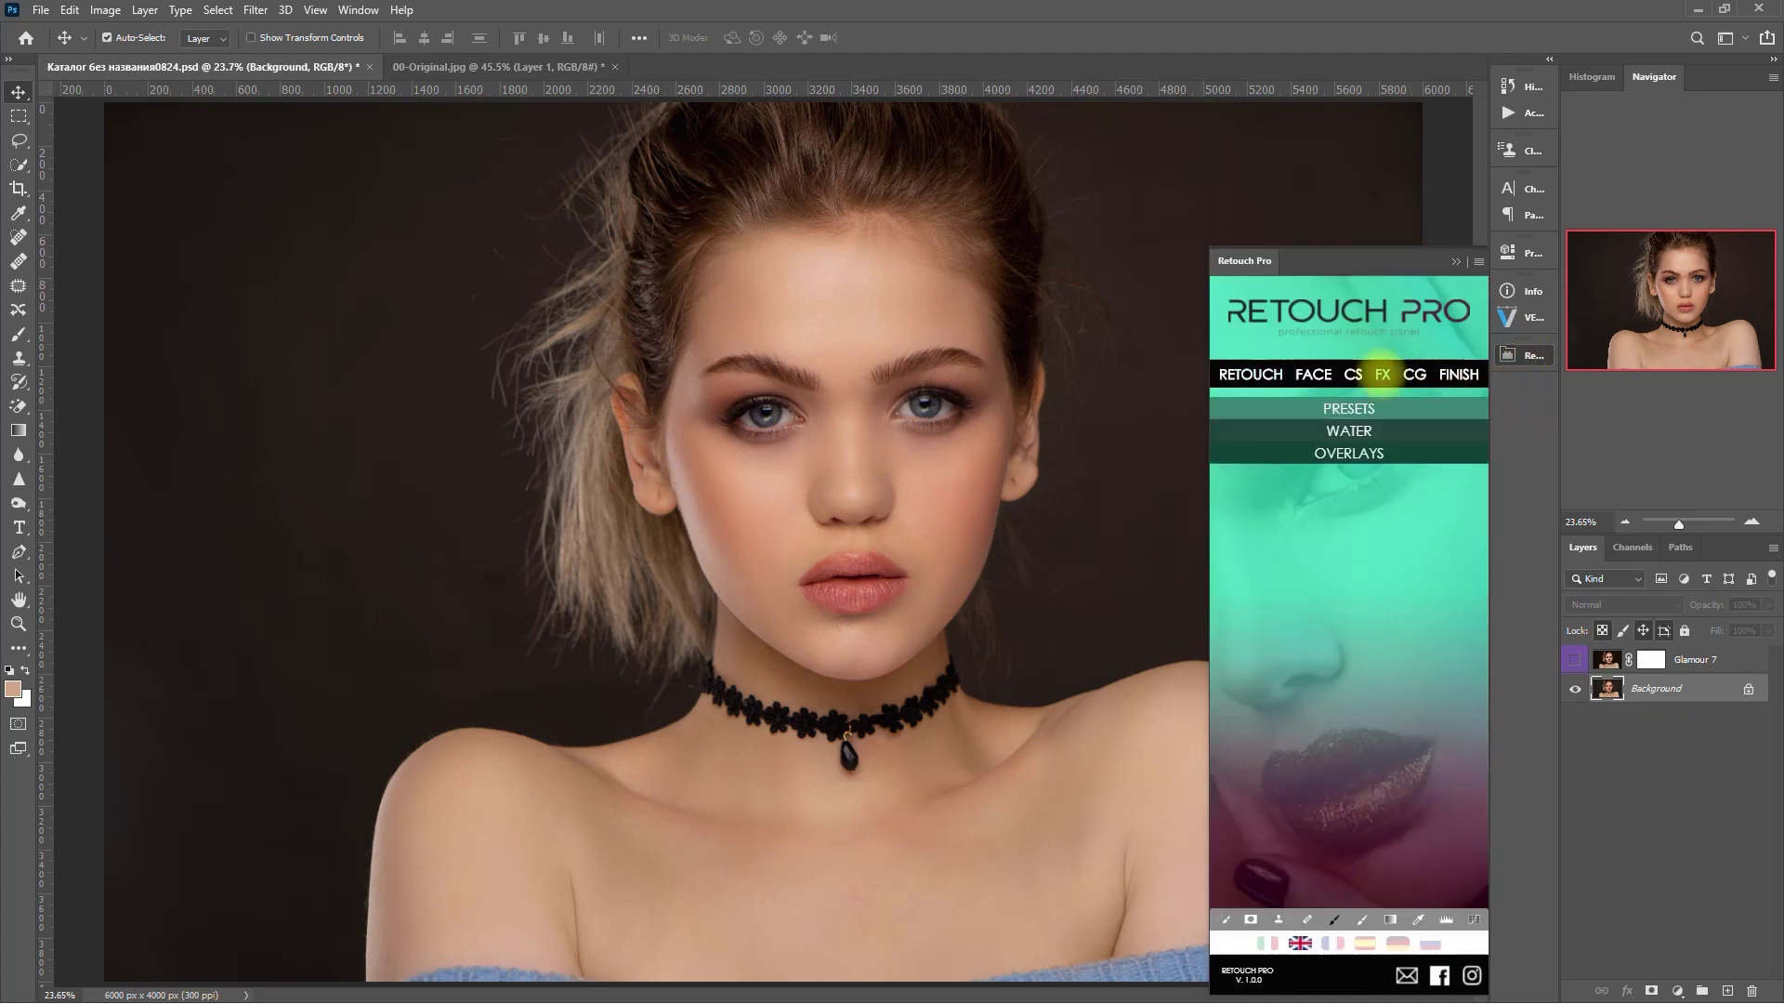
pyautogui.click(1408, 407)
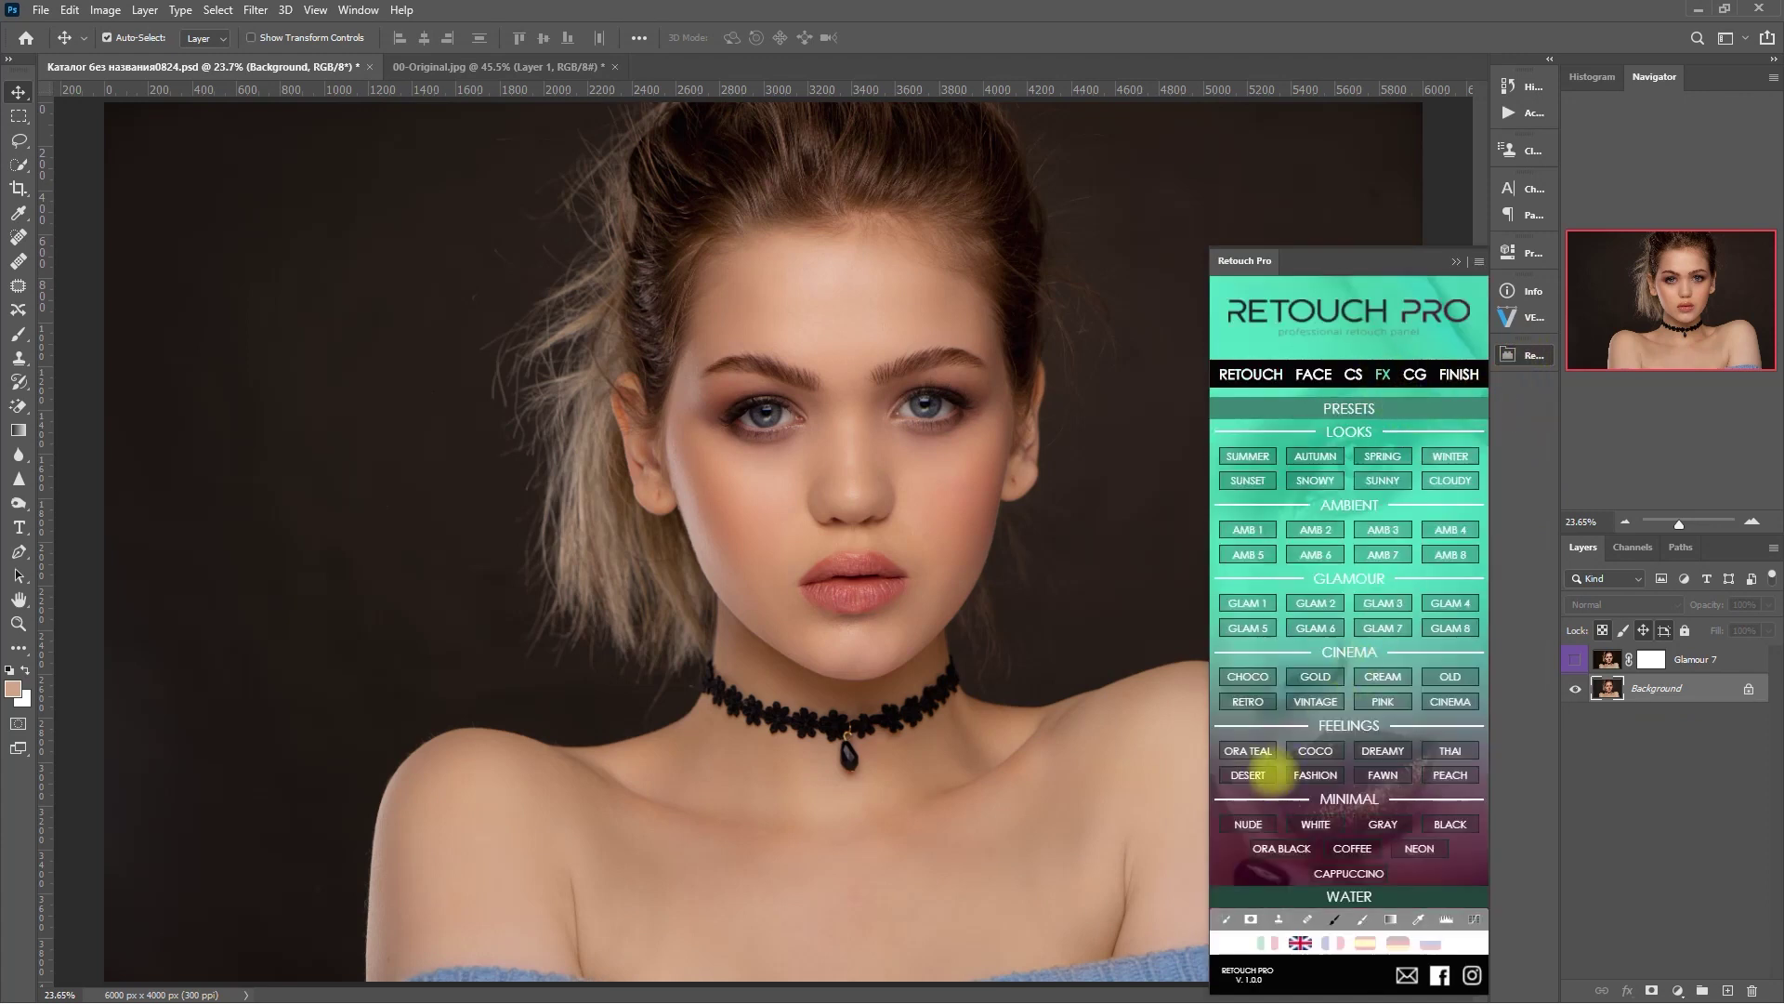
pyautogui.click(1248, 774)
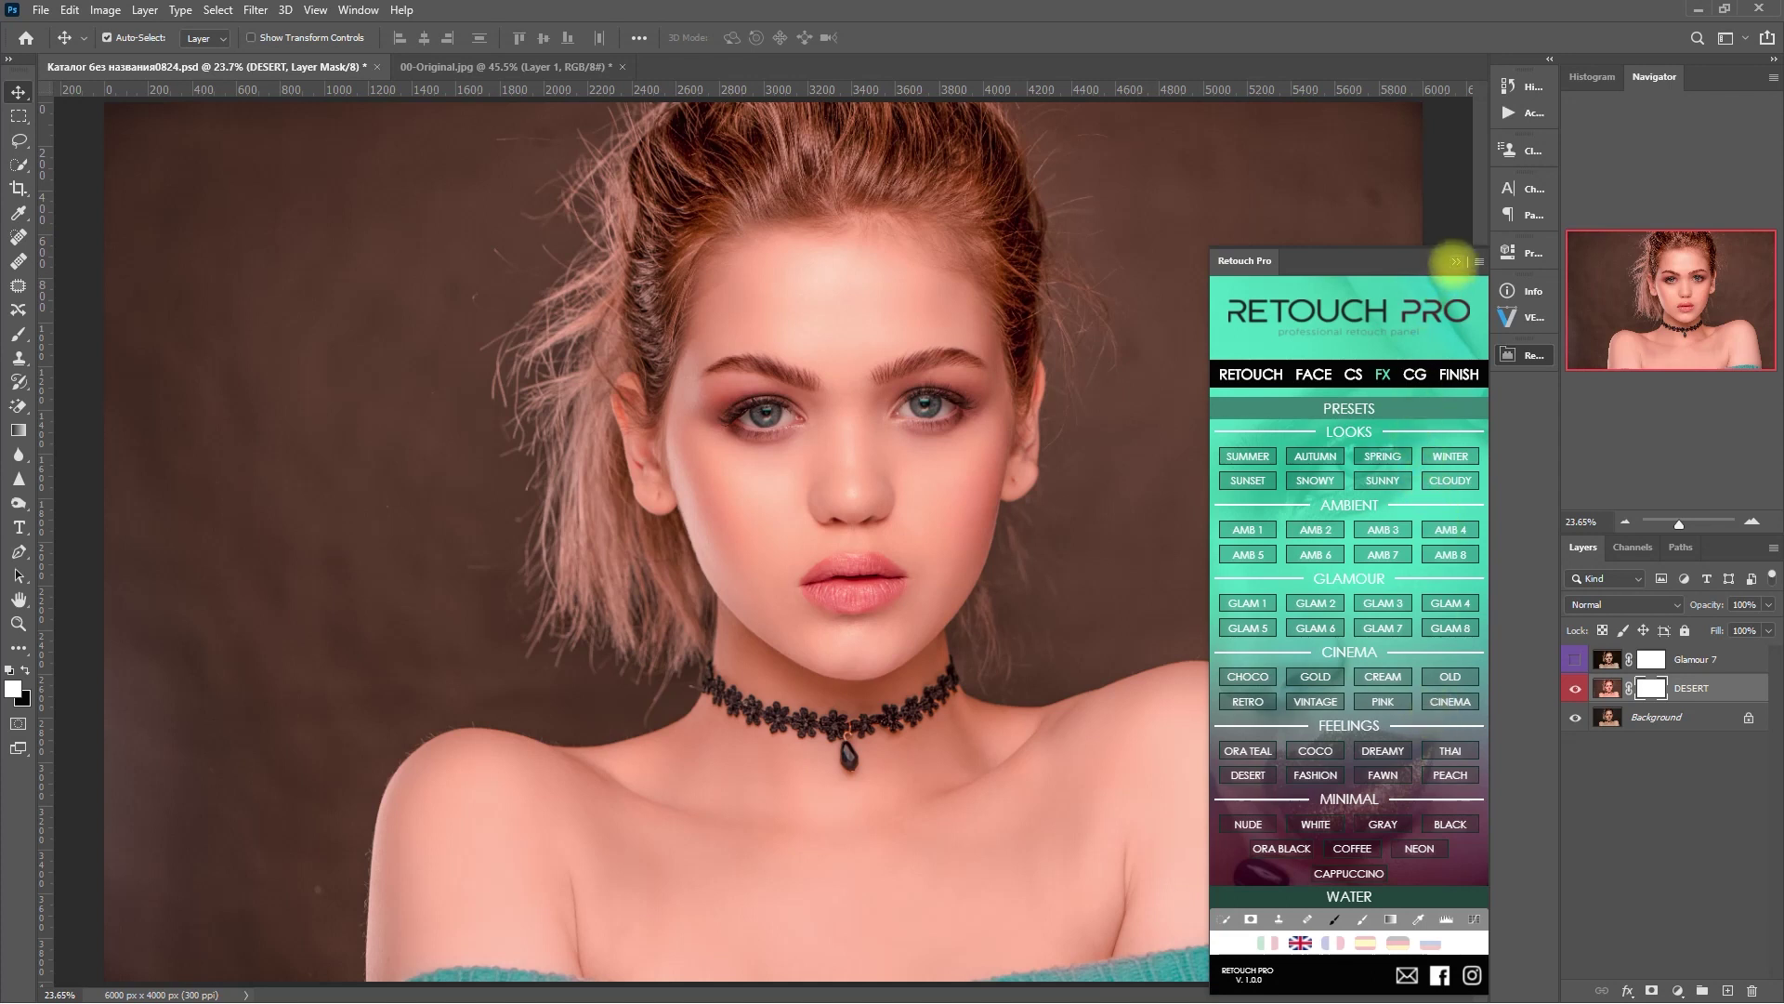
pyautogui.click(1455, 261)
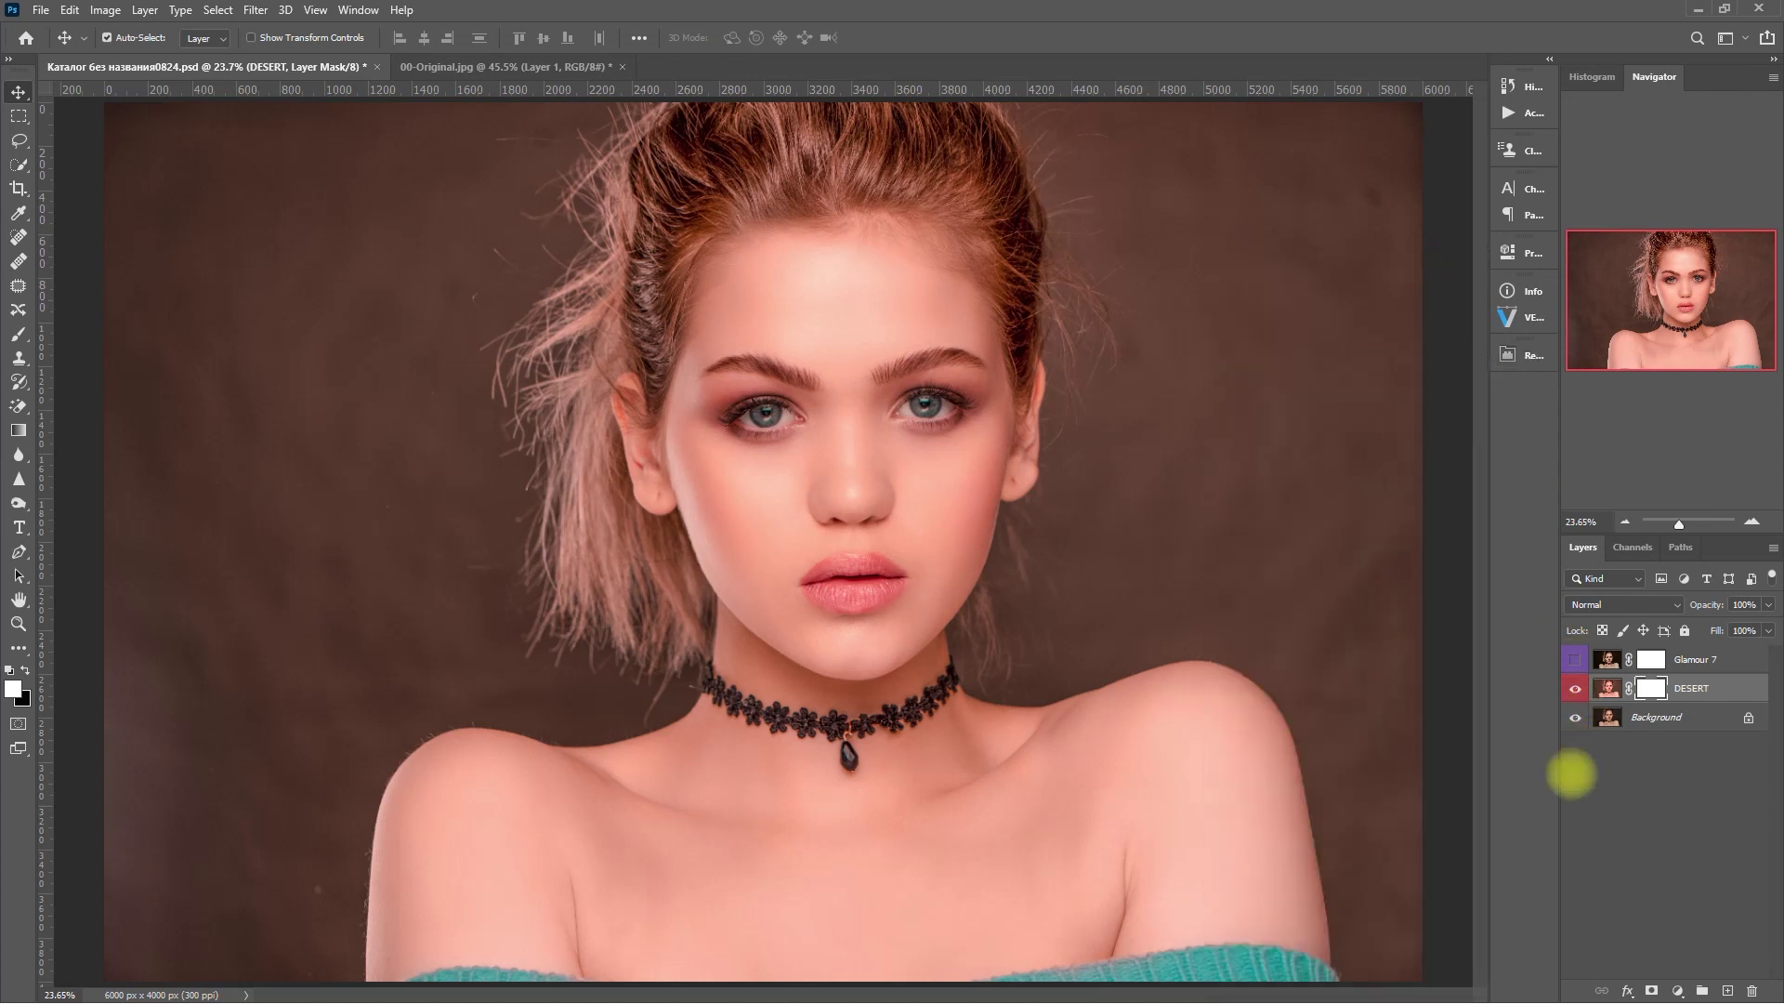
# Step: Compare the DESERT grade with the original, then delete its layer
pyautogui.click(1575, 688)
pyautogui.click(1575, 689)
pyautogui.moveTo(1720, 685); pyautogui.dragTo(1751, 987)
# Step: Apply the Retouch Pro FX > Presets NUDE grade to the portrait
pyautogui.click(1520, 351)
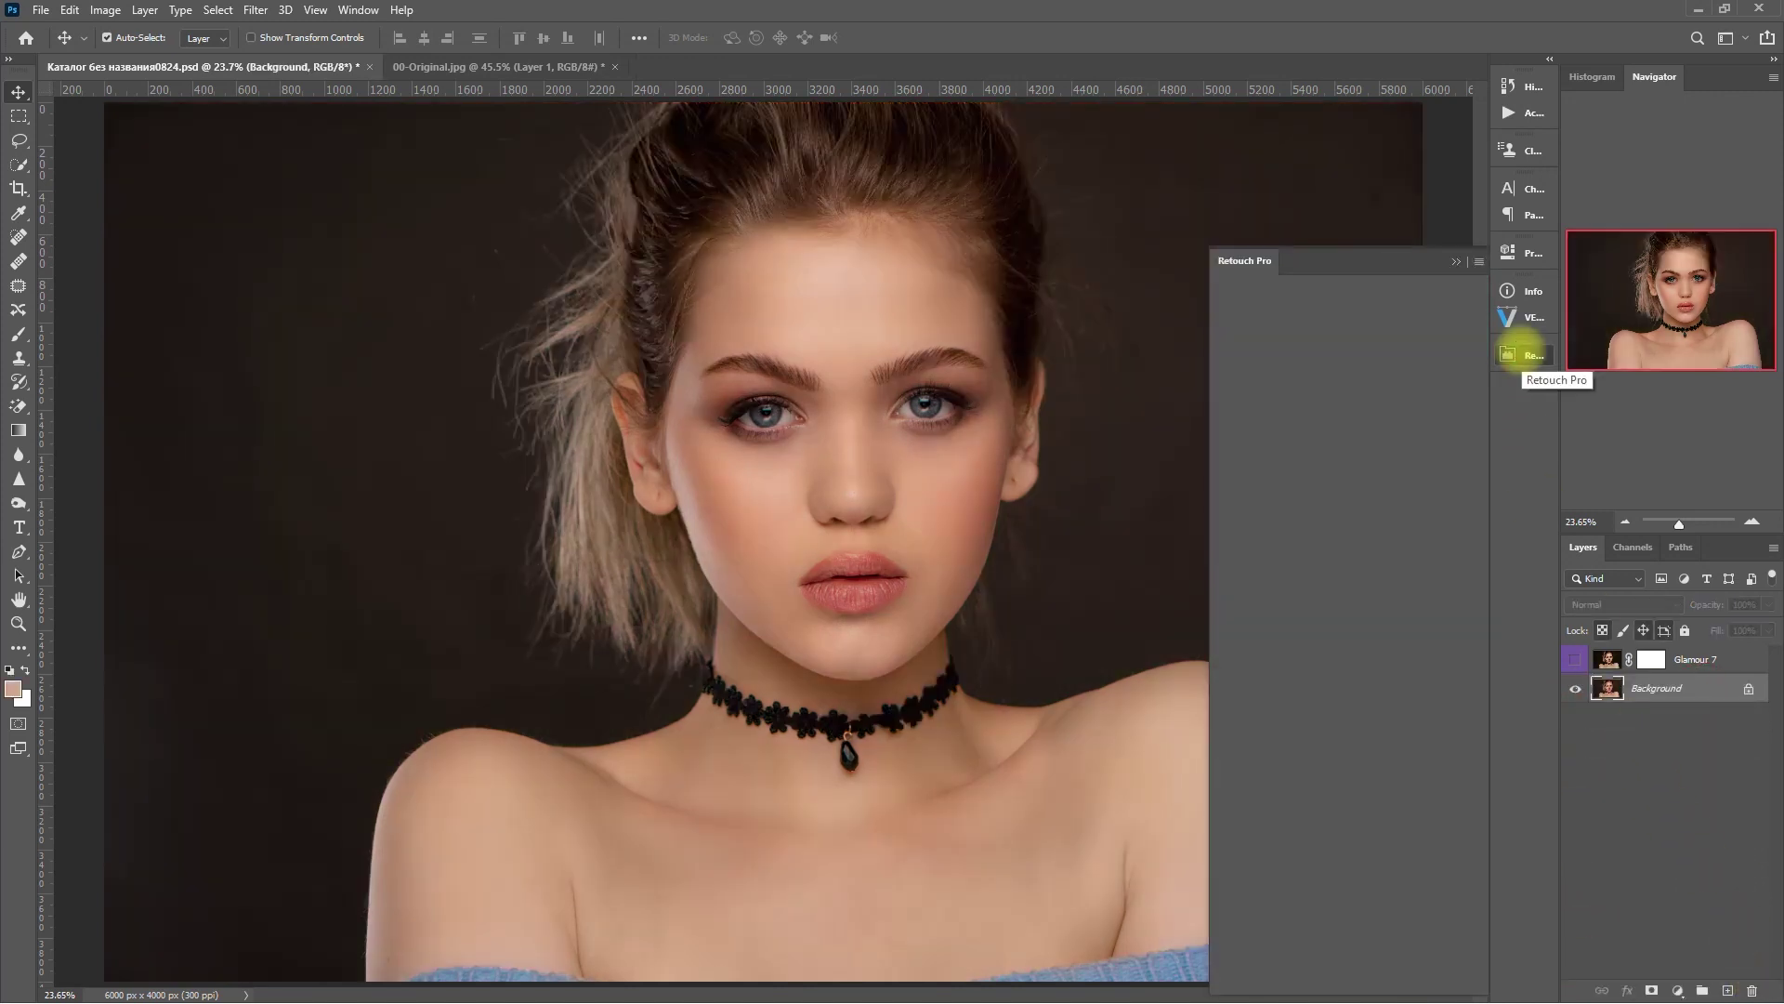
pyautogui.click(1382, 374)
pyautogui.click(1381, 409)
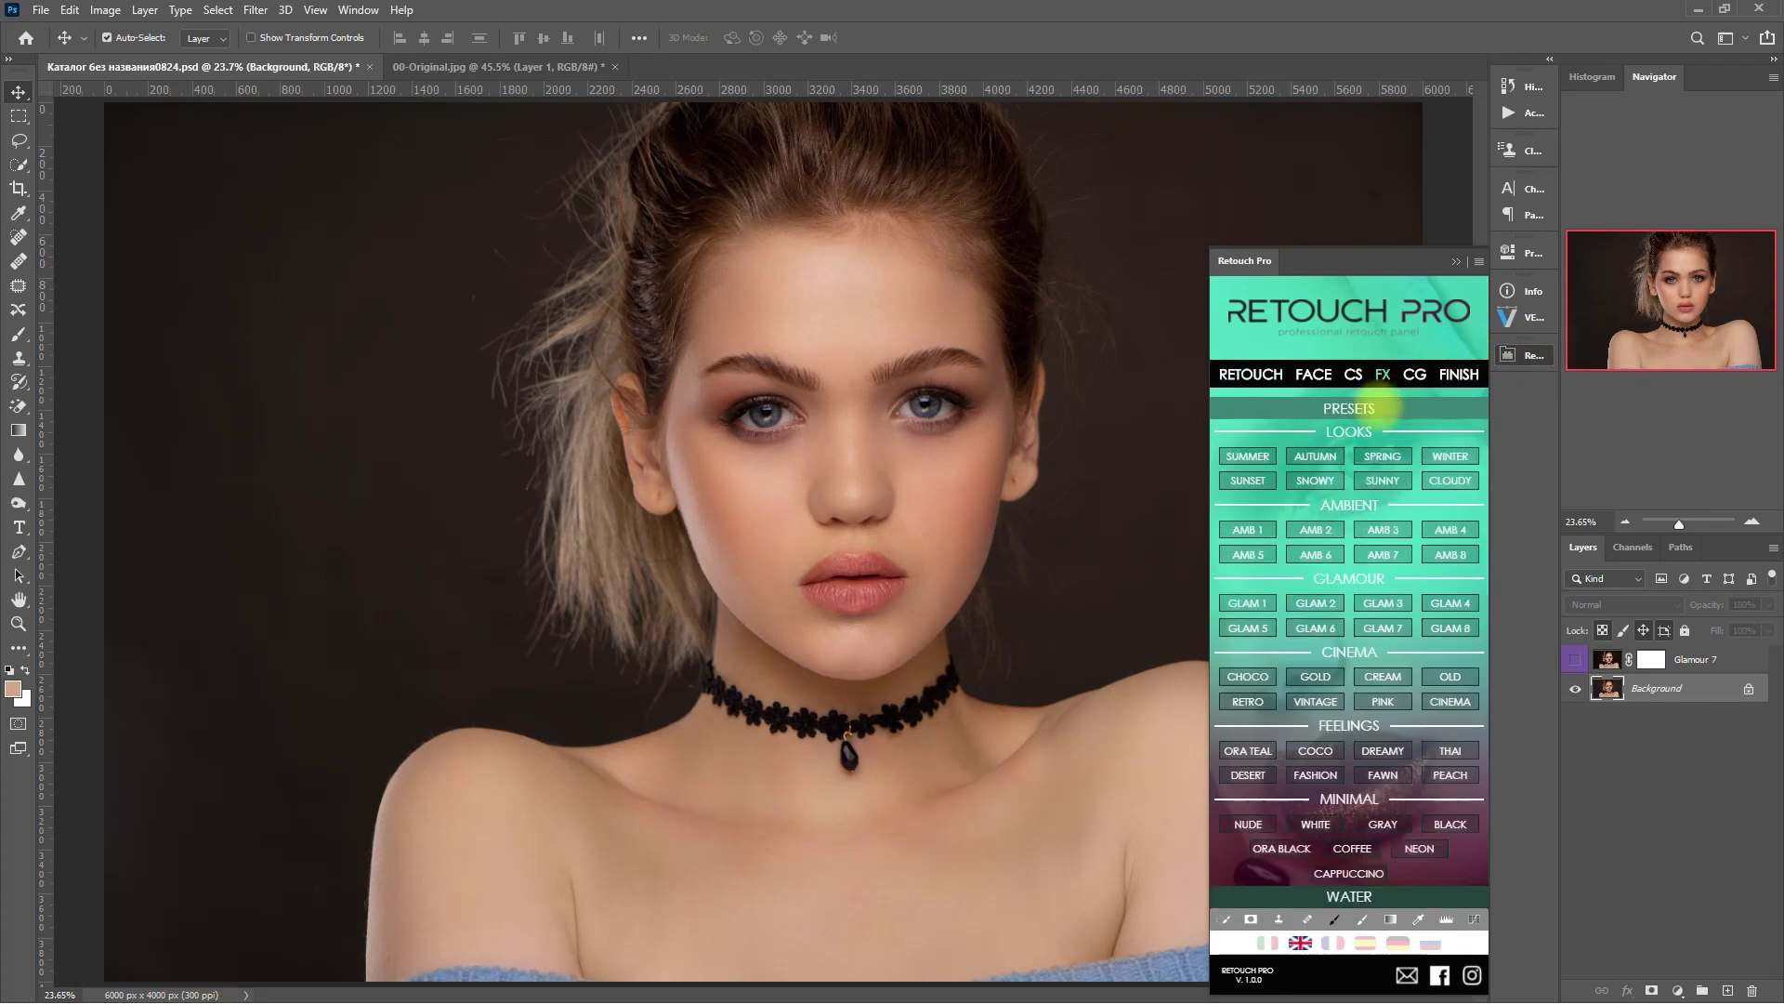
pyautogui.click(1248, 824)
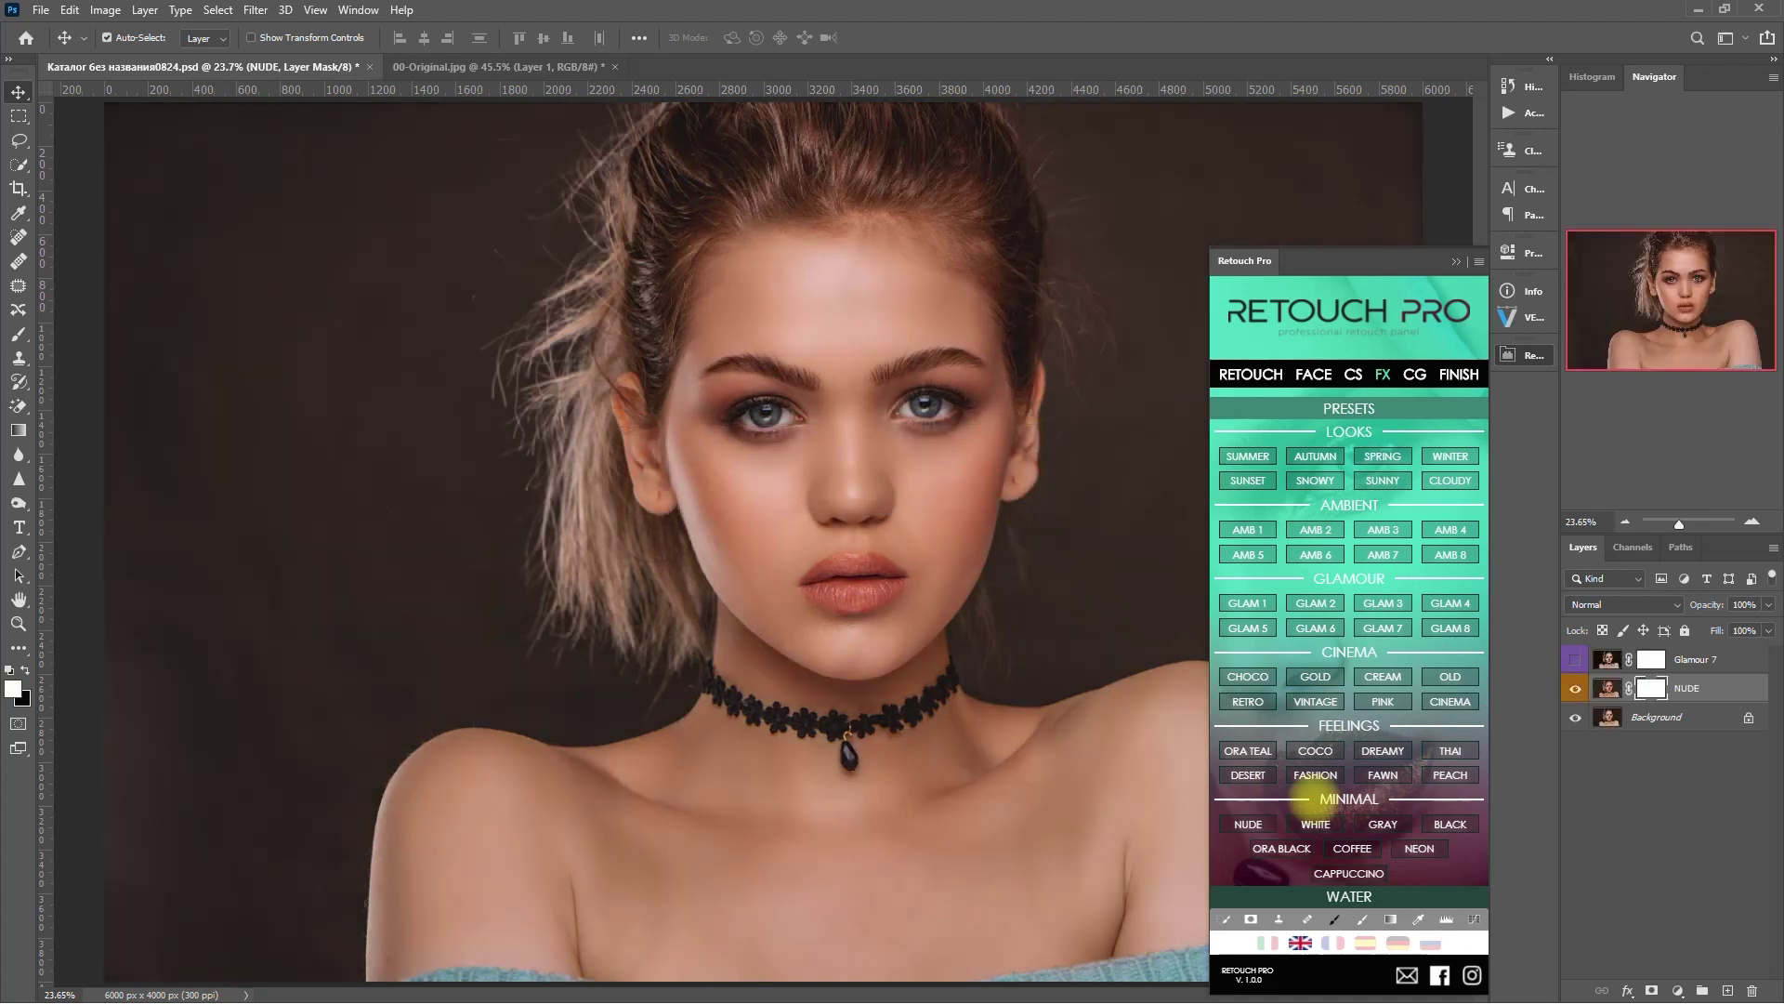
pyautogui.click(1455, 262)
# Step: Compare the NUDE grade with the original close up, target Background, and switch NUDE off
pyautogui.click(1574, 689)
pyautogui.click(1574, 688)
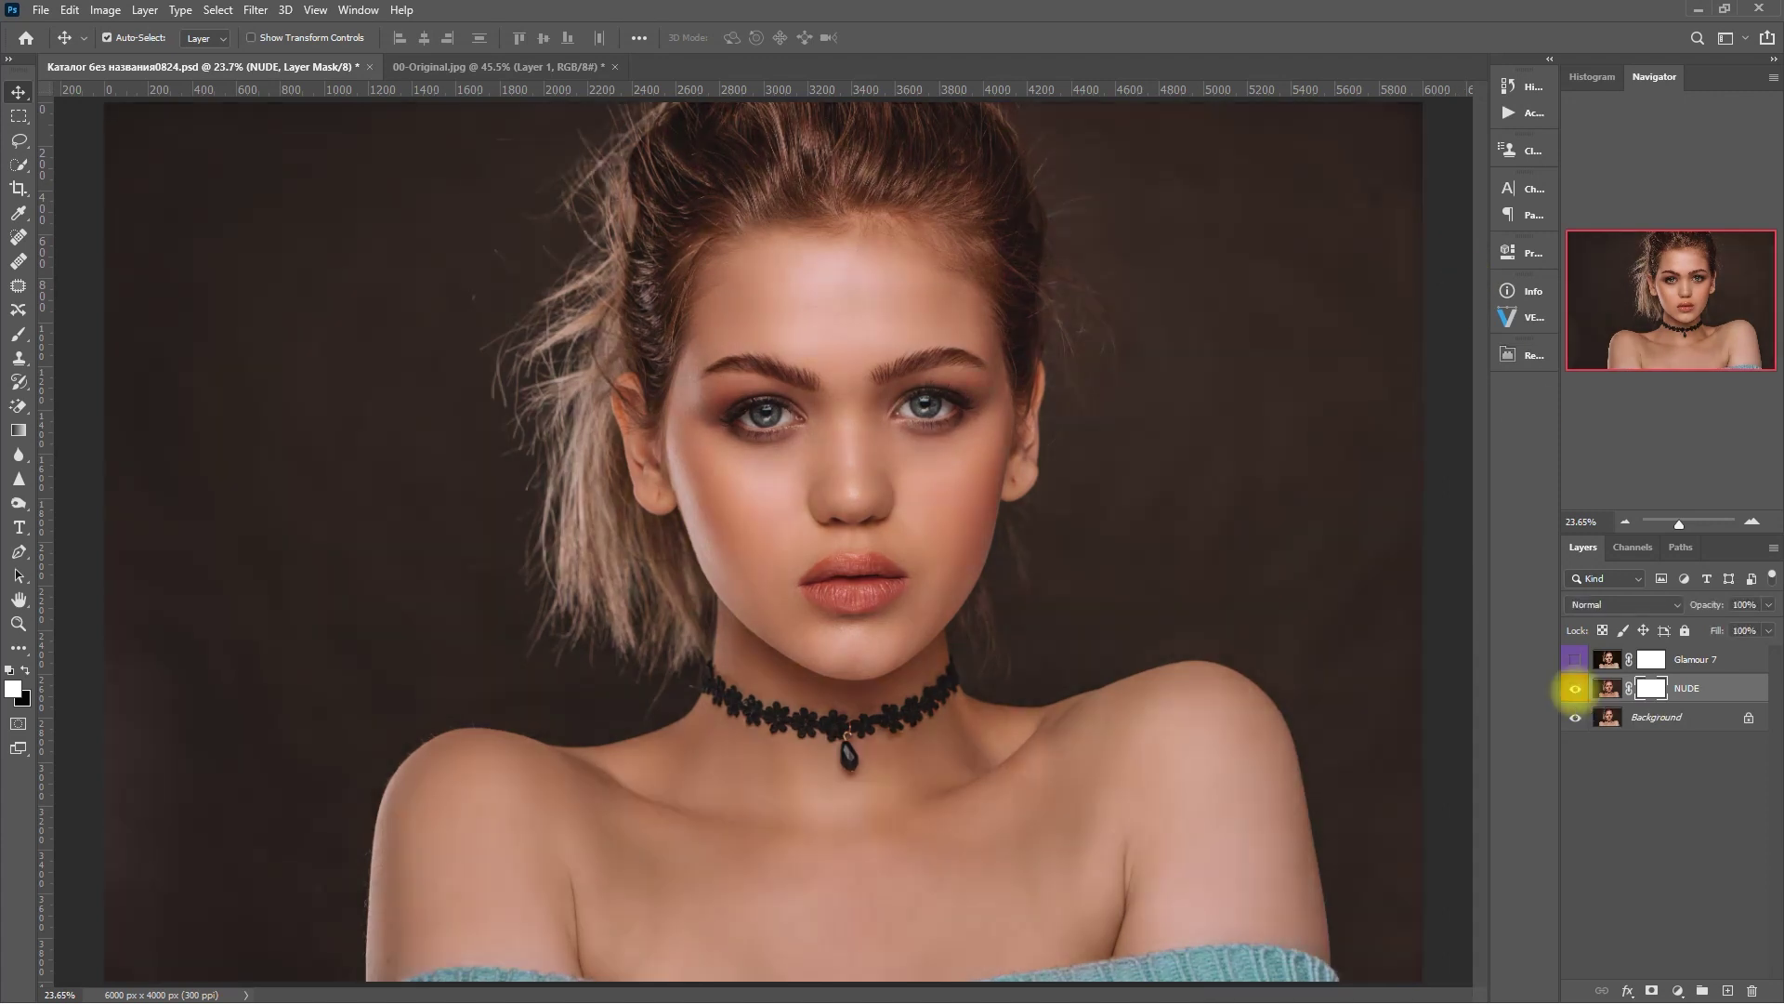
pyautogui.scroll(3, 1079, 541)
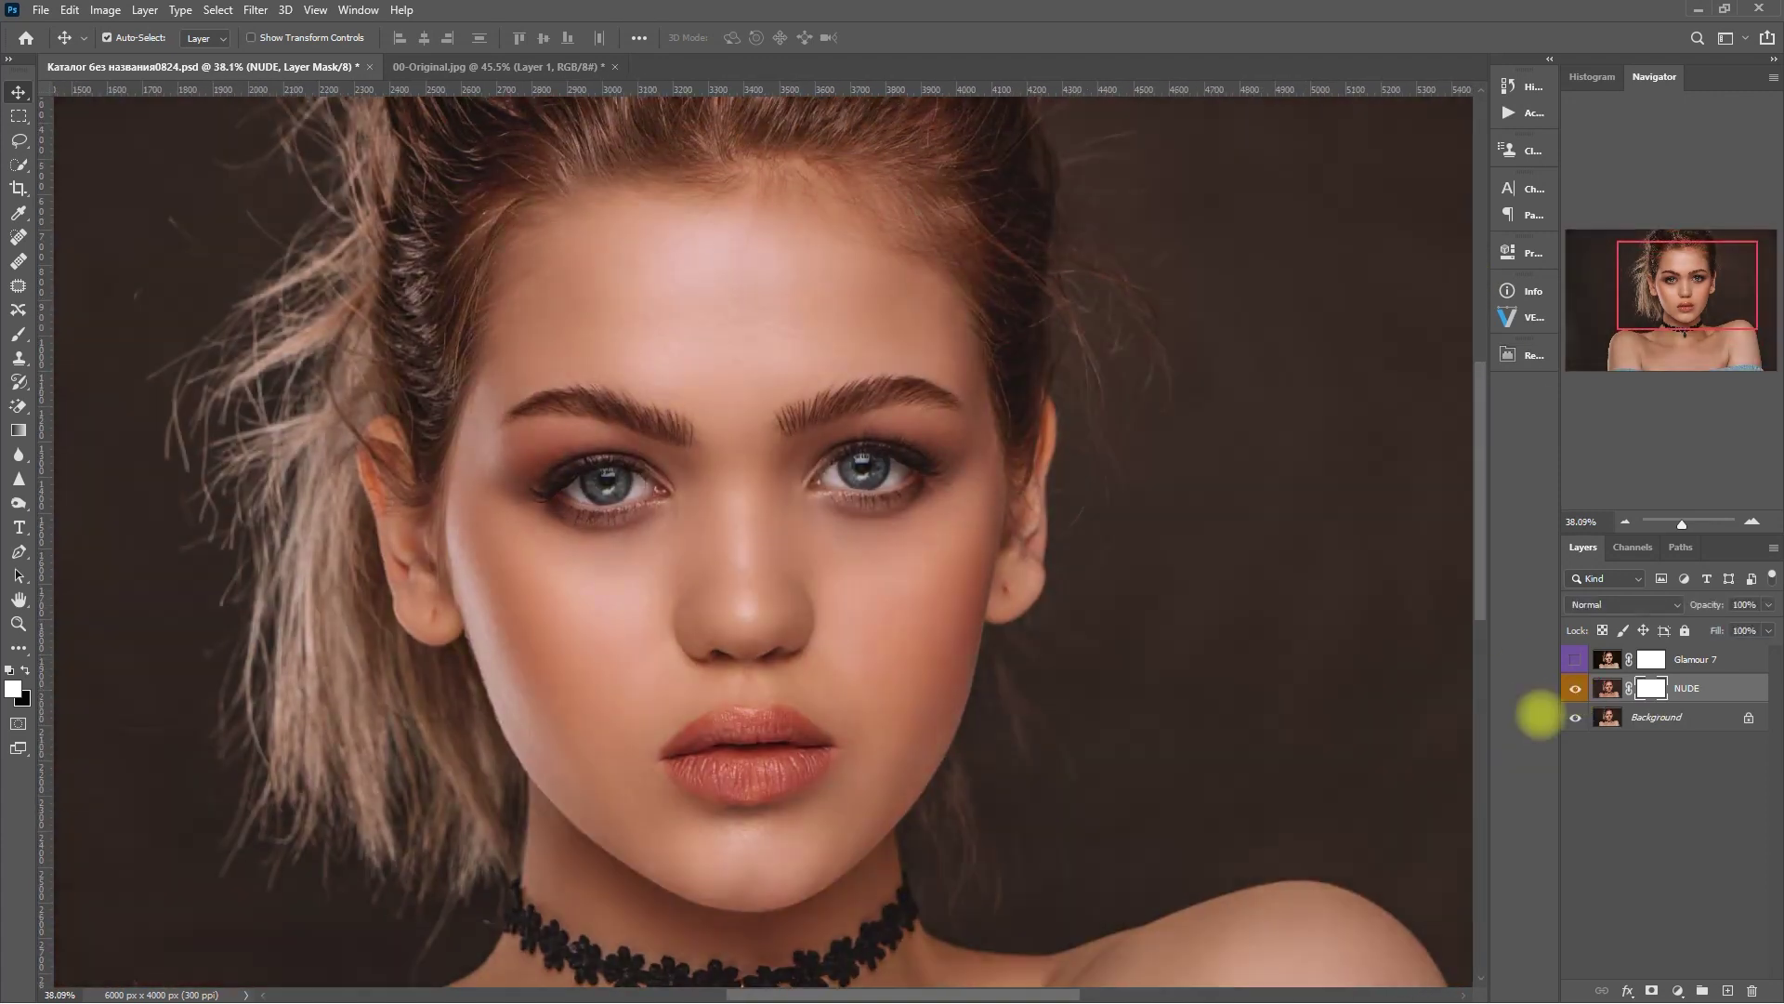
pyautogui.click(1574, 689)
pyautogui.click(1574, 688)
pyautogui.hotkey('ctrl', '0')
pyautogui.click(1621, 721)
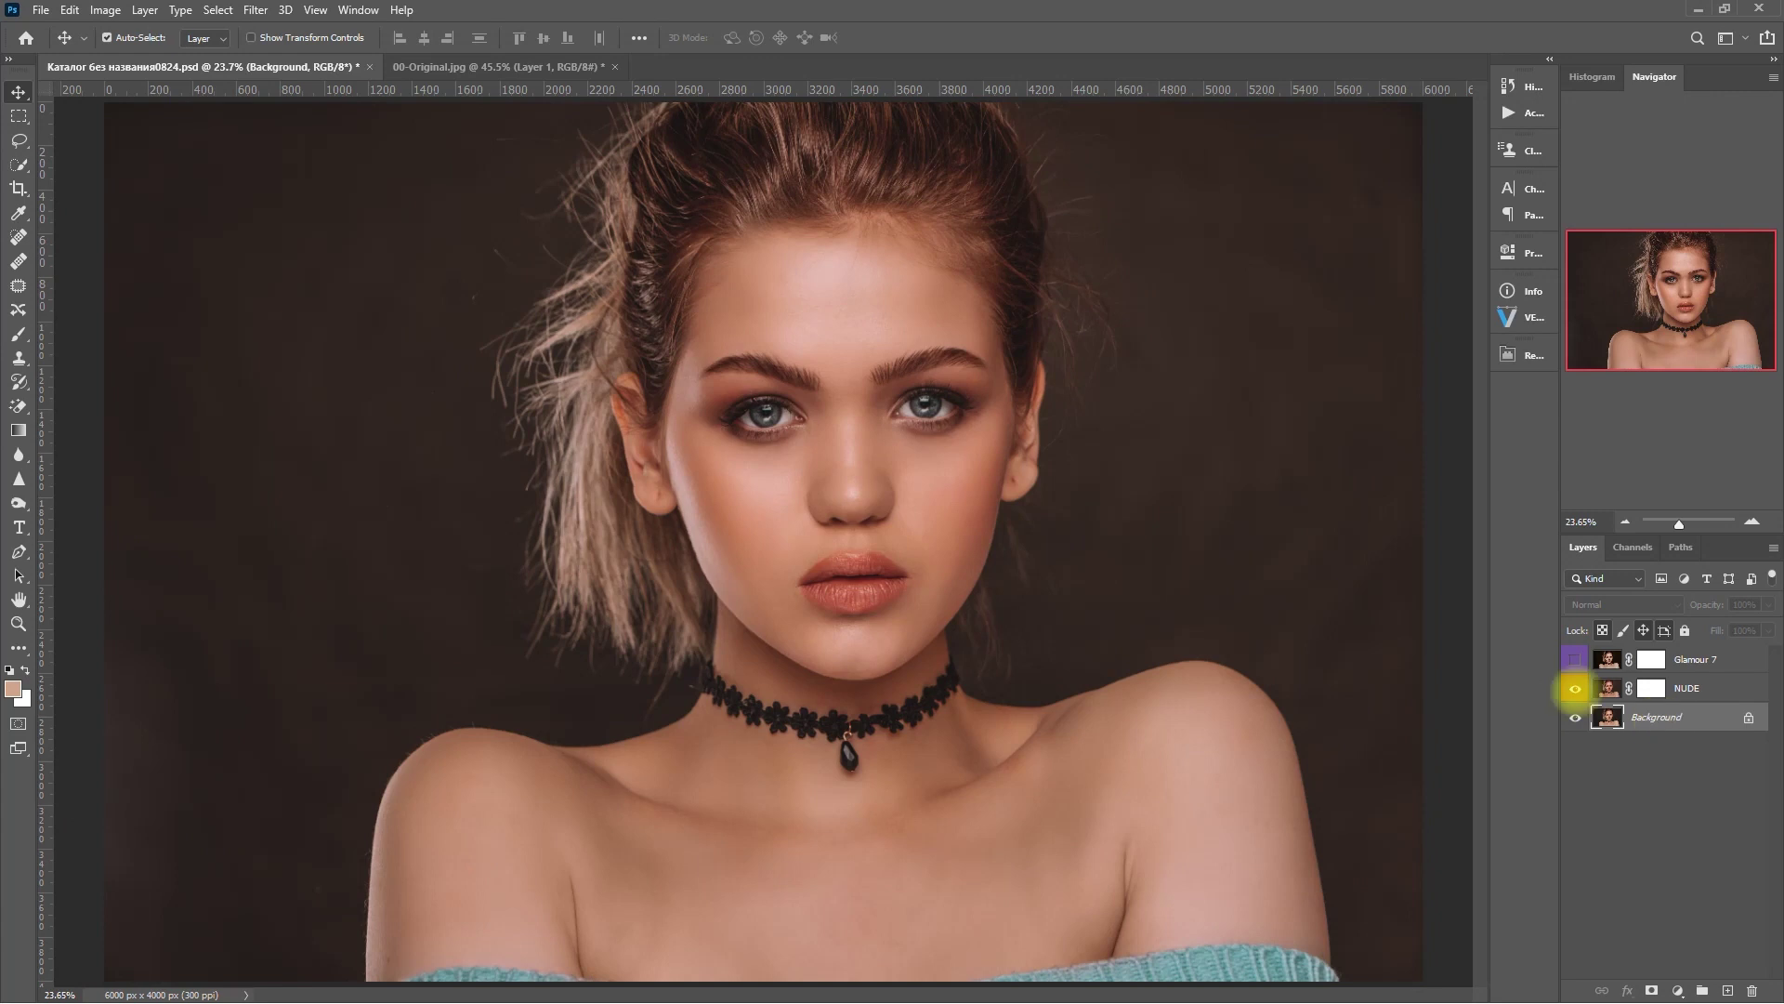
pyautogui.click(1574, 688)
pyautogui.click(1525, 355)
# Step: Apply the Retouch Pro CAPPUCCINO preset to the portrait
pyautogui.click(1383, 374)
pyautogui.click(1399, 410)
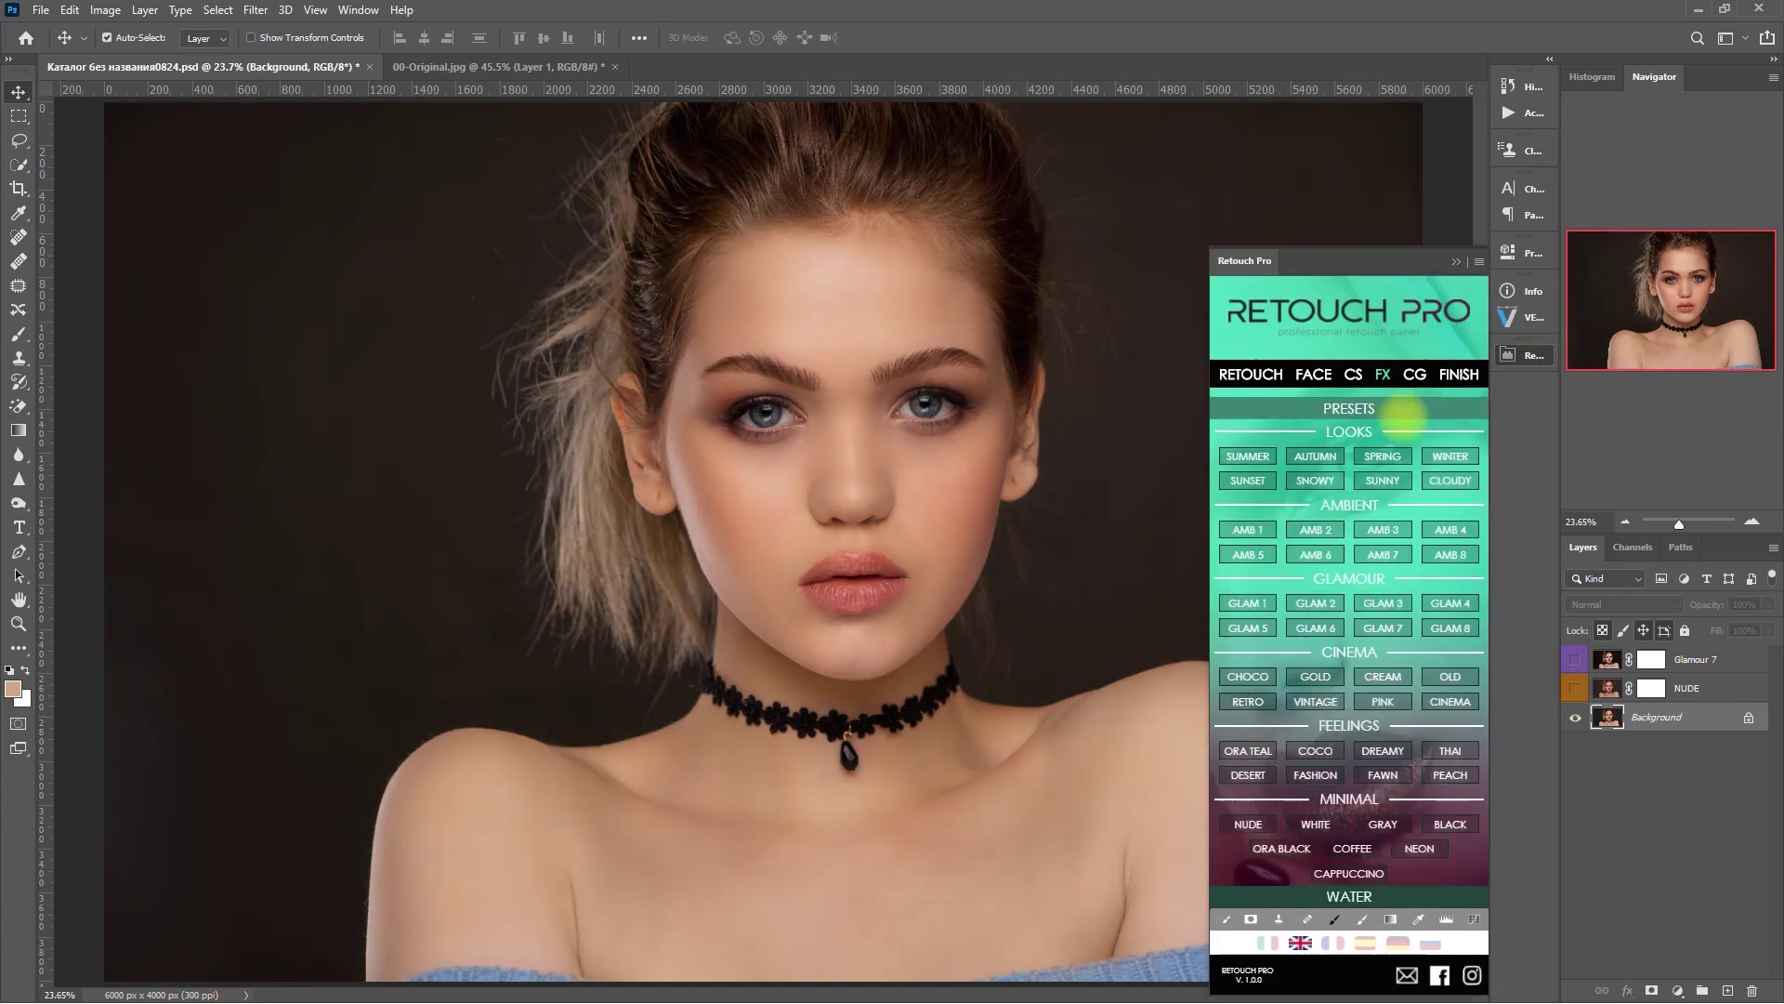
pyautogui.click(1385, 871)
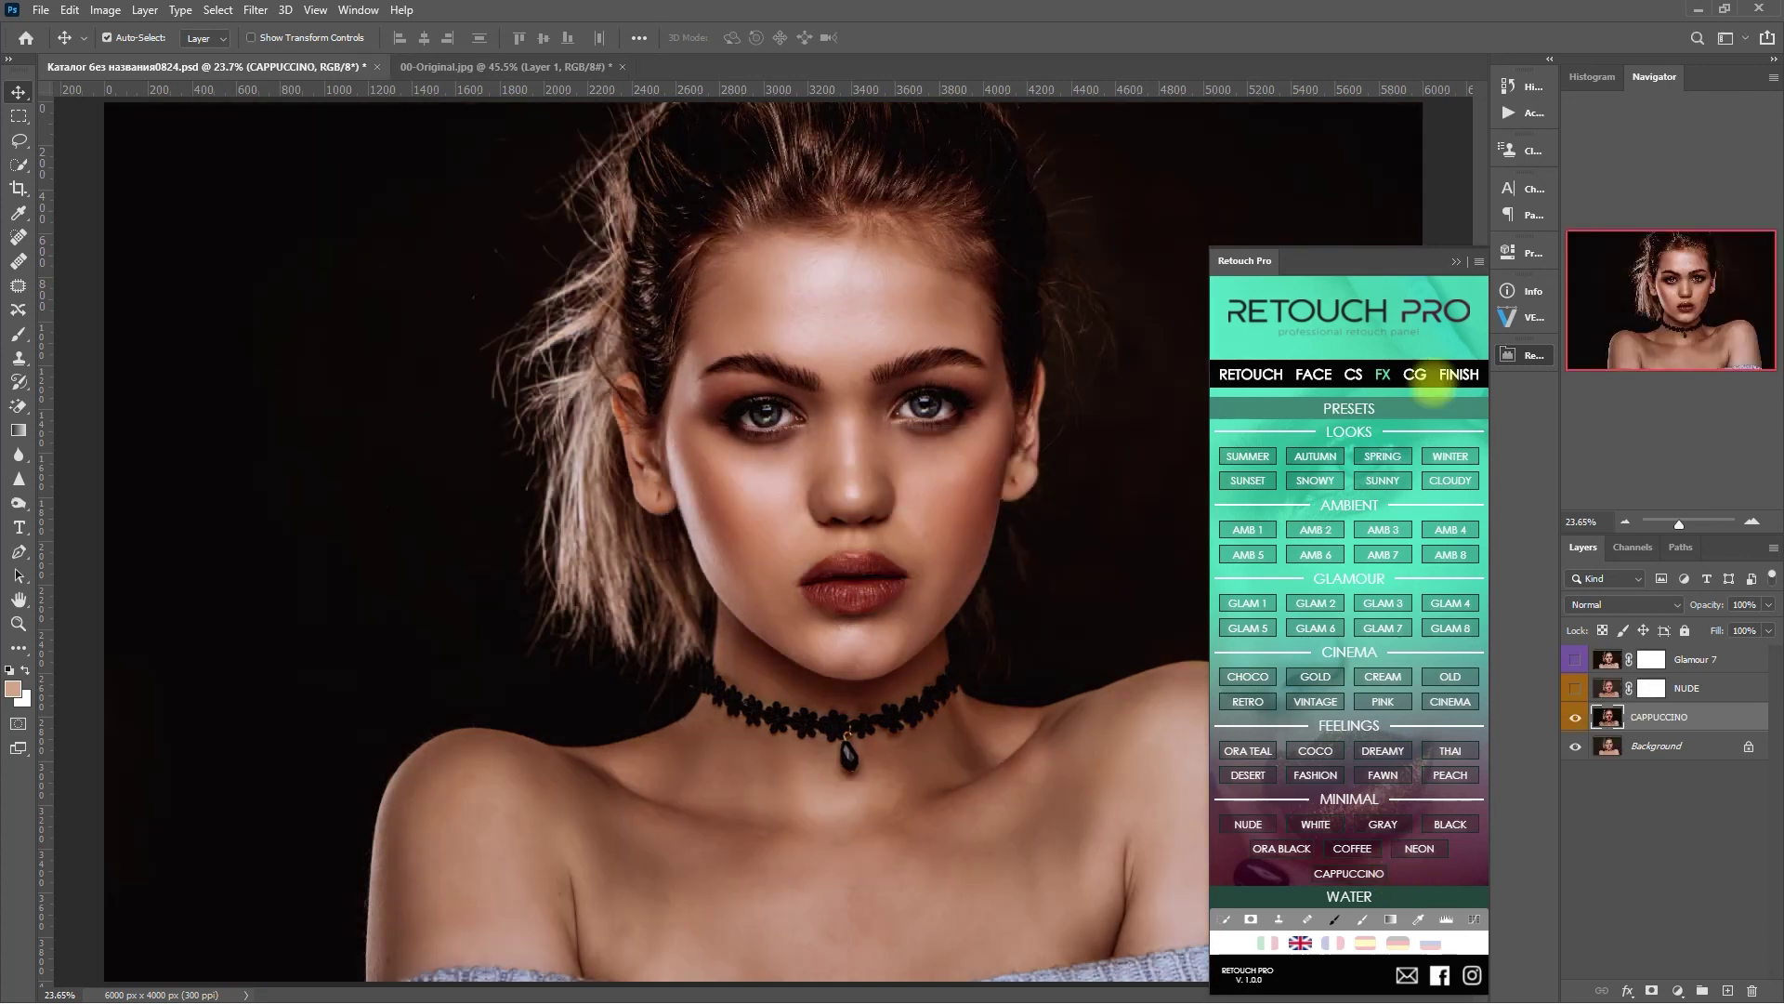
pyautogui.click(1456, 262)
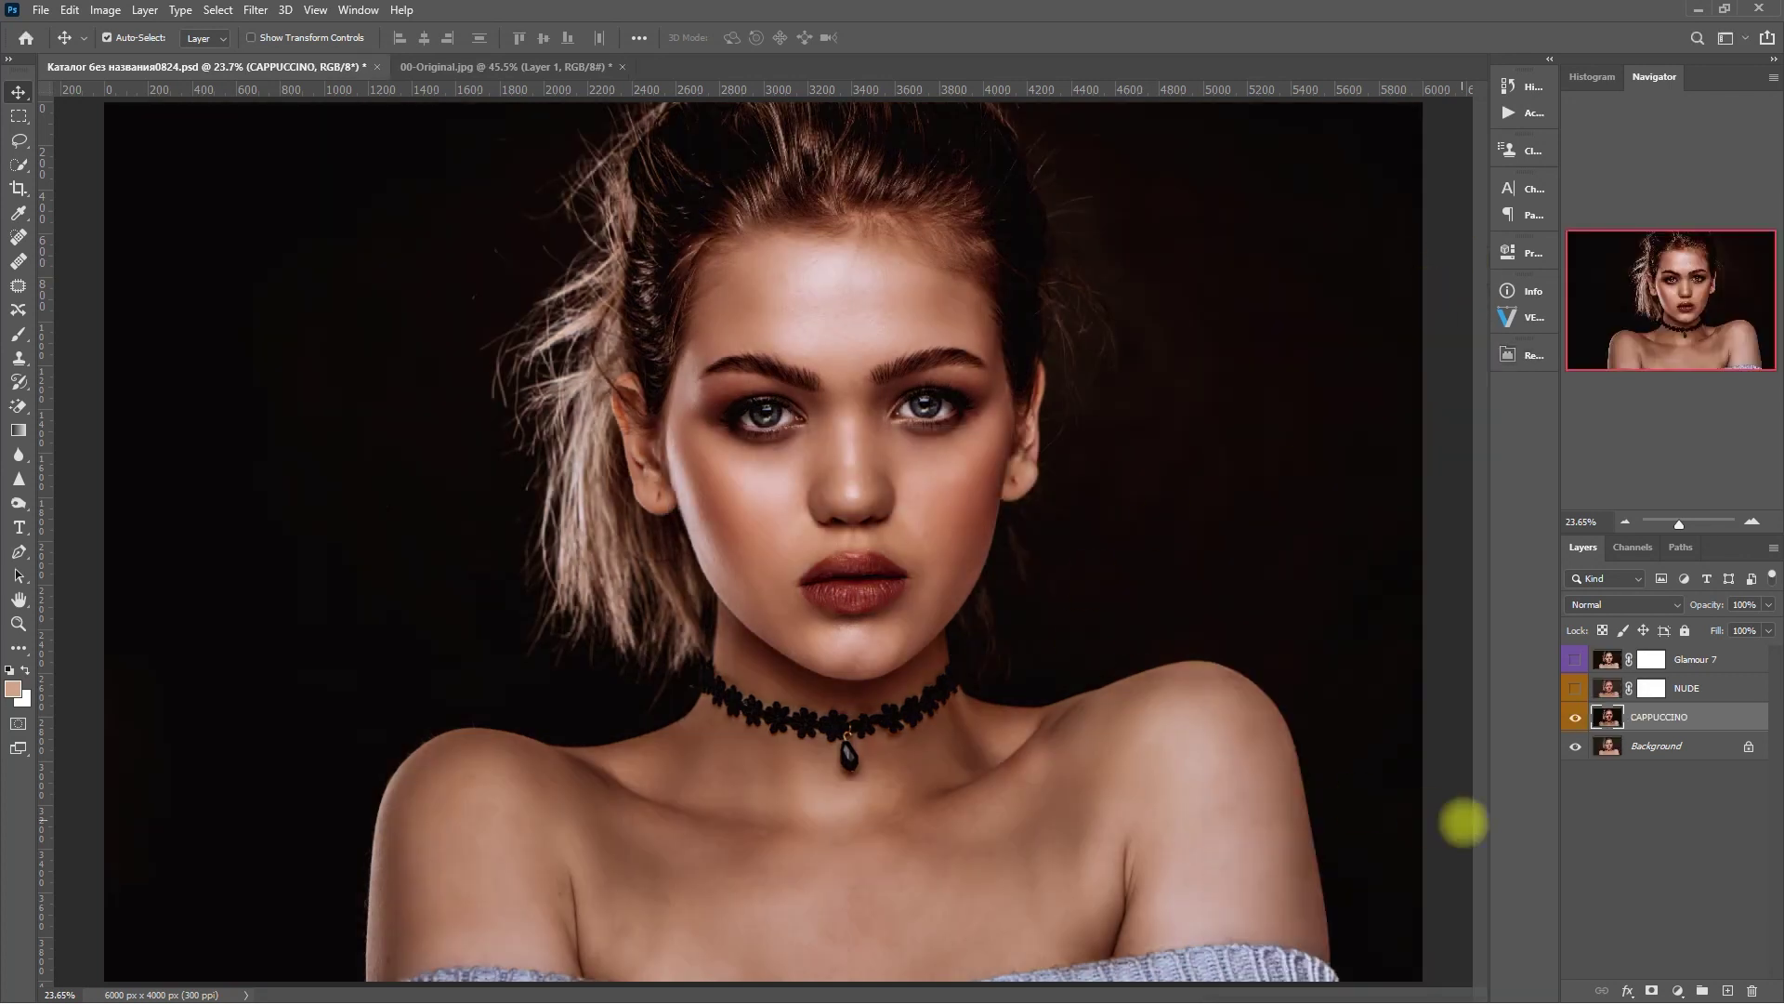
# Step: Compare the CAPPUCCINO grade with the original close up
pyautogui.click(1575, 717)
pyautogui.click(1575, 717)
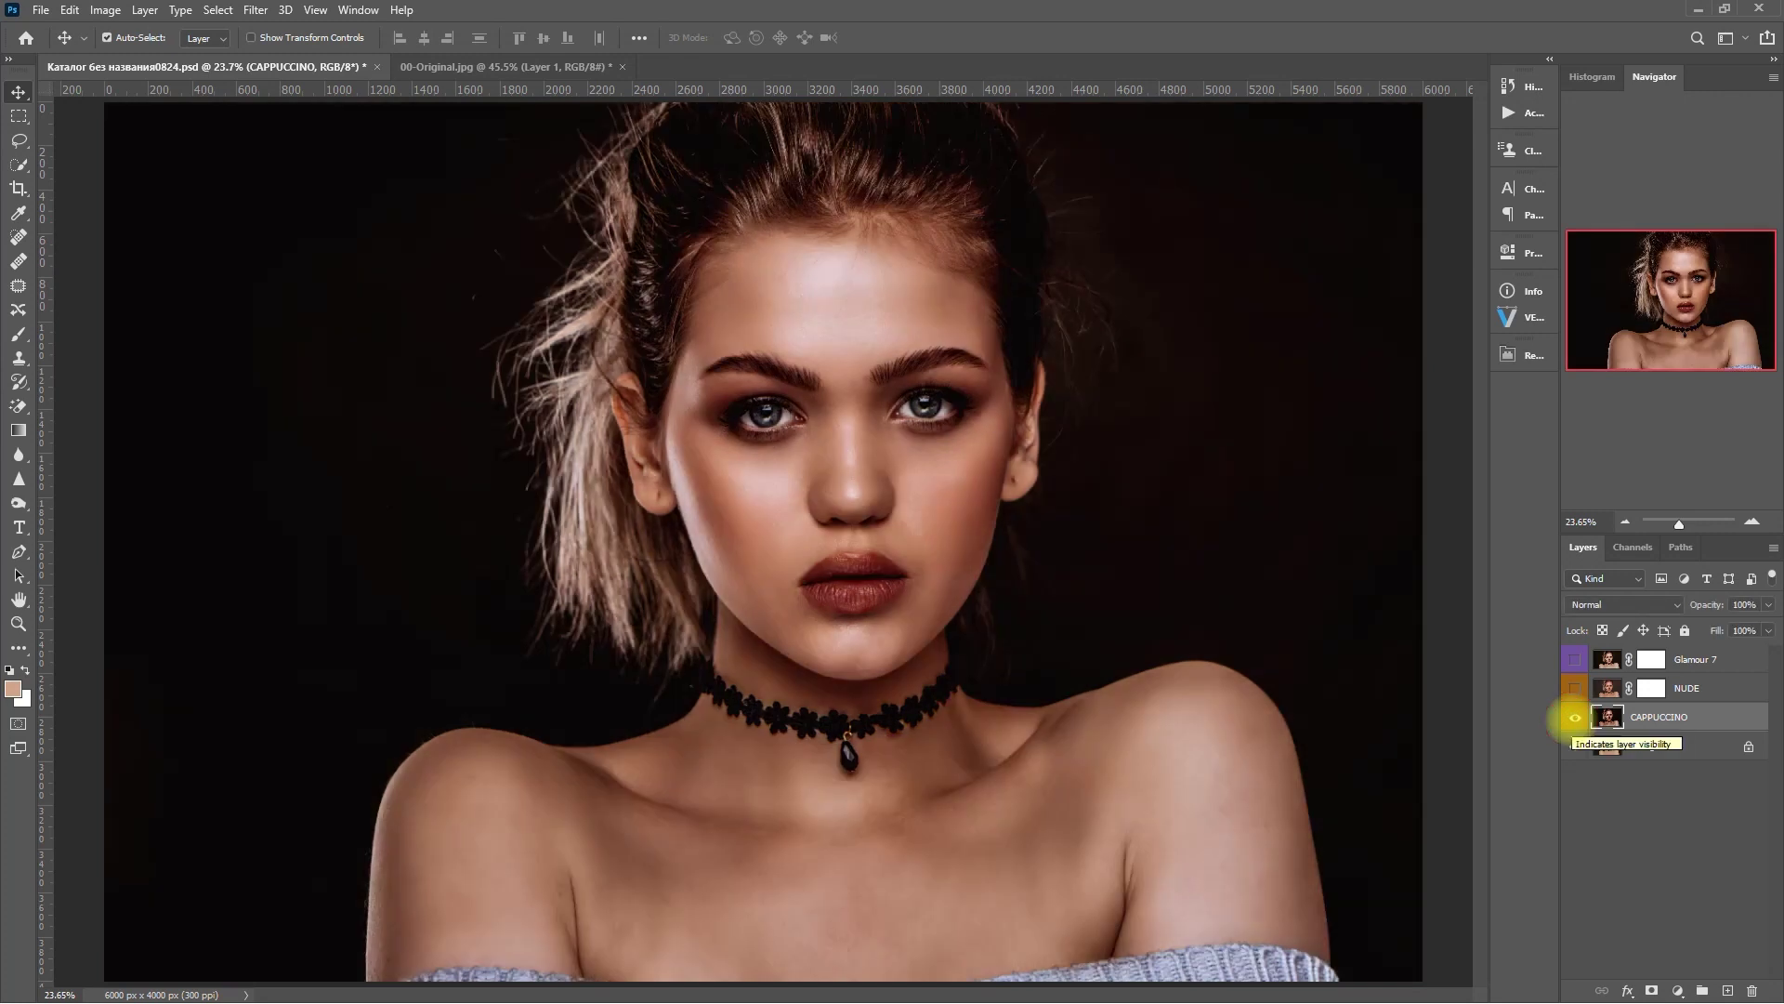
pyautogui.scroll(3, 1155, 577)
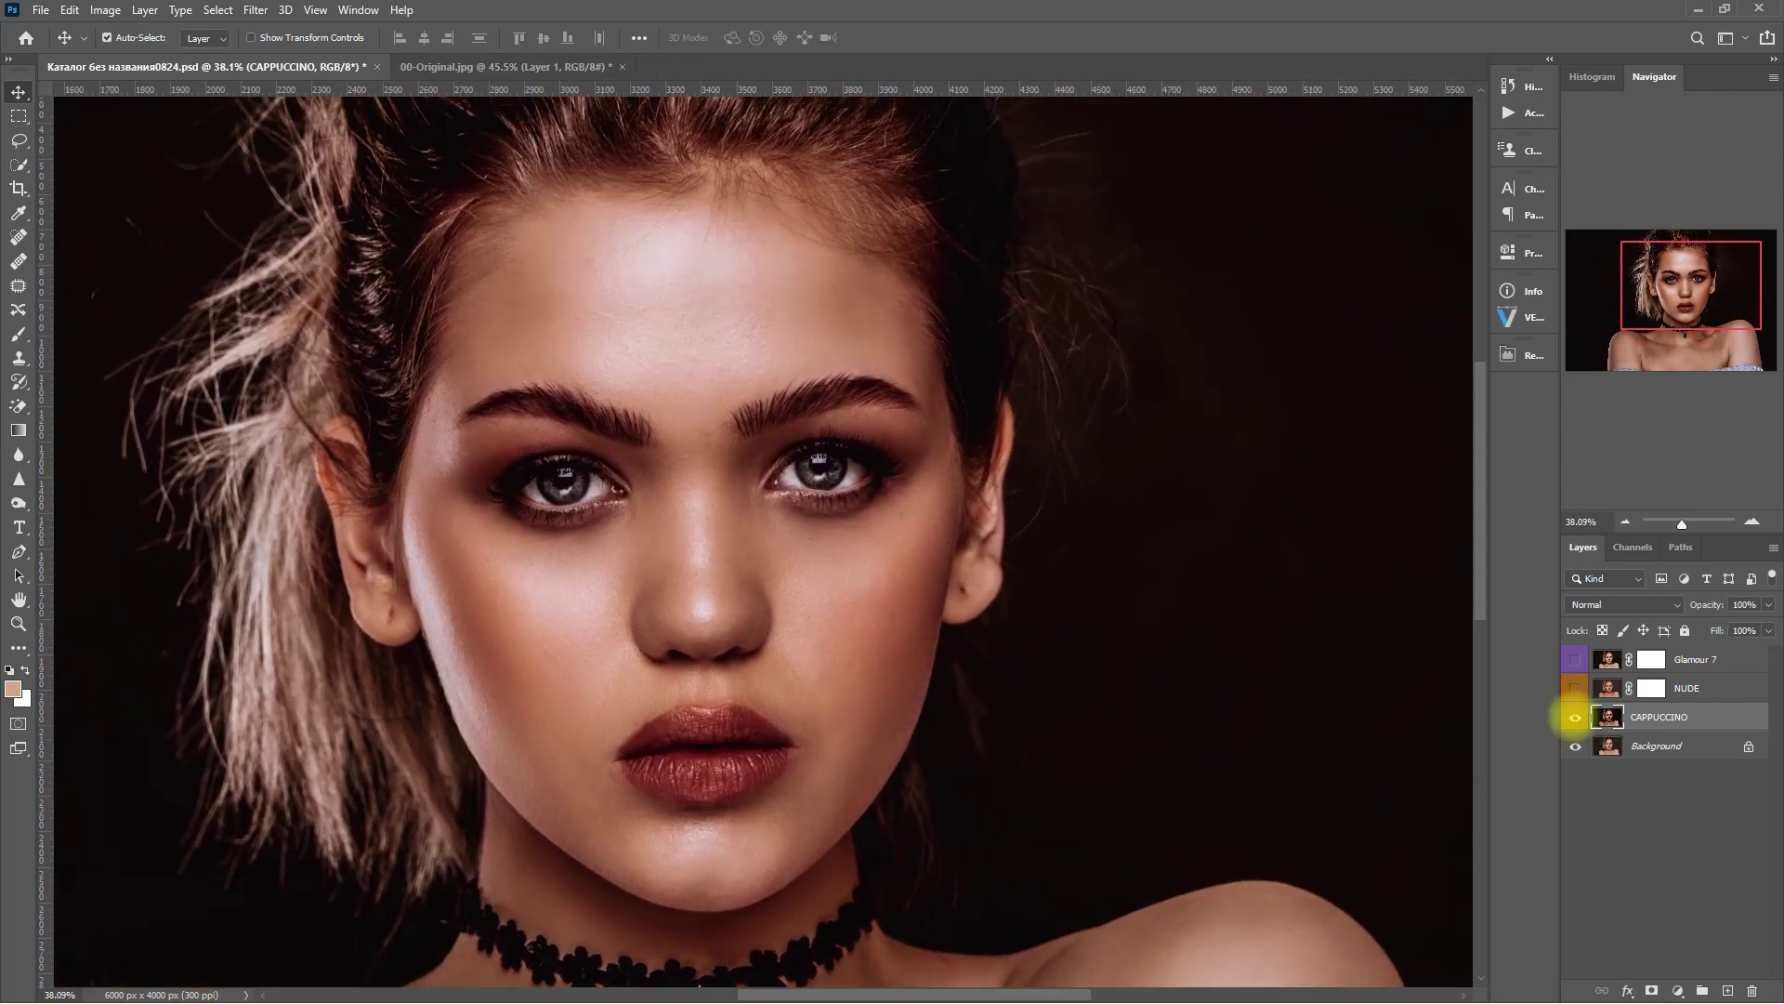
pyautogui.click(1575, 718)
pyautogui.click(1575, 717)
# Step: Set the CAPPUCCINO layer's opacity to 80%
pyautogui.click(1744, 604)
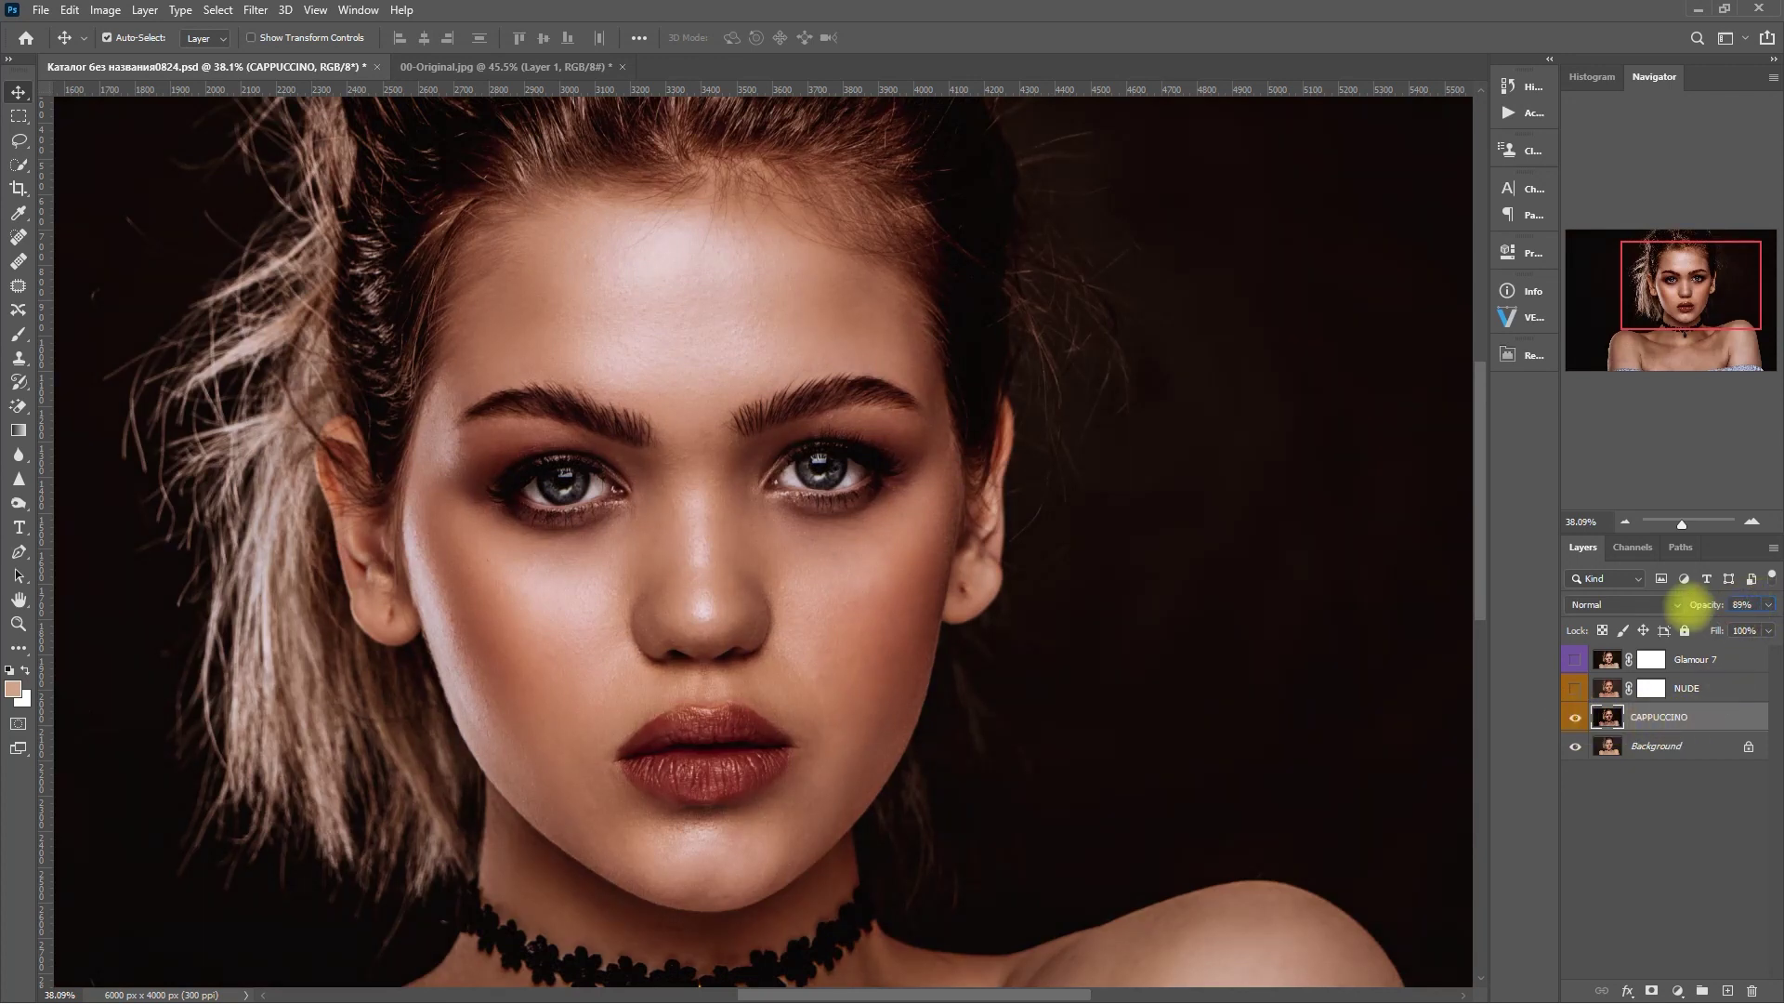
pyautogui.write('89')
pyautogui.press('BackSpace')
pyautogui.press('BackSpace')
pyautogui.write('80')
pyautogui.press('Return')
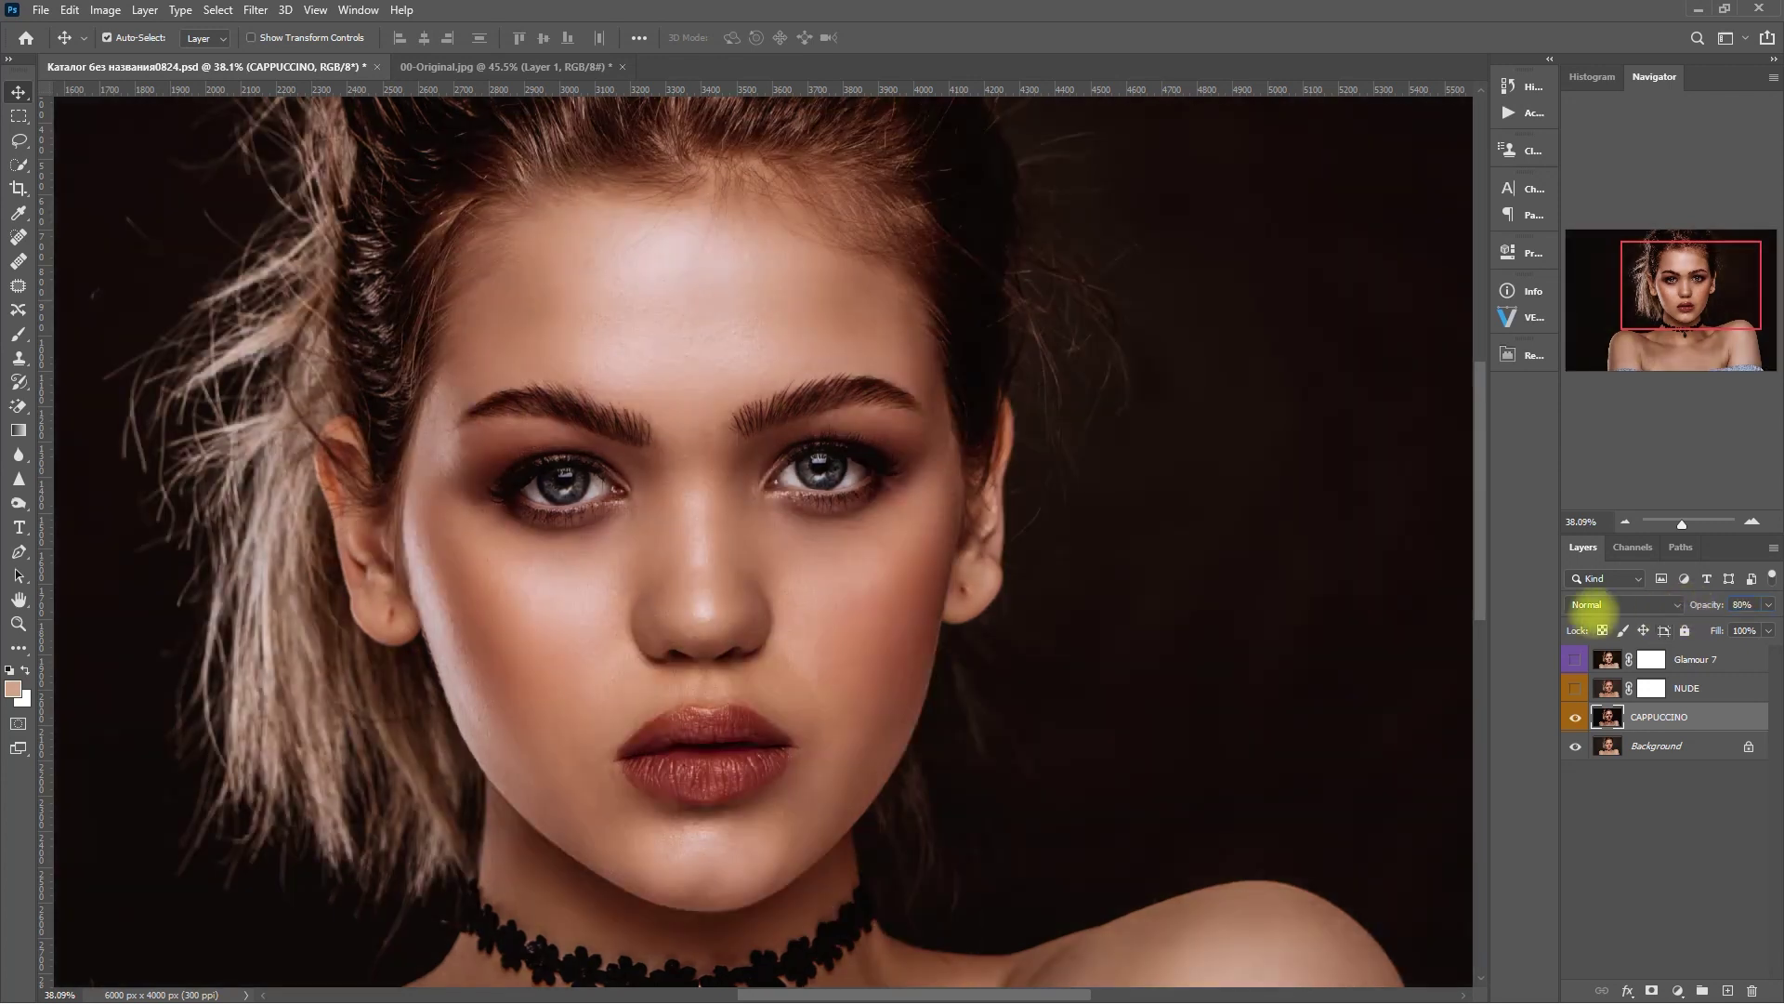
# Step: Compare the 80% CAPPUCCINO grade with the original at full-image view
pyautogui.click(1575, 717)
pyautogui.click(1575, 716)
pyautogui.click(1575, 716)
pyautogui.click(1575, 716)
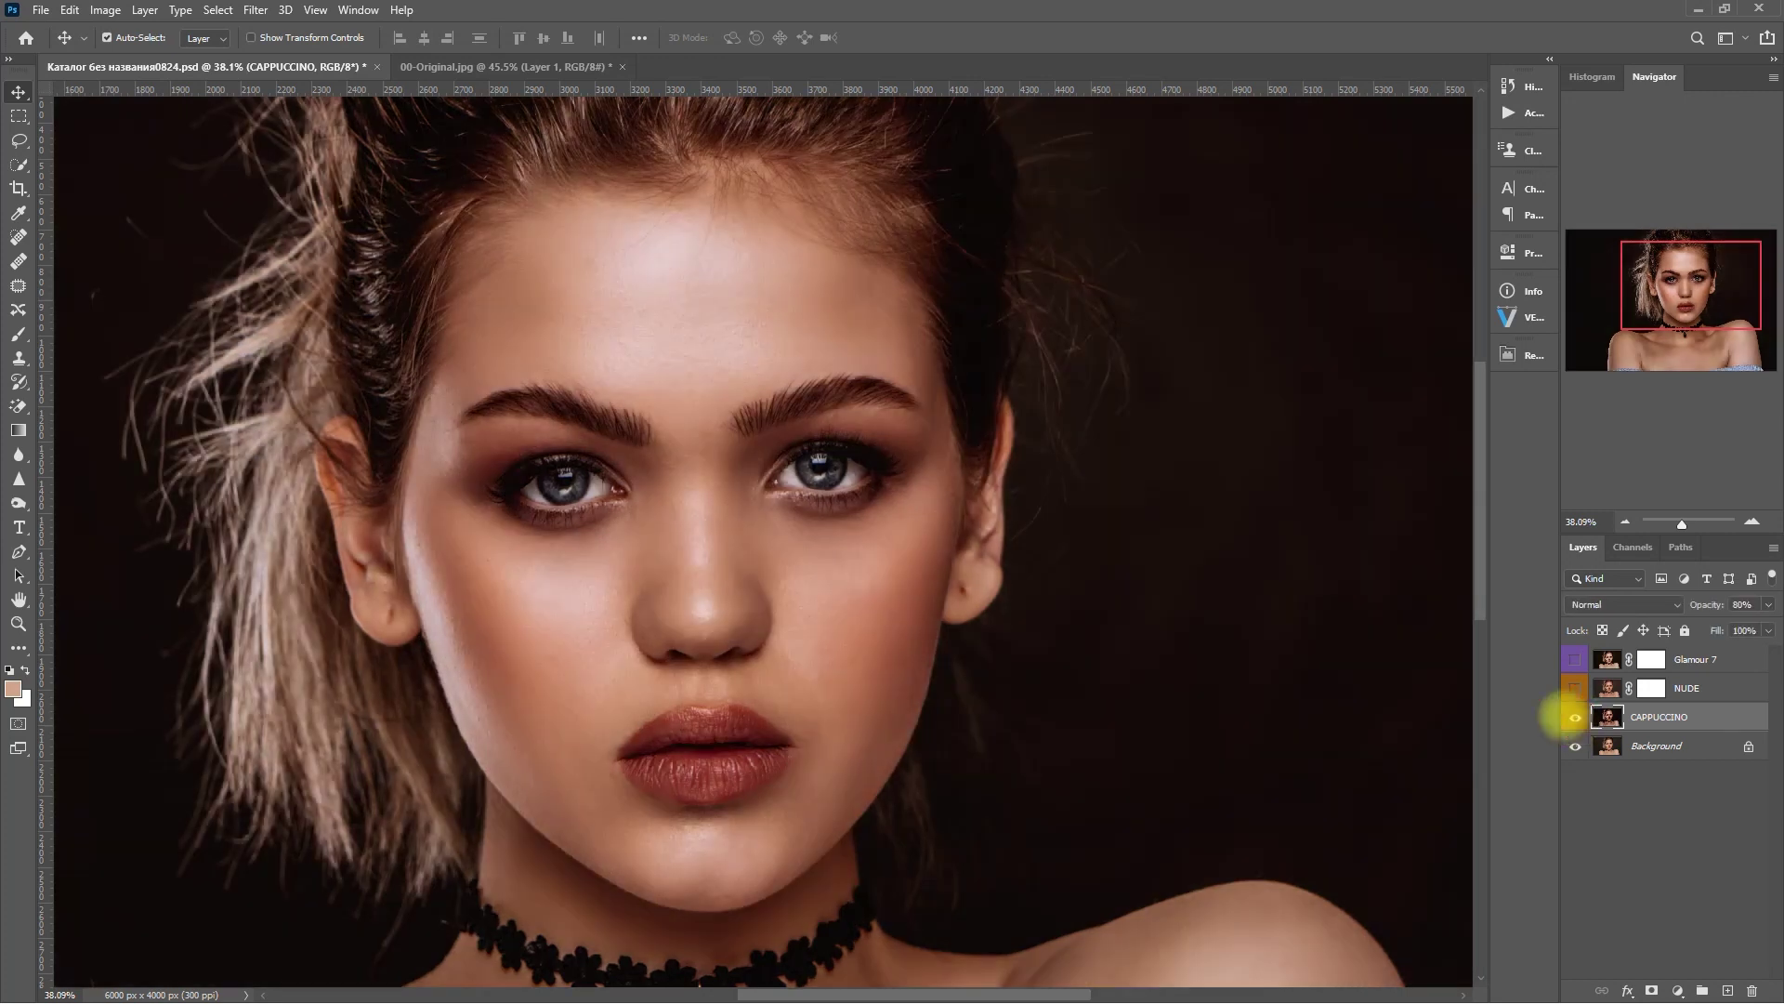
pyautogui.hotkey('ctrl', '0')
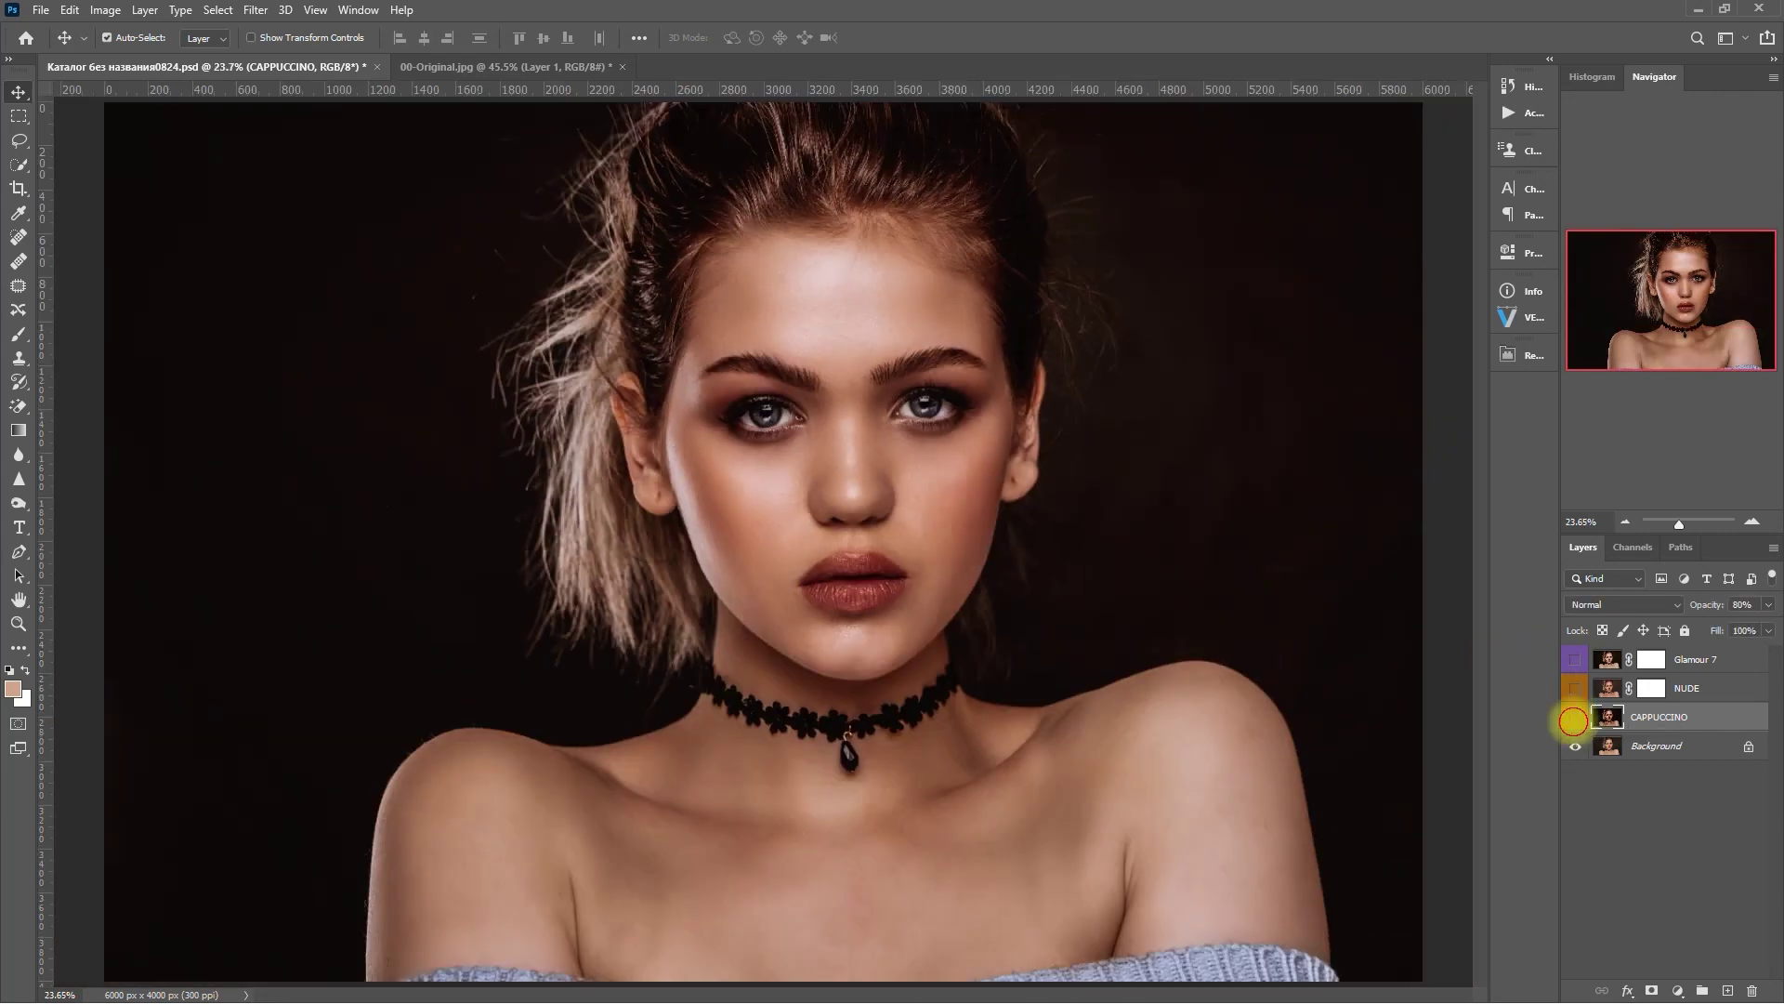
pyautogui.click(1575, 717)
# Step: Show Glamour 7, NUDE and CAPPUCCINO one at a time to compare the three grades
pyautogui.click(1575, 659)
pyautogui.click(1577, 658)
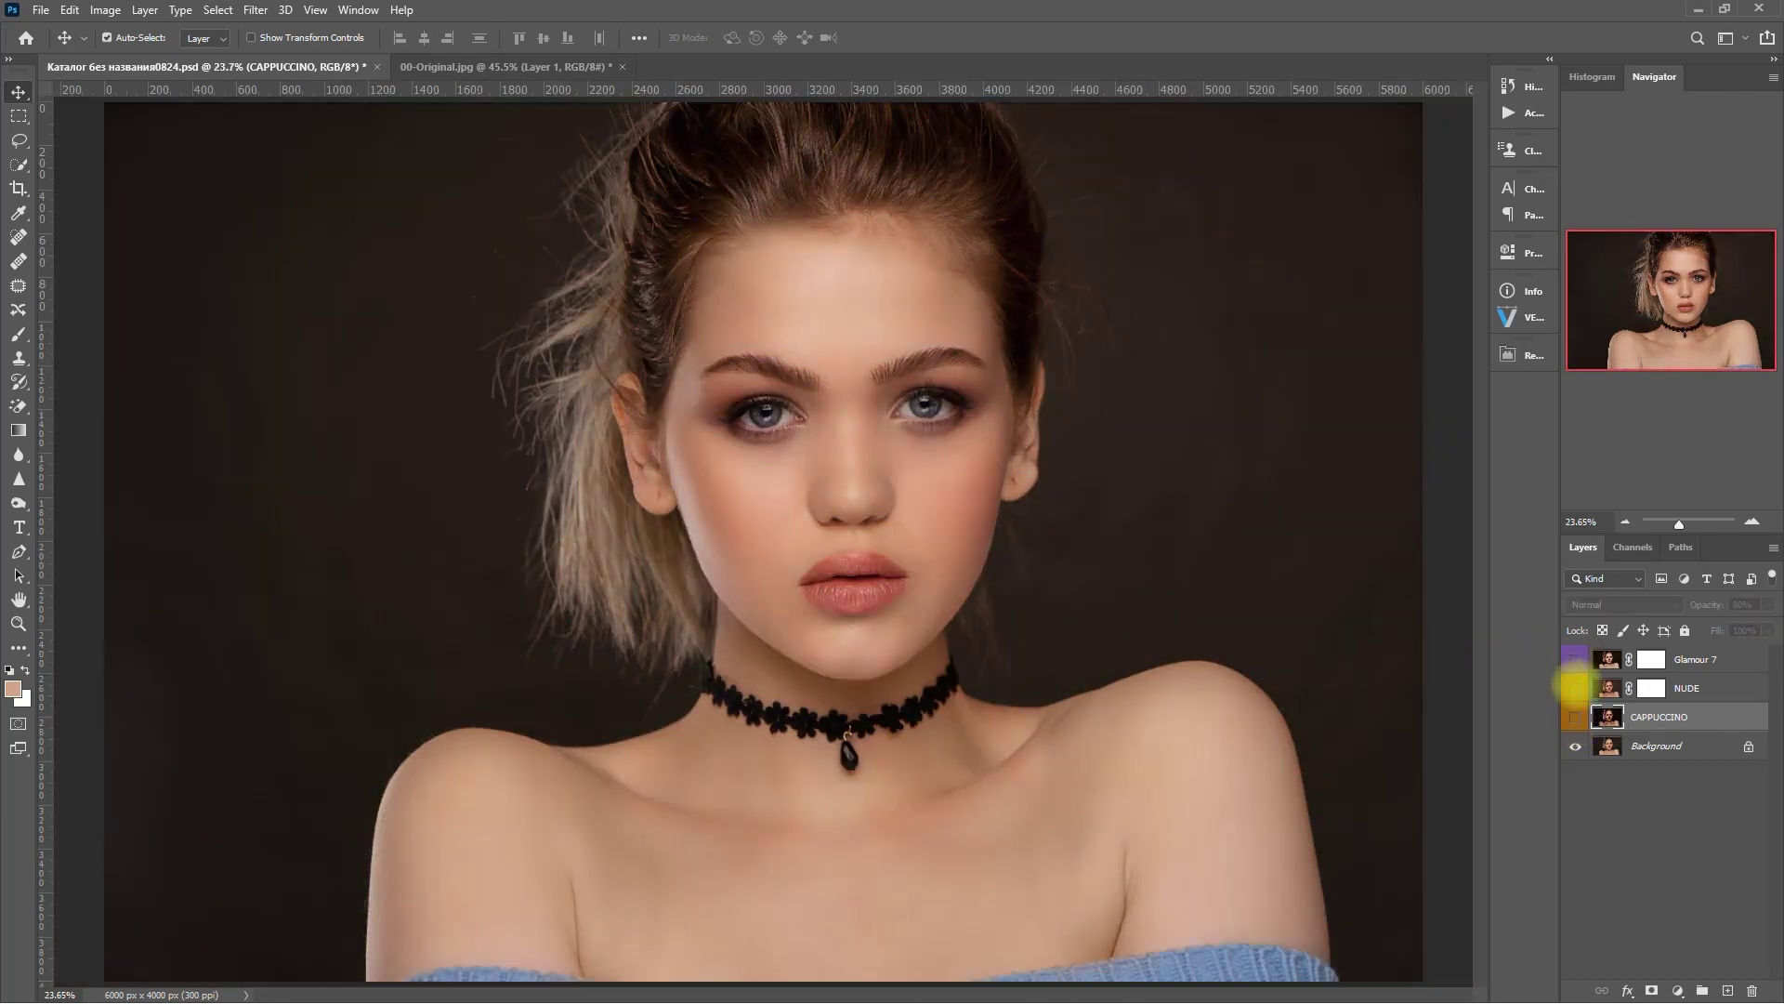
pyautogui.click(1575, 688)
pyautogui.click(1577, 688)
pyautogui.click(1575, 717)
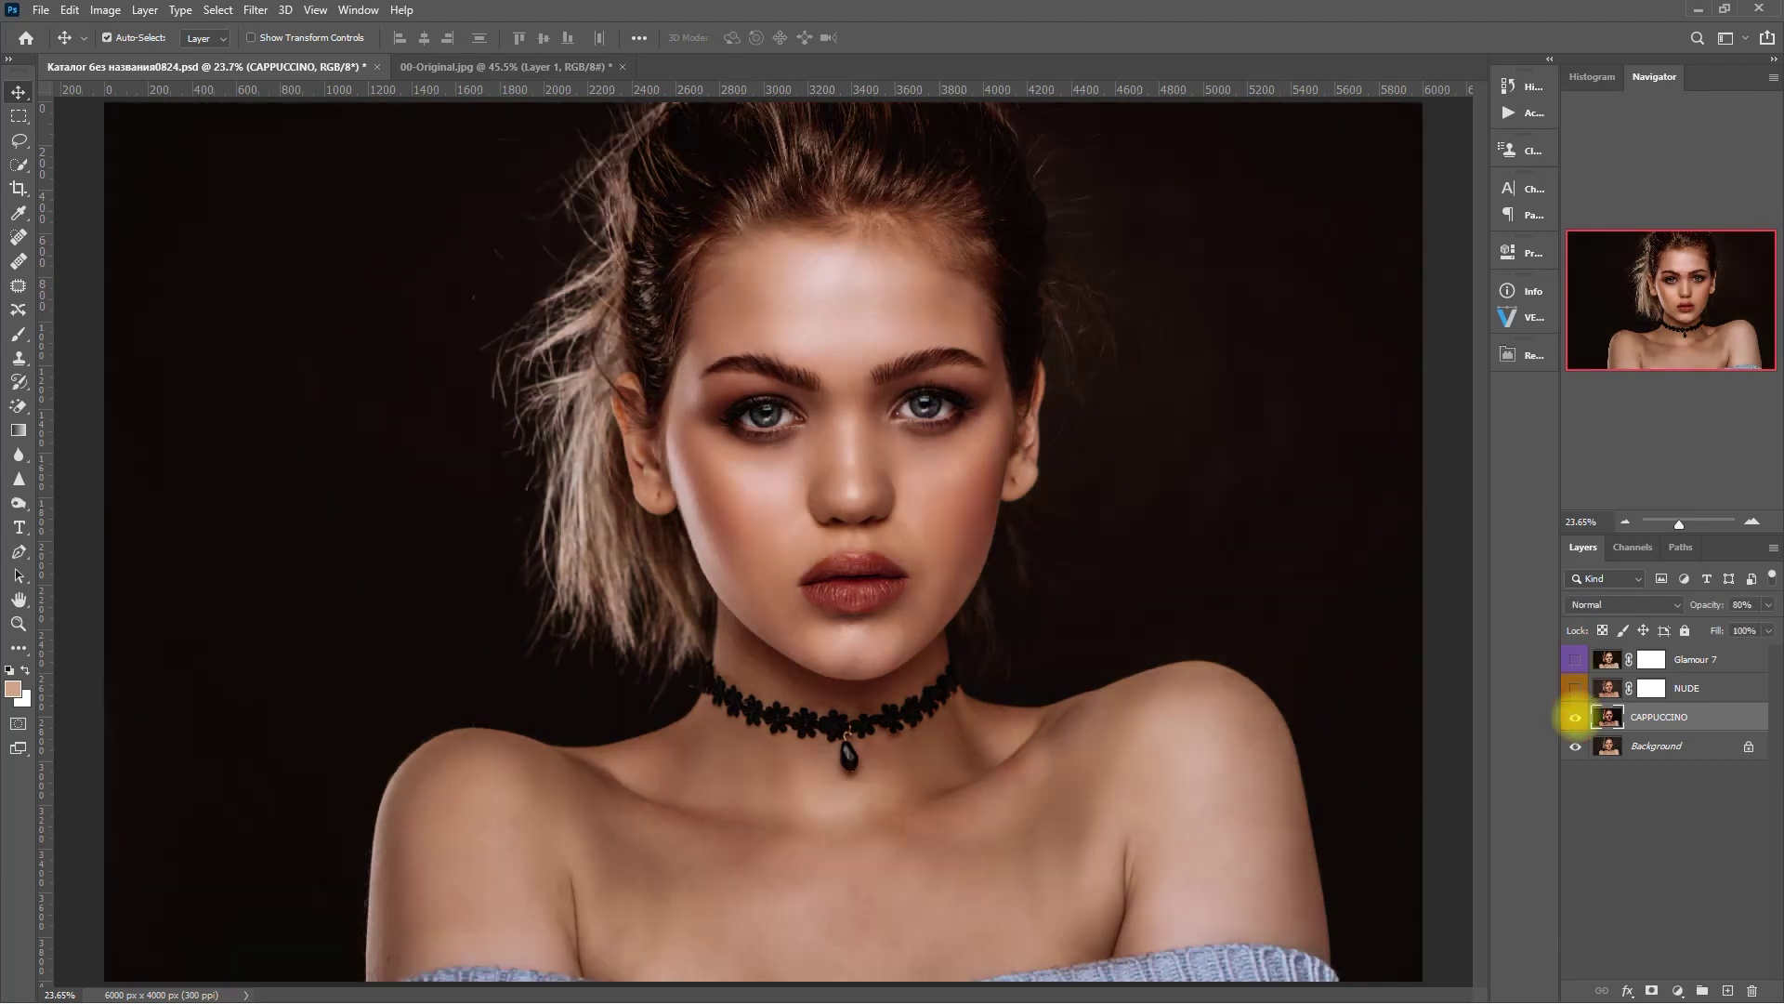
pyautogui.click(1575, 716)
pyautogui.click(1577, 659)
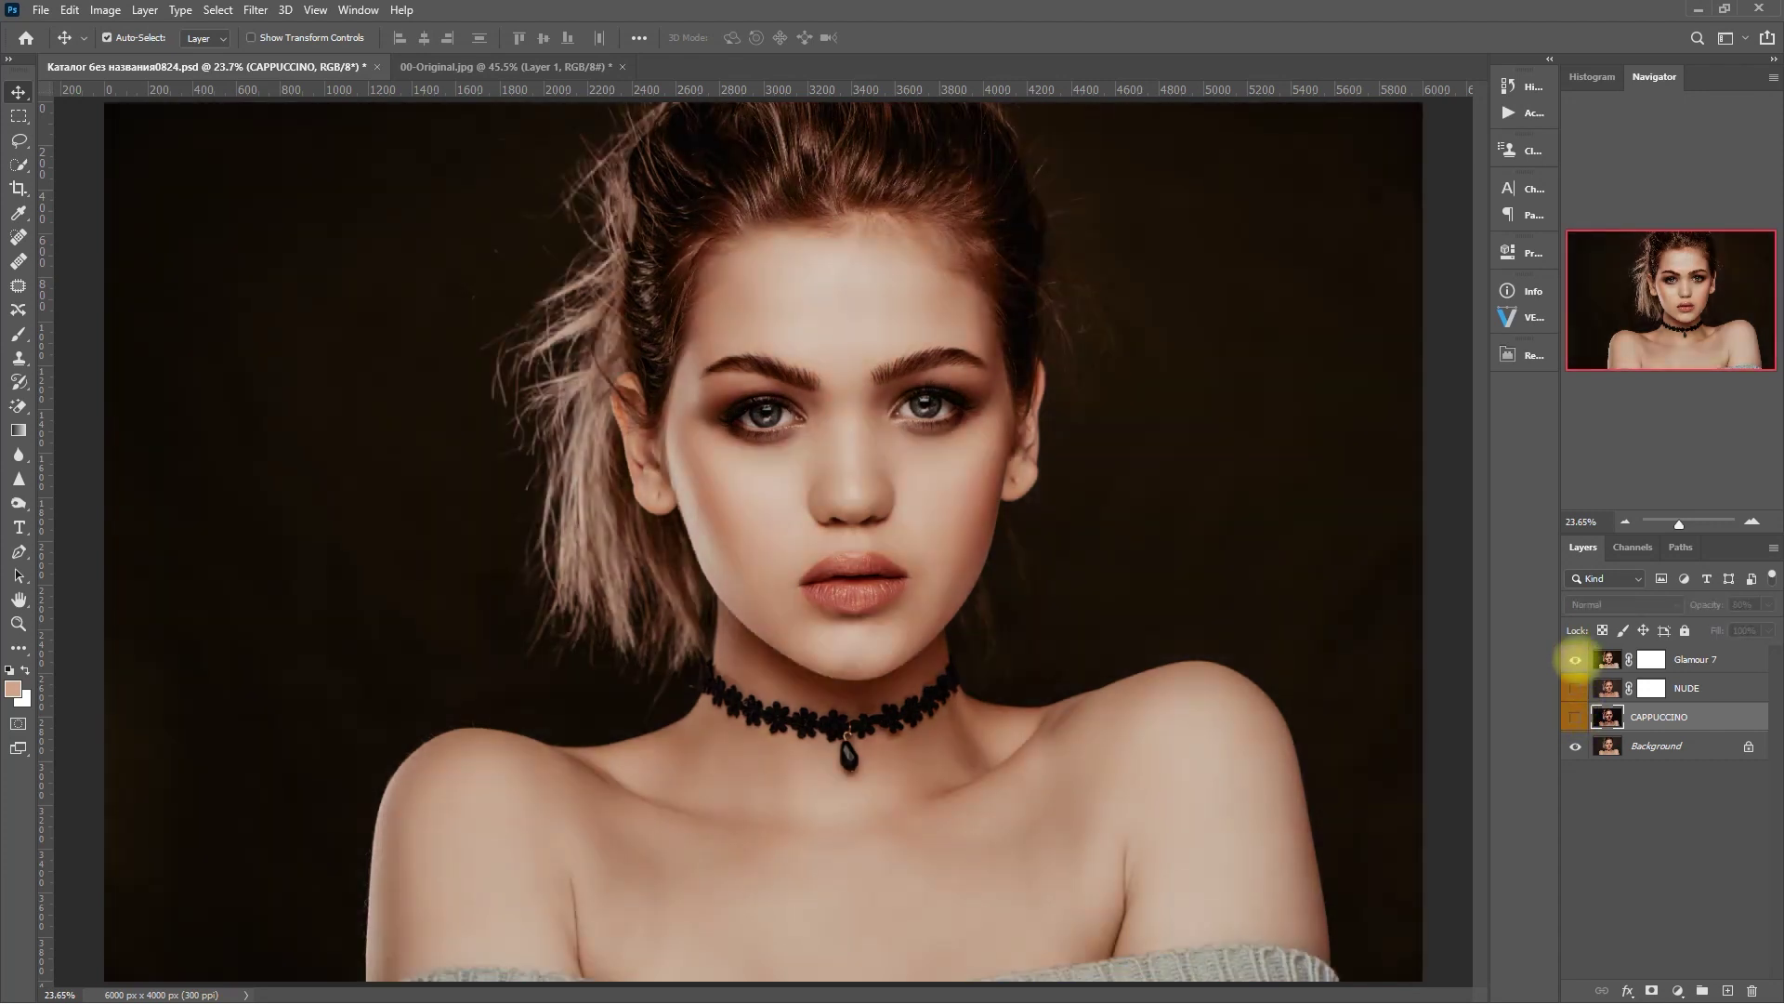
pyautogui.click(1577, 659)
pyautogui.click(1575, 688)
pyautogui.click(1575, 688)
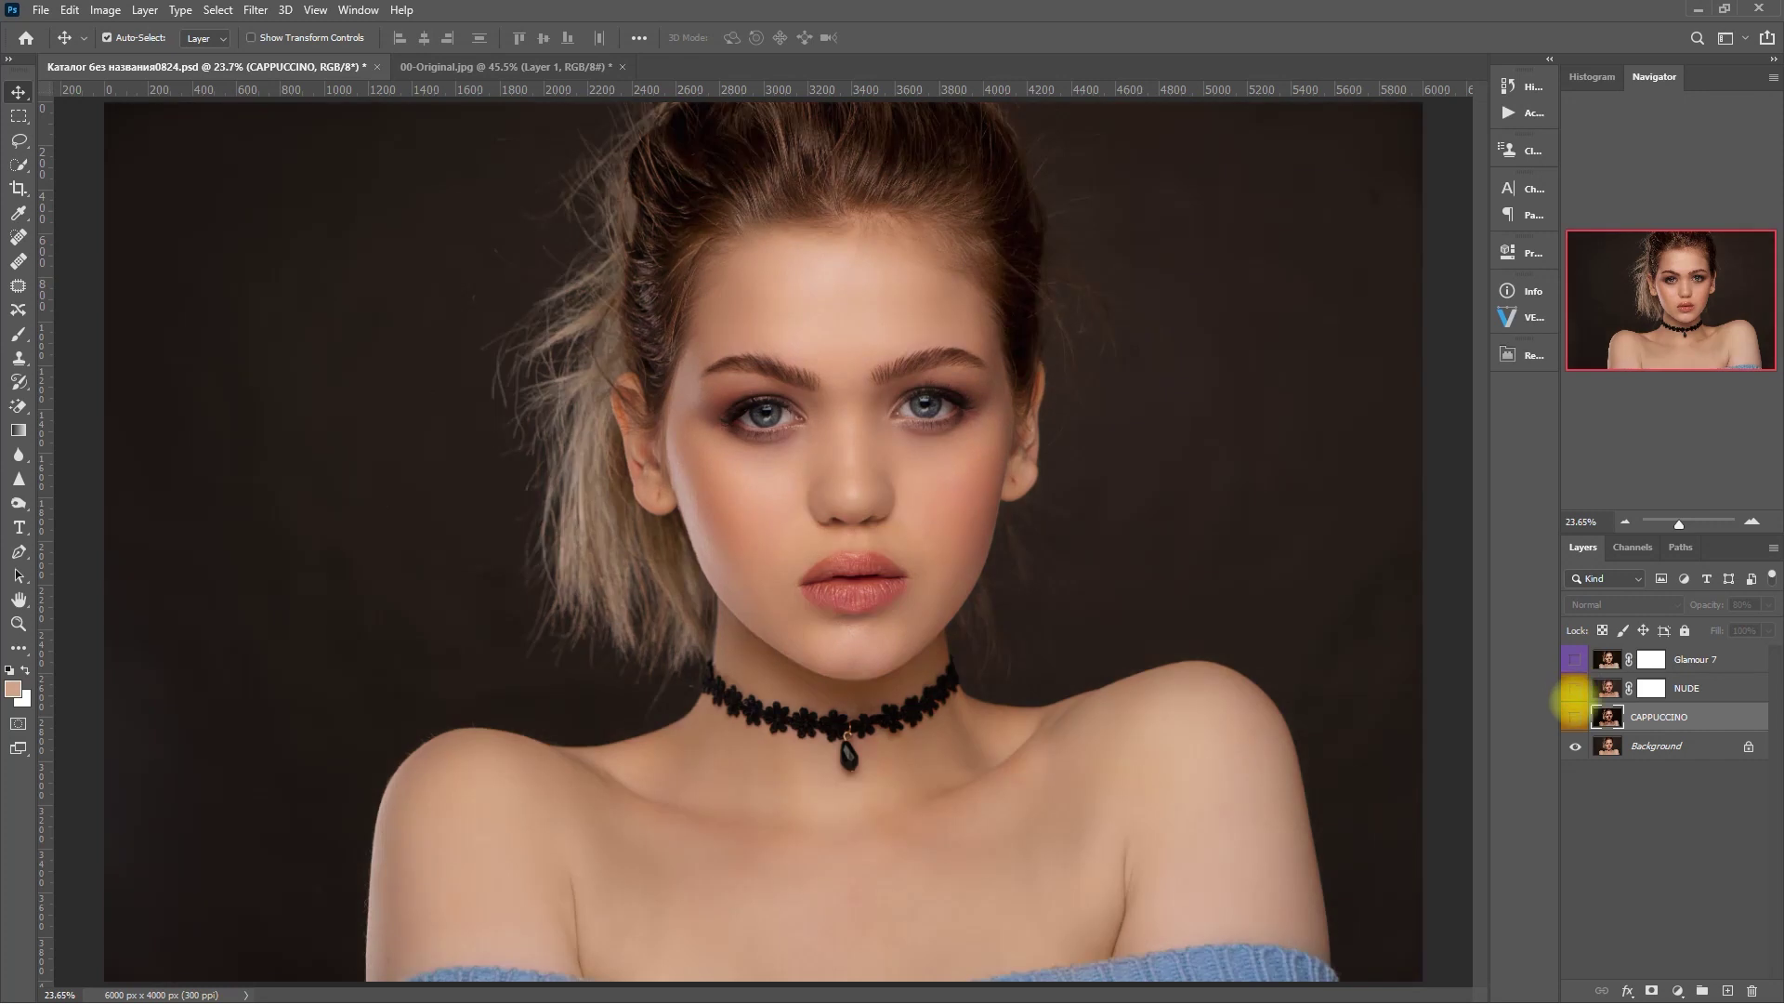
pyautogui.click(1575, 716)
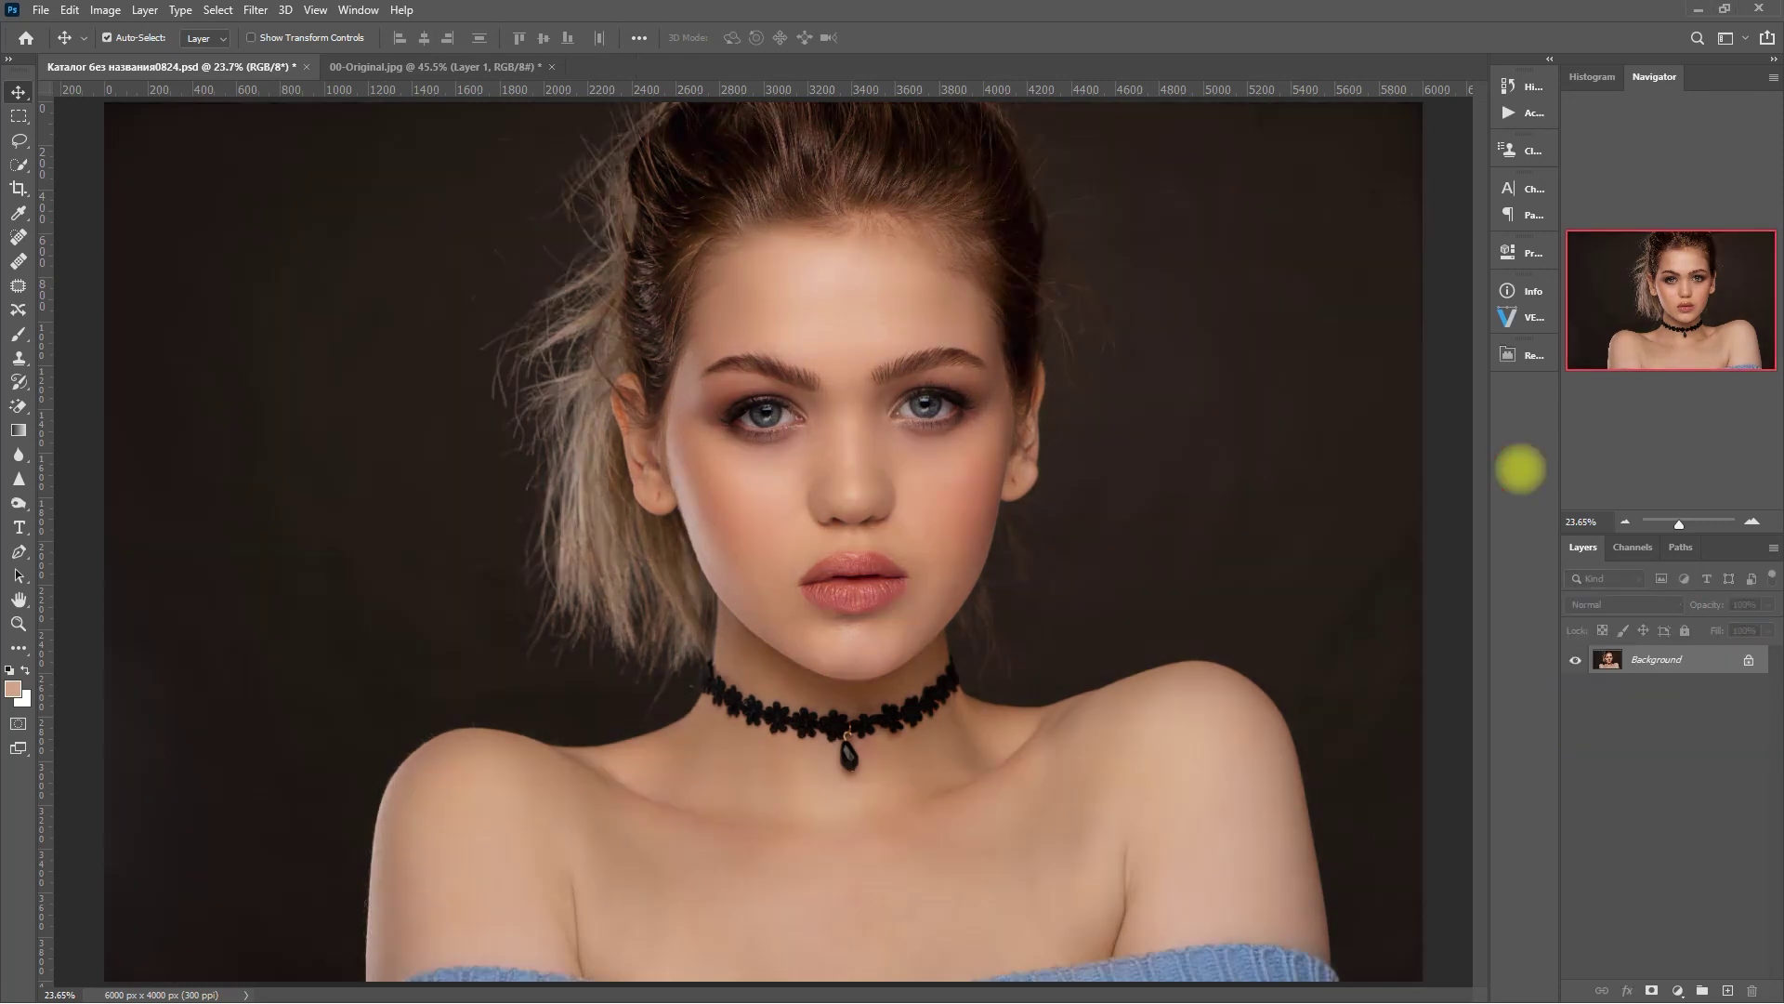
# Step: Apply Retouch Pro's CG Split Toning preset 3 to the portrait
pyautogui.click(1529, 354)
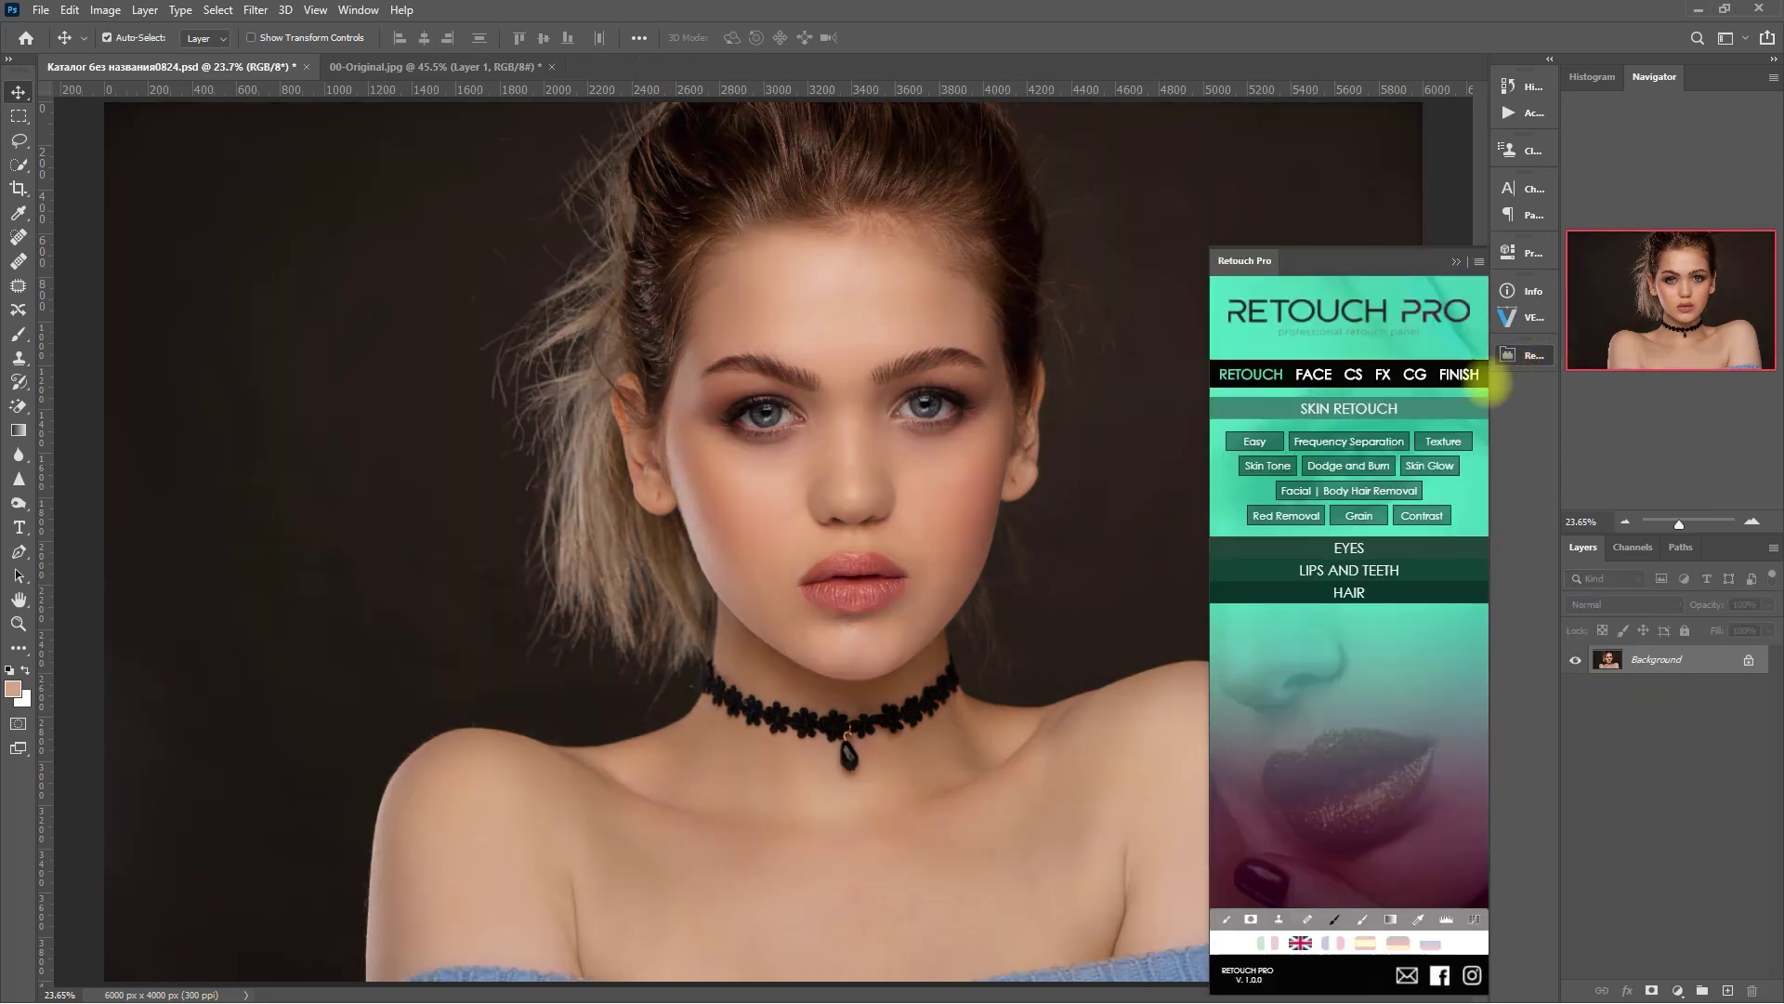
pyautogui.click(1415, 375)
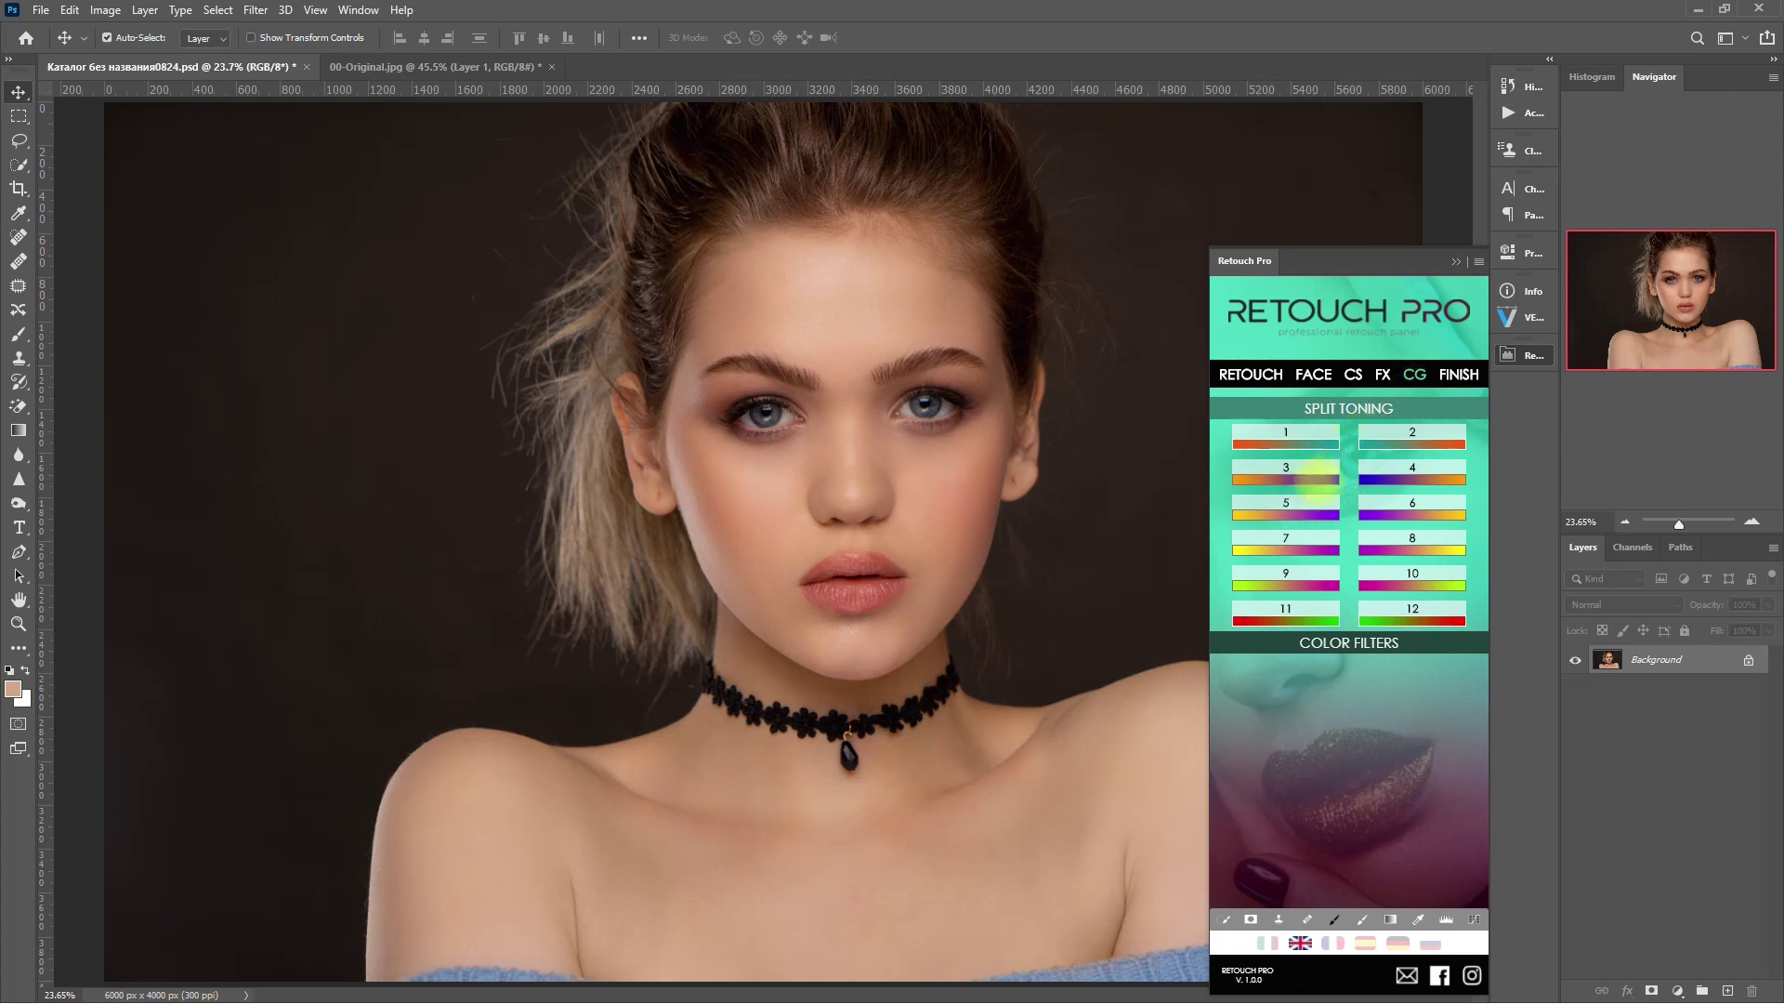
pyautogui.click(1320, 474)
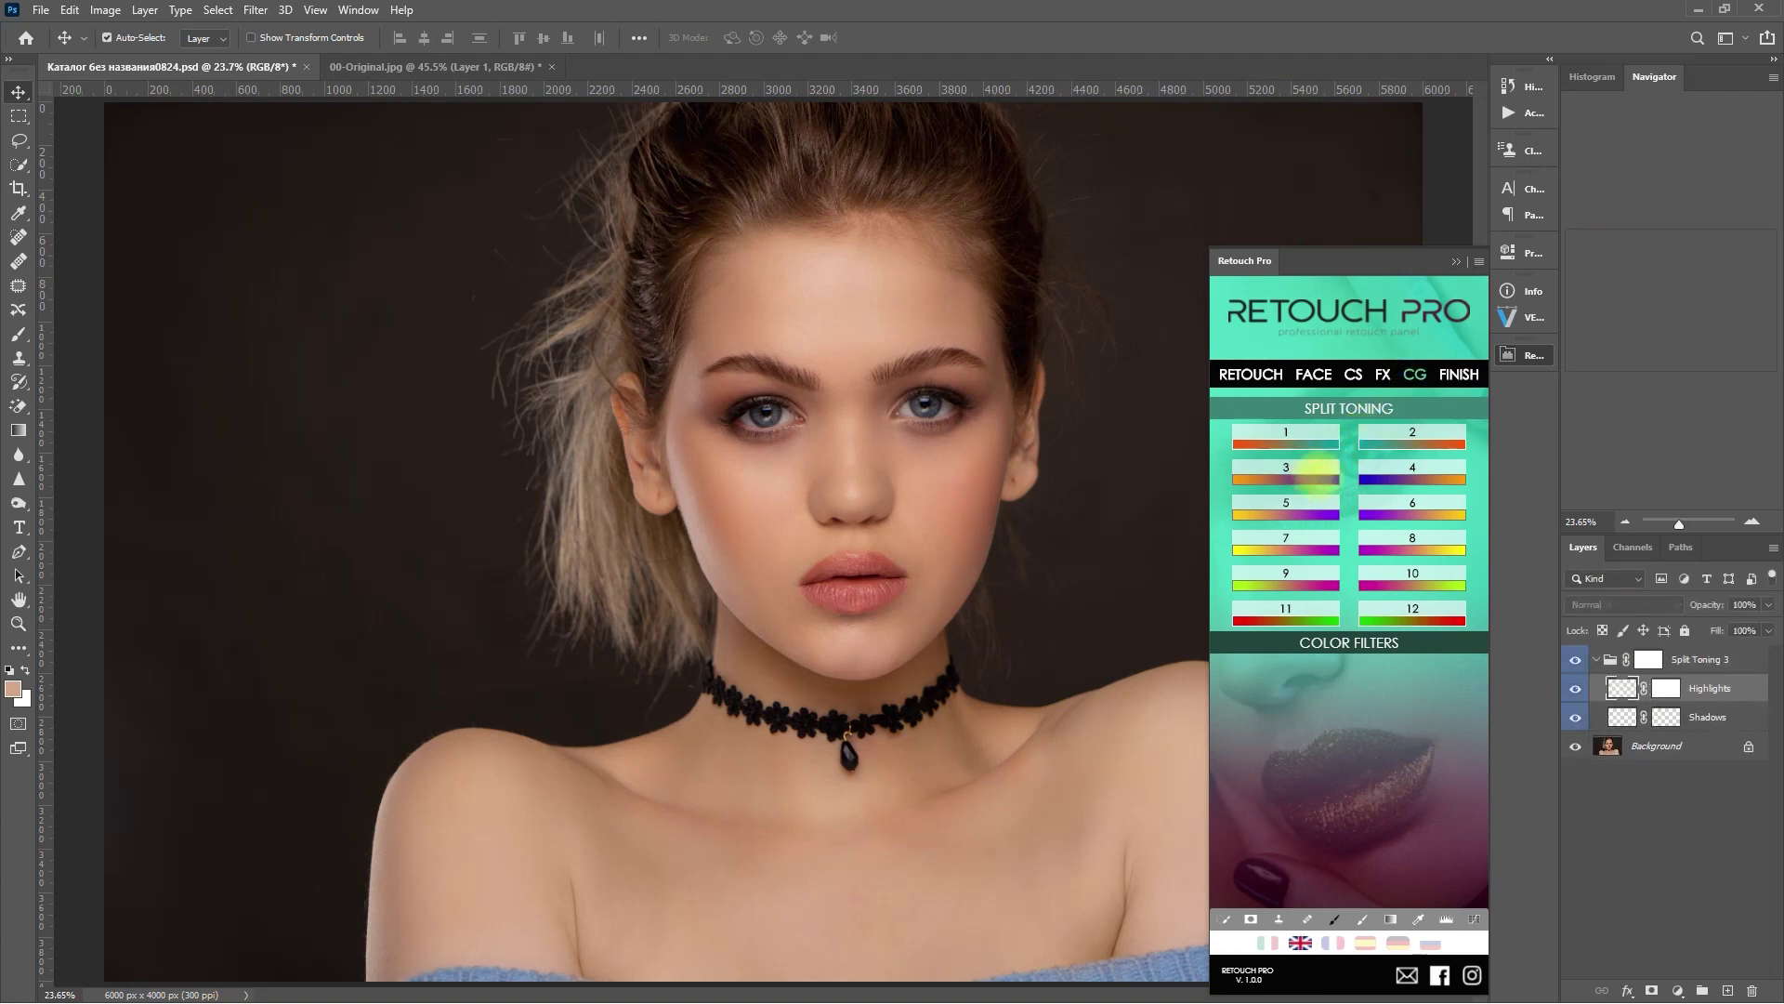
pyautogui.click(1455, 261)
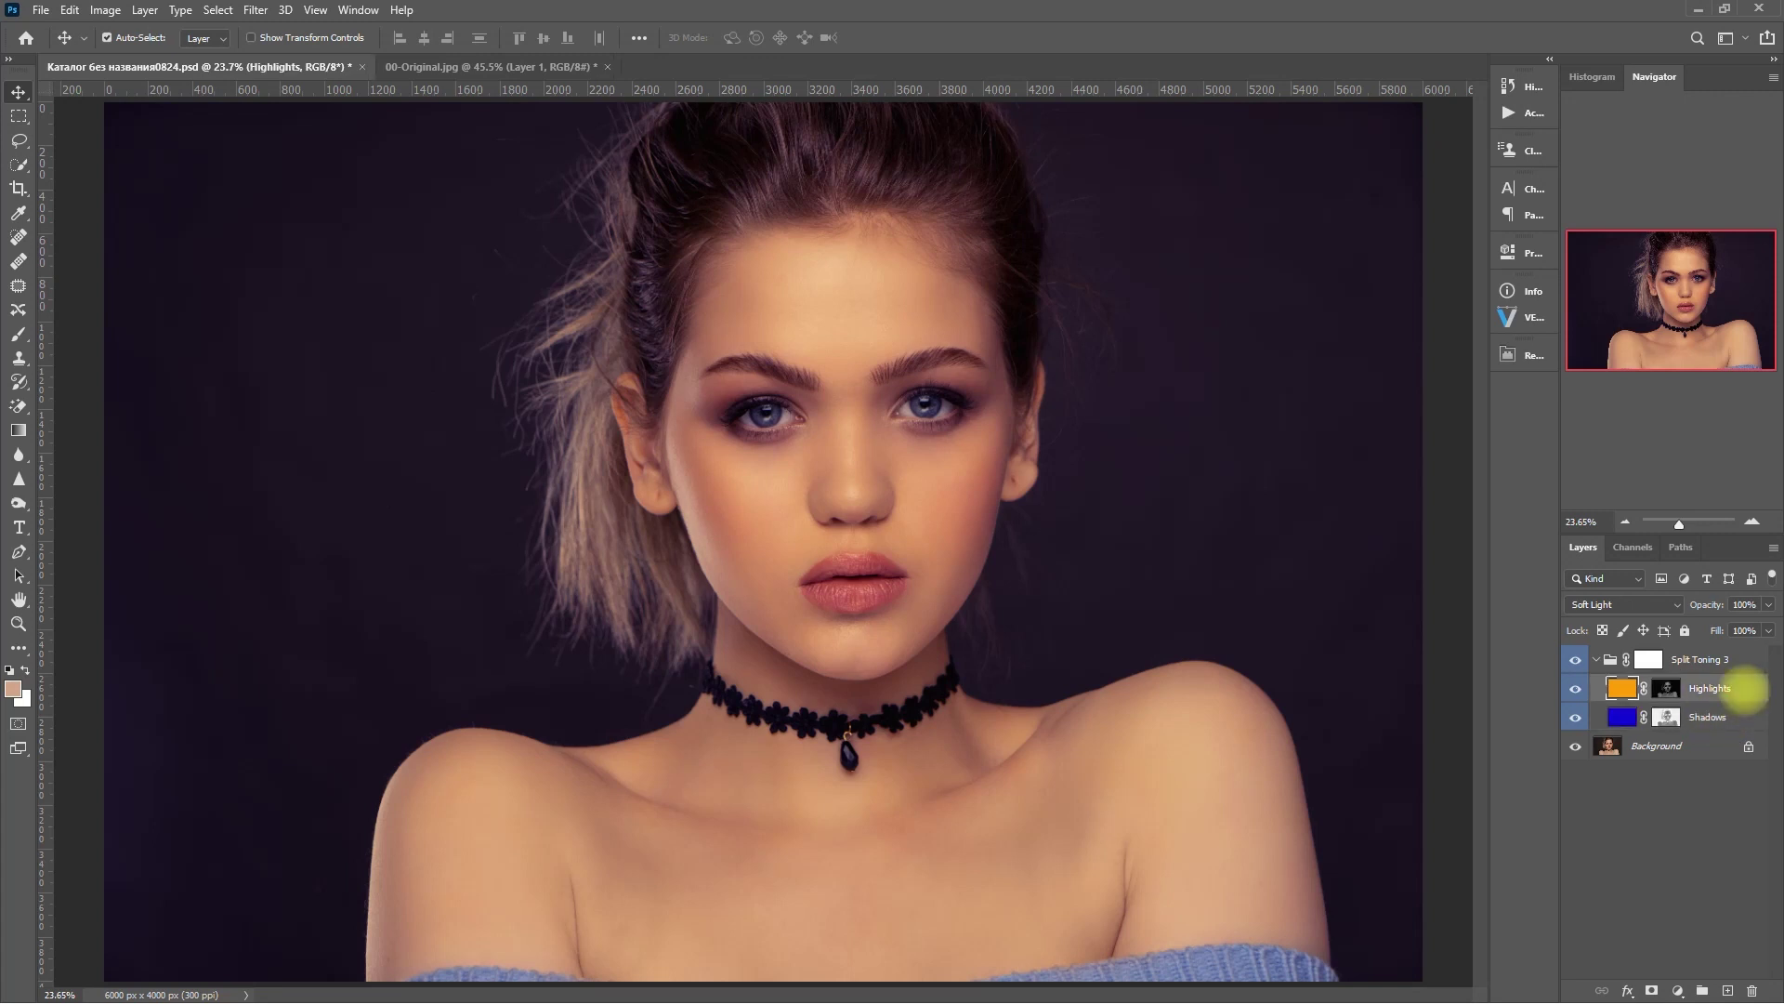
# Step: Turn on the warm Highlights toning layer and collapse the Split Toning 3 group
pyautogui.click(1579, 686)
pyautogui.click(1576, 687)
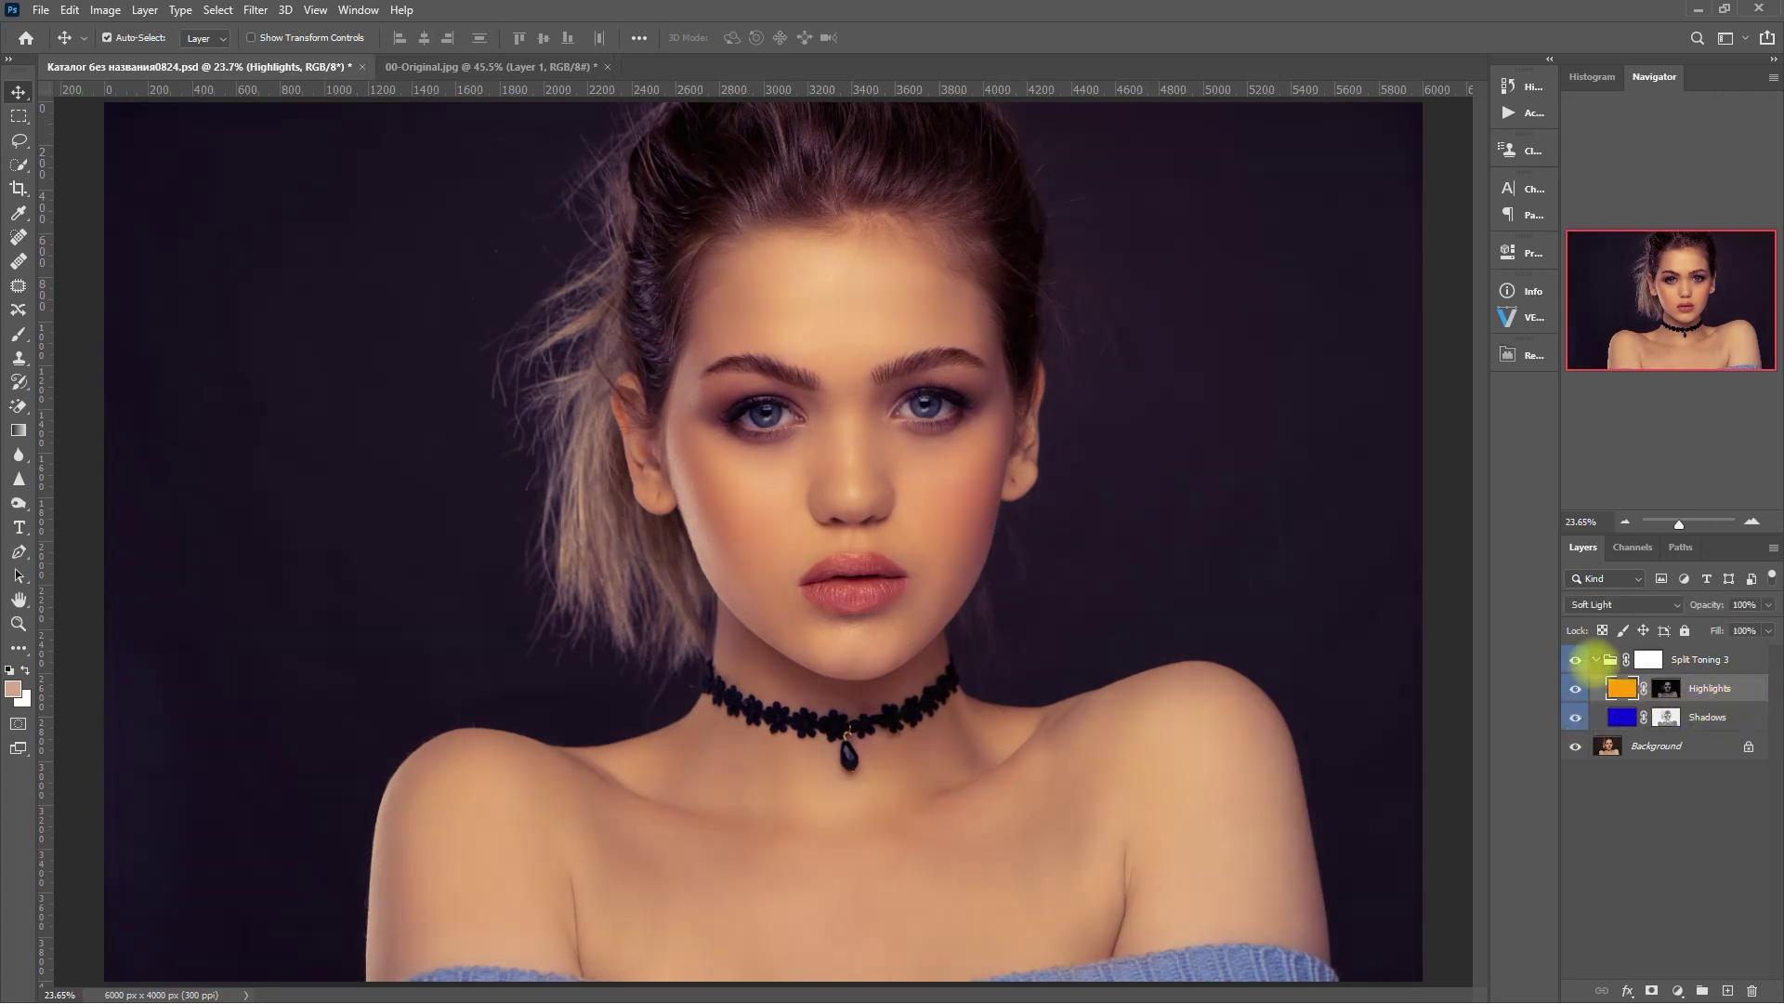
pyautogui.click(1595, 659)
# Step: Compare Split Toning 3 with the original close up, then fit the image and target Background
pyautogui.click(1575, 659)
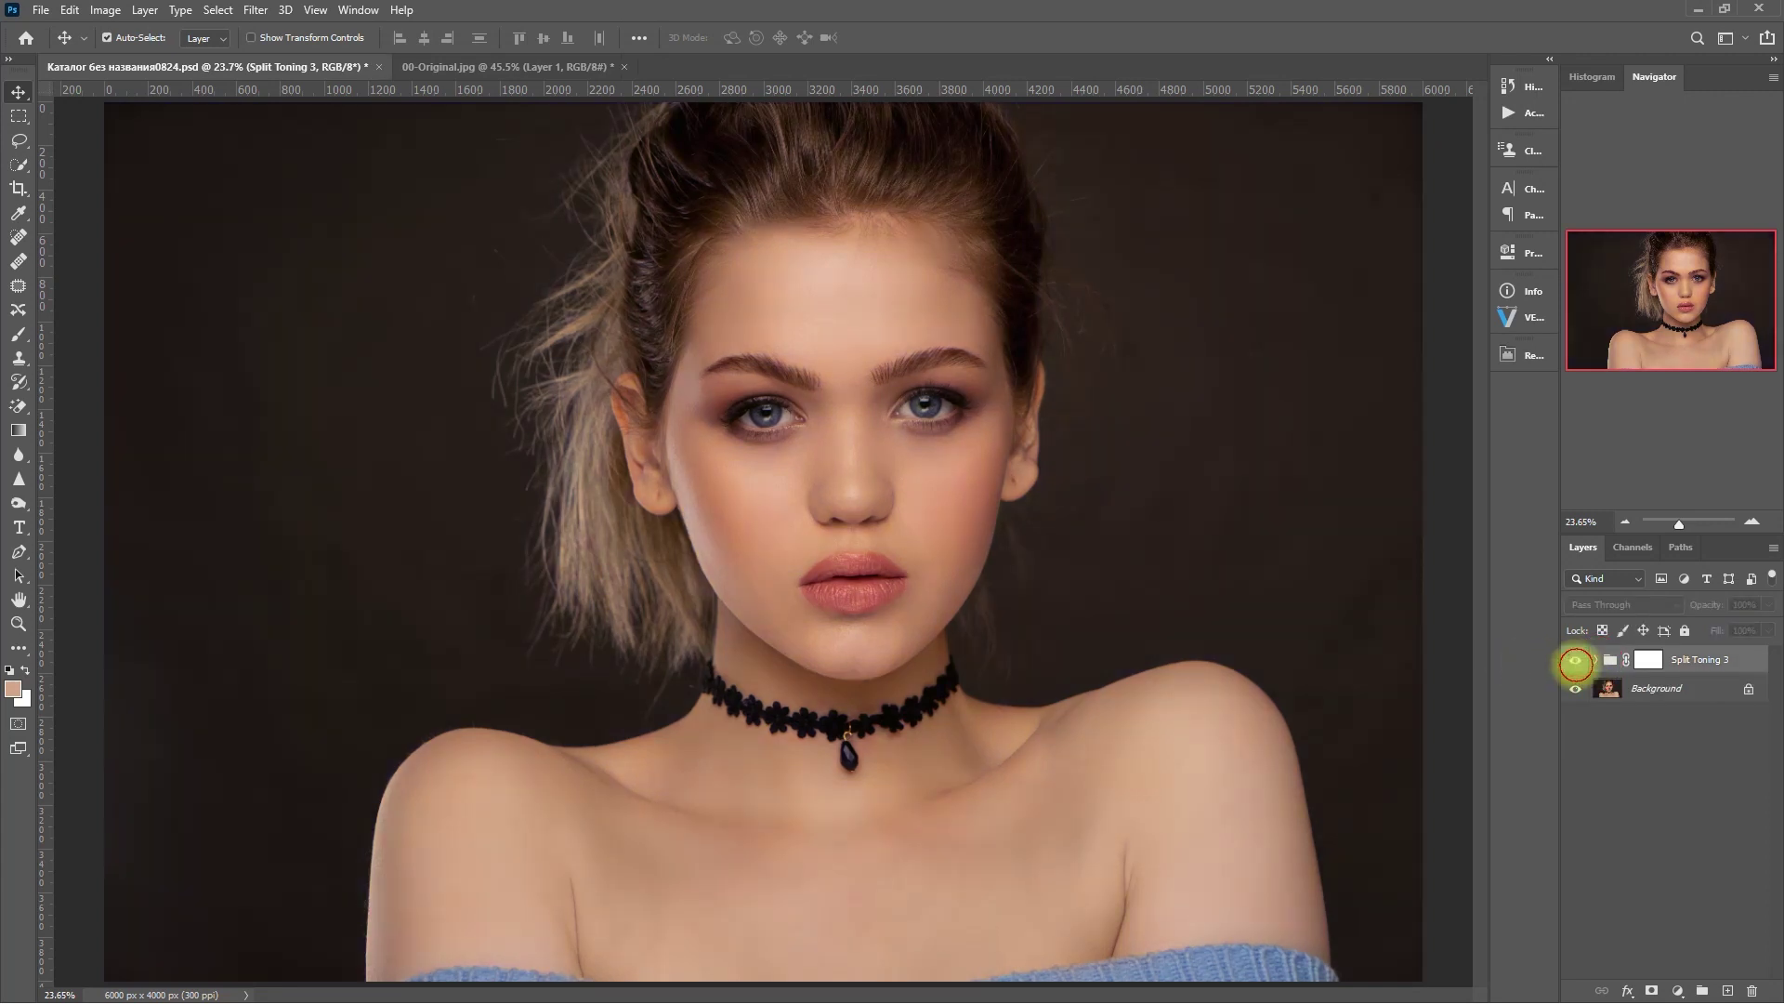
pyautogui.click(1576, 659)
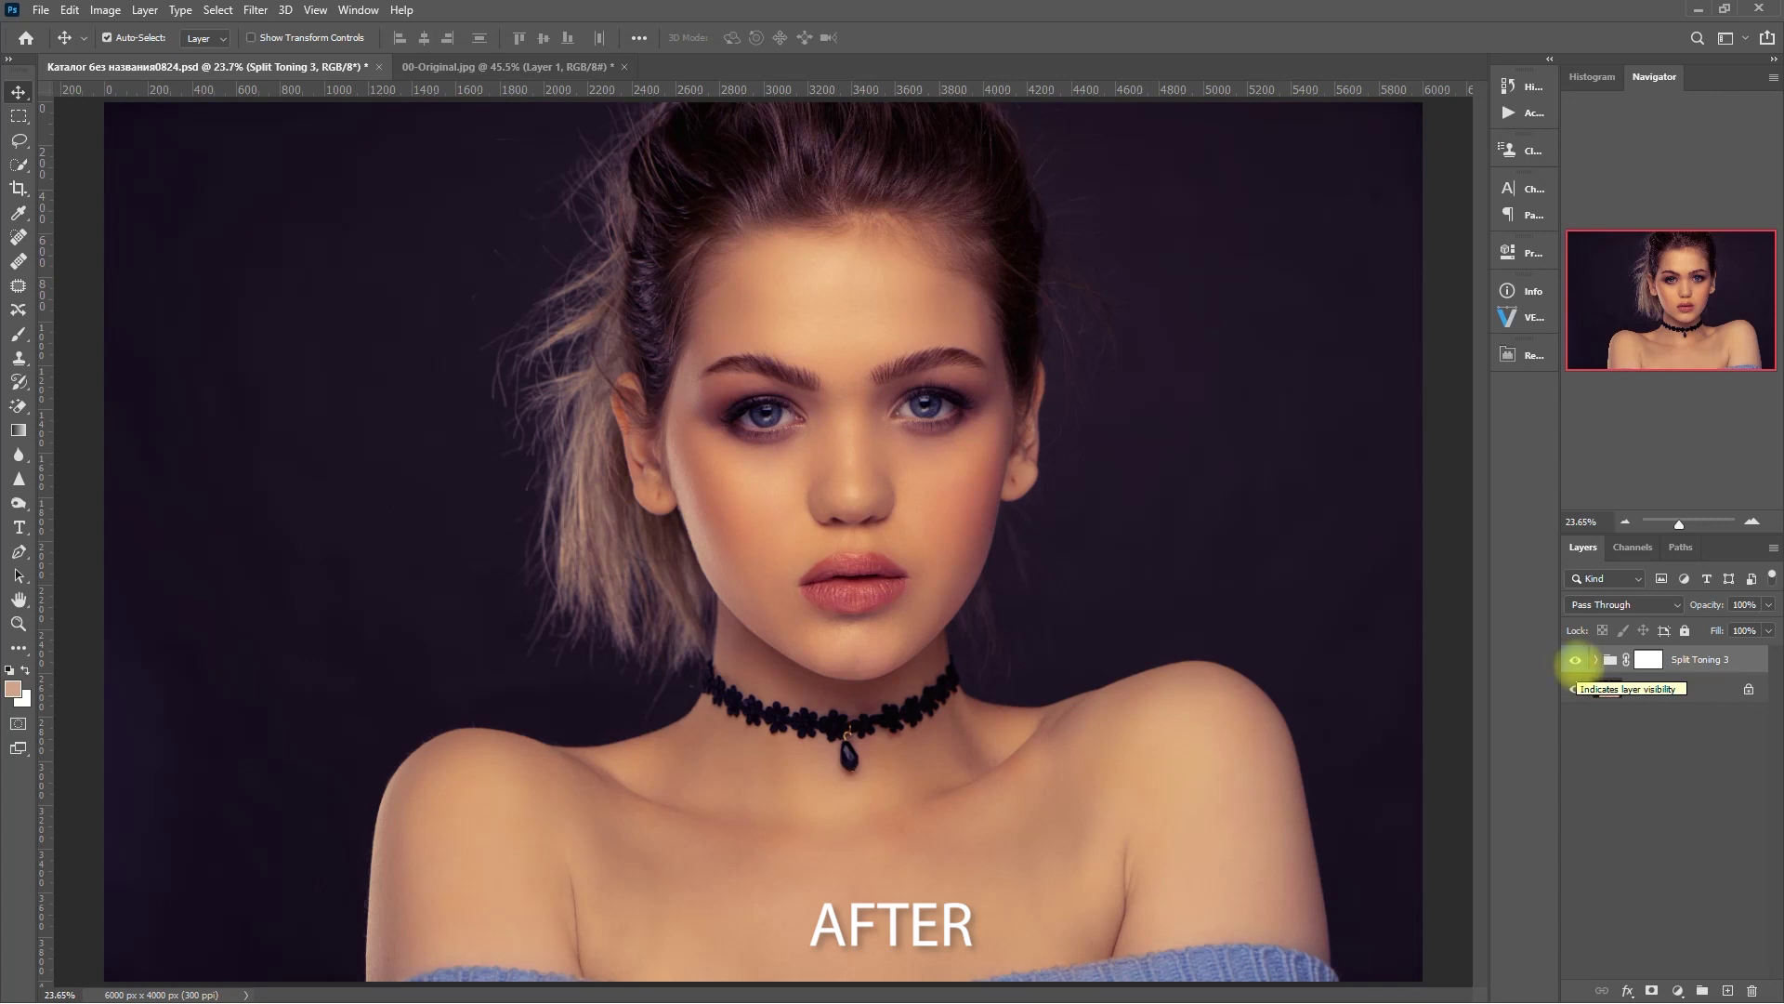
pyautogui.click(1575, 659)
pyautogui.scroll(2, 937, 524)
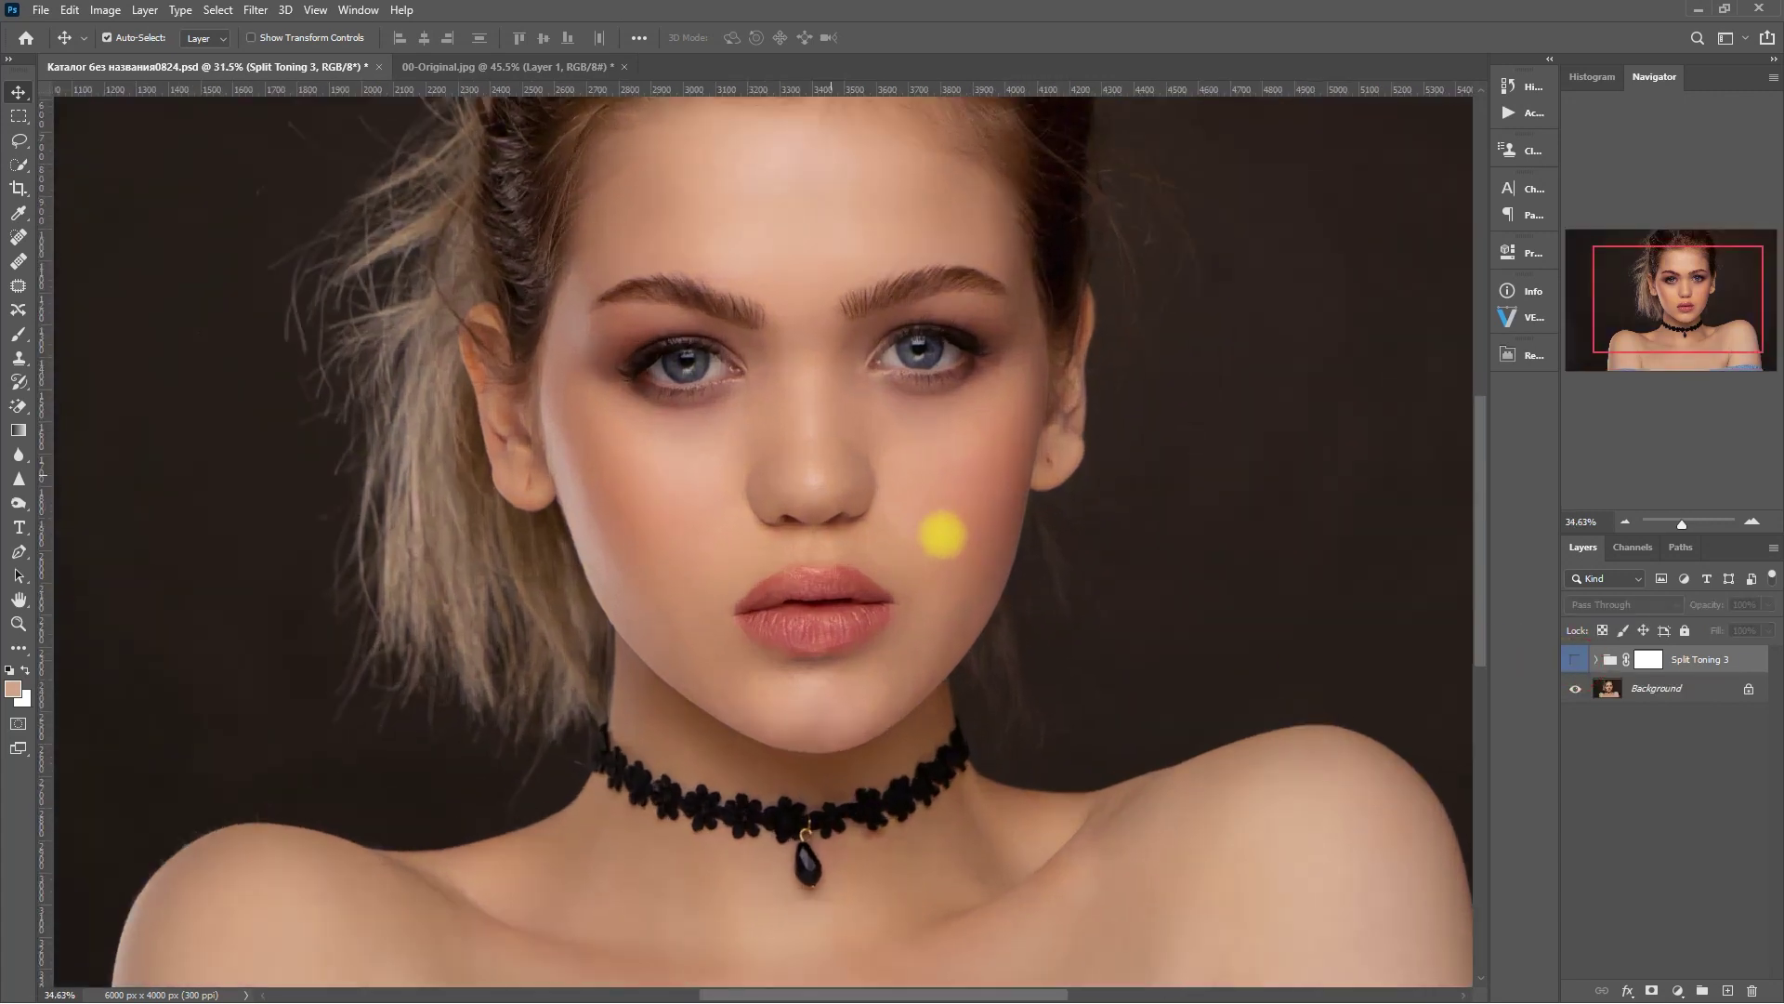
pyautogui.scroll(1, 942, 535)
pyautogui.click(1575, 660)
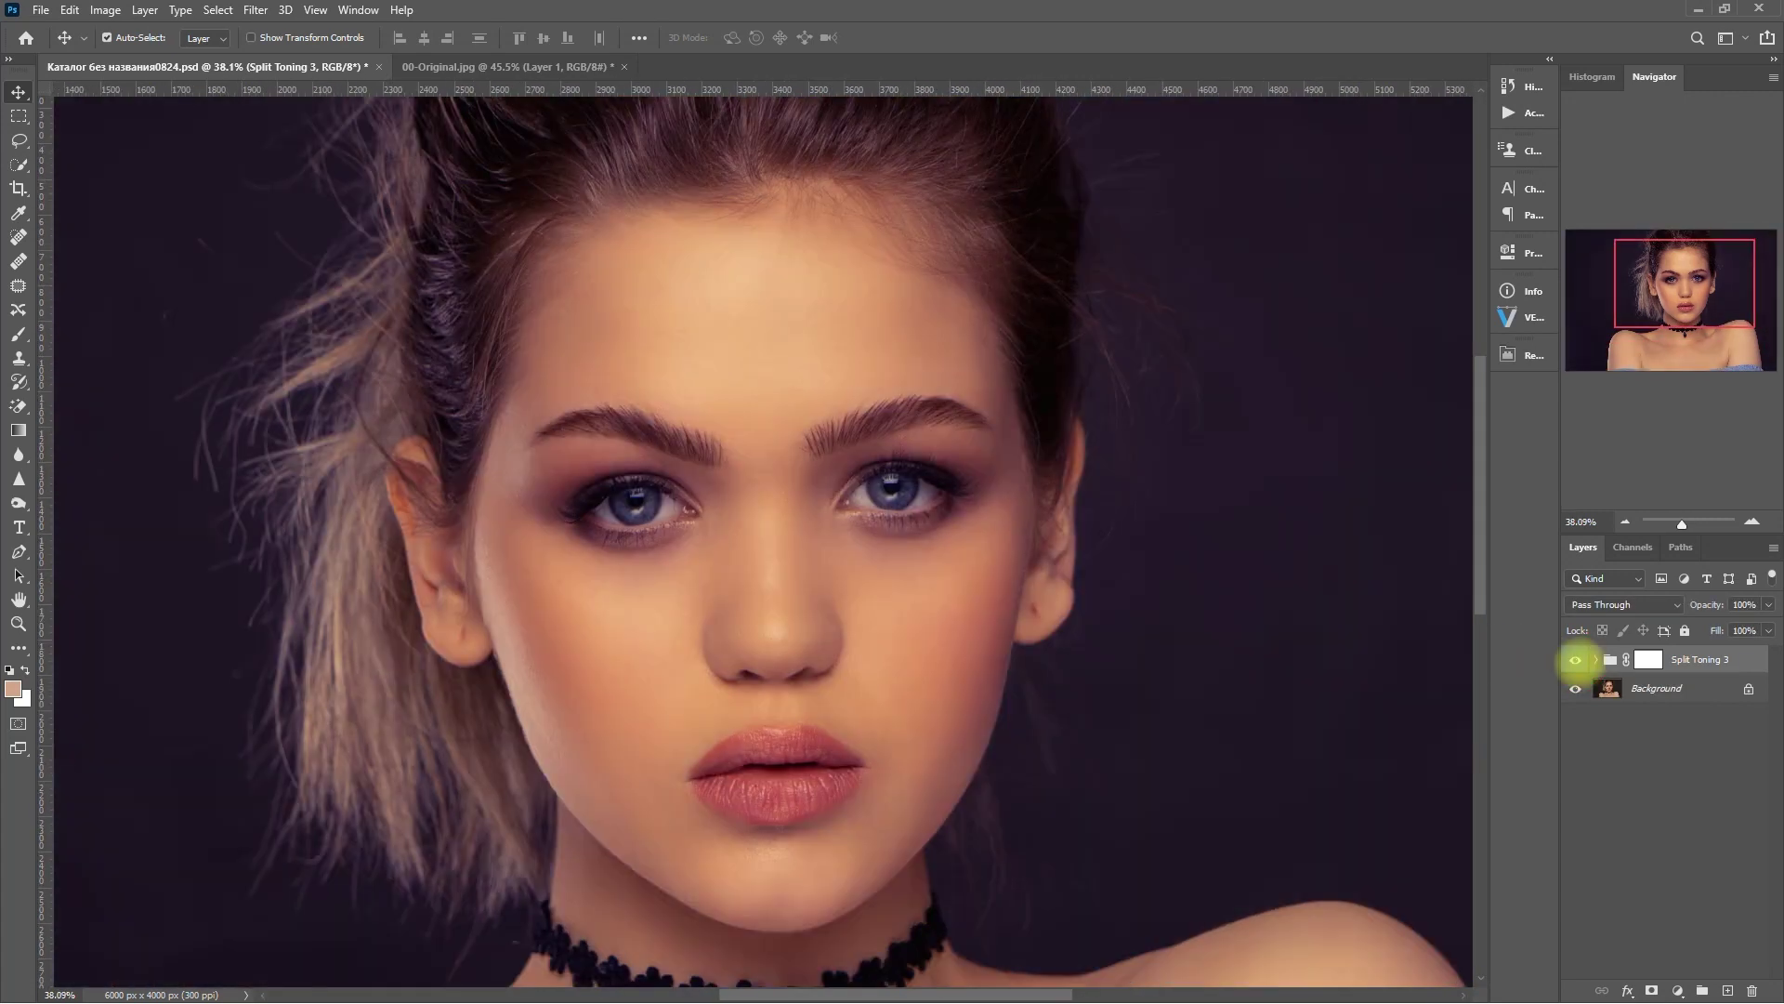
pyautogui.click(1575, 660)
pyautogui.click(1575, 660)
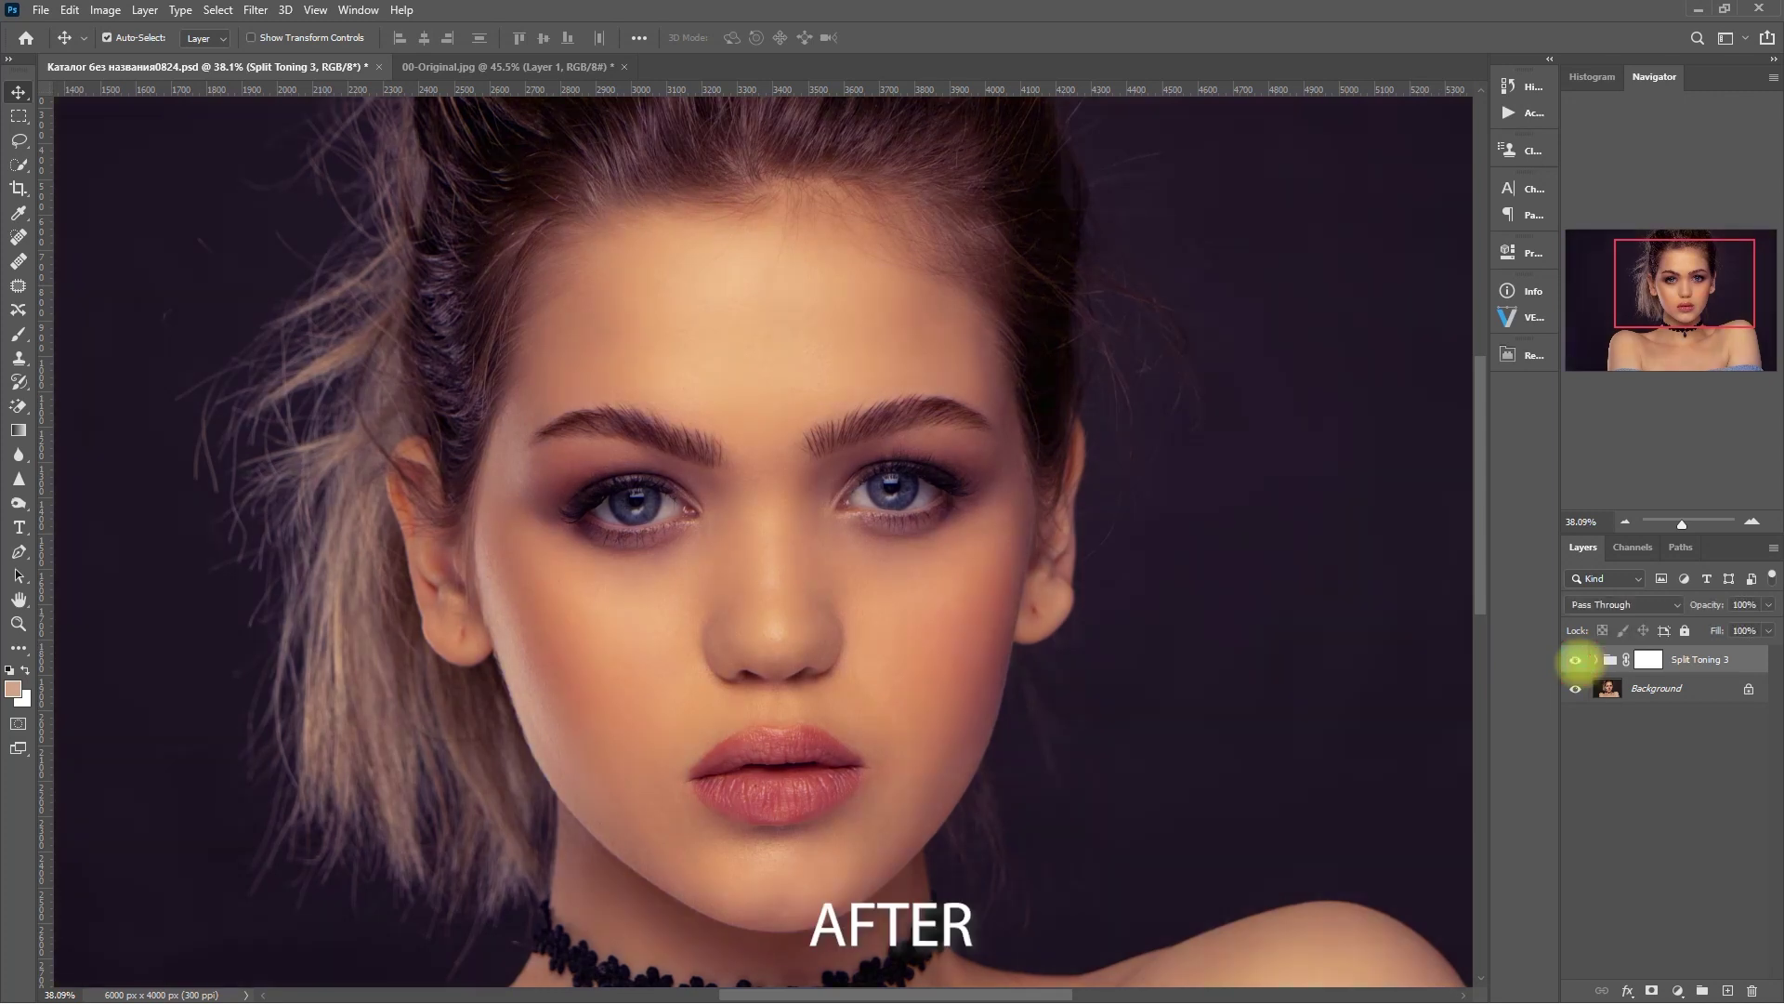
pyautogui.click(1575, 660)
pyautogui.click(1575, 660)
pyautogui.hotkey('ctrl', '0')
pyautogui.click(1636, 688)
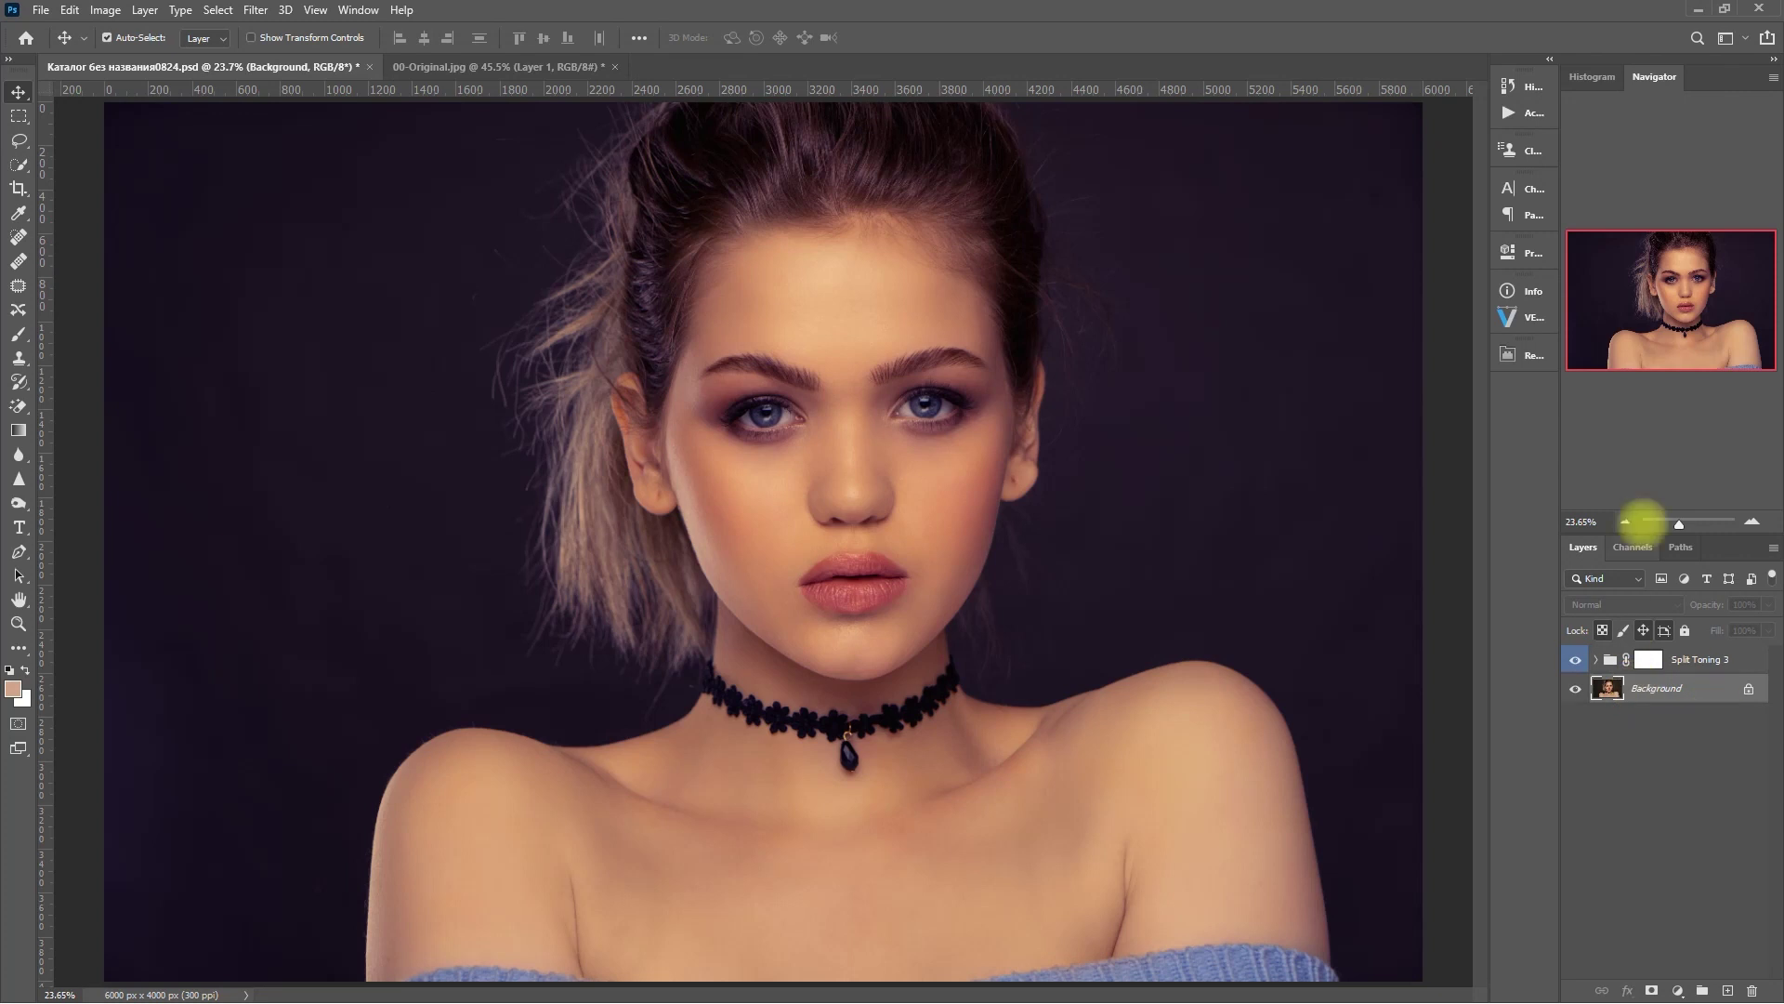
pyautogui.click(1528, 355)
# Step: Apply Split Toning preset 4 and hide the Split Toning 3 grade
pyautogui.click(1414, 373)
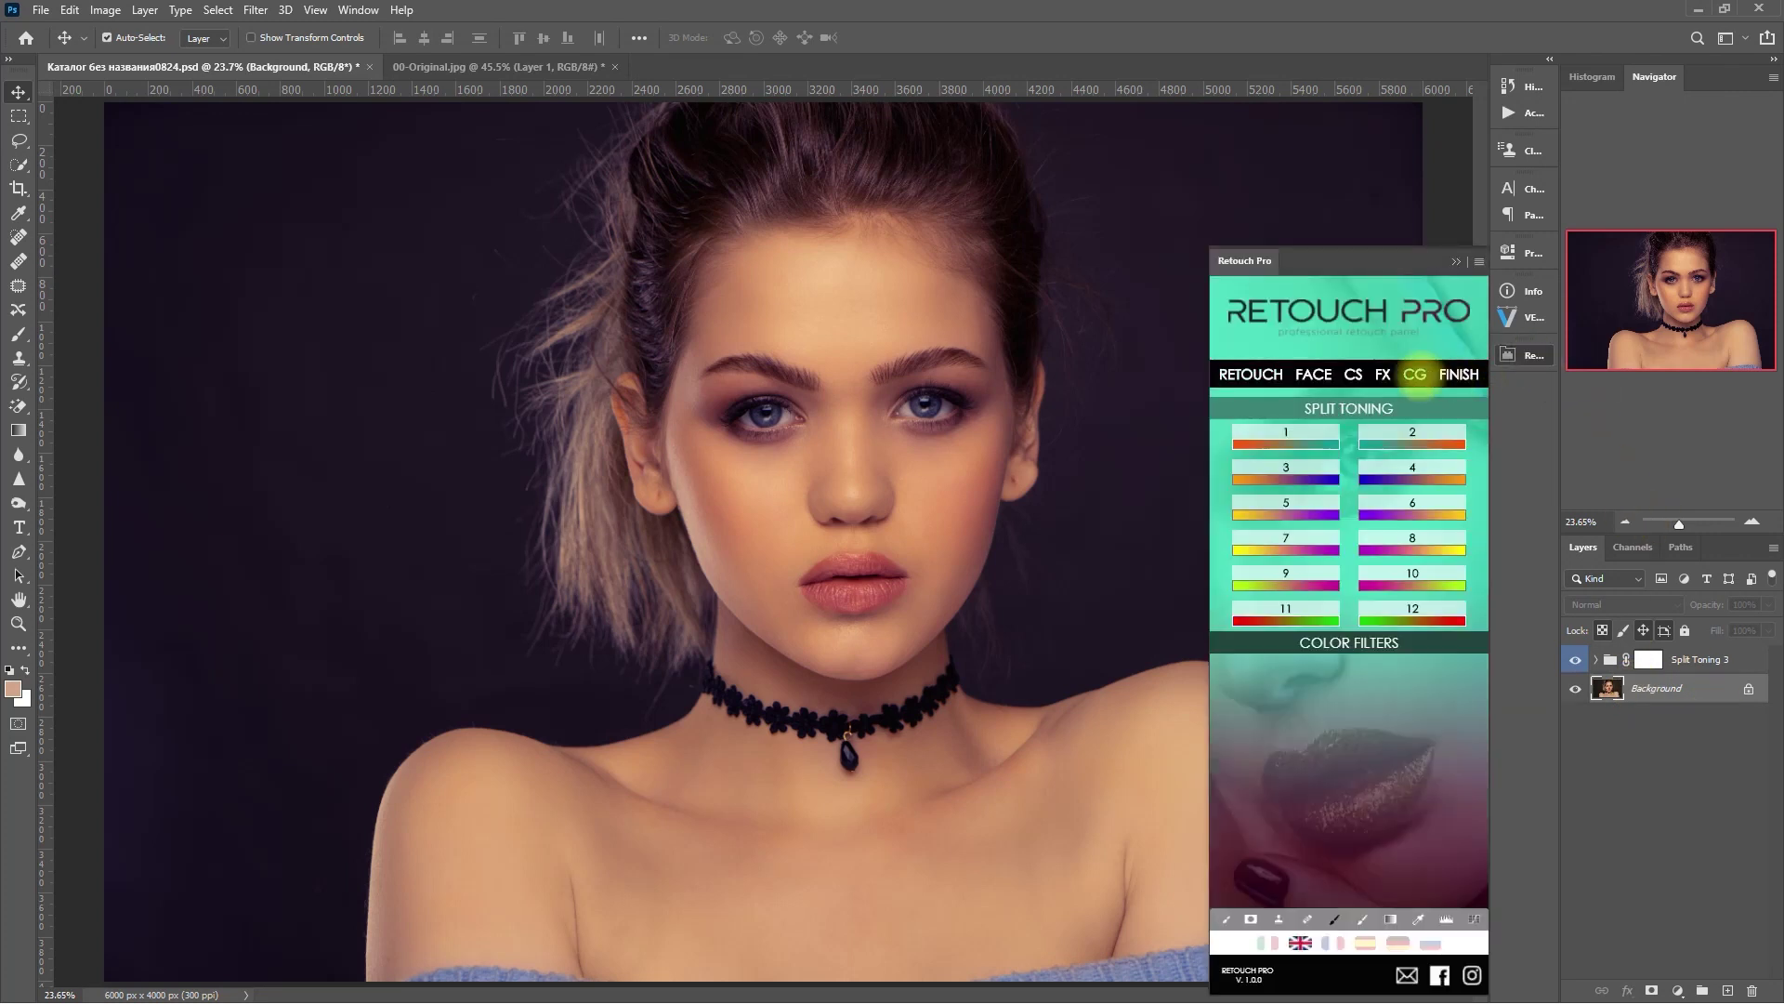
pyautogui.click(1436, 469)
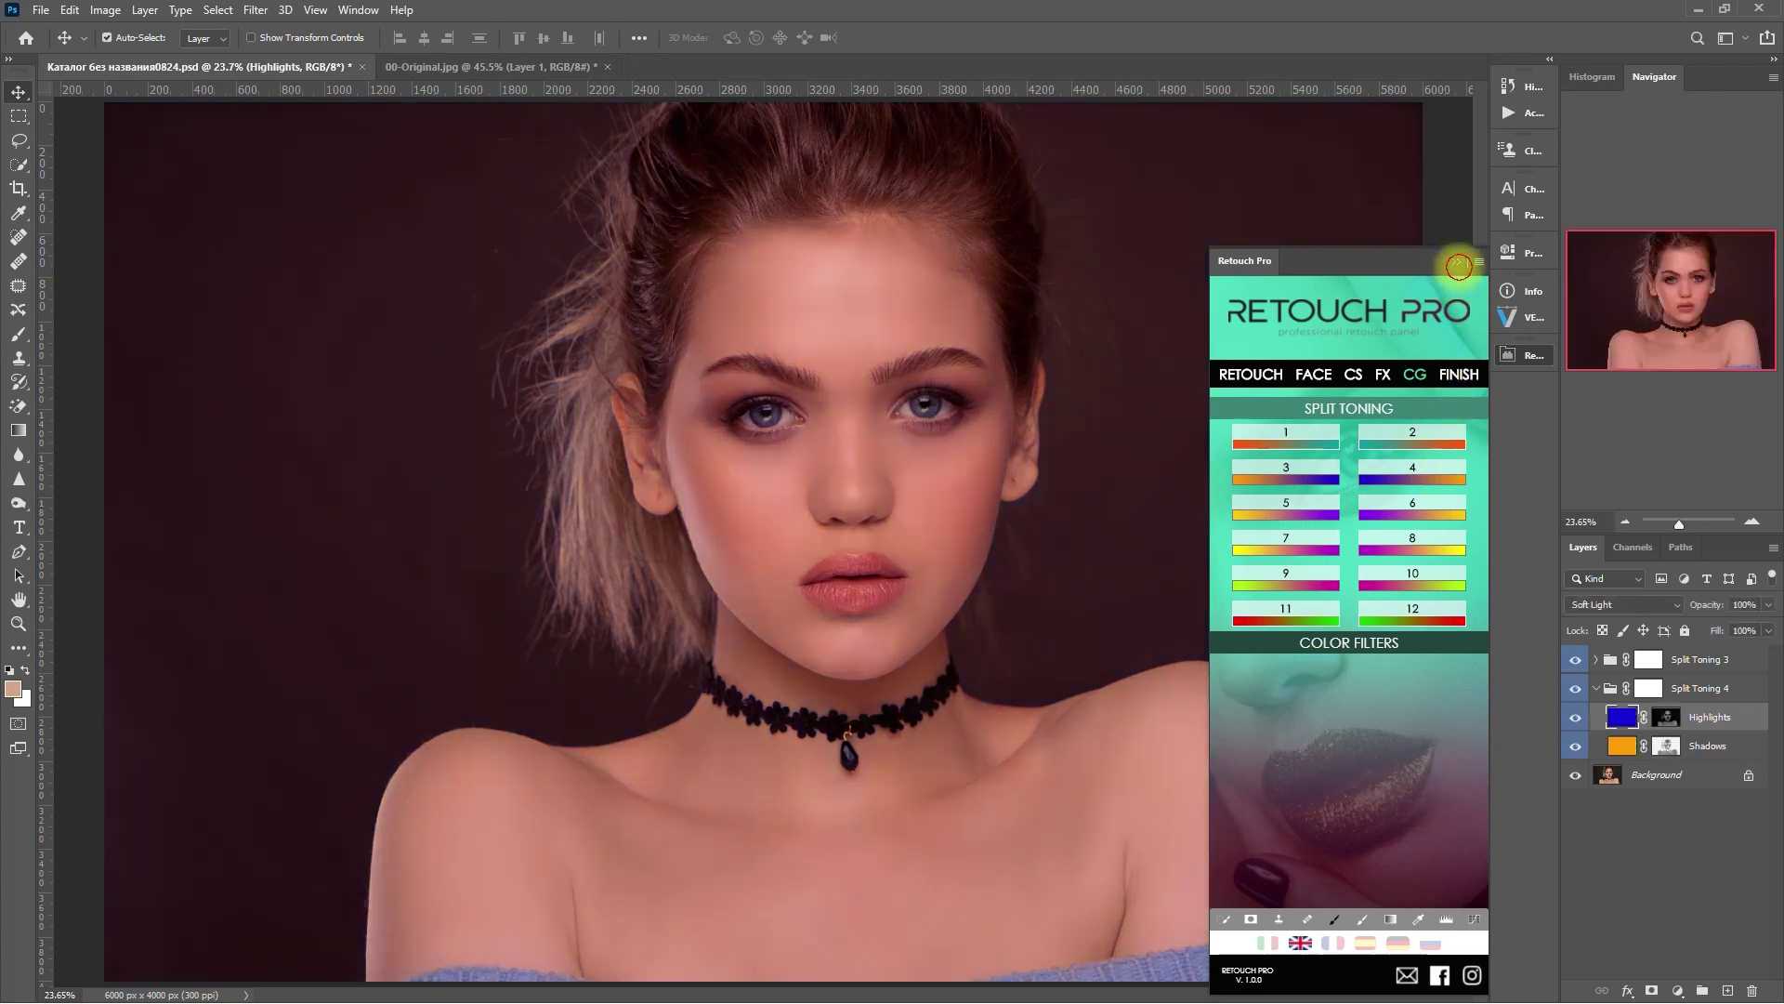
pyautogui.click(1455, 261)
pyautogui.click(1596, 688)
pyautogui.click(1574, 659)
# Step: Compare Split Toning 4 on its own with the original, selecting its Shadows layer
pyautogui.click(1574, 688)
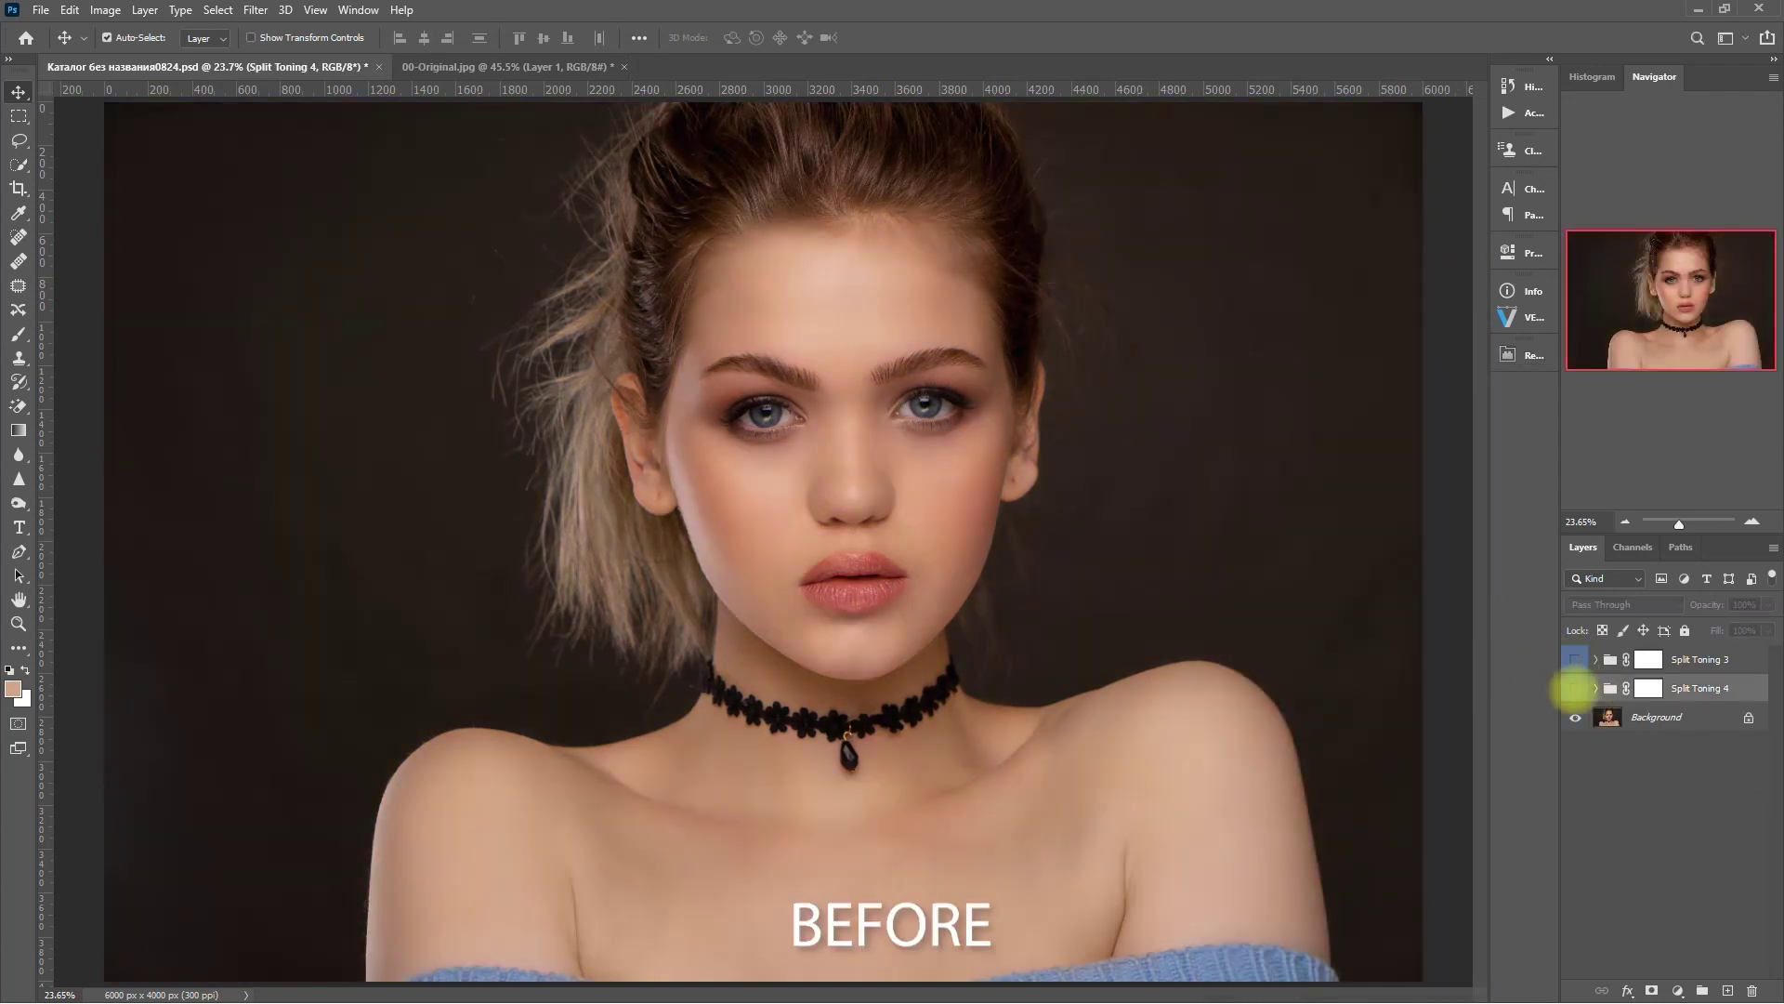
pyautogui.click(1575, 688)
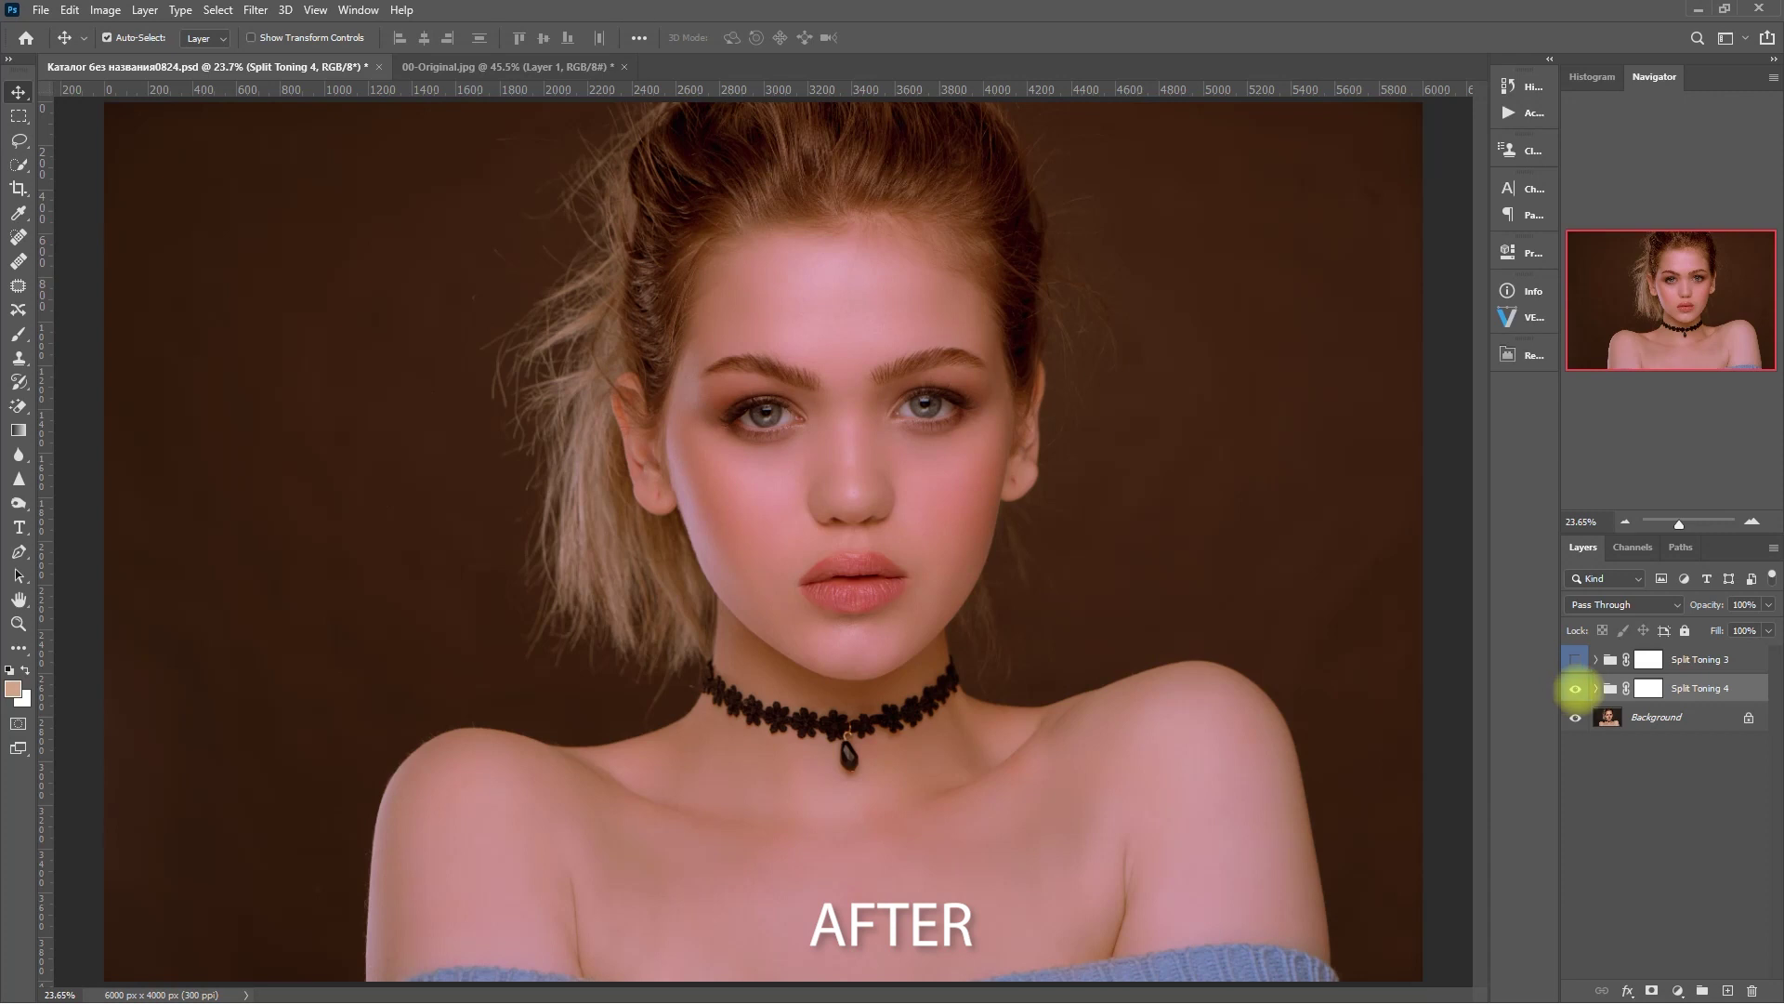
pyautogui.click(1596, 688)
pyautogui.click(1622, 746)
pyautogui.click(1596, 688)
pyautogui.click(1575, 688)
pyautogui.click(1574, 688)
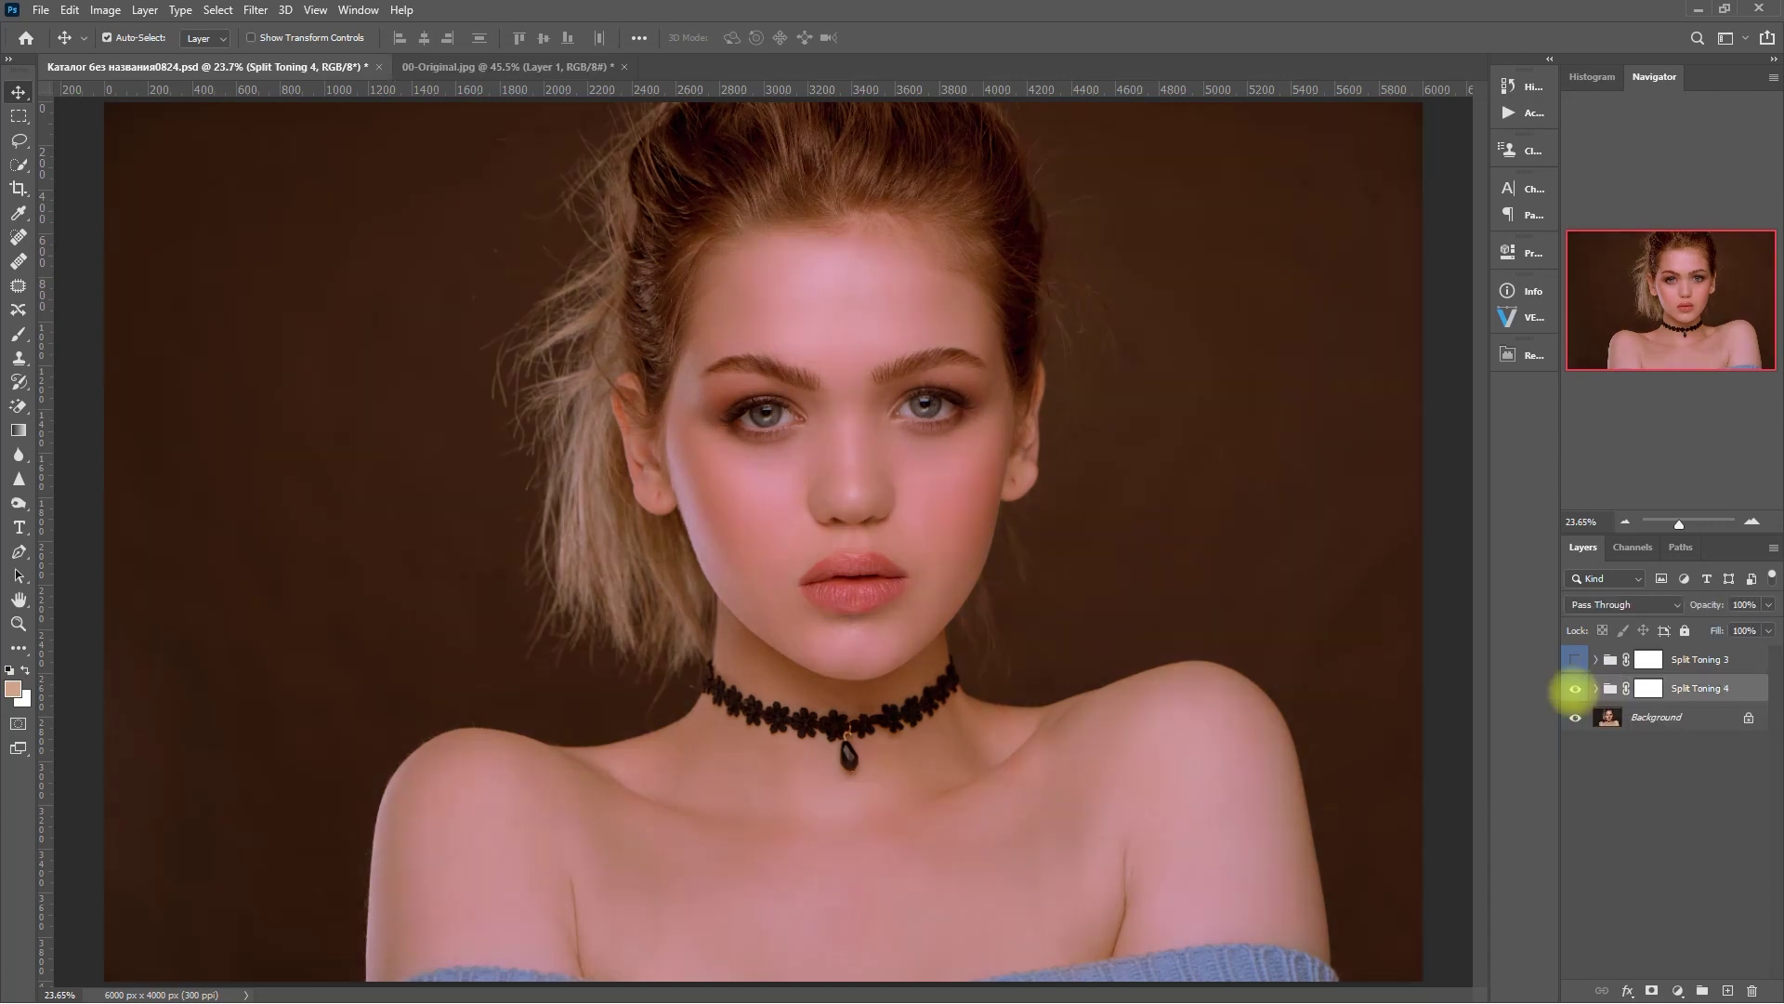
pyautogui.click(1574, 688)
# Step: Compare Split Toning 4 close up, then fit the image and show Split Toning 3 again
pyautogui.scroll(2, 1006, 509)
pyautogui.scroll(2, 1006, 509)
pyautogui.click(1574, 687)
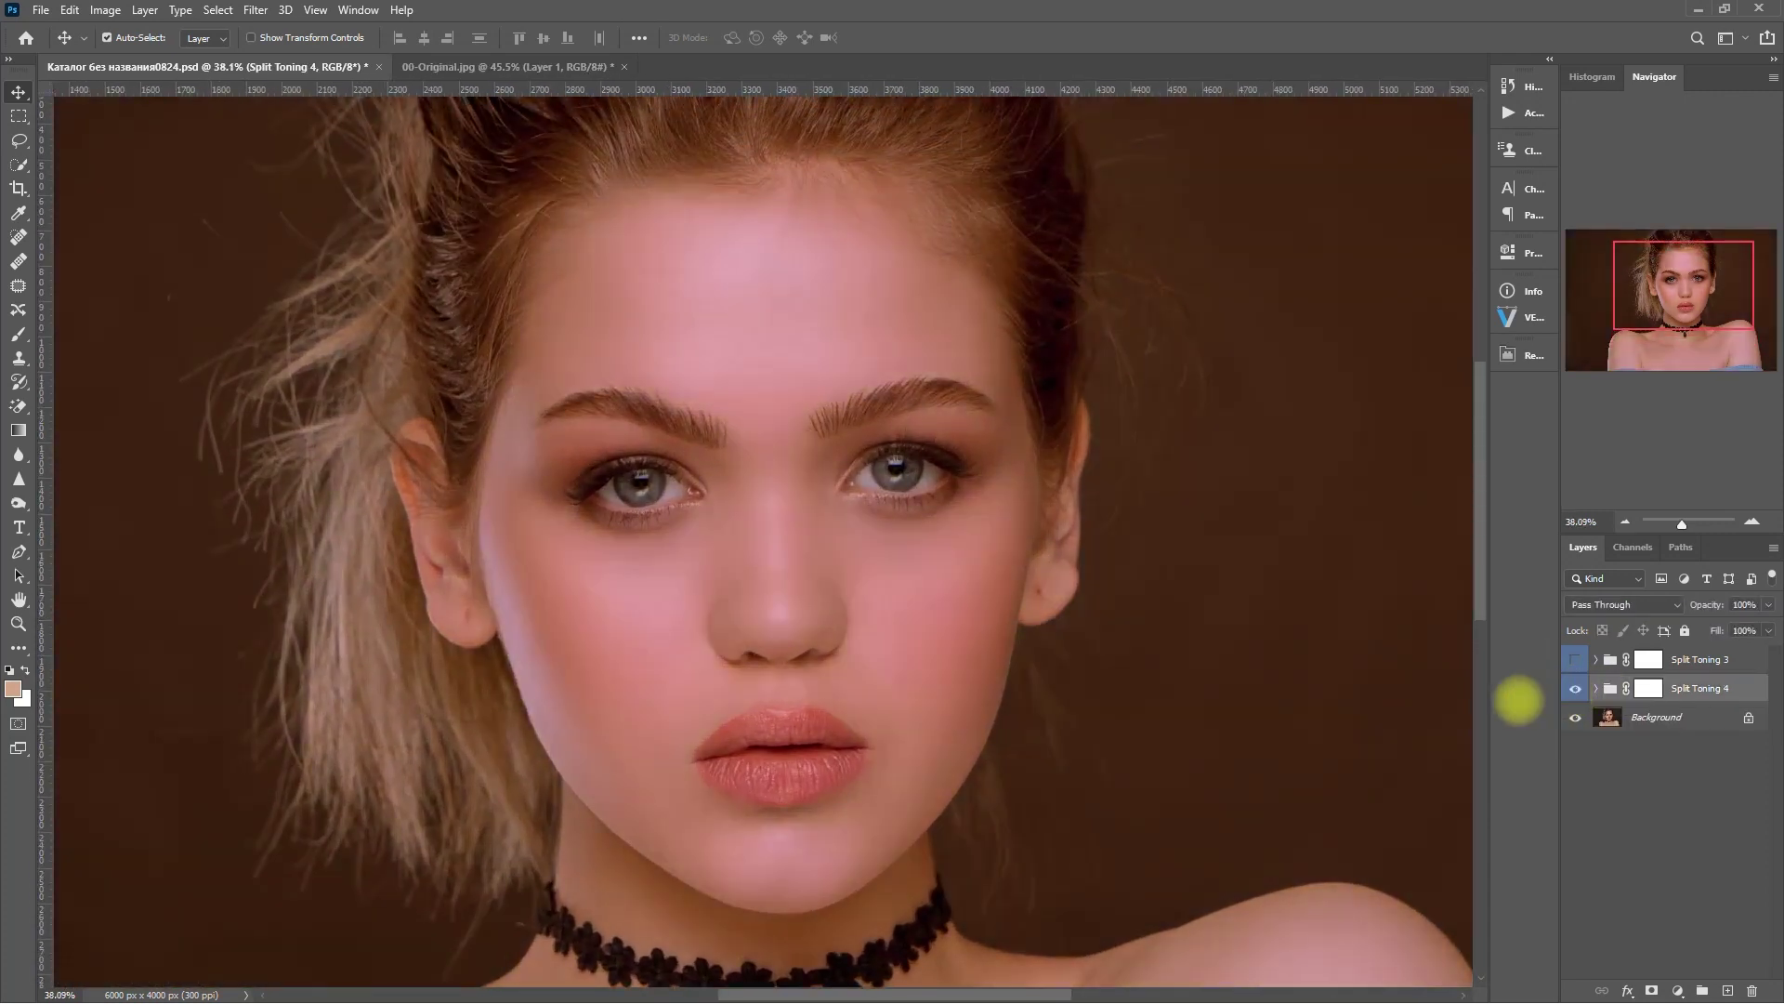
pyautogui.click(1570, 690)
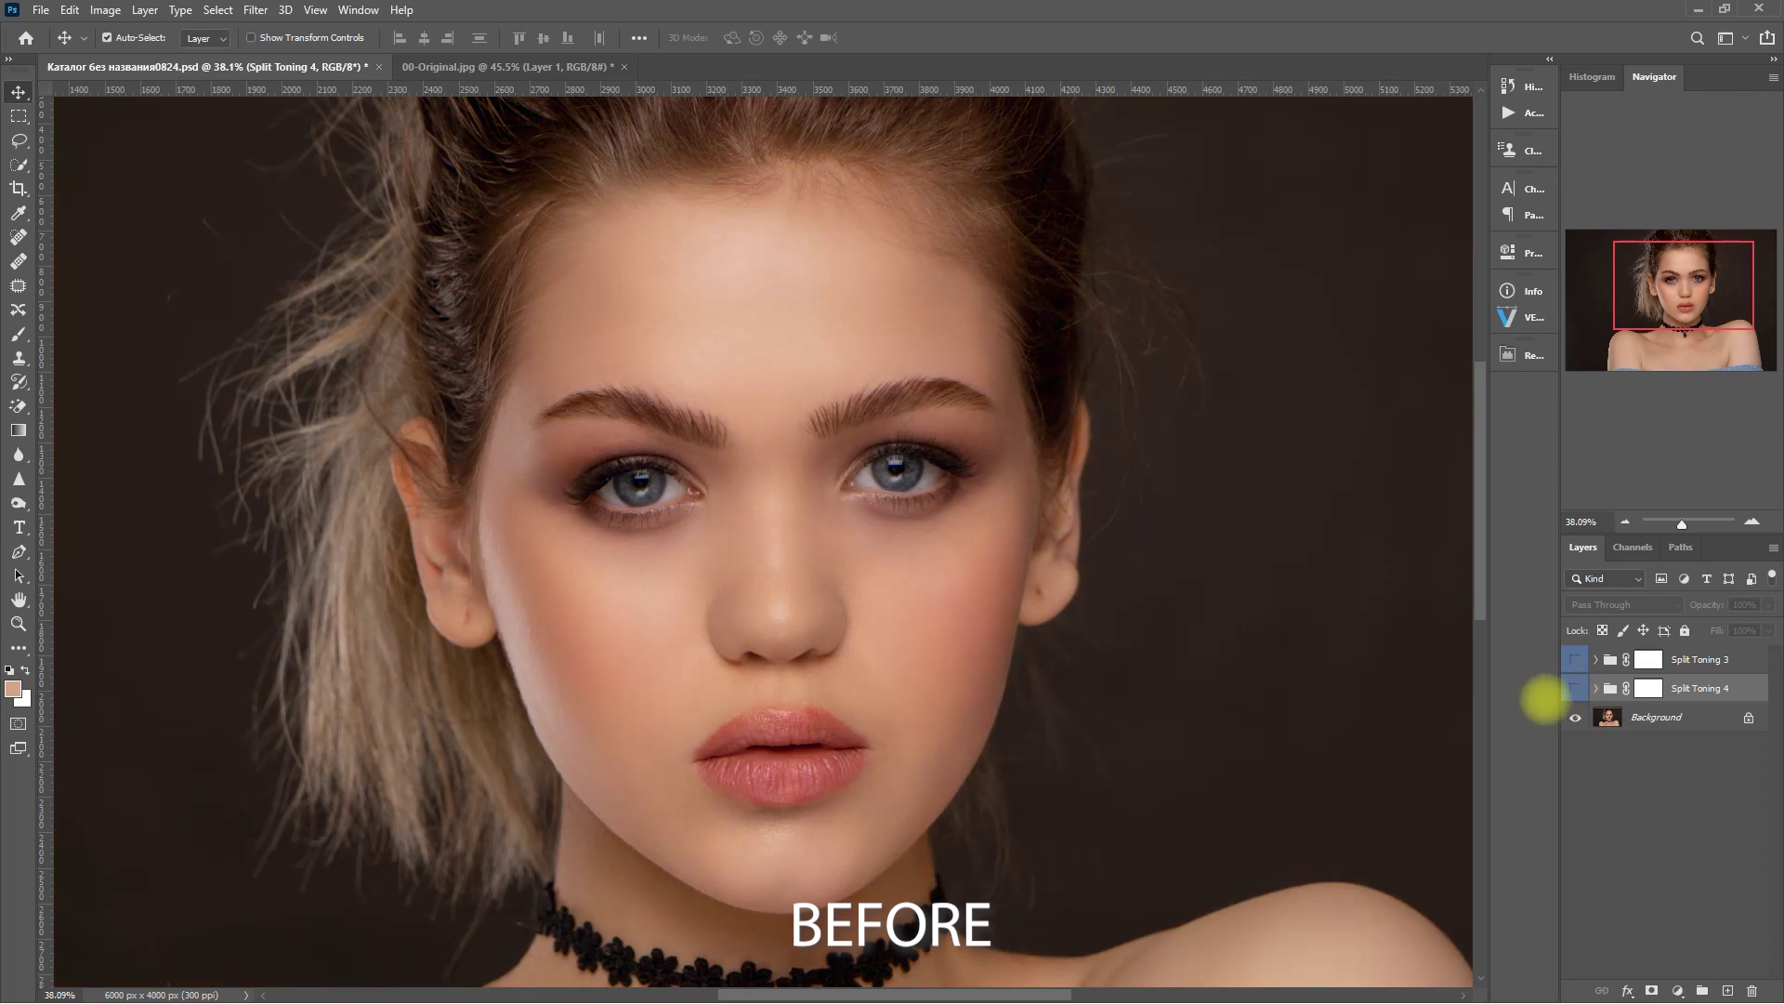
pyautogui.click(1574, 689)
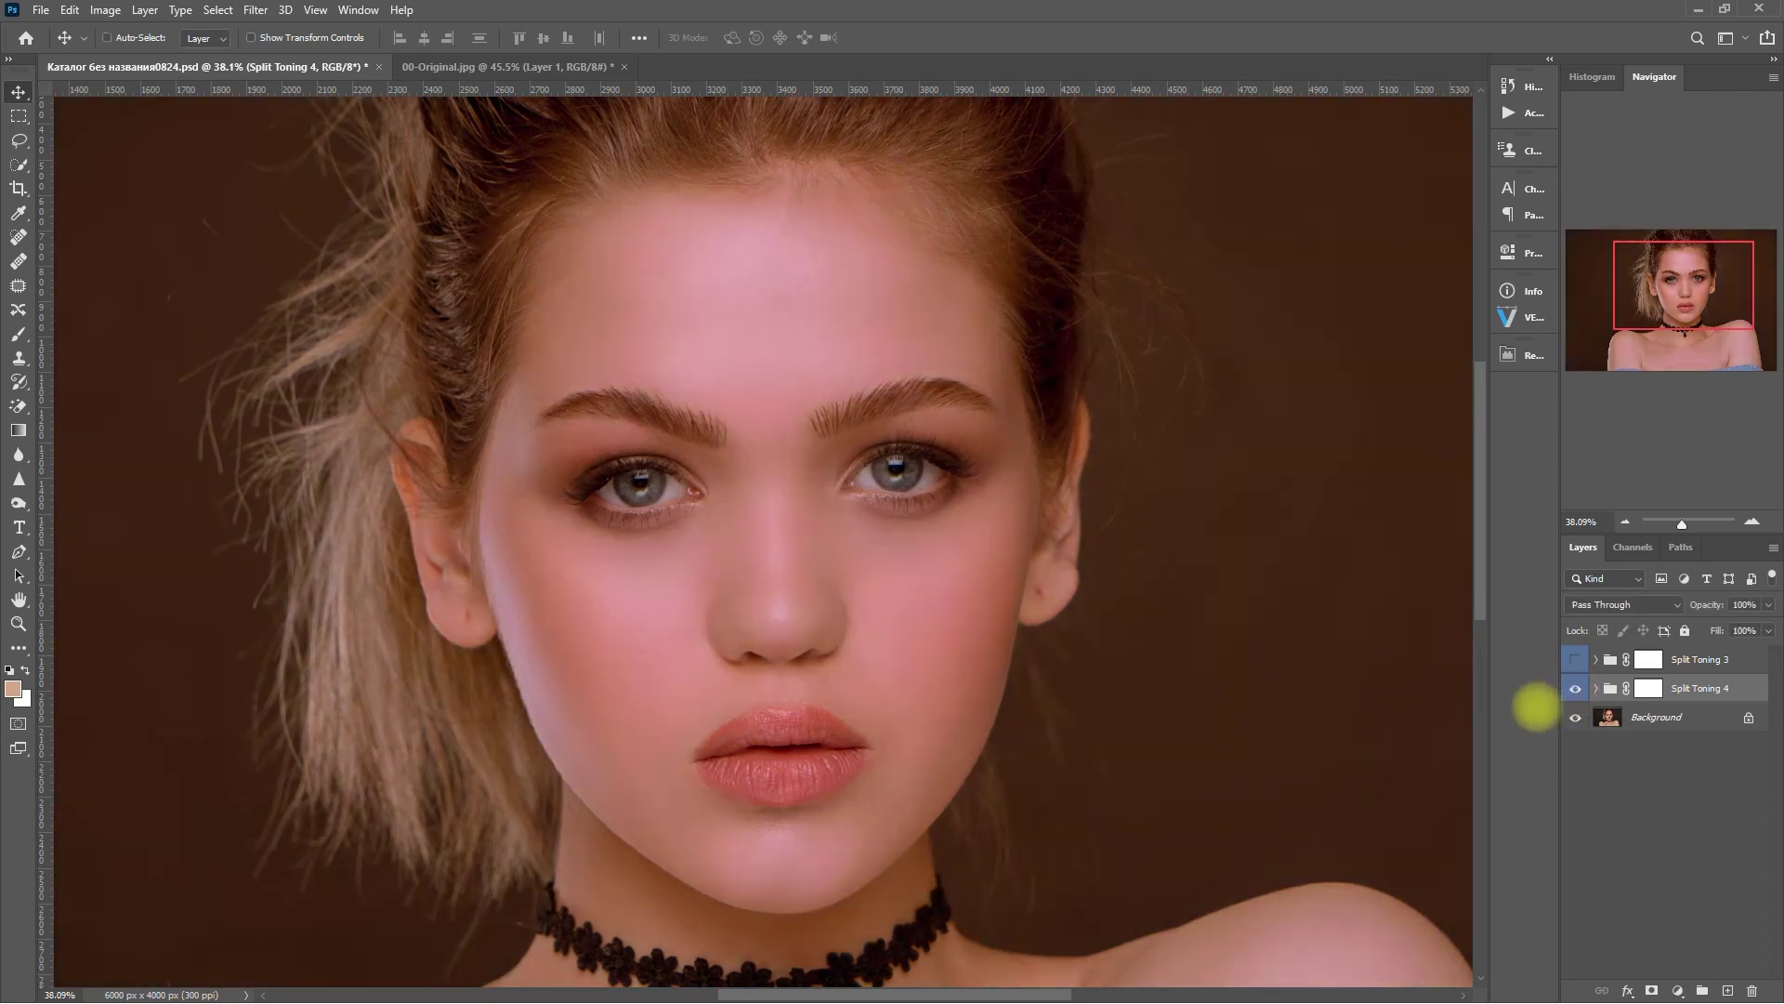
pyautogui.hotkey('ctrl', '0')
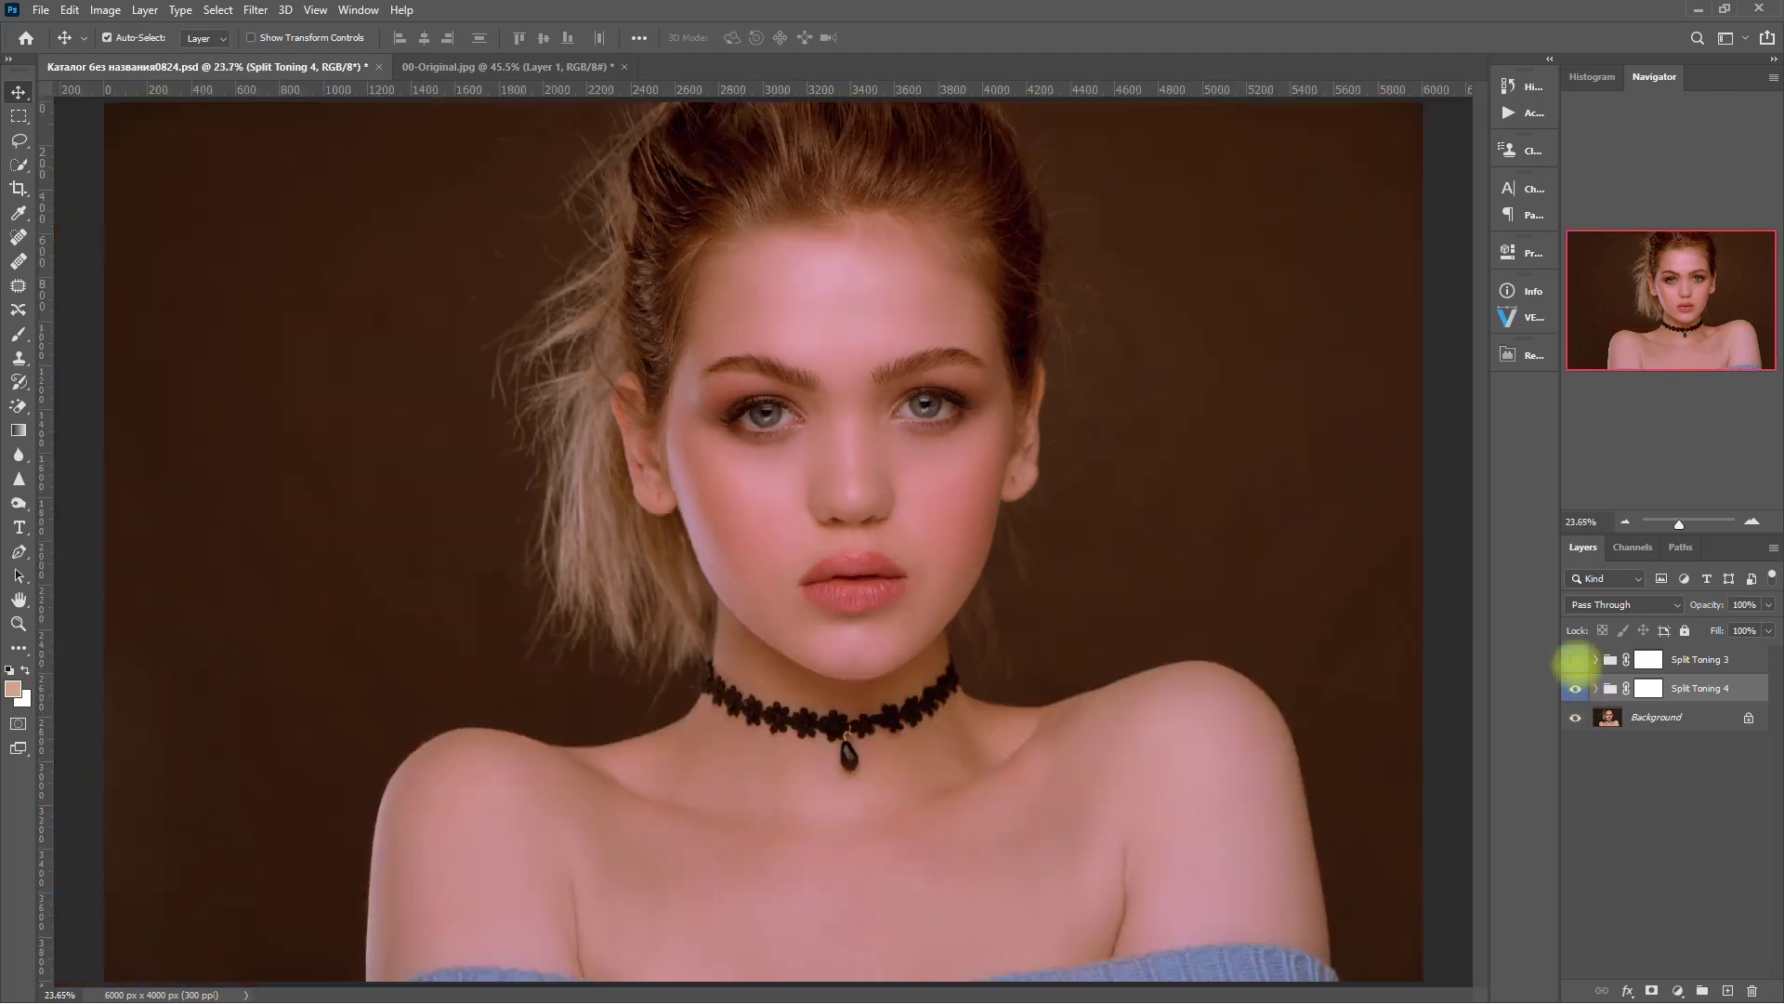
pyautogui.click(1574, 660)
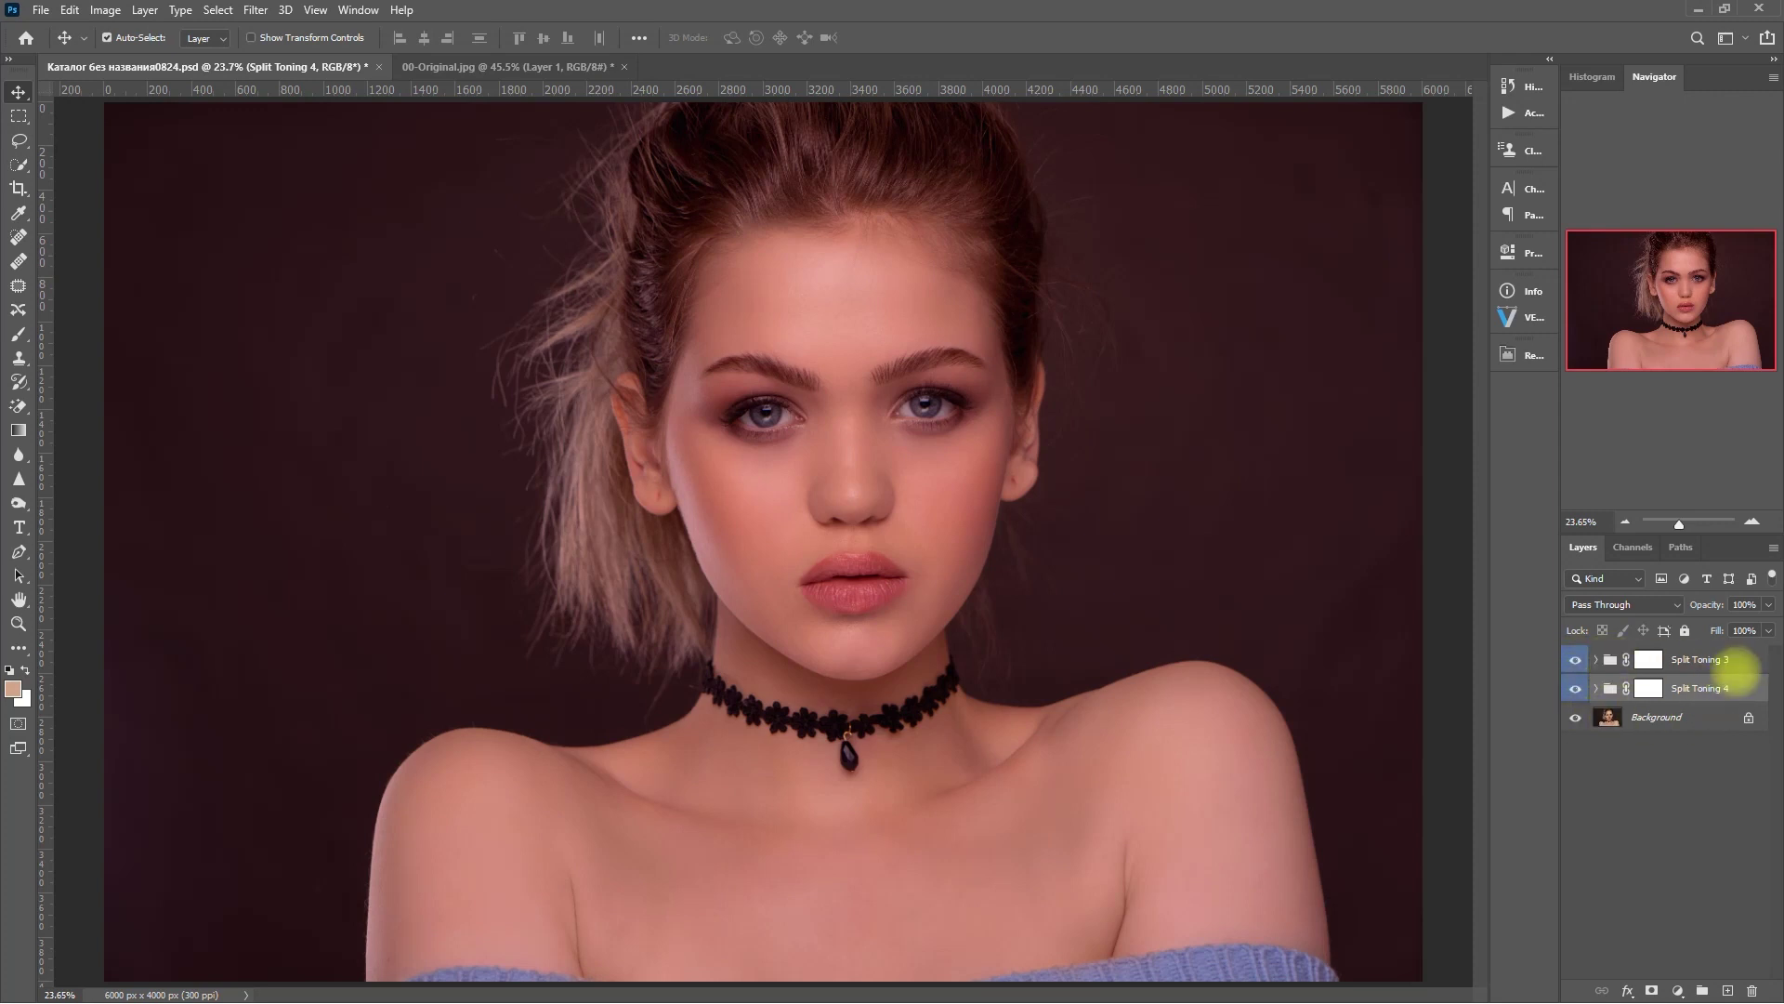
# Step: Nest Split Toning 3 and 4 into Group 1 and compare it with the untoned portrait
pyautogui.keyDown('shift'); pyautogui.click(1738, 663); pyautogui.keyUp('shift')
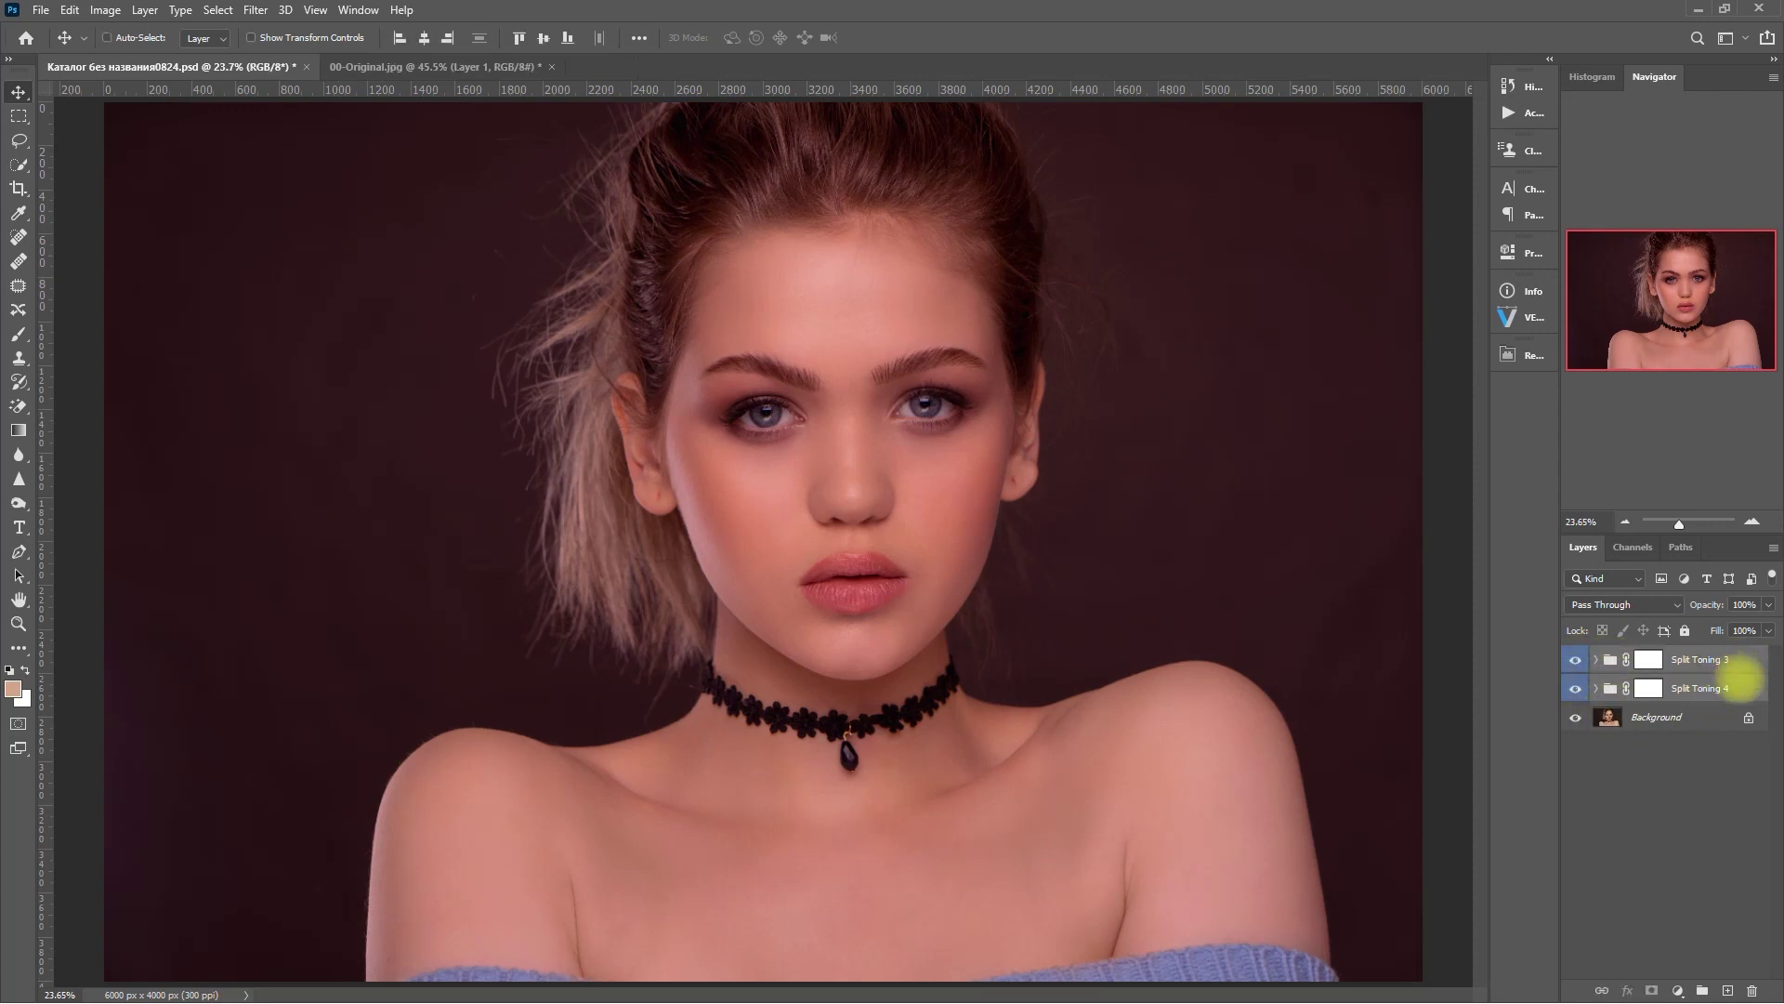
pyautogui.hotkey('ctrl', 'g')
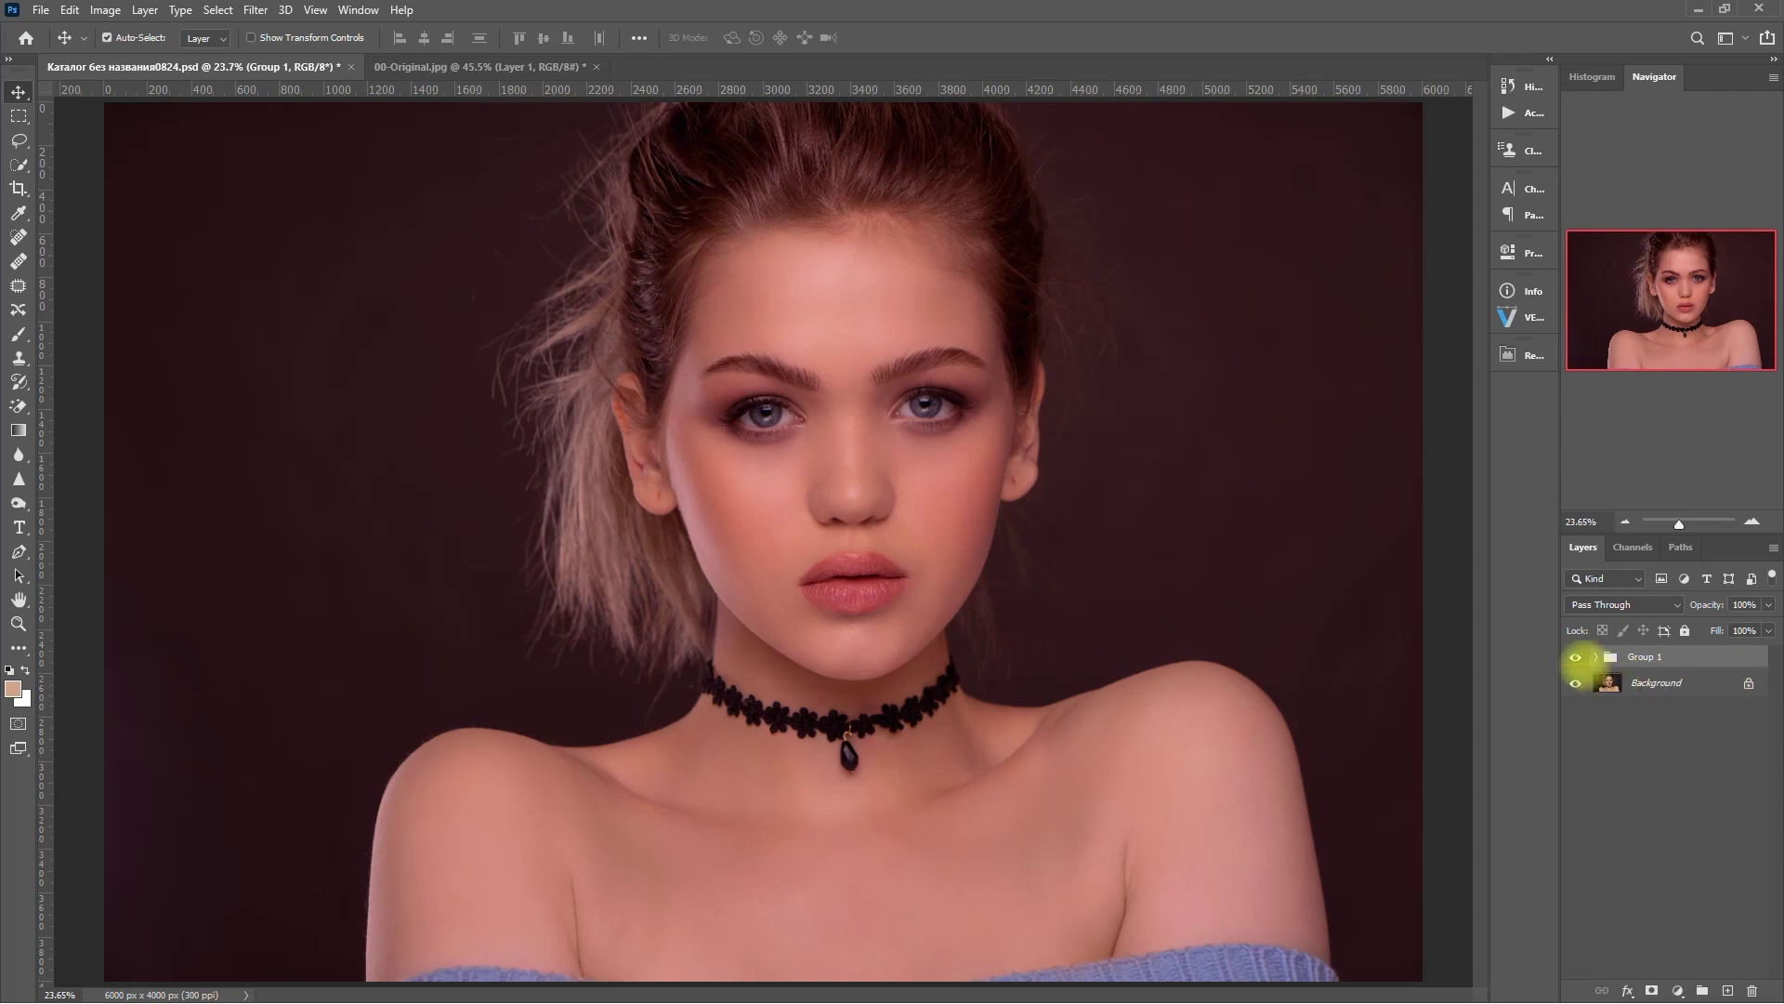
pyautogui.click(1575, 658)
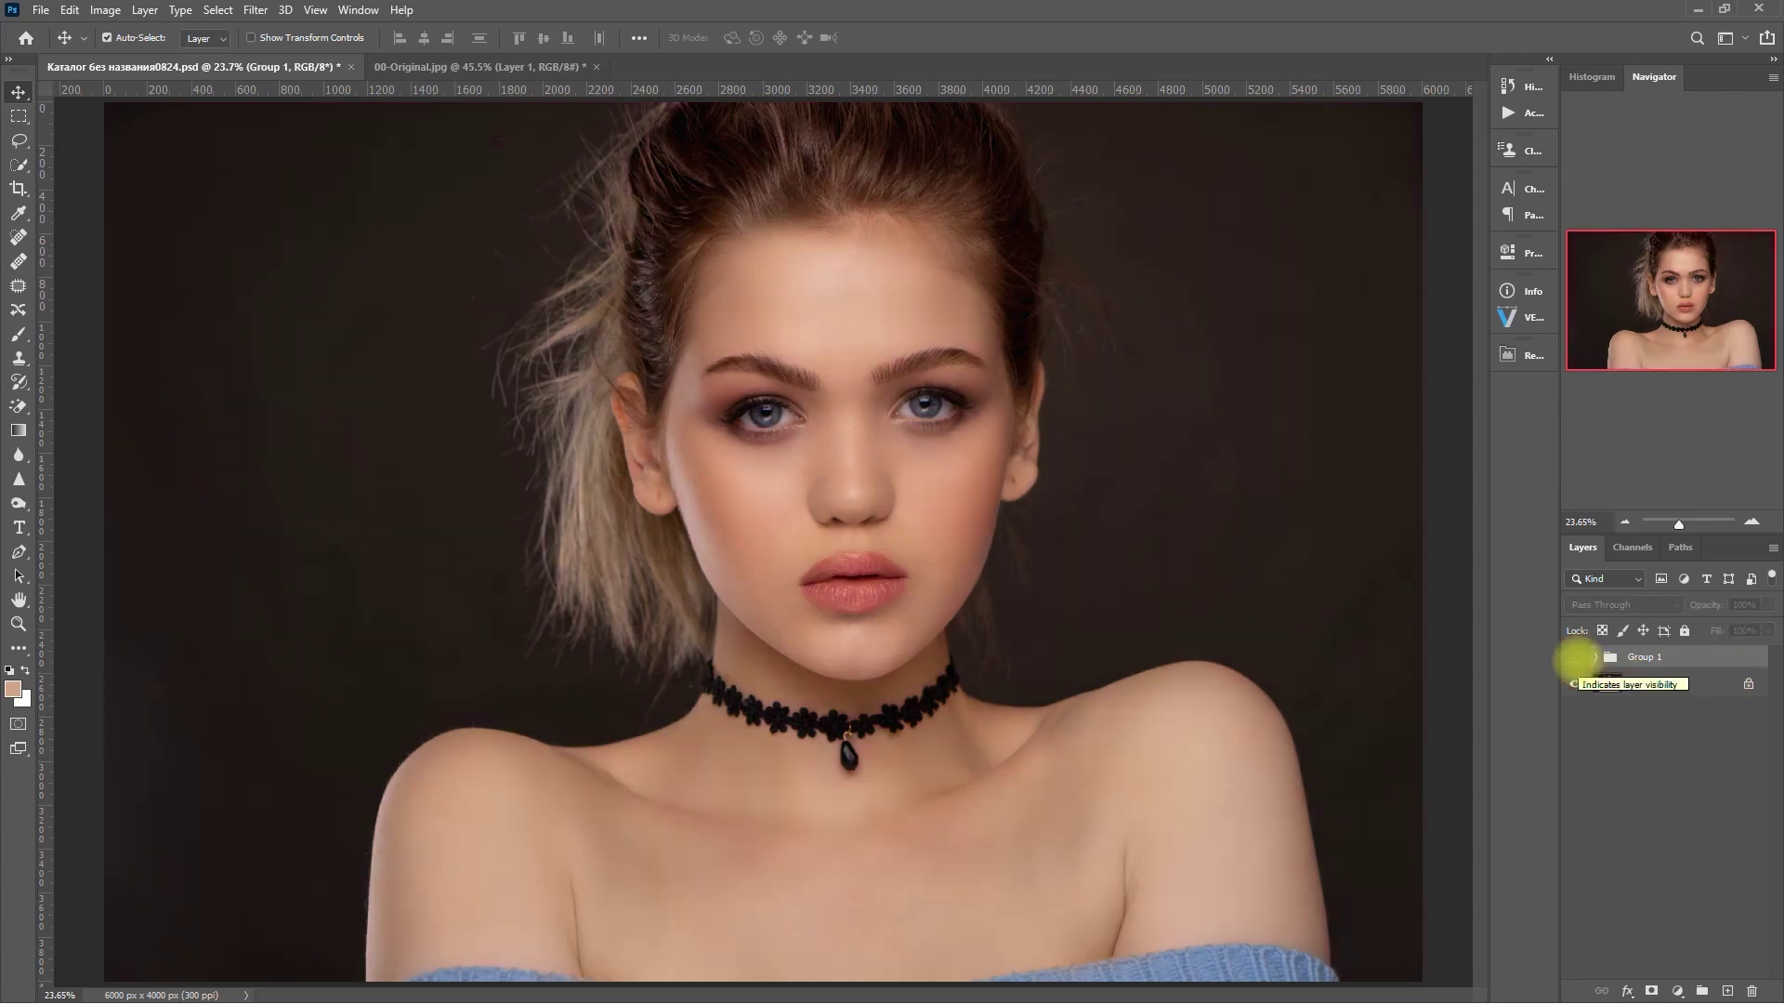
pyautogui.click(1575, 657)
pyautogui.scroll(3, 1068, 557)
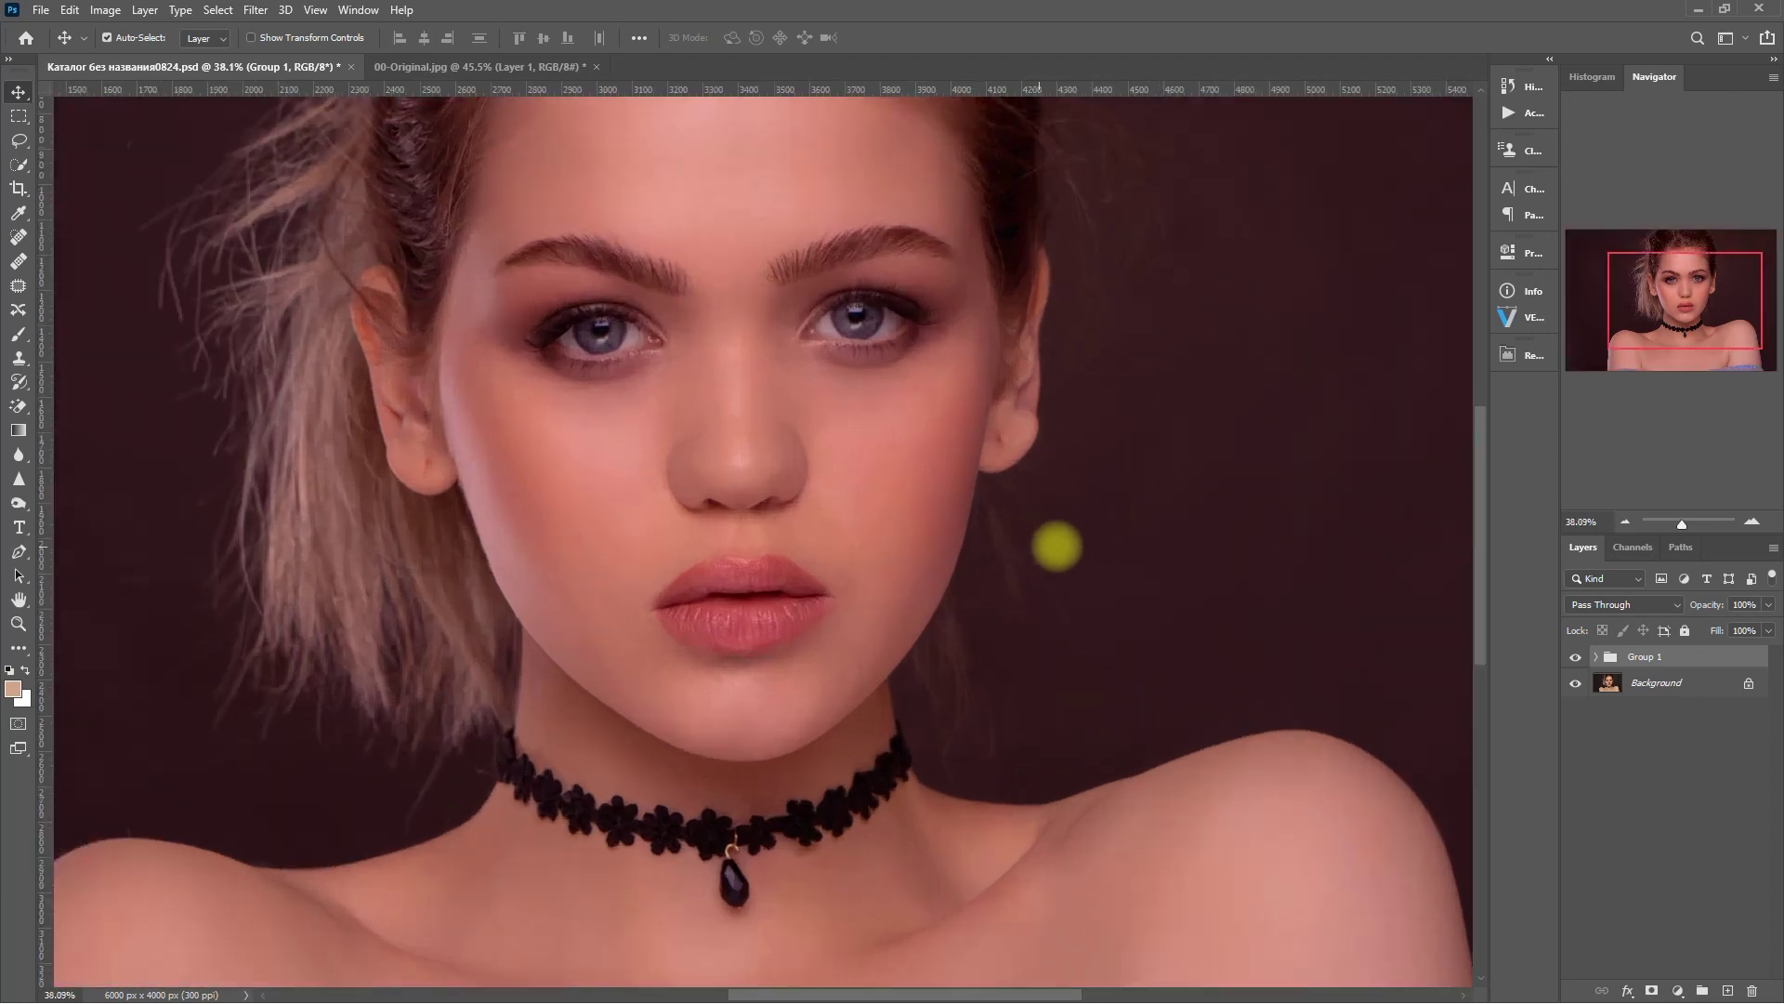
pyautogui.click(1575, 657)
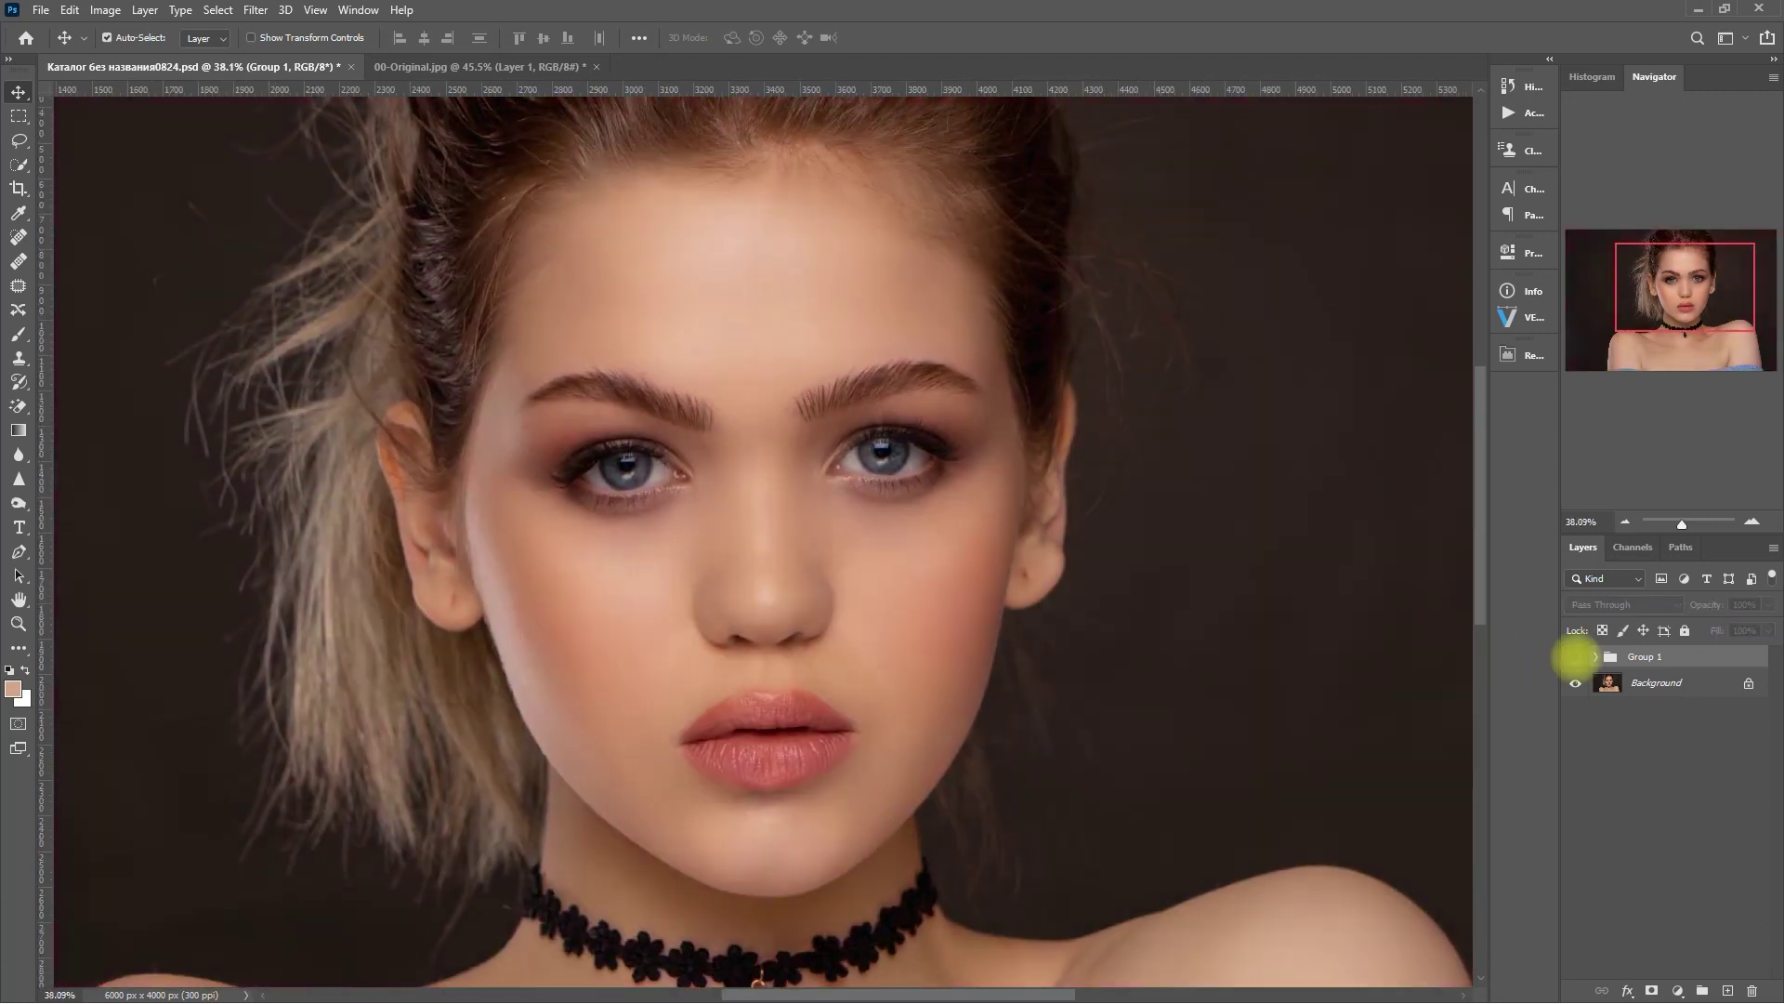
pyautogui.click(1575, 657)
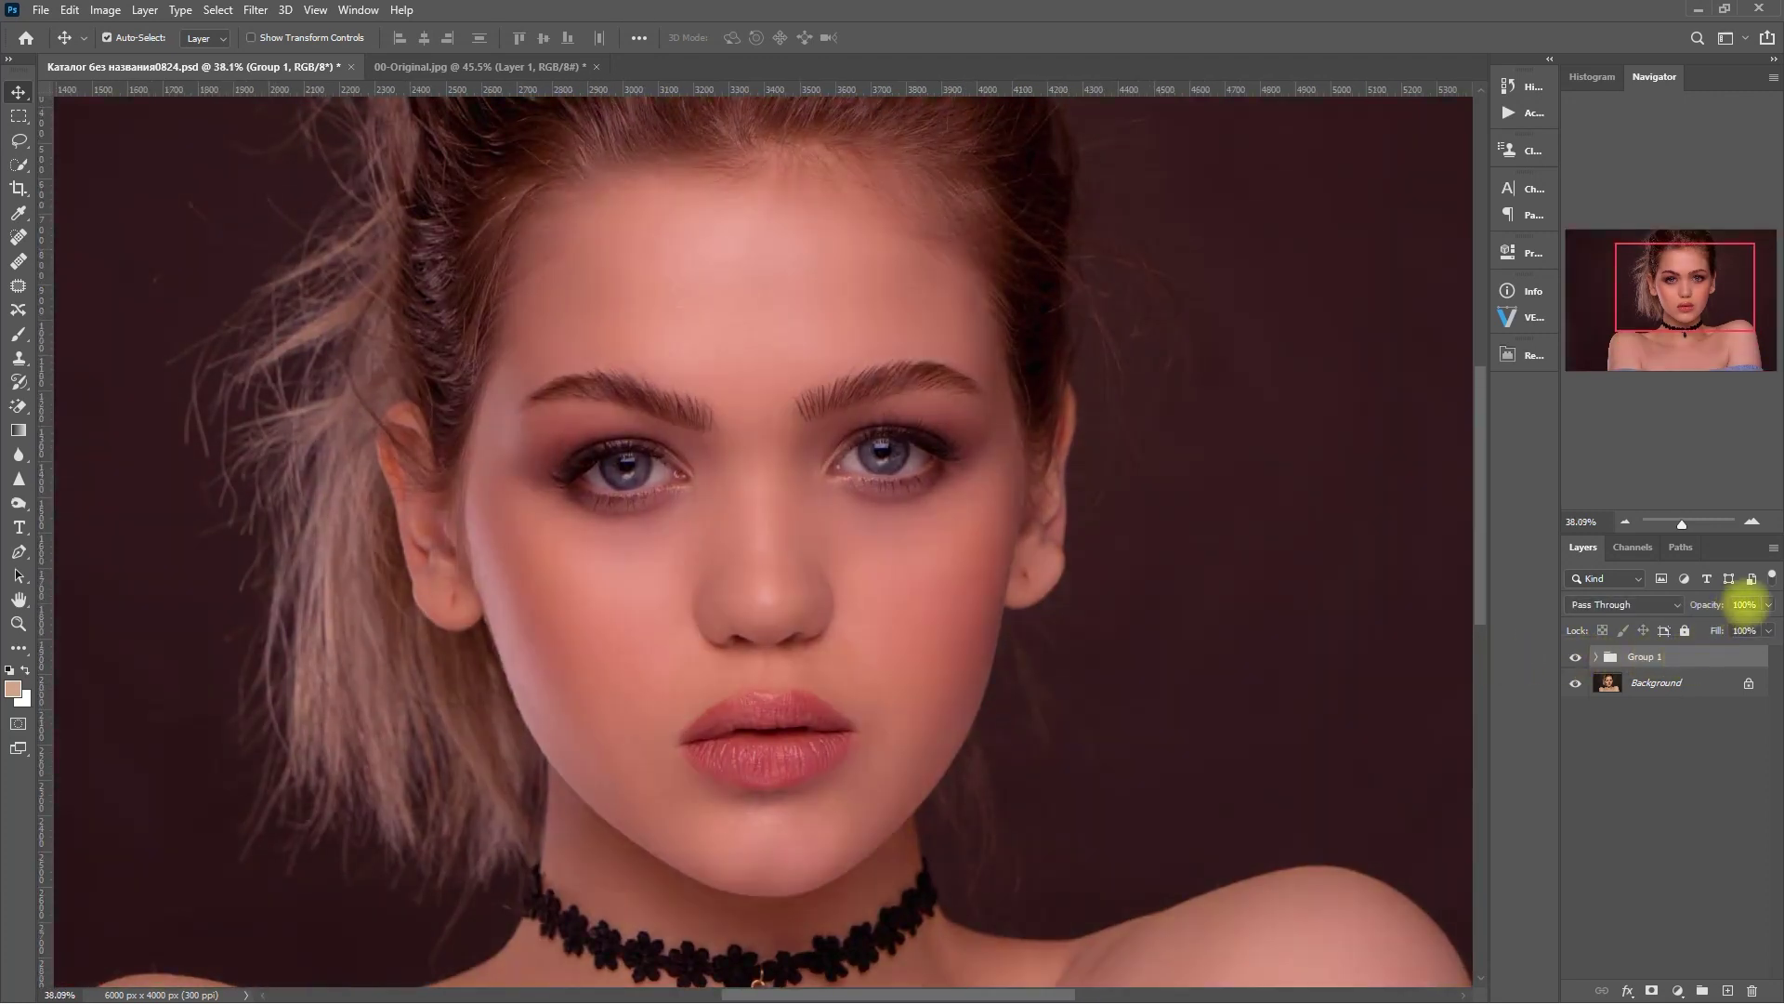
# Step: Set Group 1 to 60% opacity, compare it with the original, then delete the group
pyautogui.click(1744, 604)
pyautogui.write('60')
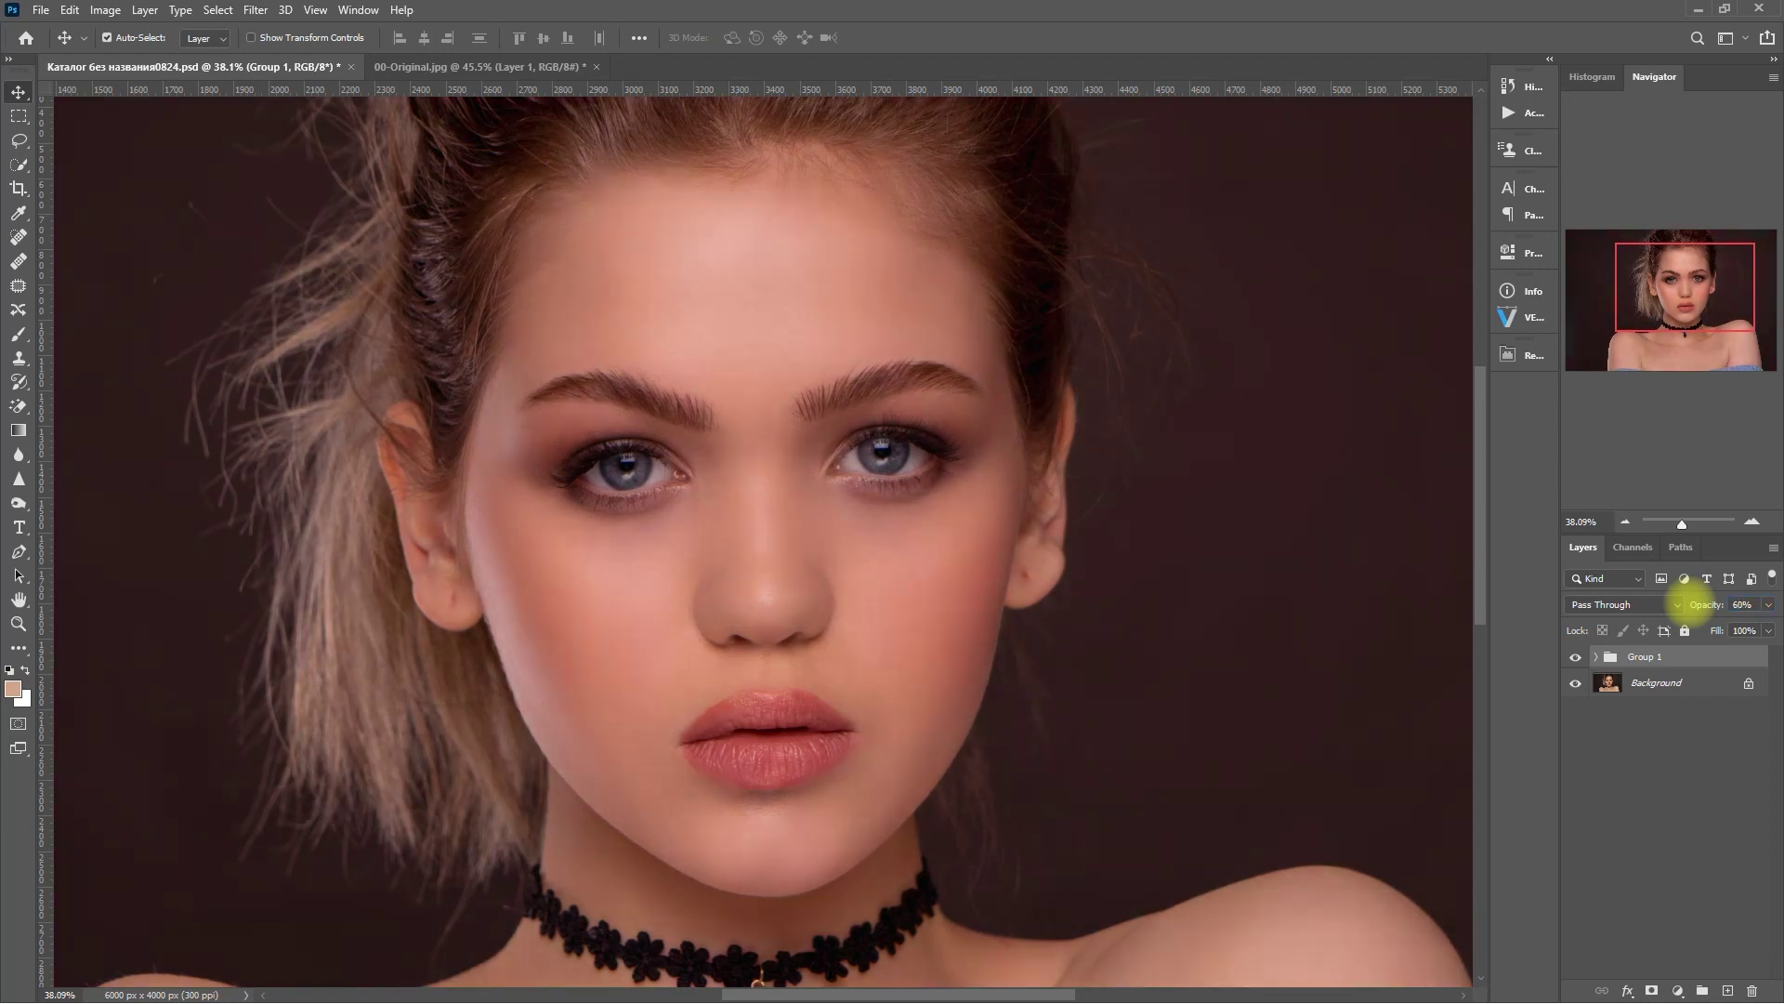
pyautogui.click(1575, 657)
pyautogui.click(1575, 657)
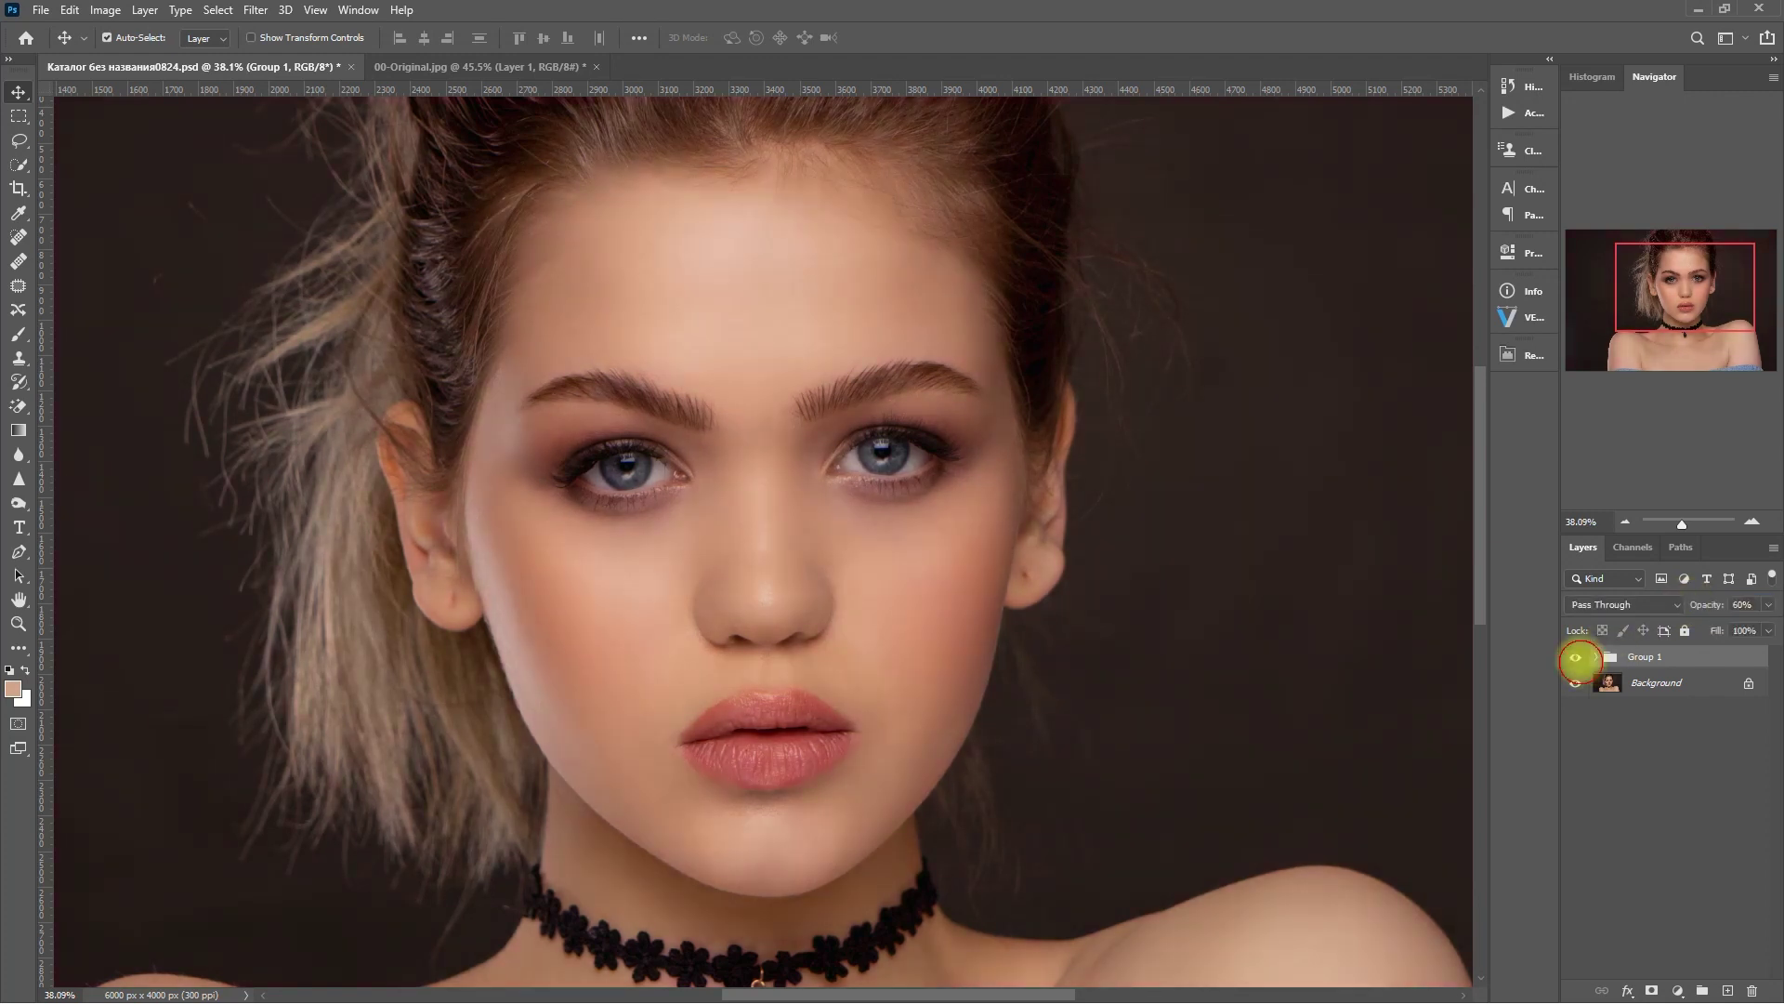
pyautogui.hotkey('ctrl', '0')
pyautogui.click(1575, 657)
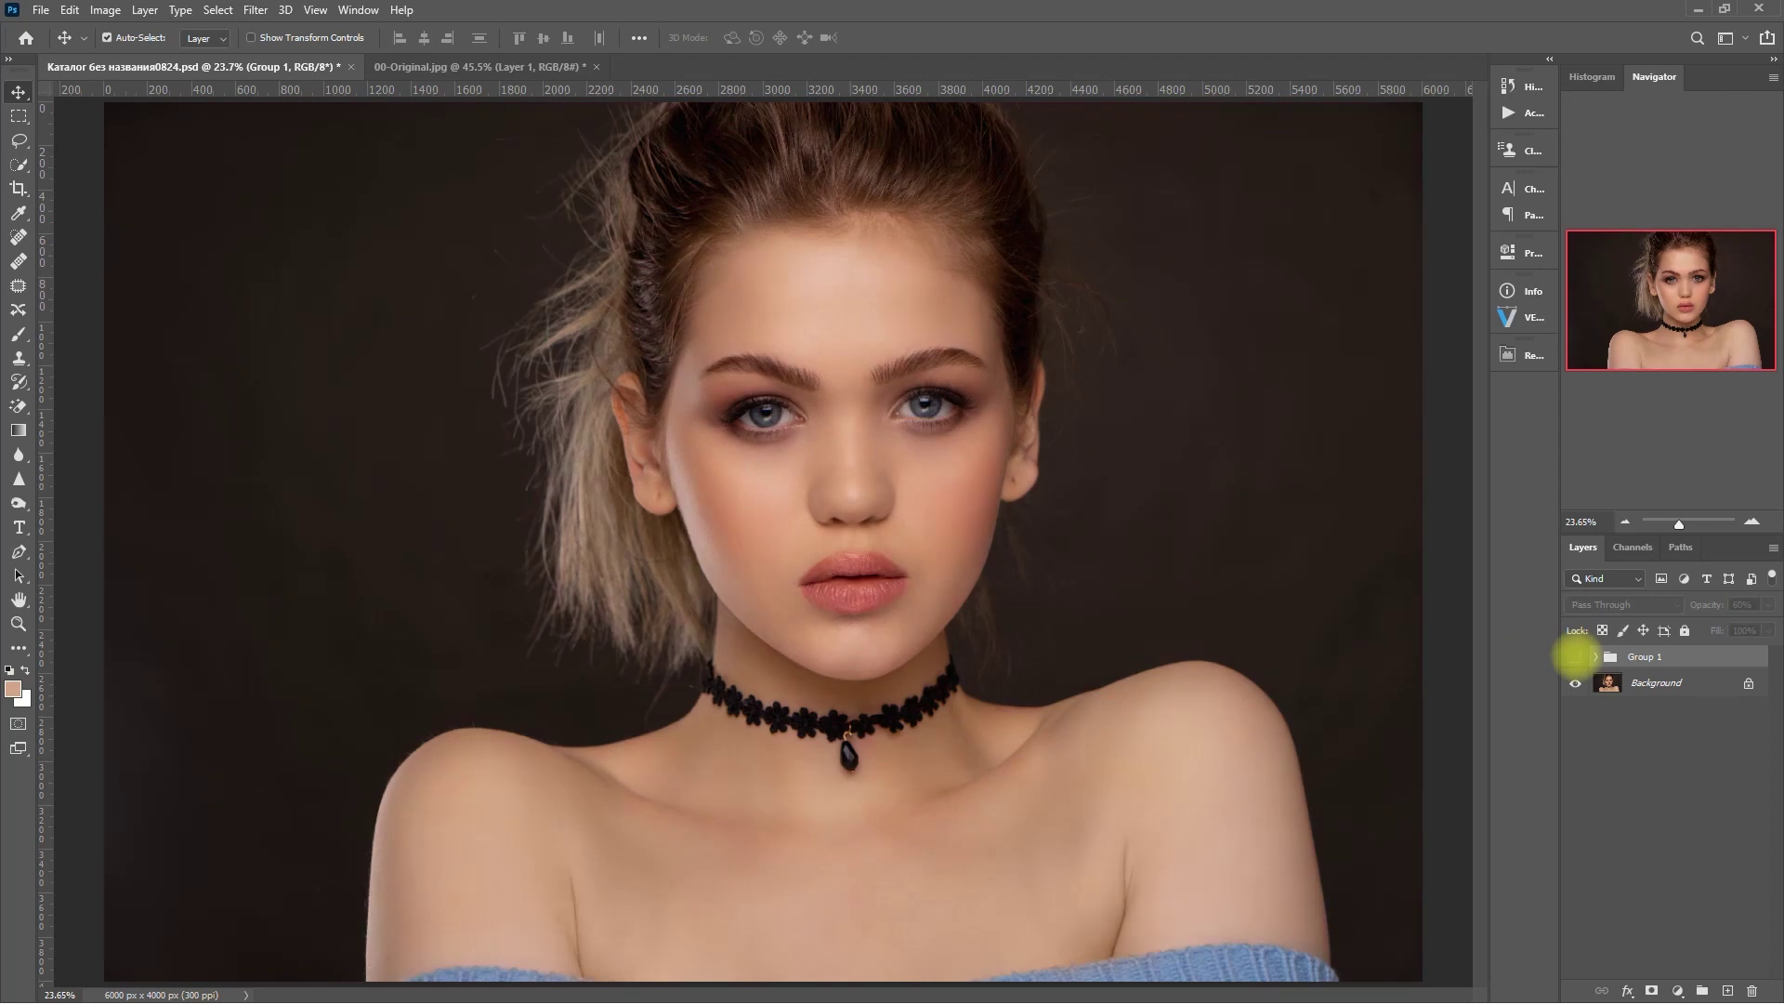
pyautogui.click(1575, 657)
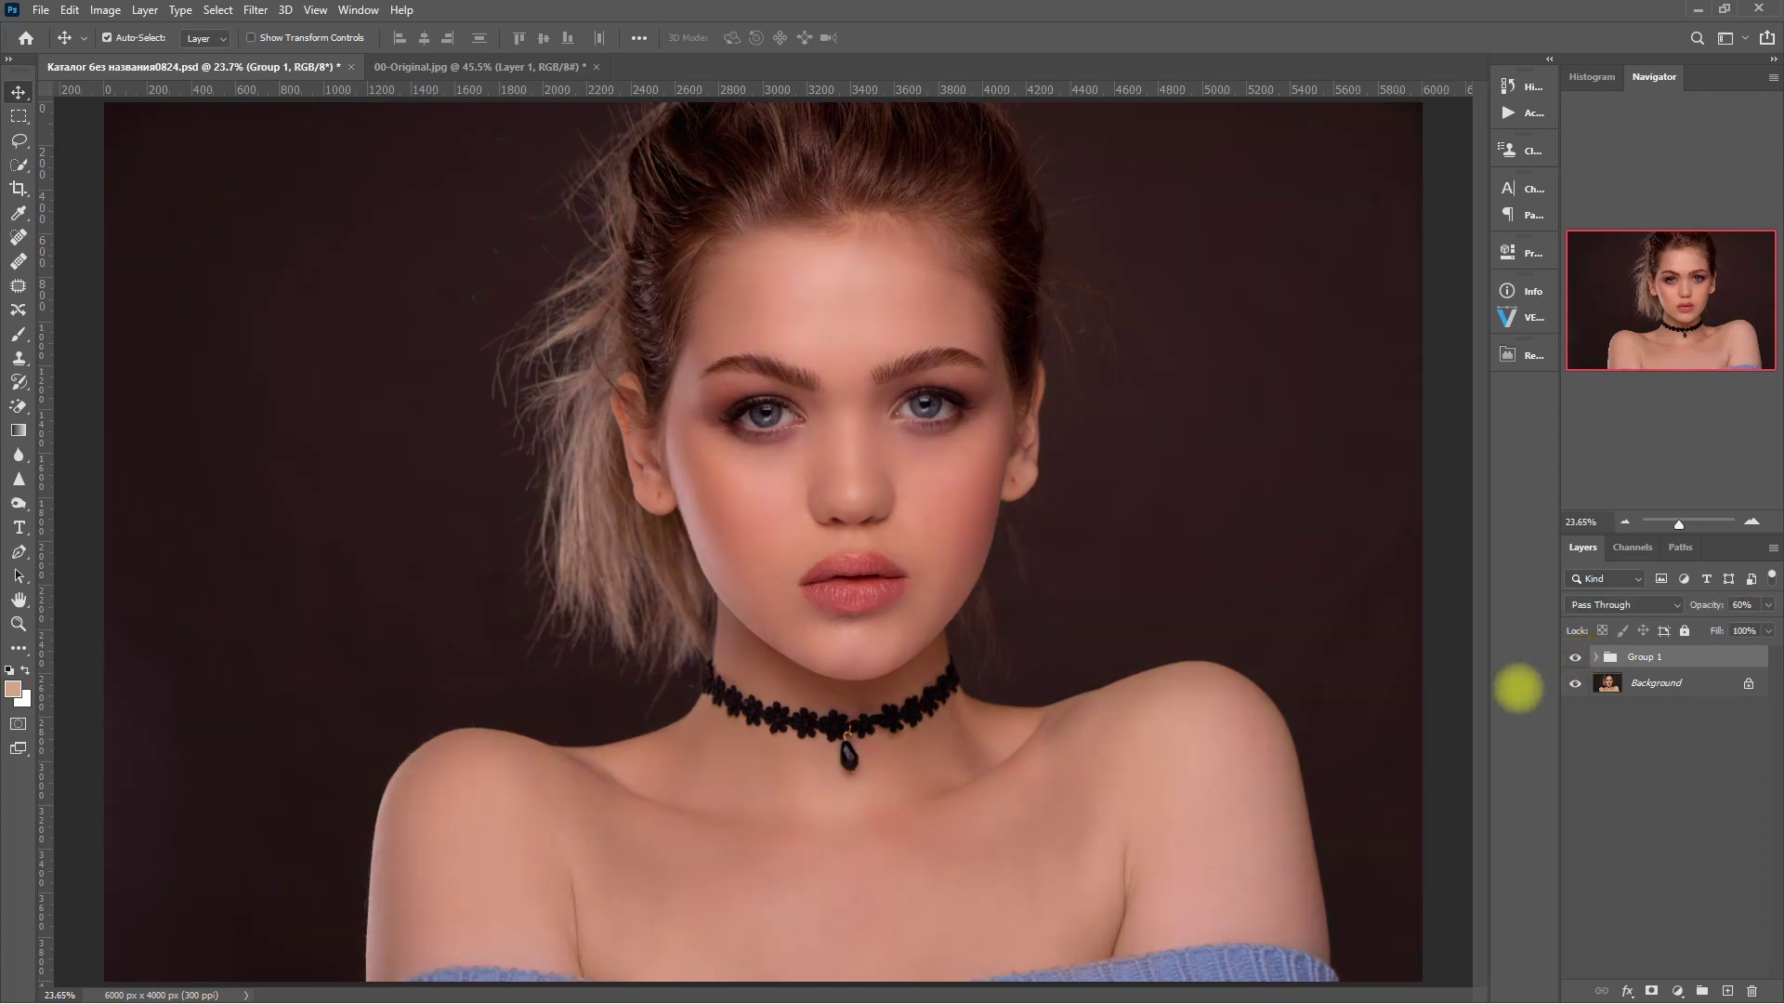
pyautogui.press('Delete')
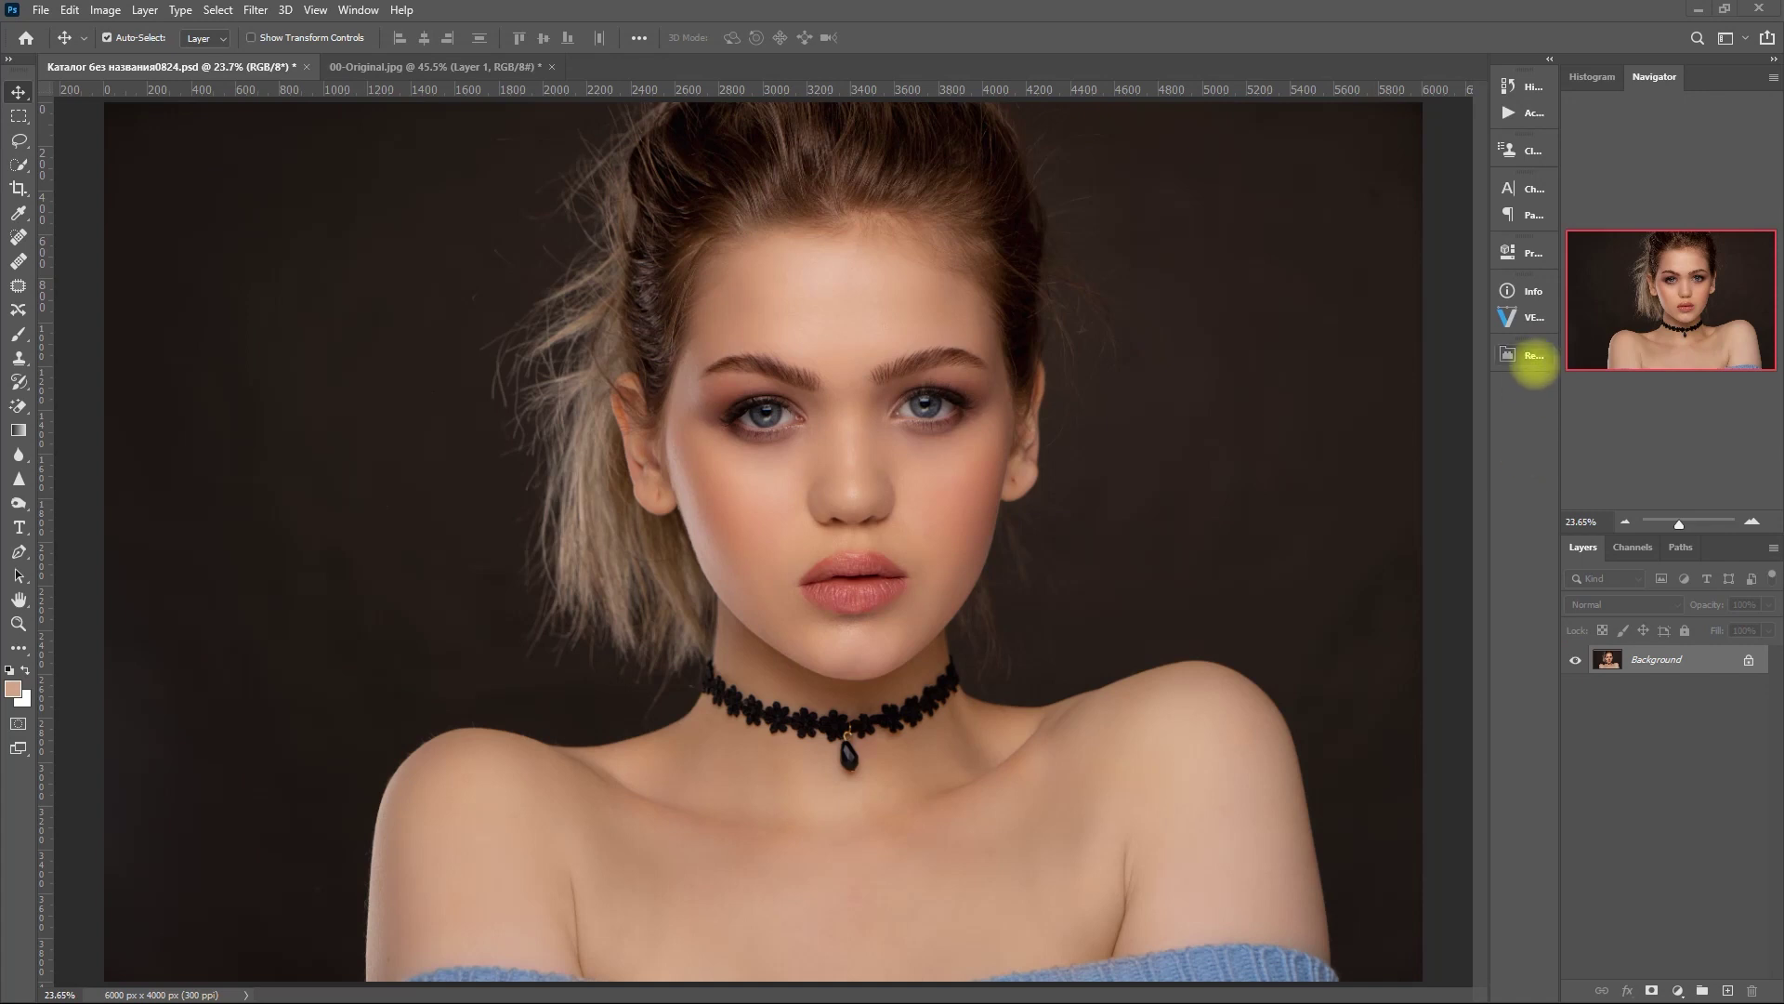
# Step: Add Retouch Pro's FINISH > BACKGROUND > Color Bg effect to give the portrait an olive backdrop
pyautogui.click(1528, 355)
pyautogui.click(1468, 385)
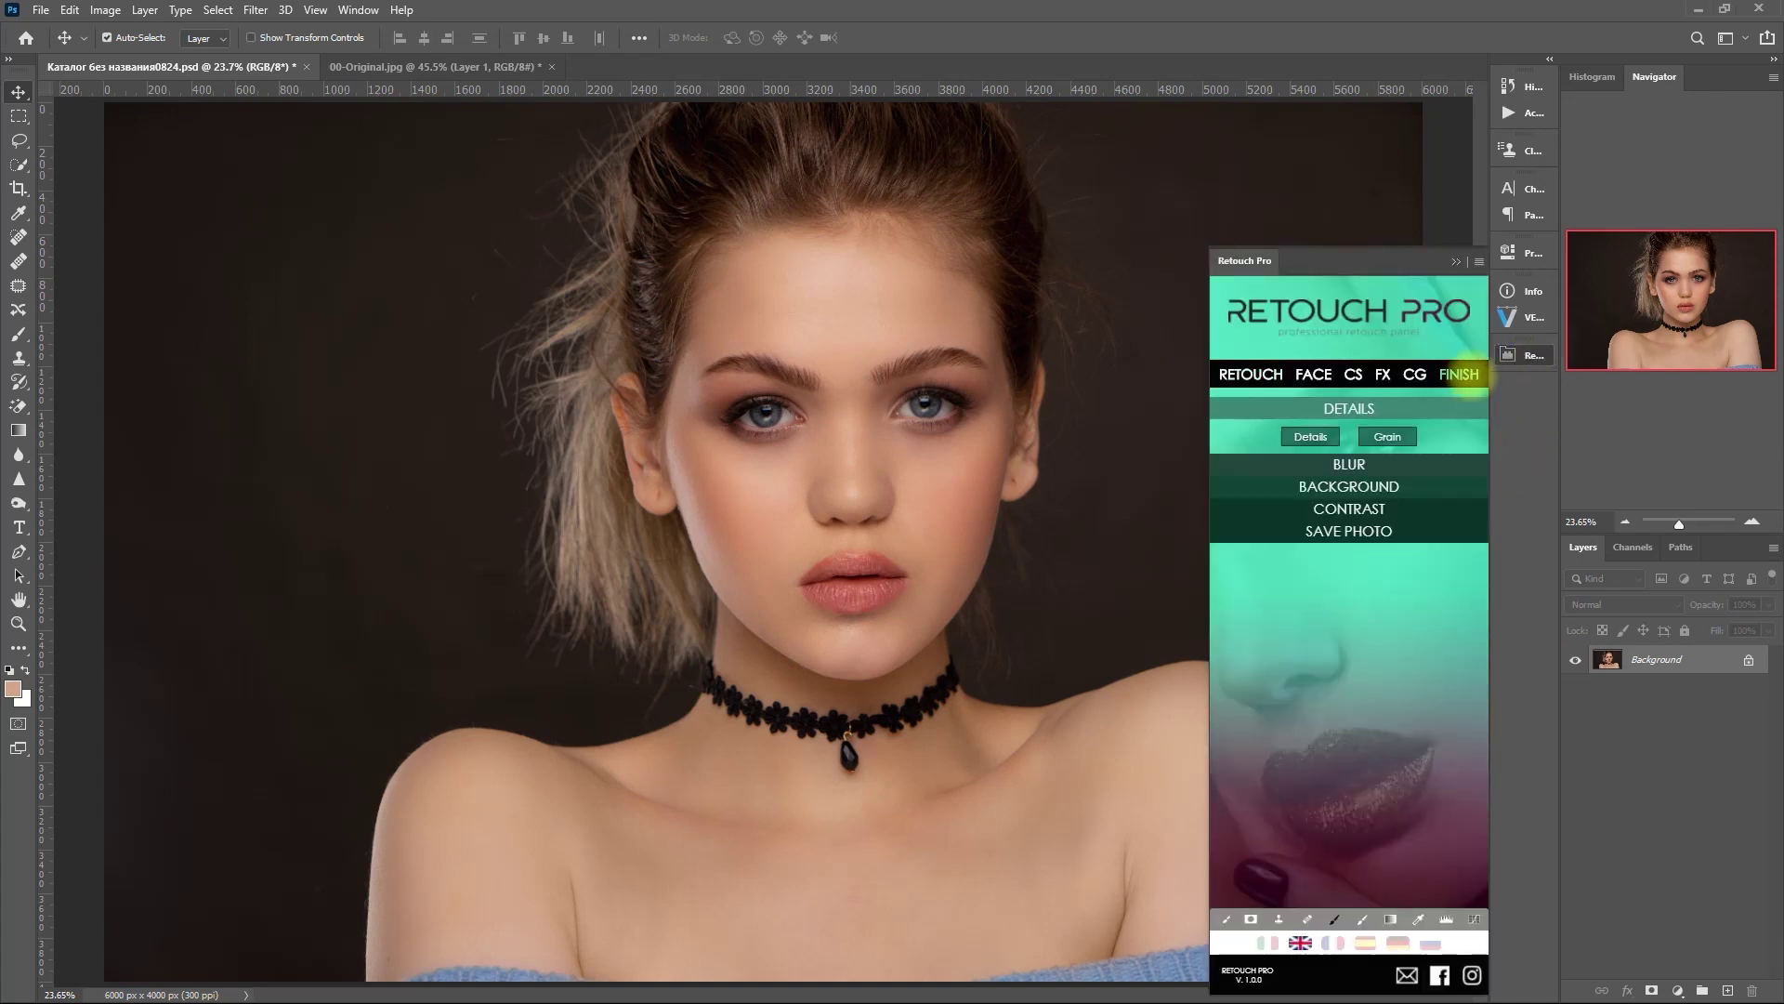
pyautogui.click(1394, 481)
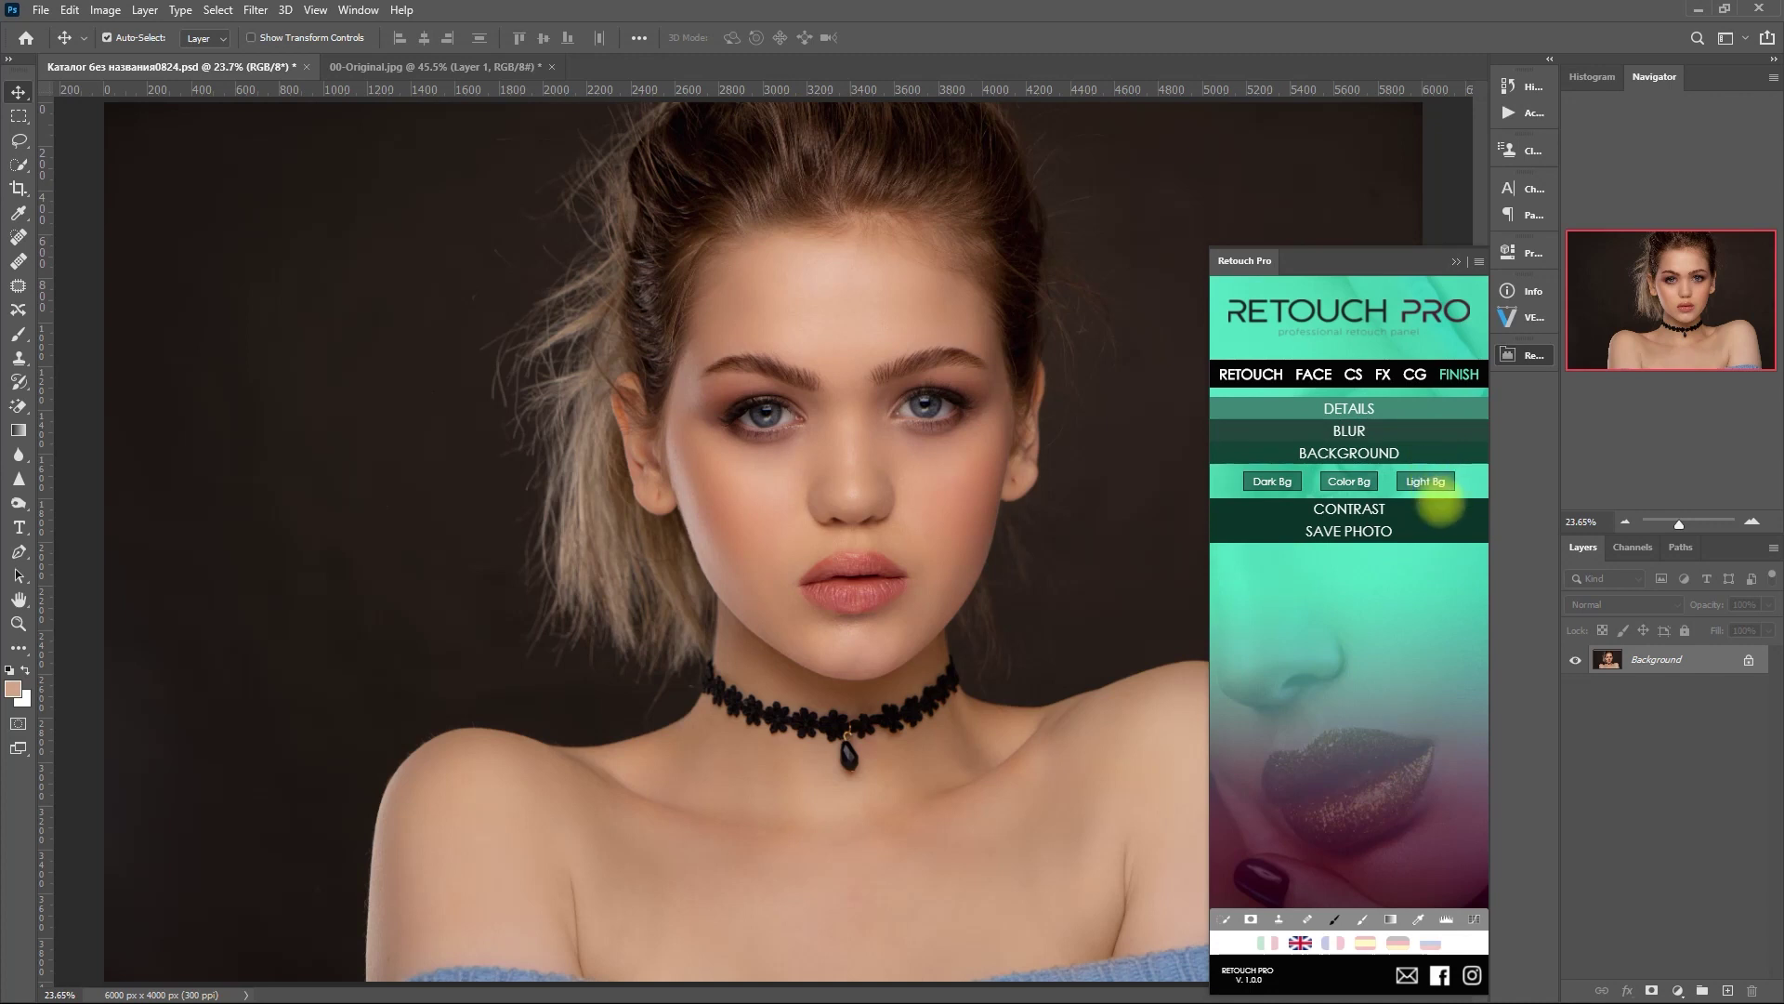
pyautogui.click(1350, 481)
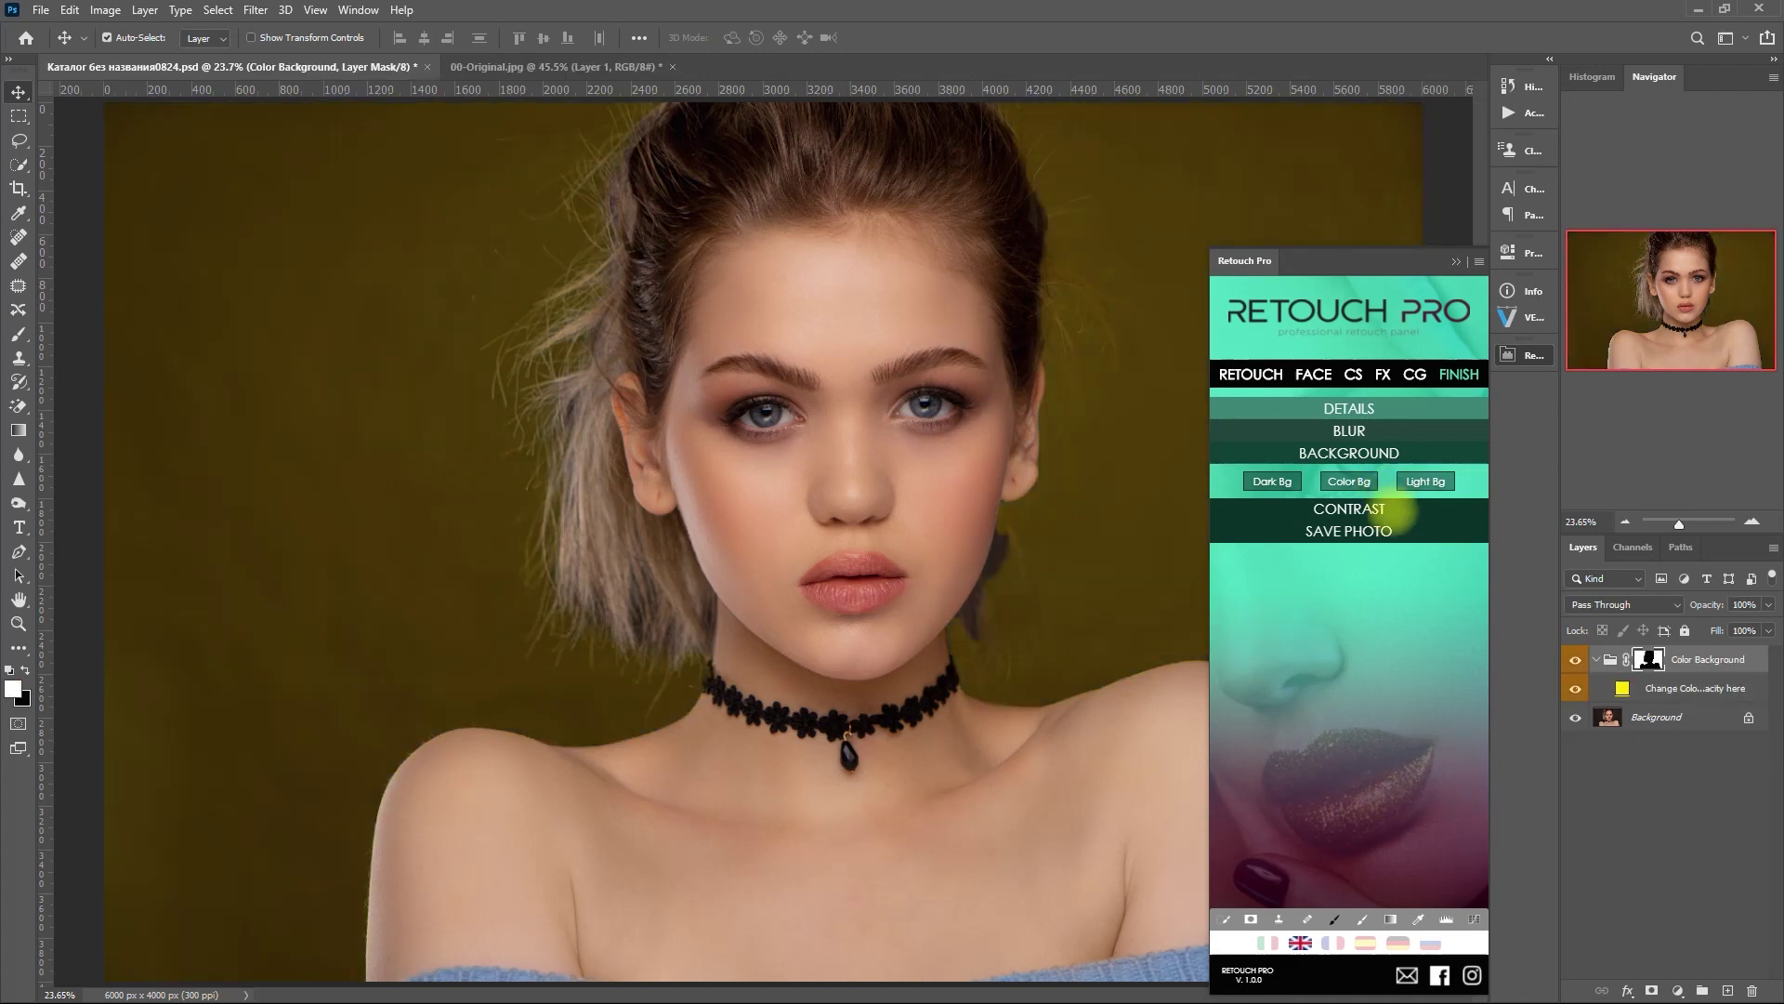
# Step: Toggle the Color Background group off and on to compare the olive backdrop with the original
pyautogui.click(1455, 261)
pyautogui.click(1575, 660)
pyautogui.click(1575, 659)
pyautogui.click(1575, 659)
pyautogui.click(1575, 660)
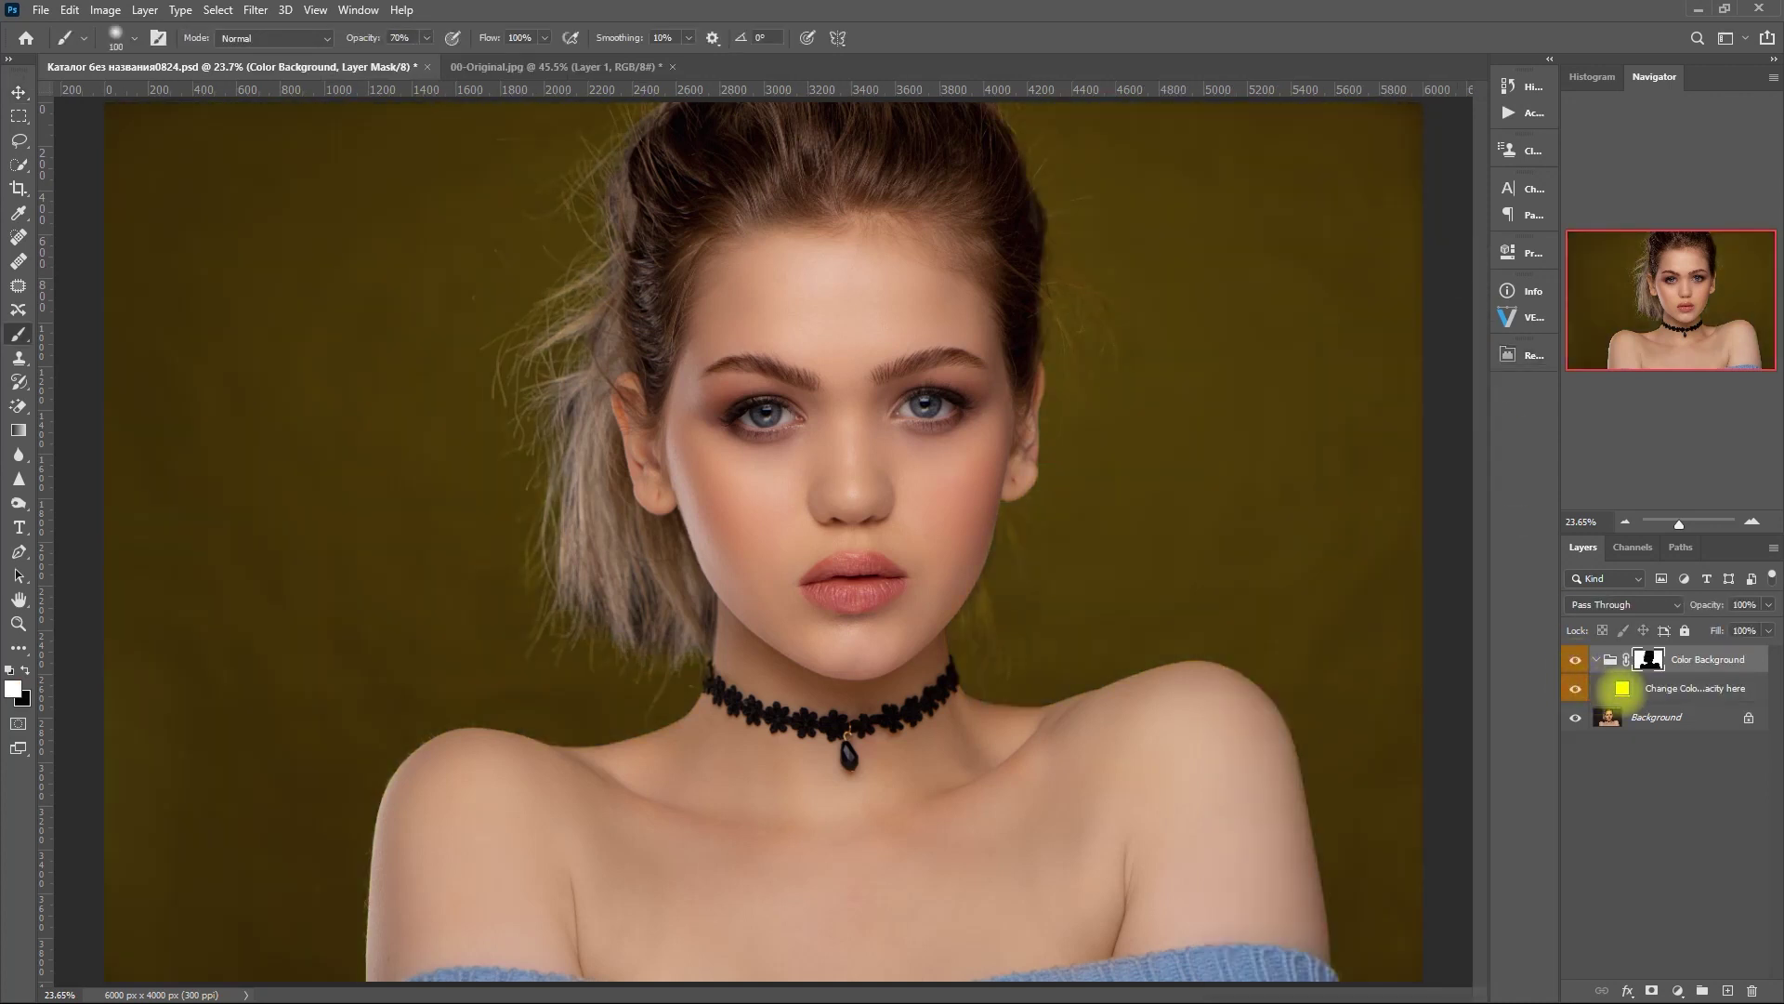
# Step: Change the Color Background fill colour to a deep navy blue
pyautogui.doubleClick(1622, 687)
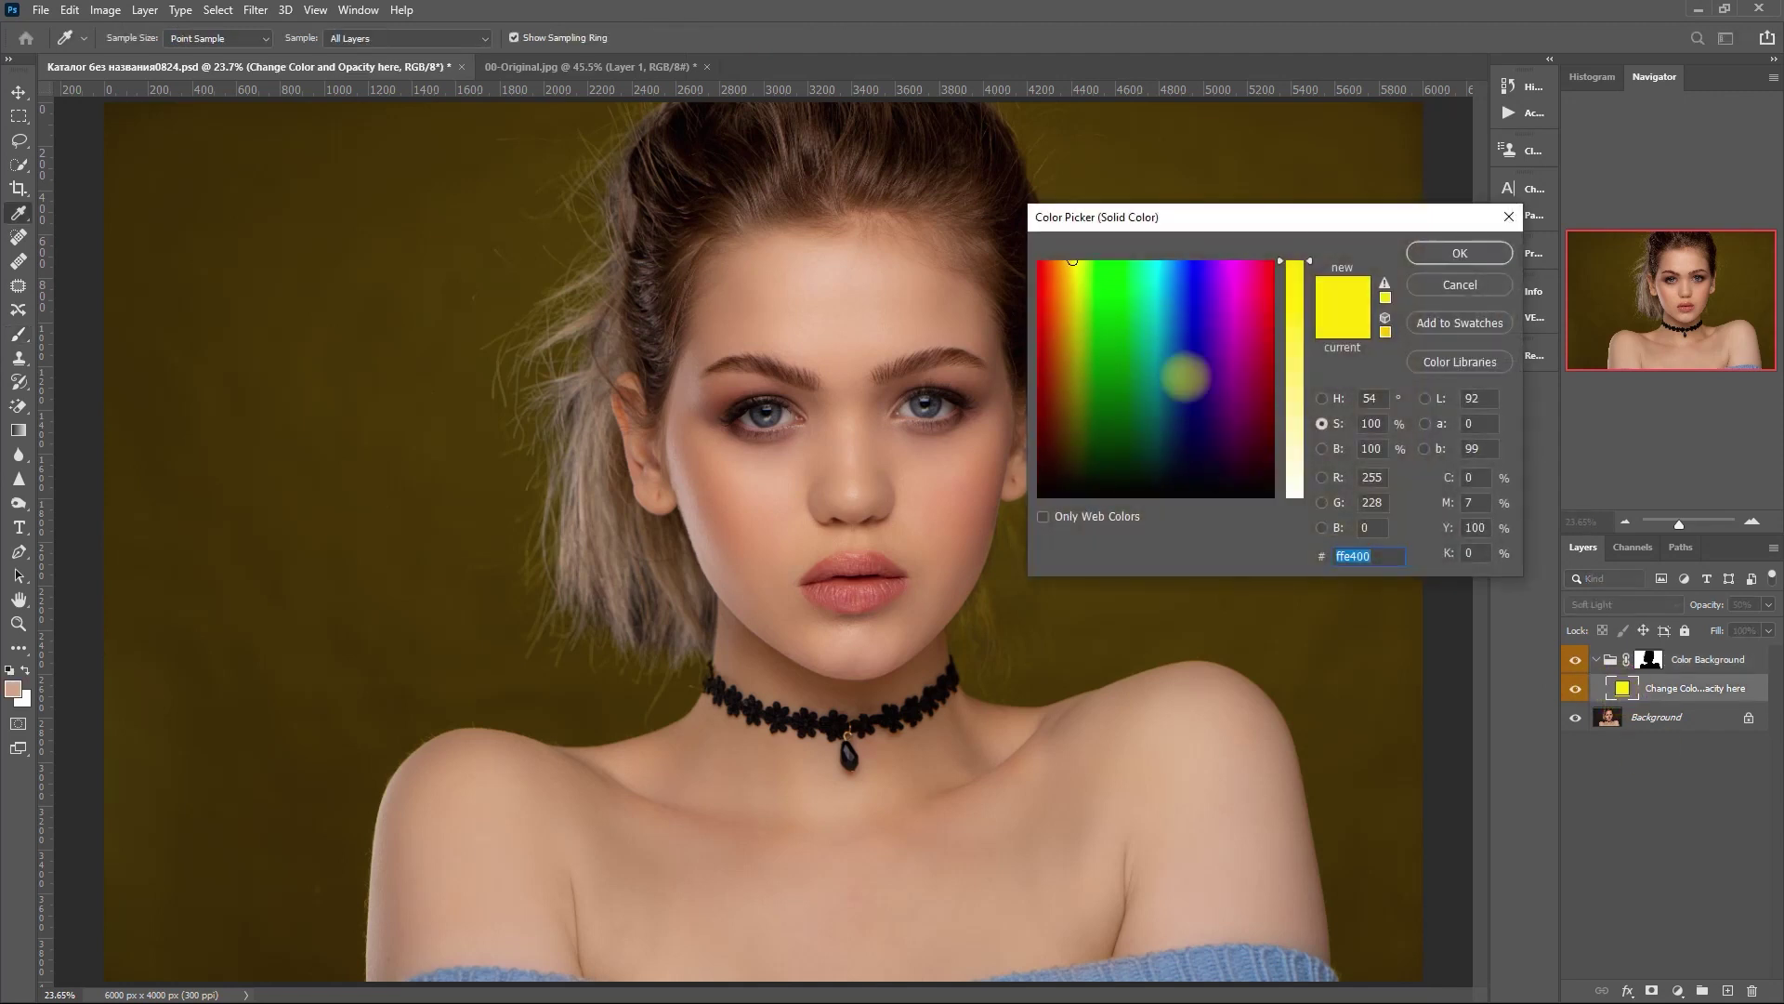
pyautogui.click(1183, 335)
pyautogui.moveTo(1267, 223); pyautogui.dragTo(1461, 197)
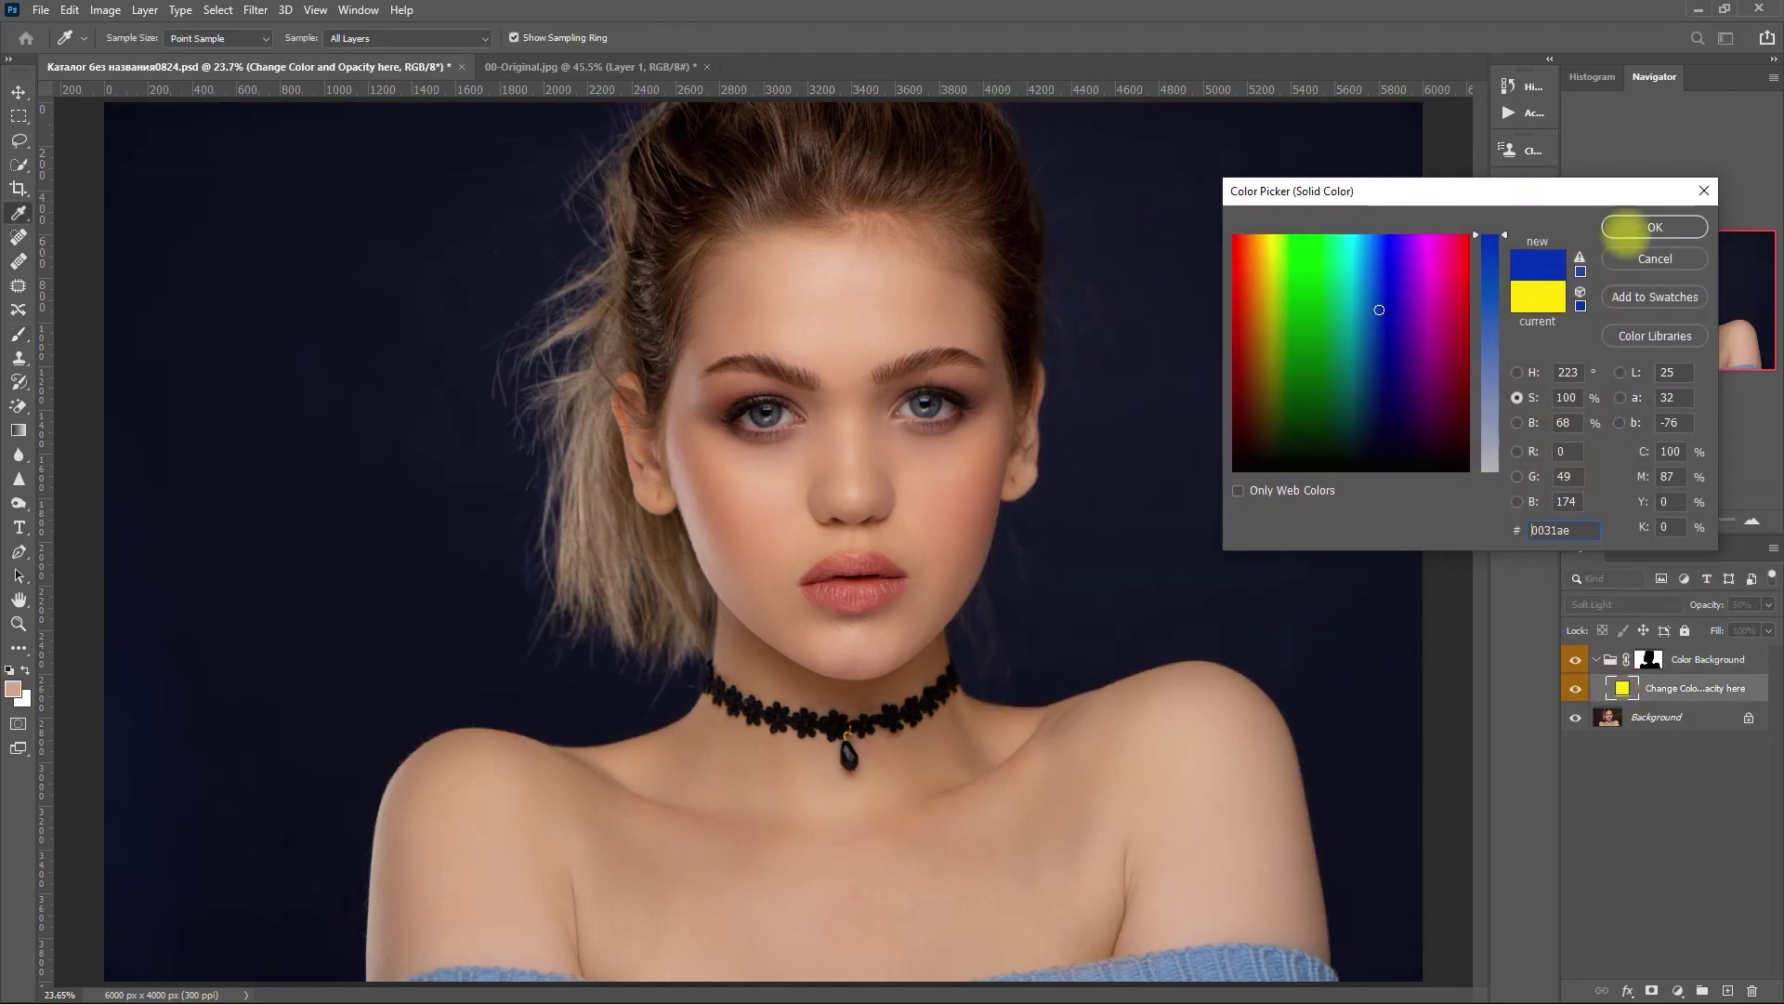
pyautogui.moveTo(1393, 313)
pyautogui.mouseDown()
pyautogui.moveTo(1455, 302)
pyautogui.moveTo(1254, 313)
pyautogui.moveTo(1232, 357)
pyautogui.moveTo(1394, 326)
pyautogui.moveTo(1381, 296)
pyautogui.mouseUp()
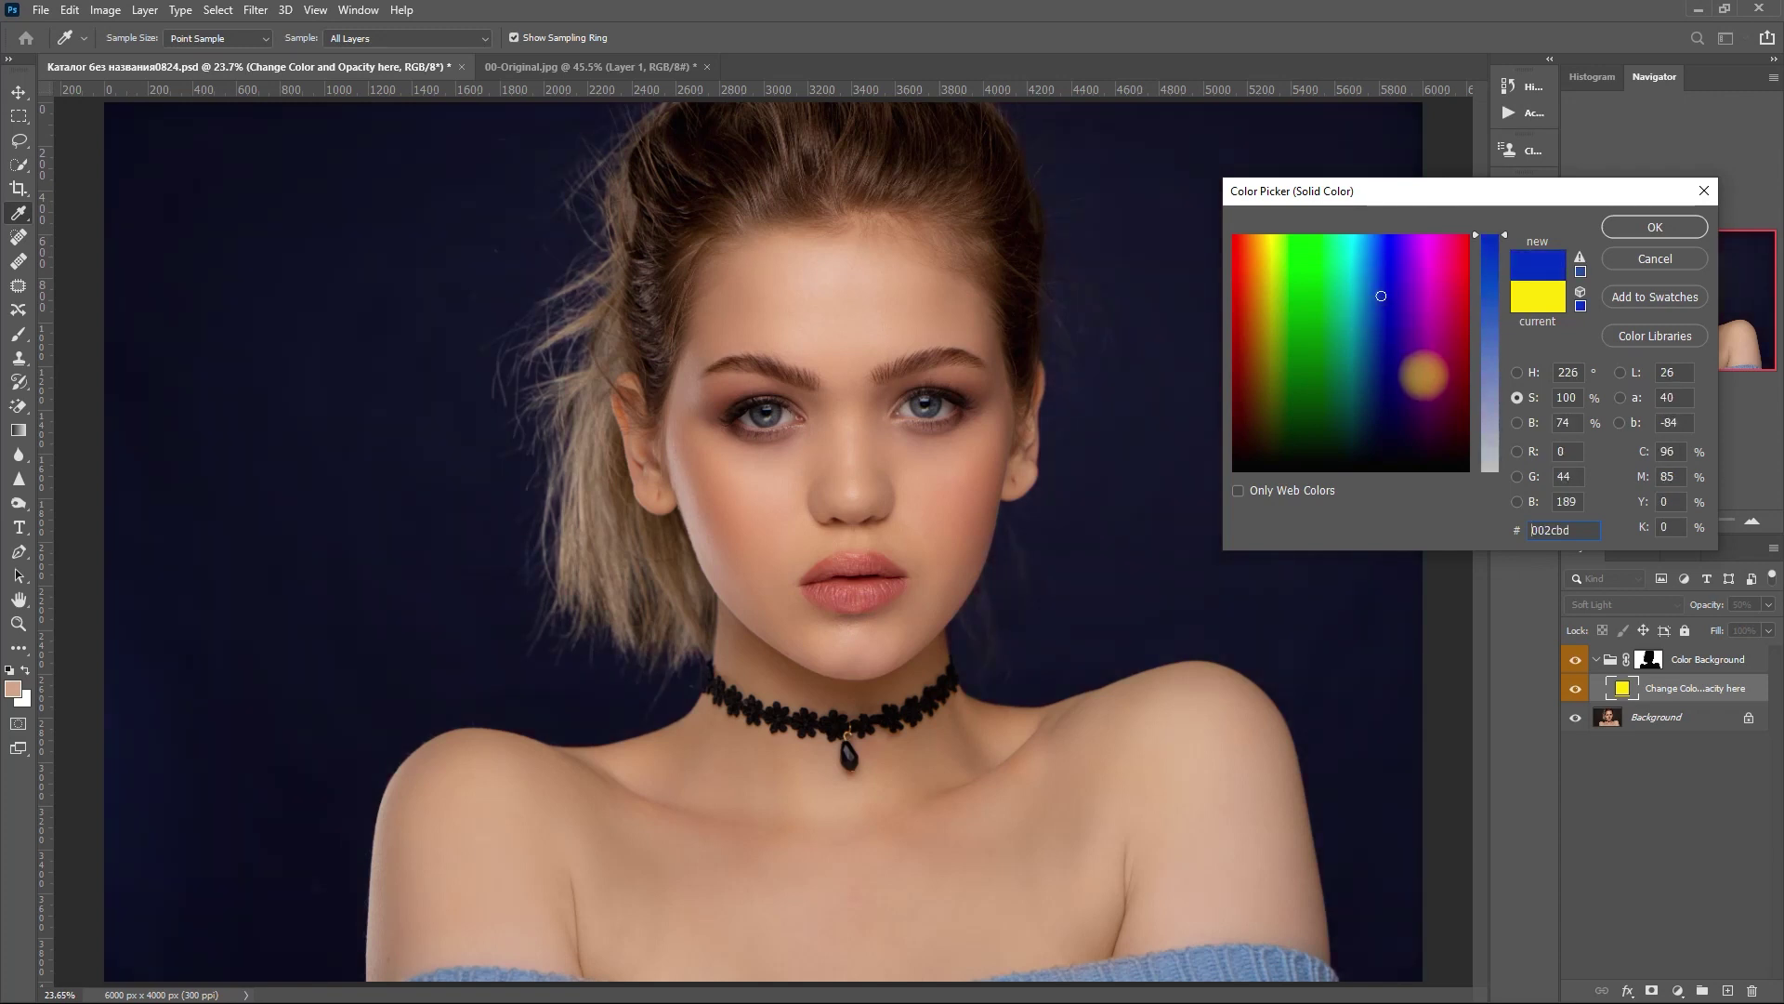
pyautogui.click(1655, 227)
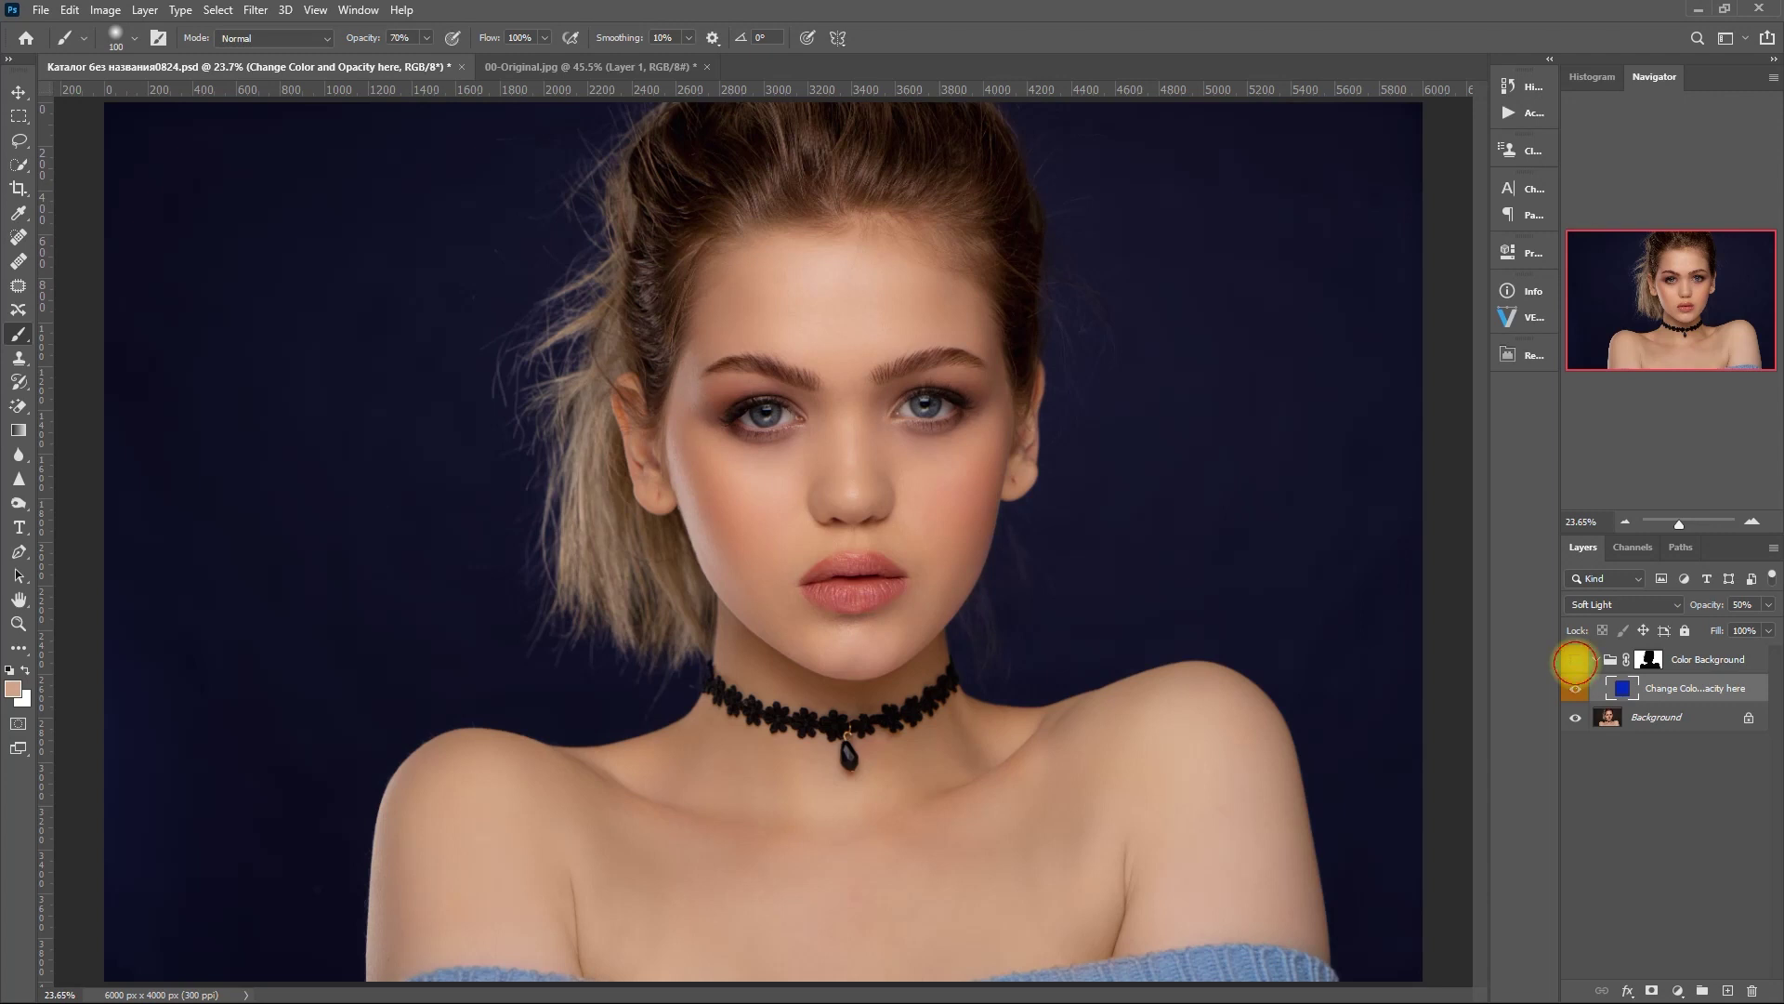
# Step: Toggle the Color Background group off and on to compare the navy backdrop with the original
pyautogui.click(1575, 660)
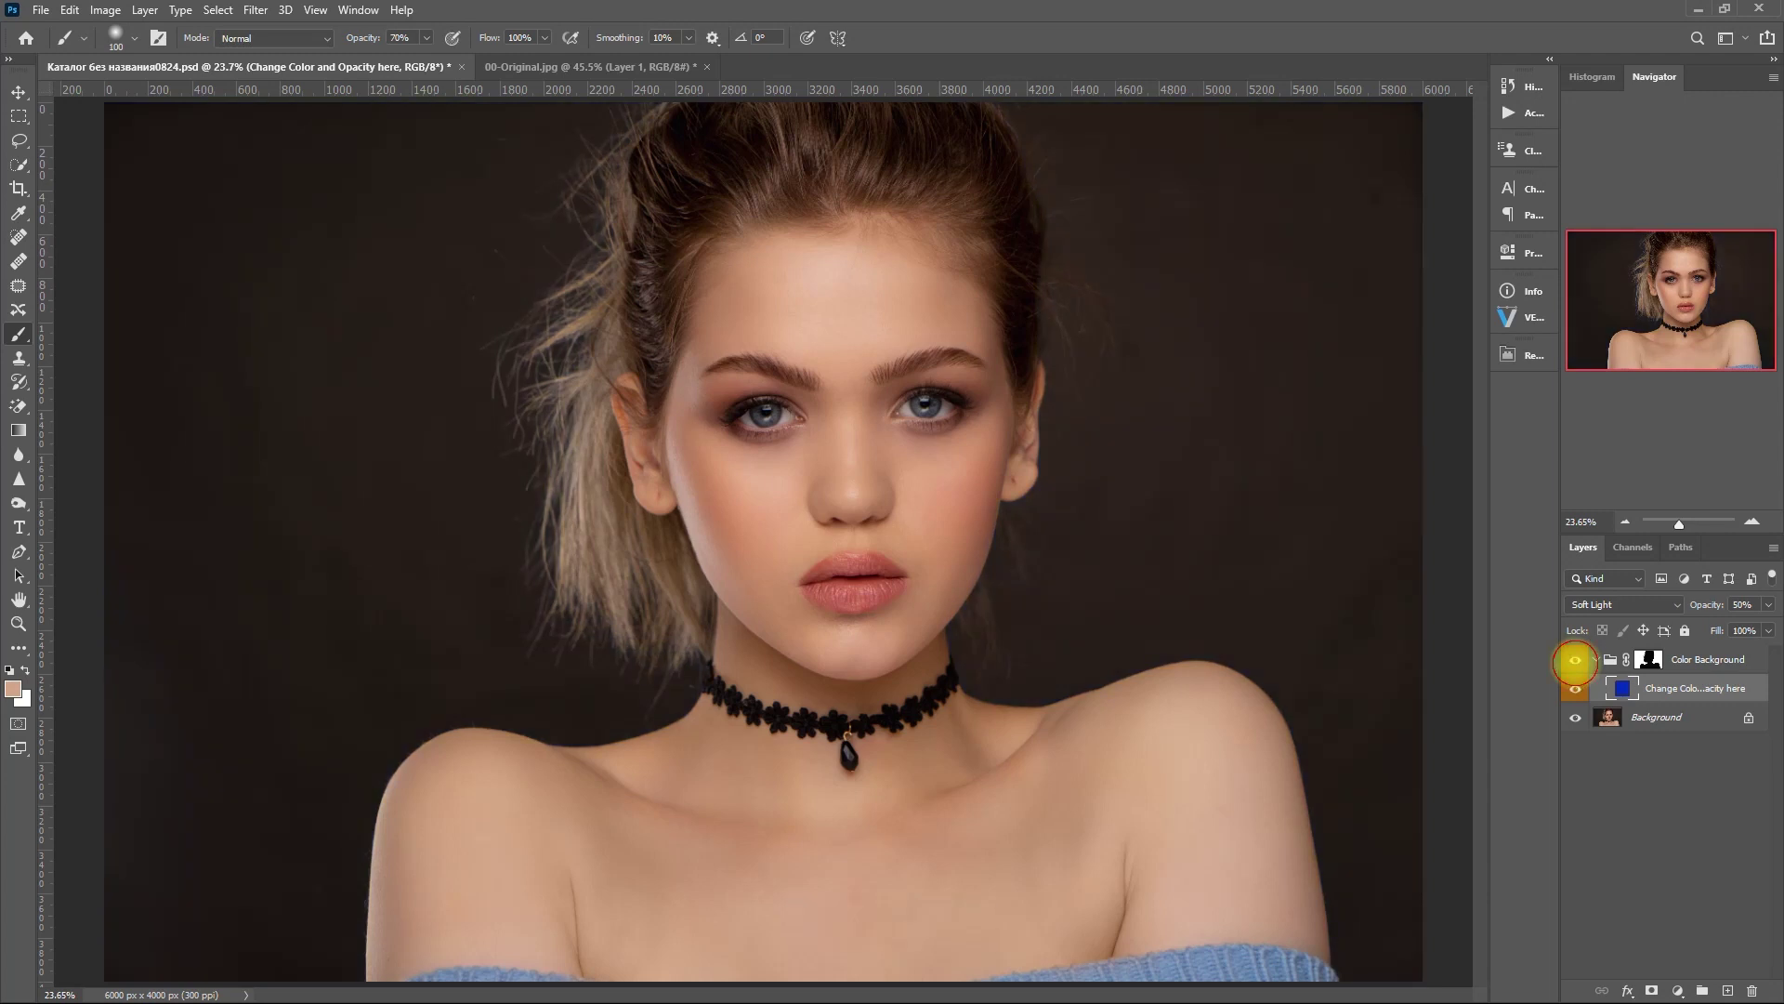
pyautogui.click(1575, 660)
pyautogui.click(1575, 660)
pyautogui.click(1575, 659)
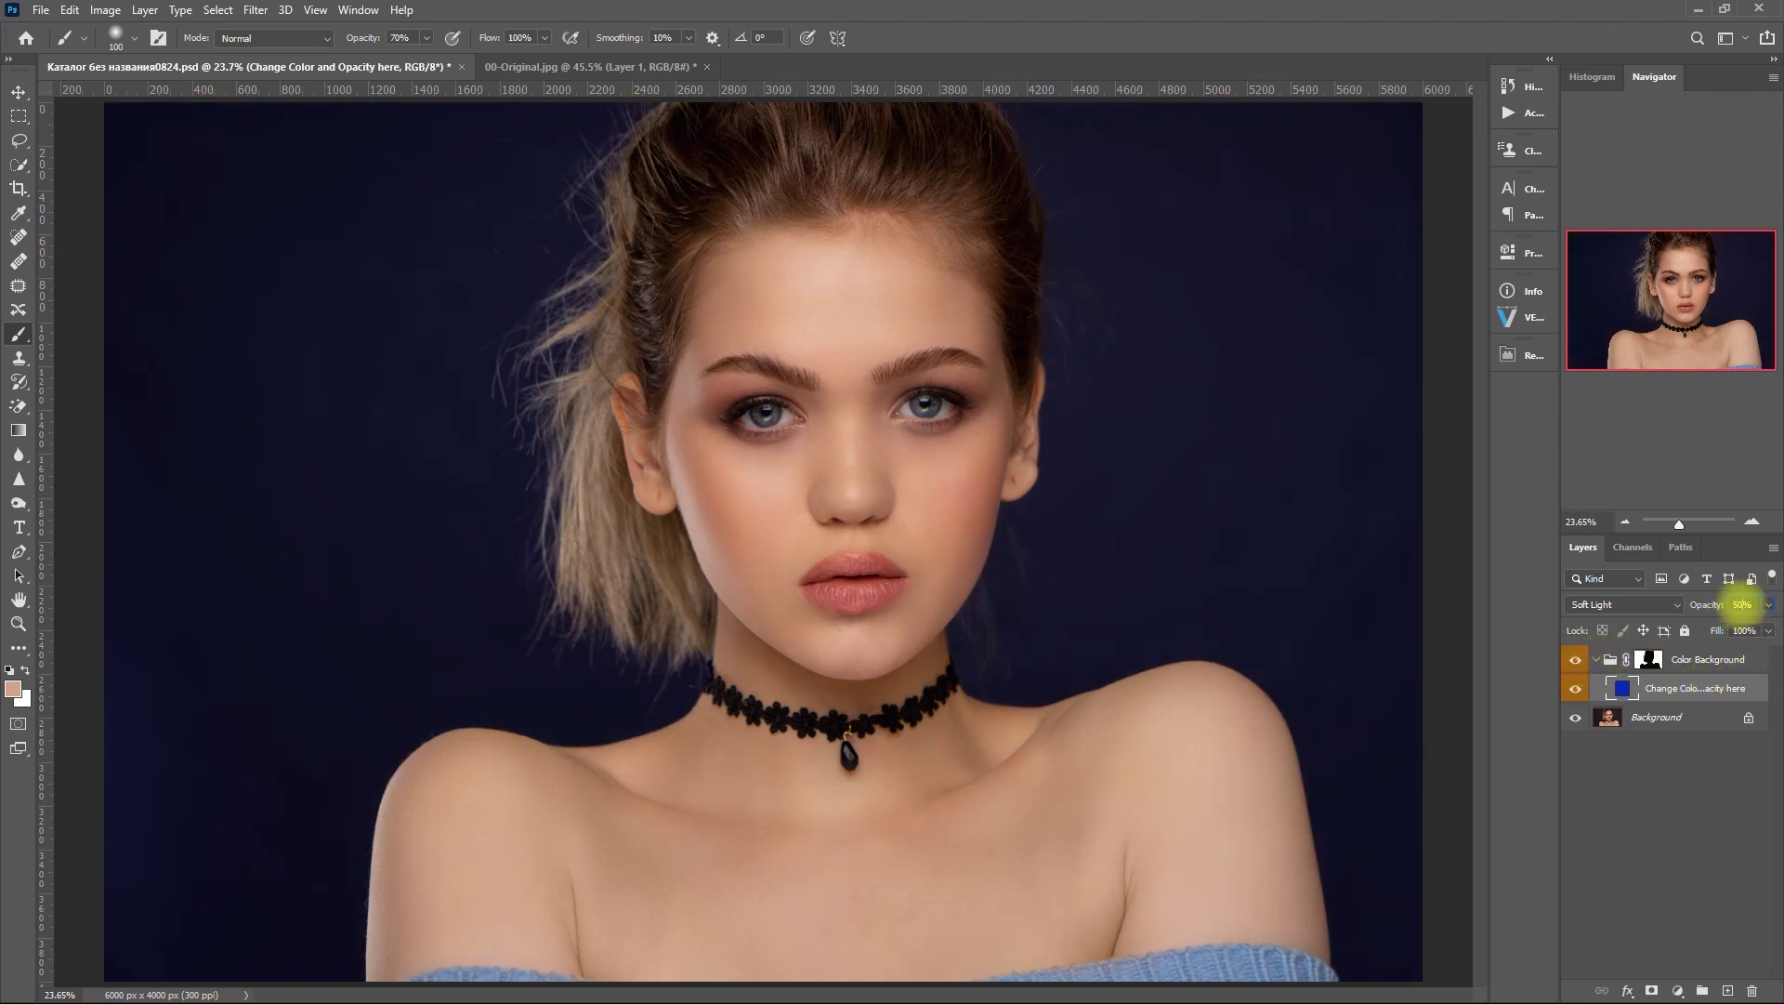
# Step: Lower the colour fill's opacity to 35%, then hide the group to view the original
pyautogui.click(1769, 604)
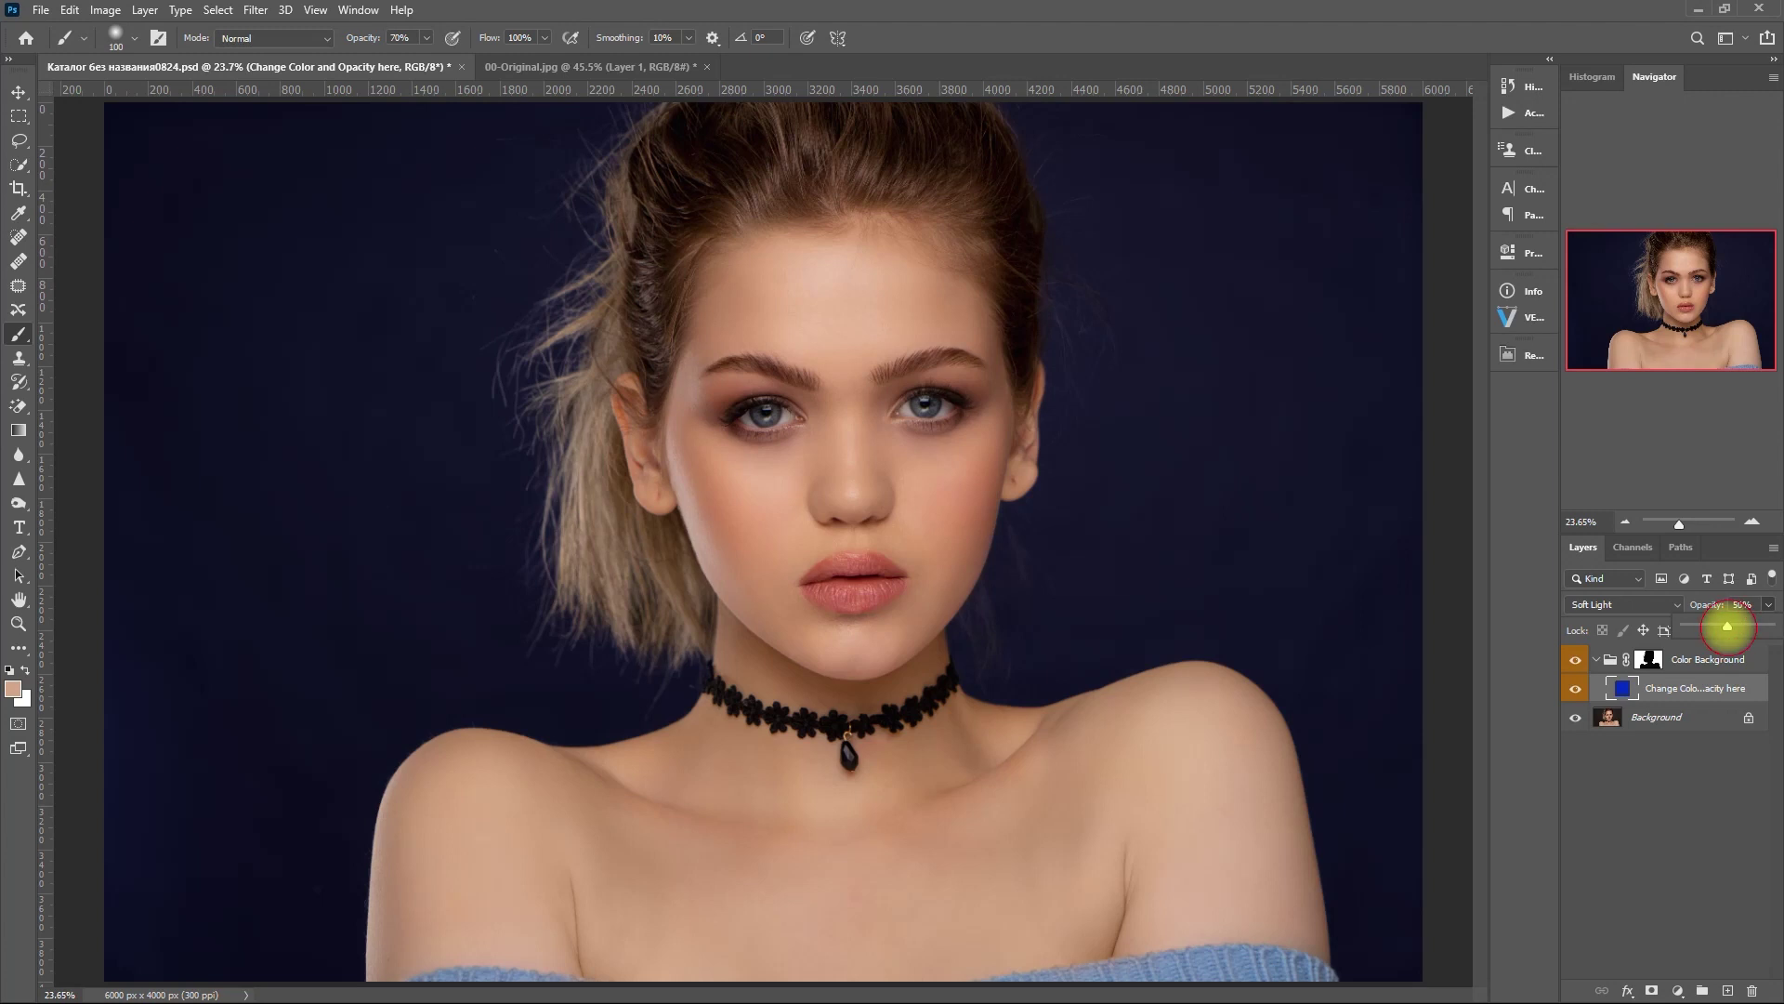
pyautogui.moveTo(1727, 627); pyautogui.dragTo(1717, 626)
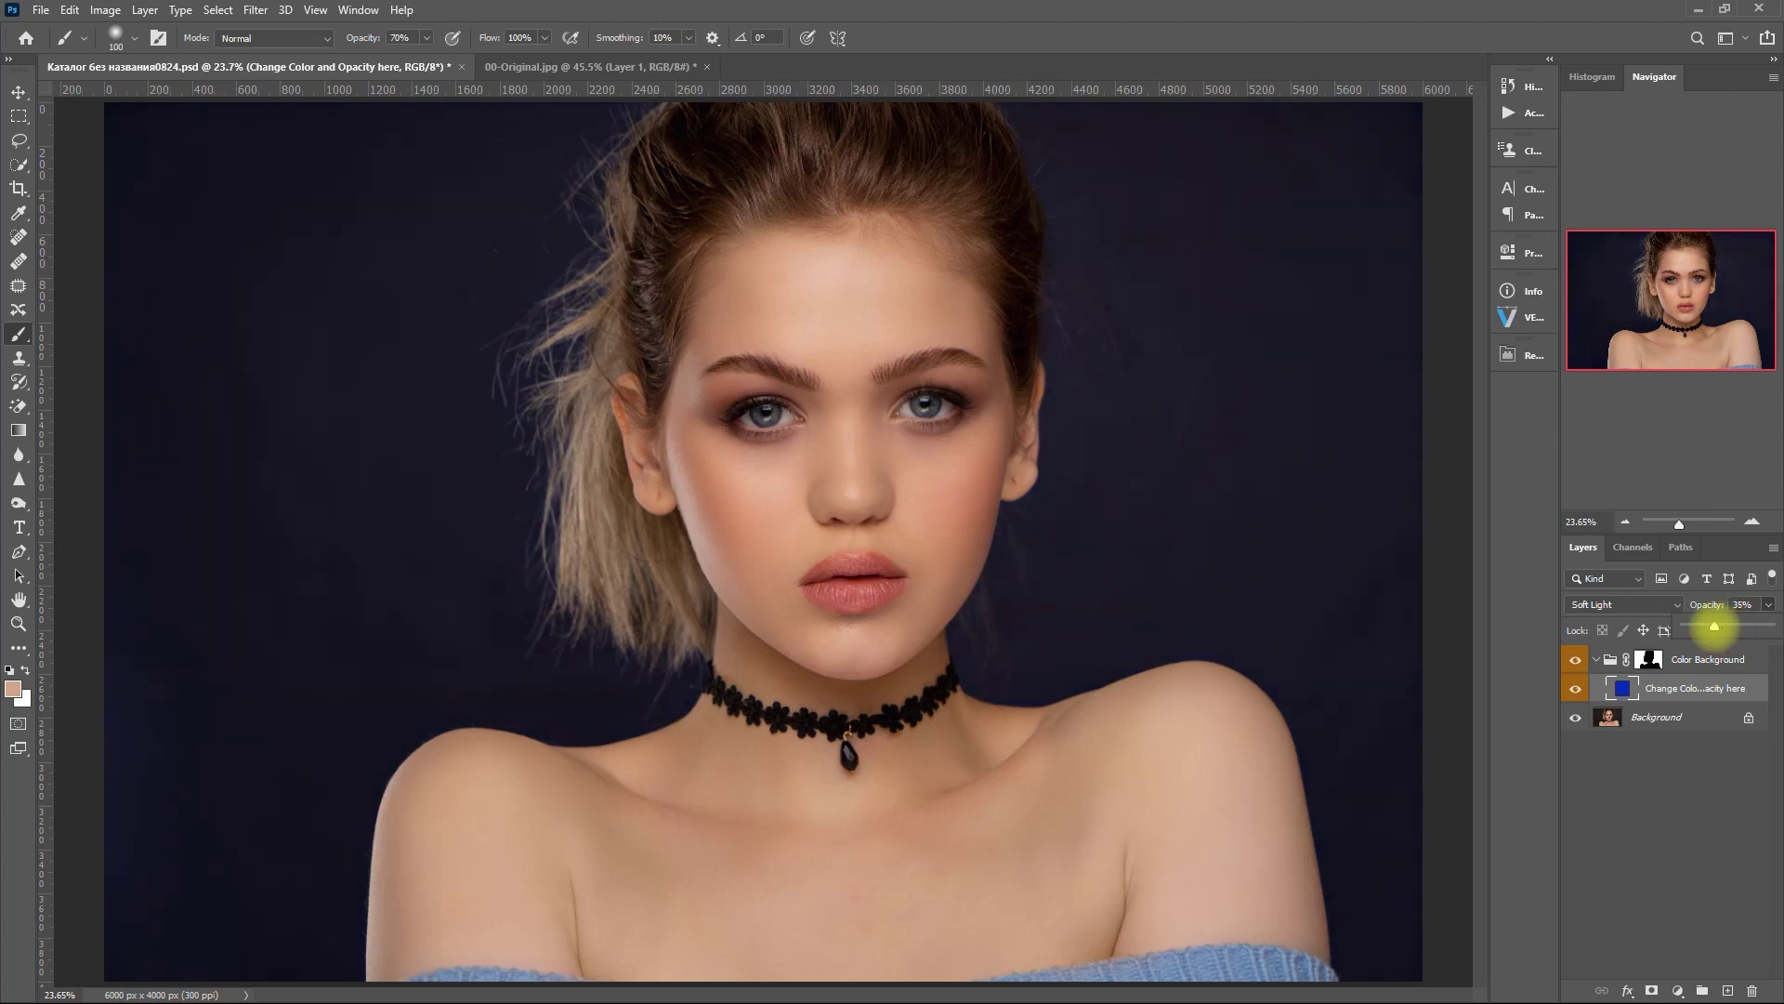
pyautogui.click(1575, 659)
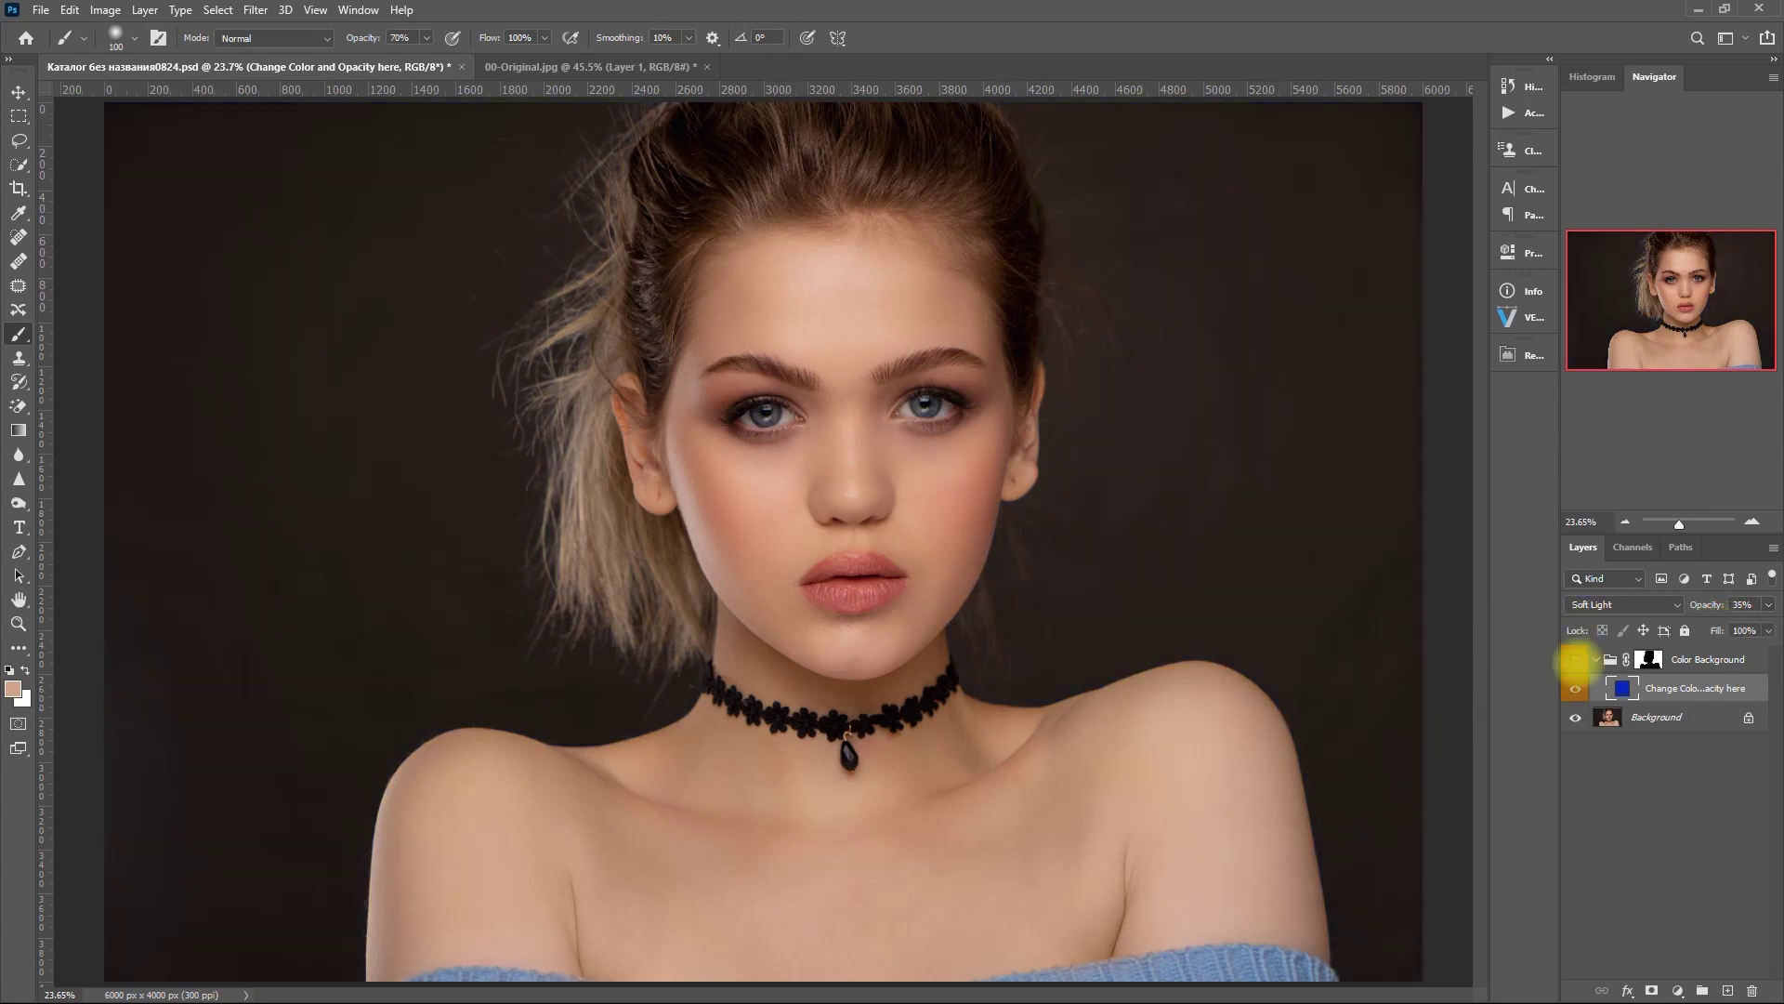